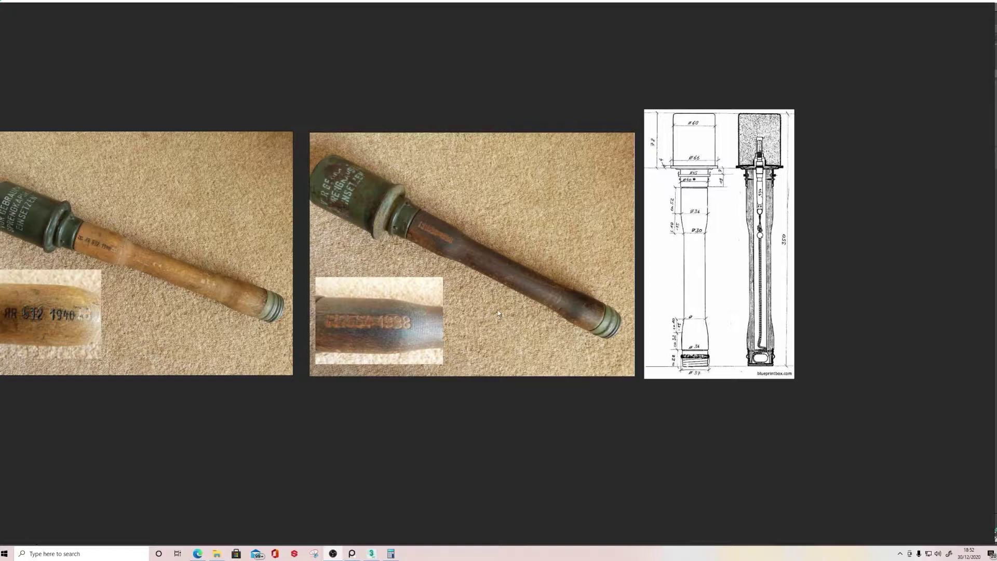
Step: Examine the two stick grenade reference photos and the dimensioned blueprint on the reference board
{"action": "left_click_drag", "start_coordinate": [304, 254], "coordinate": [516, 265]}
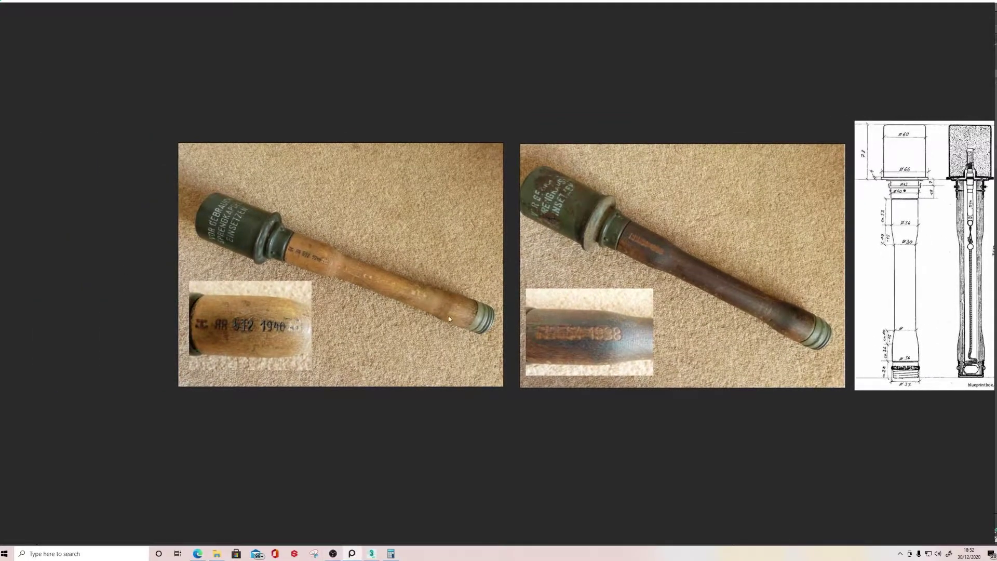
{"action": "middle_click_drag", "start_coordinate": [644, 307], "coordinate": [487, 303]}
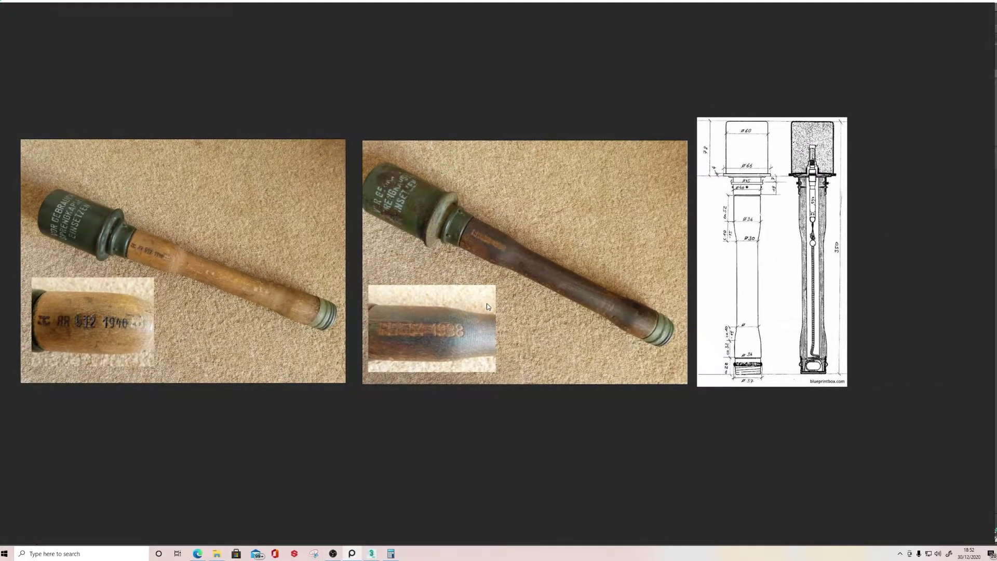
{"action": "middle_click_drag", "start_coordinate": [632, 280], "coordinate": [321, 290]}
{"action": "scroll", "coordinate": [617, 236], "scroll_direction": "up", "scroll_amount": 3}
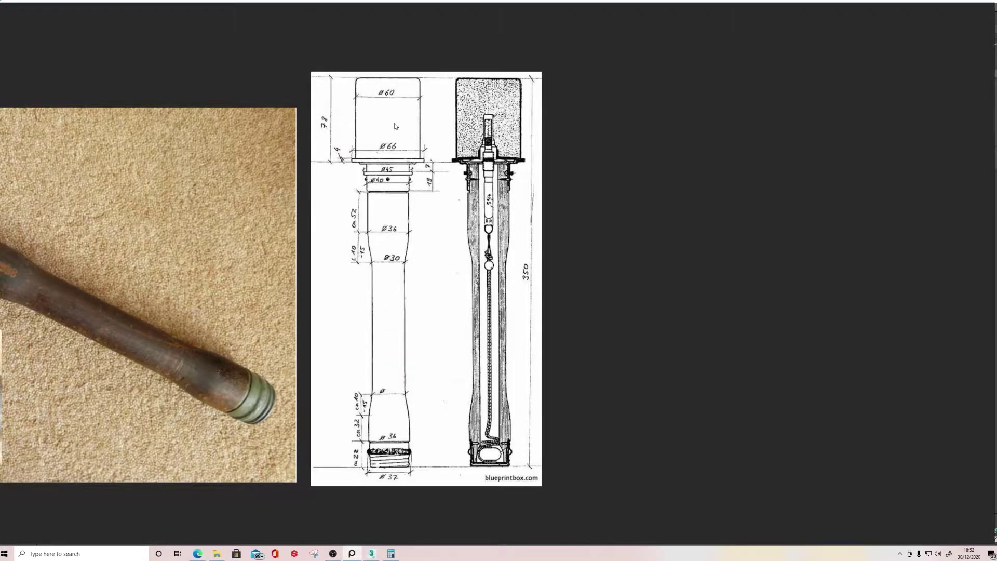
{"action": "scroll", "coordinate": [567, 282], "scroll_direction": "down", "scroll_amount": 4}
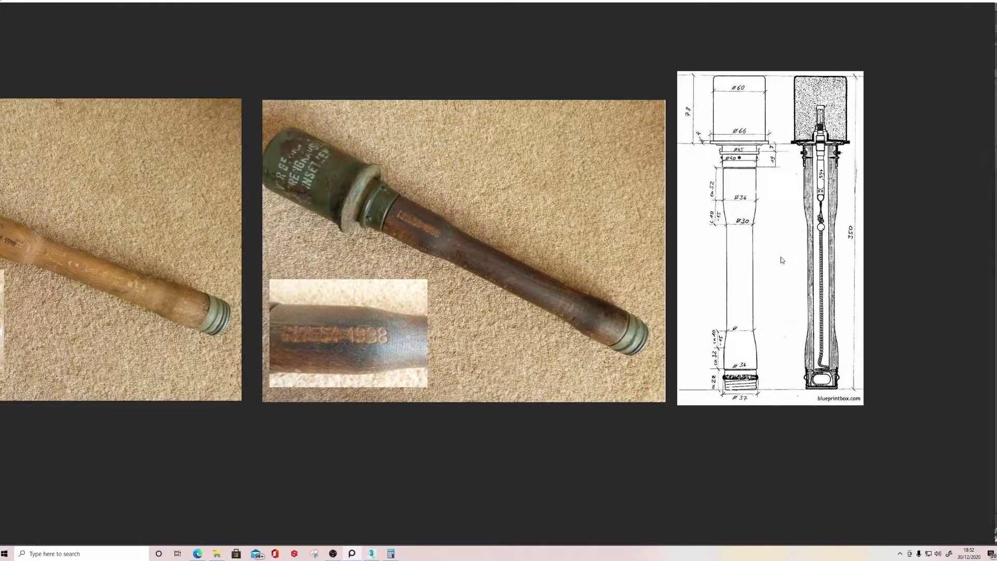
{"action": "scroll", "coordinate": [377, 331], "scroll_direction": "up", "scroll_amount": 1}
{"action": "scroll", "coordinate": [670, 94], "scroll_direction": "down", "scroll_amount": 1}
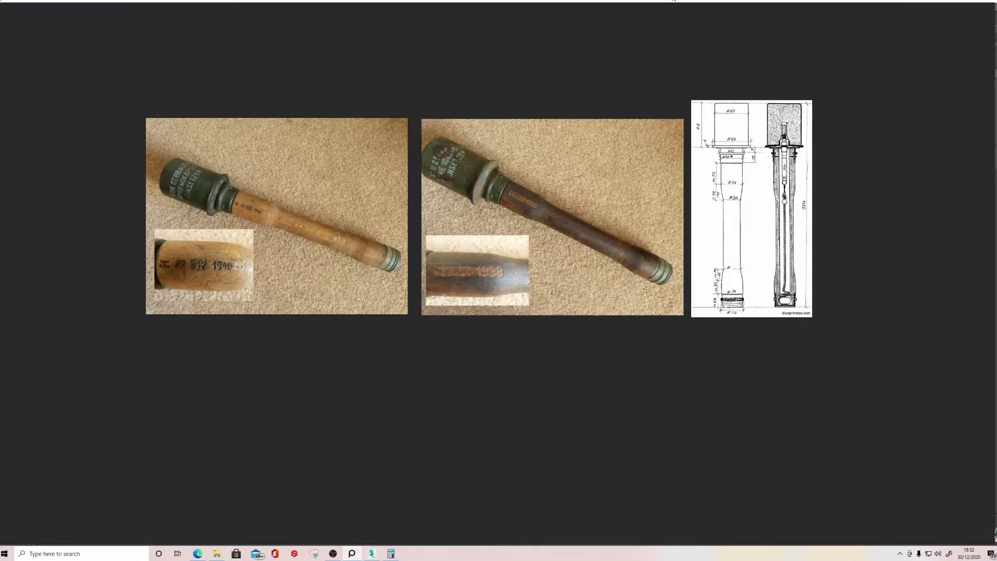
Step: Move the reference board aside and inspect the blueprint plane in the 3ds Max perspective view
{"action": "right_click_drag", "start_coordinate": [660, 51], "coordinate": [0, 60]}
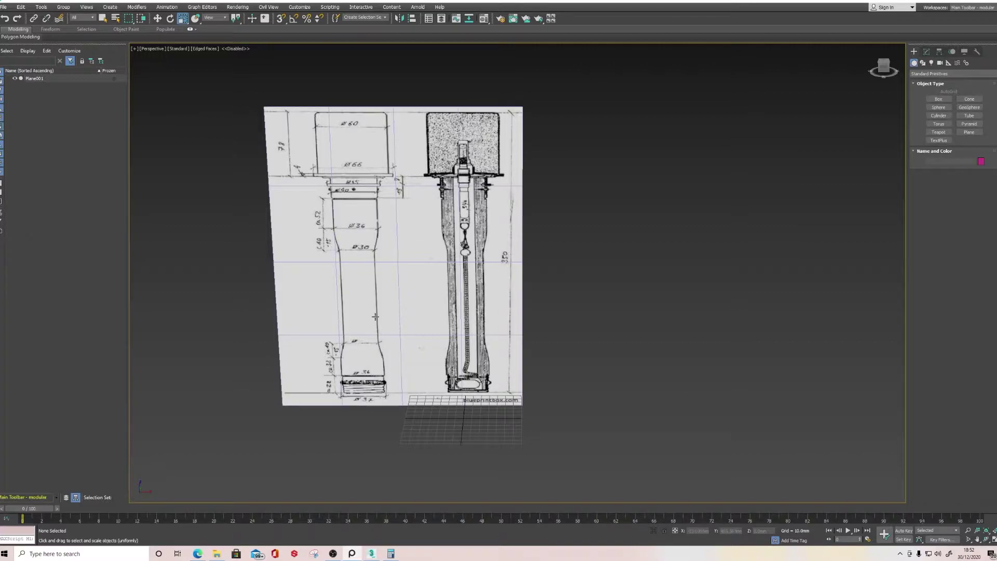
{"action": "middle_click_drag", "start_coordinate": [441, 291], "coordinate": [439, 324]}
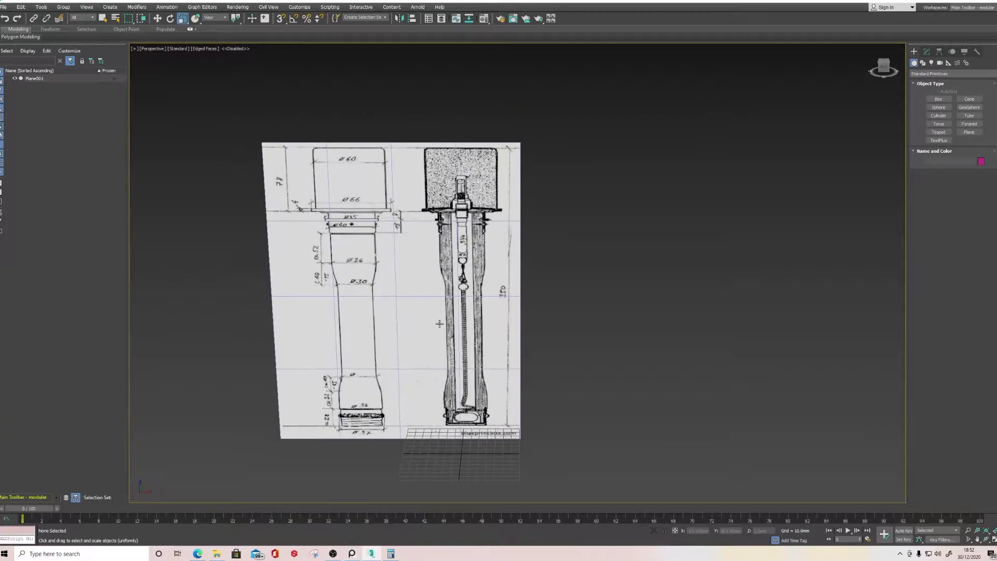
{"action": "middle_click_drag", "start_coordinate": [450, 358], "coordinate": [457, 312], "text": "alt"}
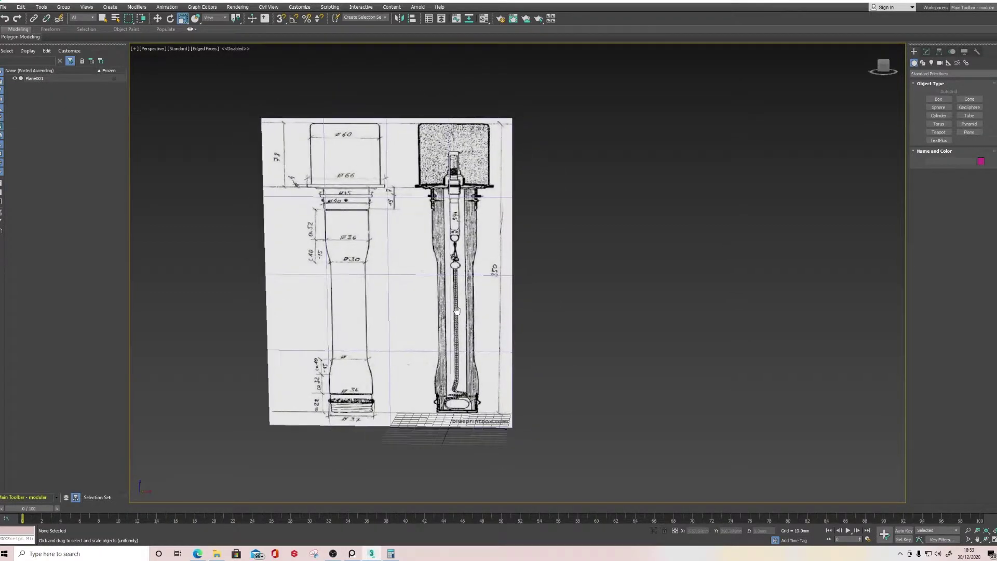
{"action": "middle_click_drag", "start_coordinate": [512, 369], "coordinate": [527, 333]}
{"action": "middle_click_drag", "start_coordinate": [419, 312], "coordinate": [405, 341]}
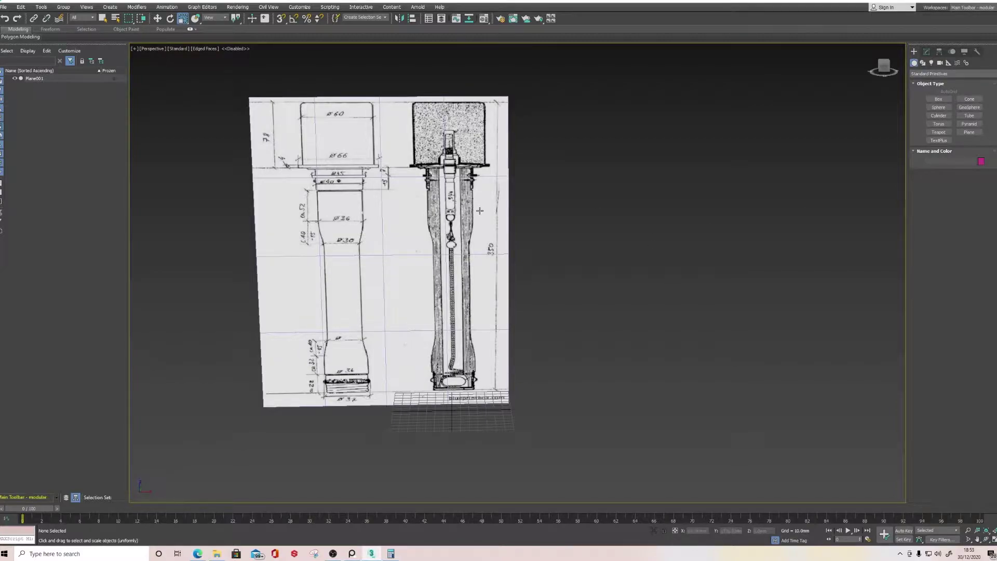
Step: Open Units Setup and set the metric display unit scale to Millimeters
{"action": "left_click", "coordinate": [299, 7]}
{"action": "mouse_move", "coordinate": [391, 7]}
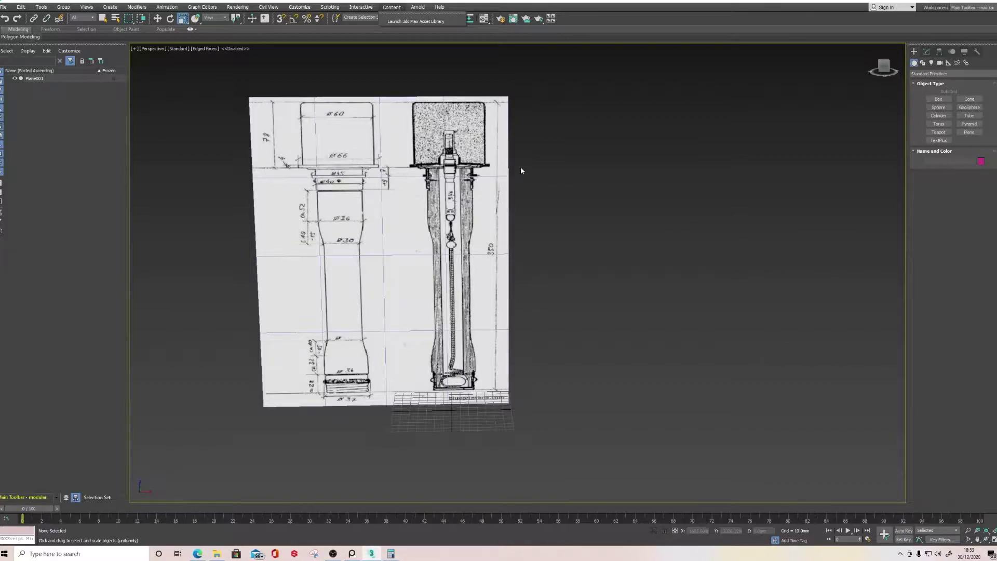
{"action": "mouse_move", "coordinate": [299, 10]}
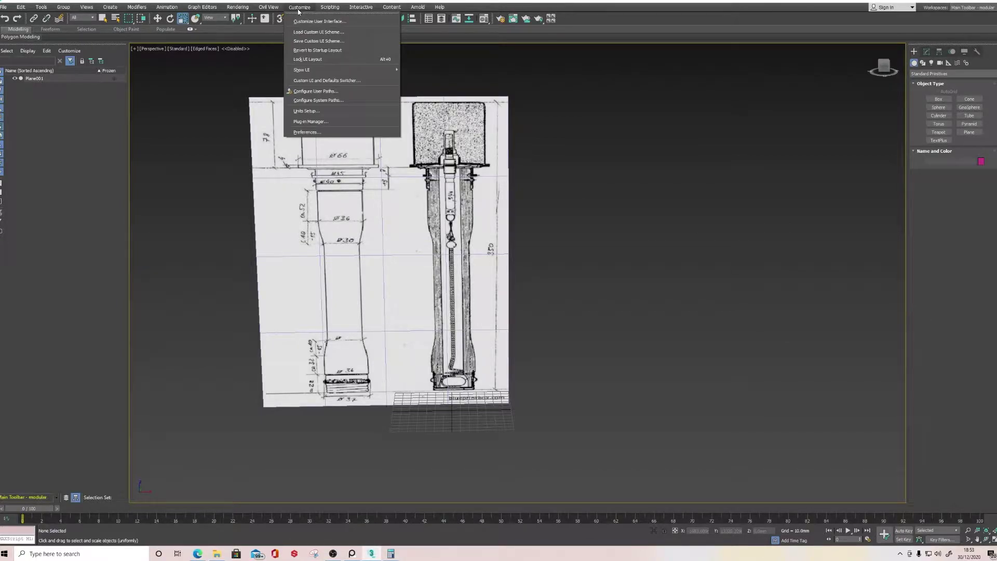
{"action": "left_click", "coordinate": [299, 7]}
{"action": "left_click", "coordinate": [299, 7]}
{"action": "left_click", "coordinate": [309, 111]}
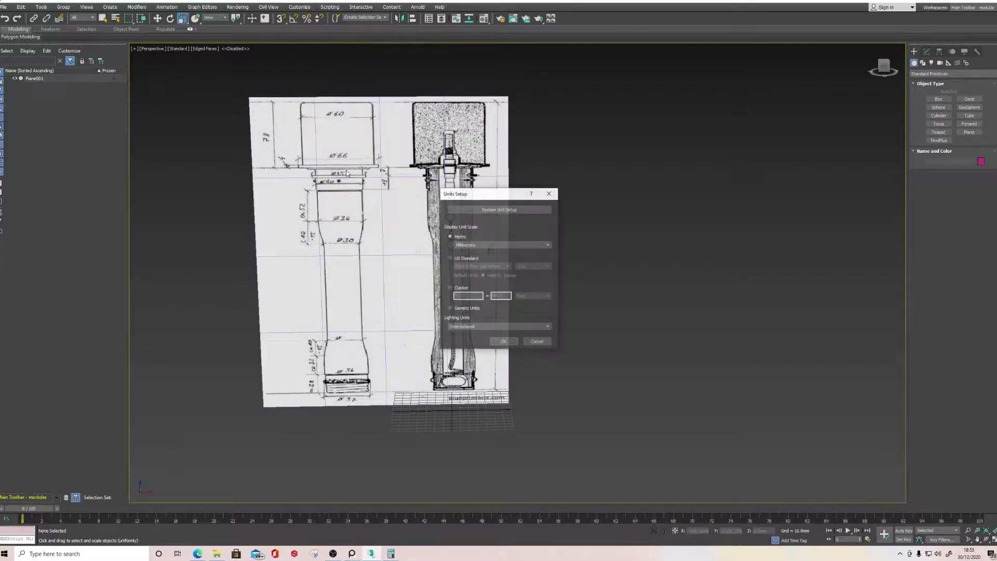
{"action": "left_click_drag", "start_coordinate": [504, 197], "coordinate": [487, 93]}
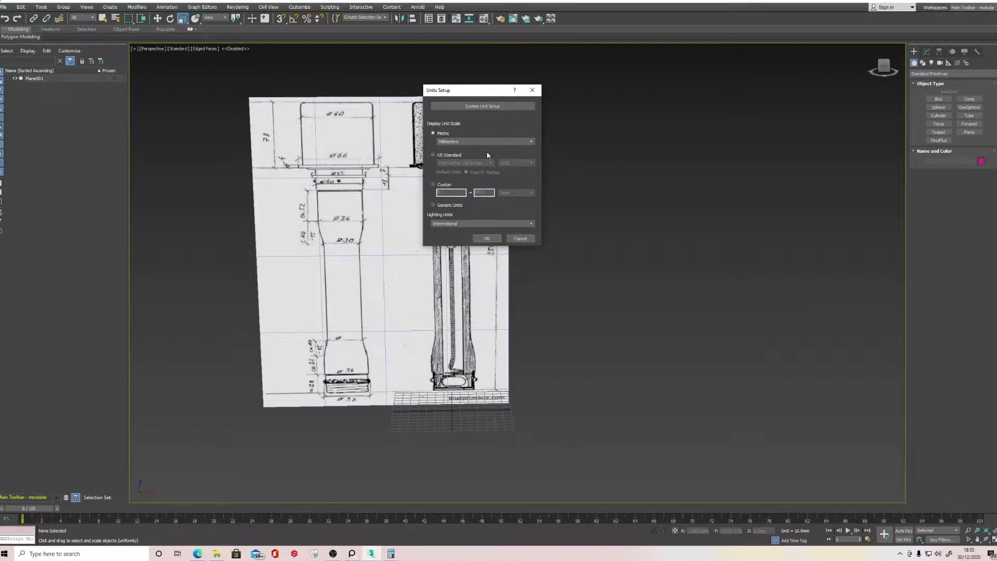
{"action": "left_click", "coordinate": [472, 143]}
{"action": "left_click", "coordinate": [472, 148]}
Step: Check the system unit scale for 1 unit = 1.0 Millimeters and accept the units setup
{"action": "left_click_drag", "start_coordinate": [487, 88], "coordinate": [582, 106]}
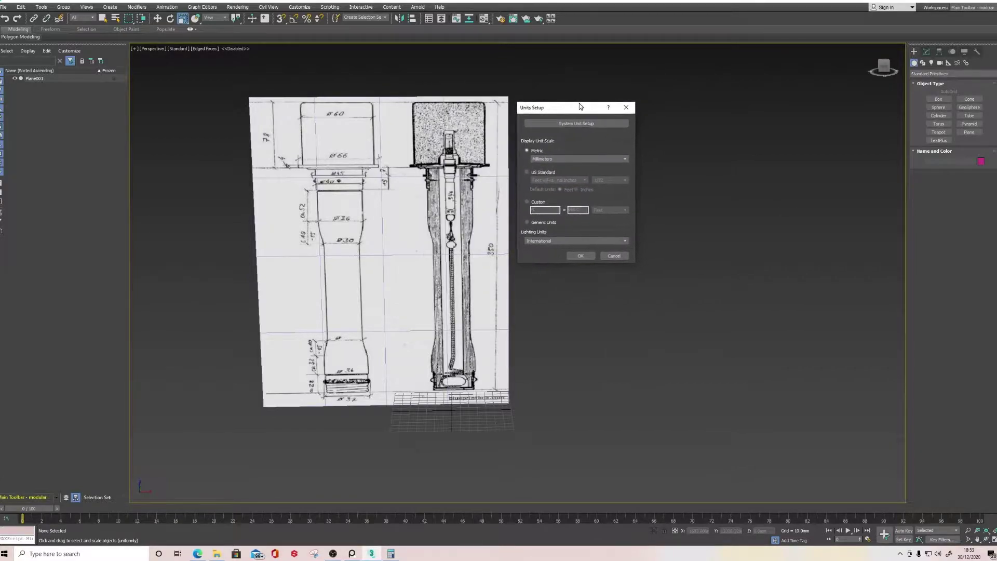
{"action": "left_click", "coordinate": [592, 127]}
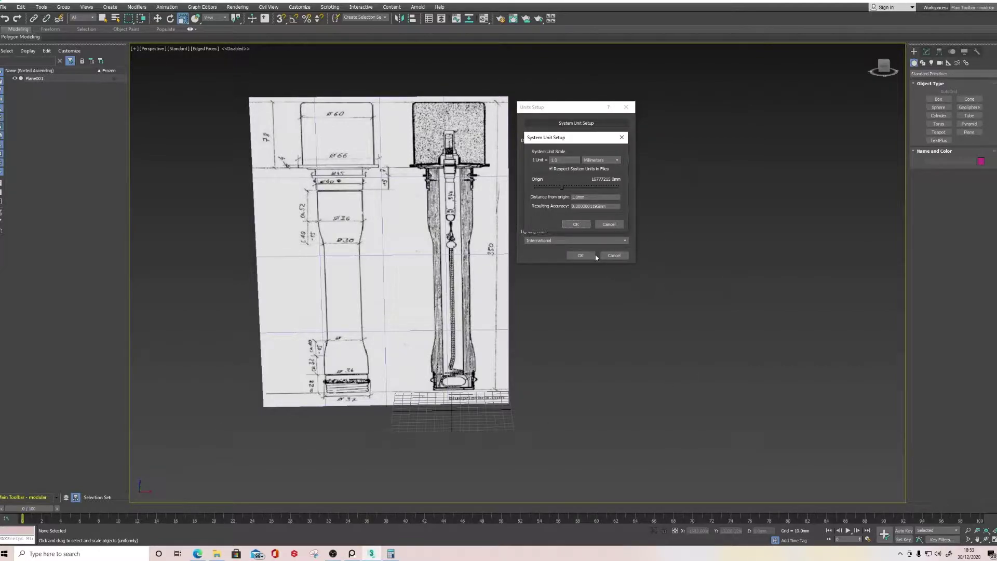
{"action": "left_click", "coordinate": [577, 224]}
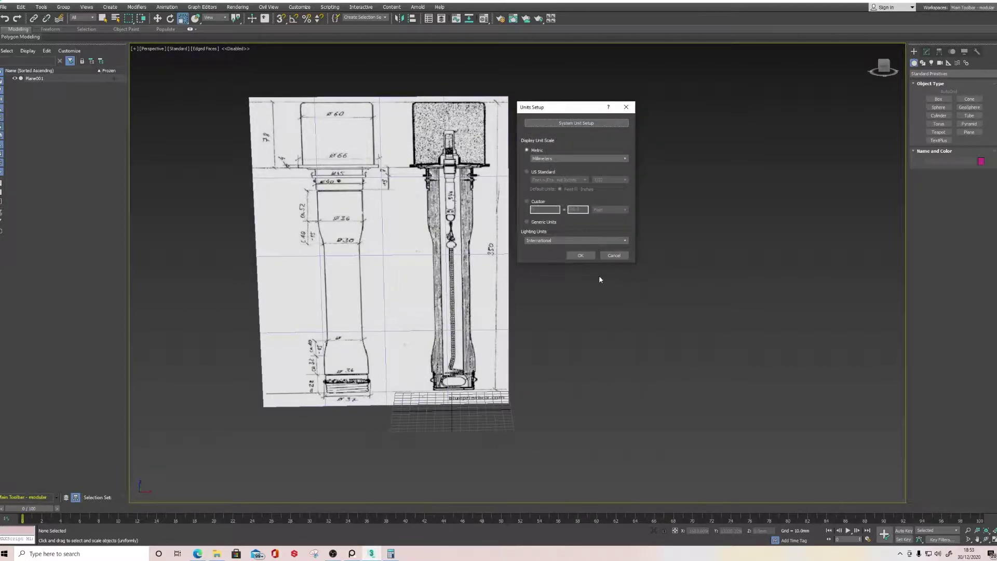
{"action": "left_click", "coordinate": [581, 255]}
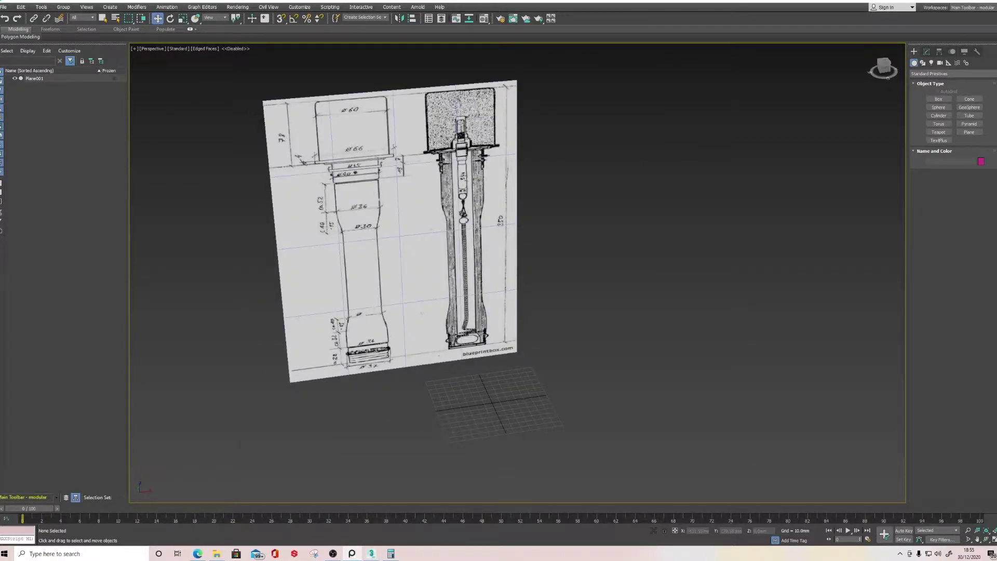
Step: Create a grid-snapped cylinder at the grid centre with a radius of about 14 mm and a height of about 290 mm
{"action": "middle_click_drag", "start_coordinate": [549, 398], "coordinate": [499, 390], "text": "alt"}
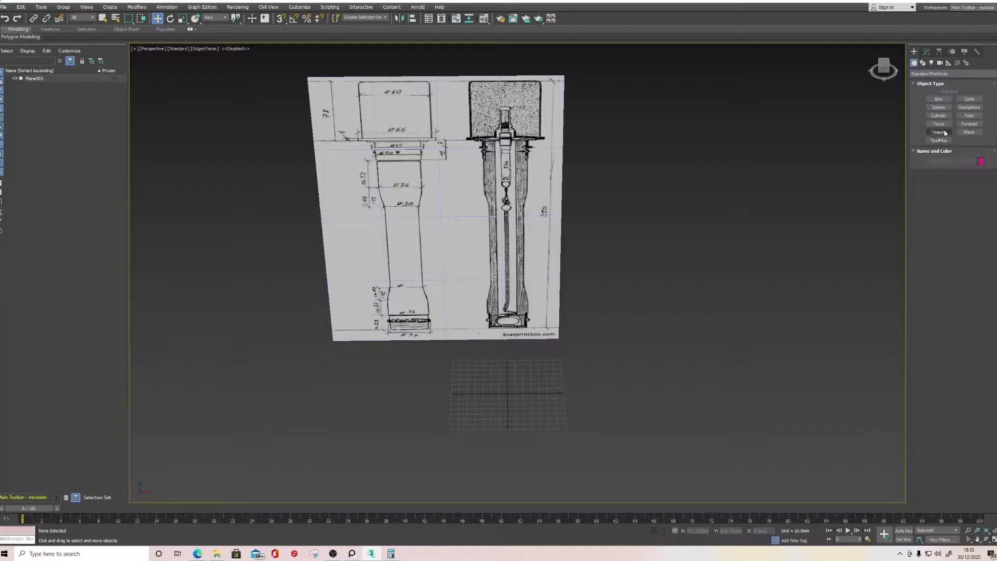
{"action": "left_click", "coordinate": [938, 116]}
{"action": "key", "text": "s"}
{"action": "mouse_move", "coordinate": [506, 392]}
{"action": "left_mouse_down"}
{"action": "mouse_move", "coordinate": [522, 403]}
{"action": "mouse_move", "coordinate": [514, 401]}
{"action": "left_mouse_up"}
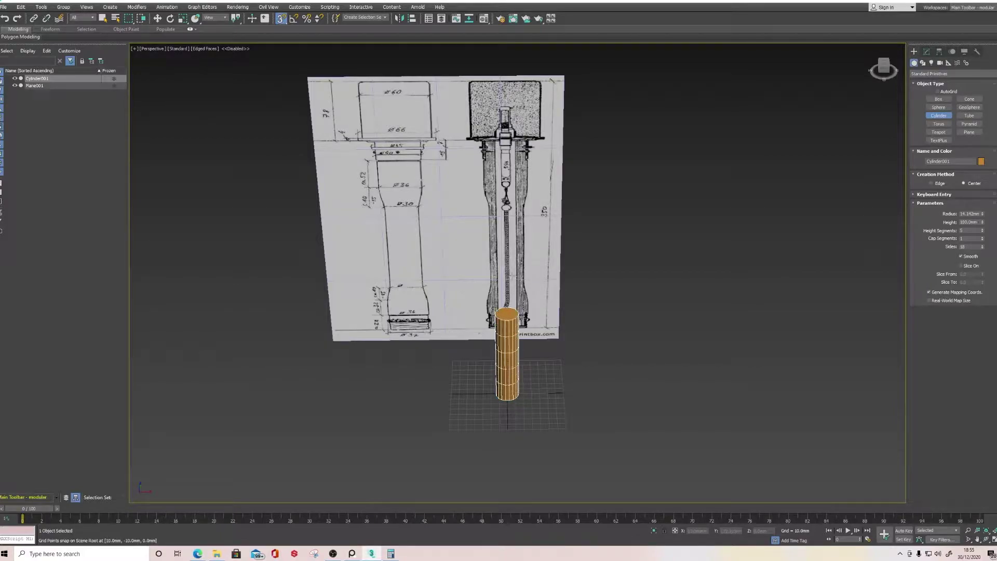
{"action": "middle_click_drag", "start_coordinate": [564, 343], "coordinate": [617, 342], "text": "alt"}
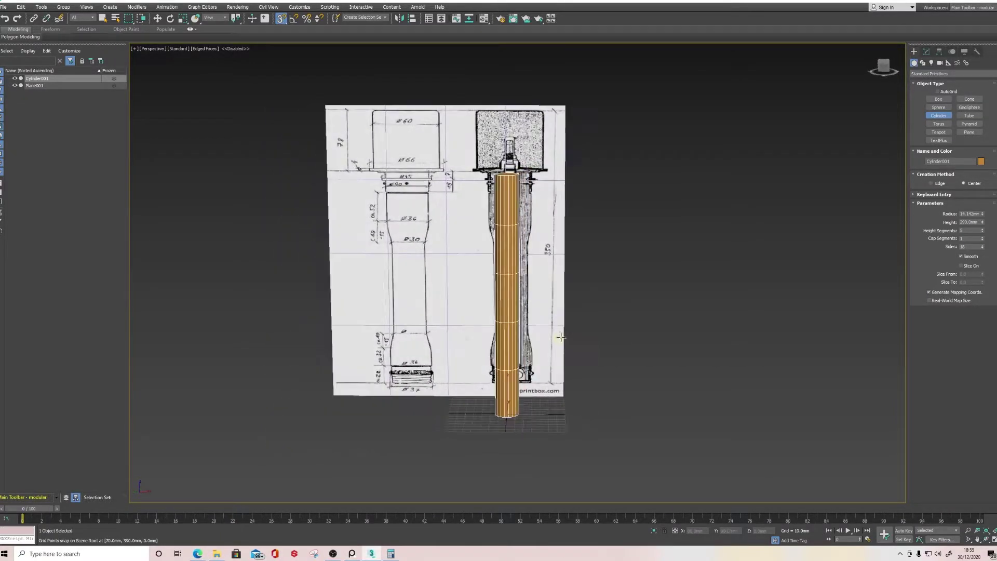
Step: Turn snapping off and set the cylinder's radius to 36 mm, using the diameter marked on the blueprint handle
{"action": "key", "text": "s"}
{"action": "double_click", "coordinate": [970, 214]}
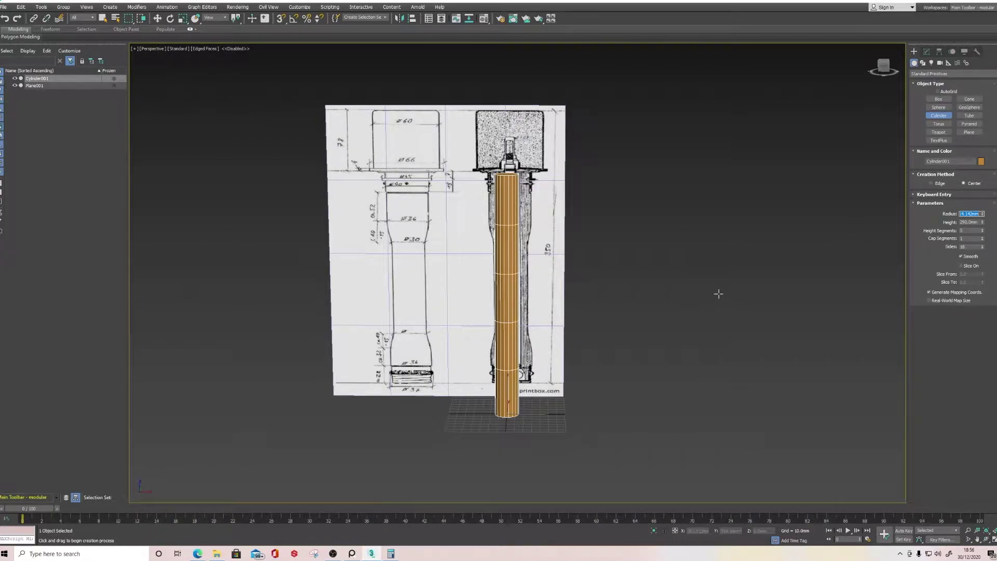
{"action": "scroll", "coordinate": [450, 264], "scroll_direction": "up", "scroll_amount": 5}
{"action": "mouse_move", "coordinate": [596, 341]}
{"action": "middle_mouse_down"}
{"action": "mouse_move", "coordinate": [685, 281]}
{"action": "mouse_move", "coordinate": [706, 322]}
{"action": "middle_mouse_up"}
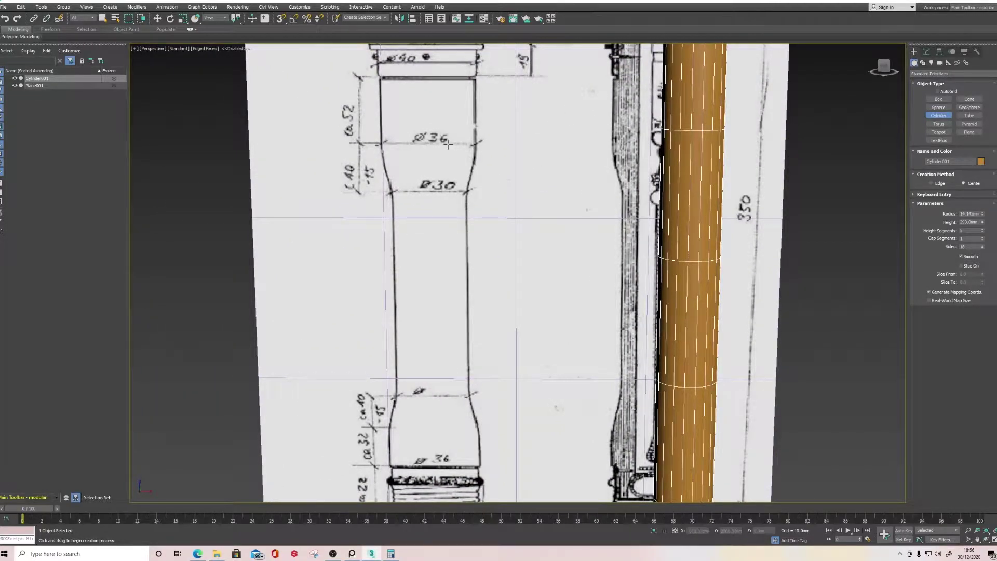
{"action": "double_click", "coordinate": [968, 213]}
{"action": "type", "text": "7"}
{"action": "type", "text": "6"}
{"action": "key", "text": "Return"}
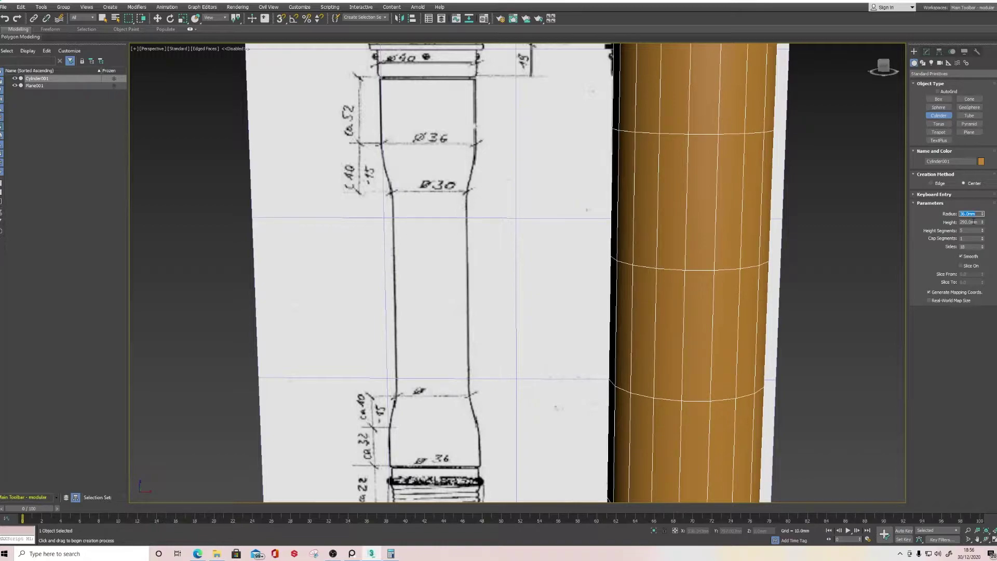
Step: Read the blueprint's length dimensions and check the 350 − 78 subtraction in Calculator, returning to 3ds Max
{"action": "scroll", "coordinate": [508, 227], "scroll_direction": "down", "scroll_amount": 5}
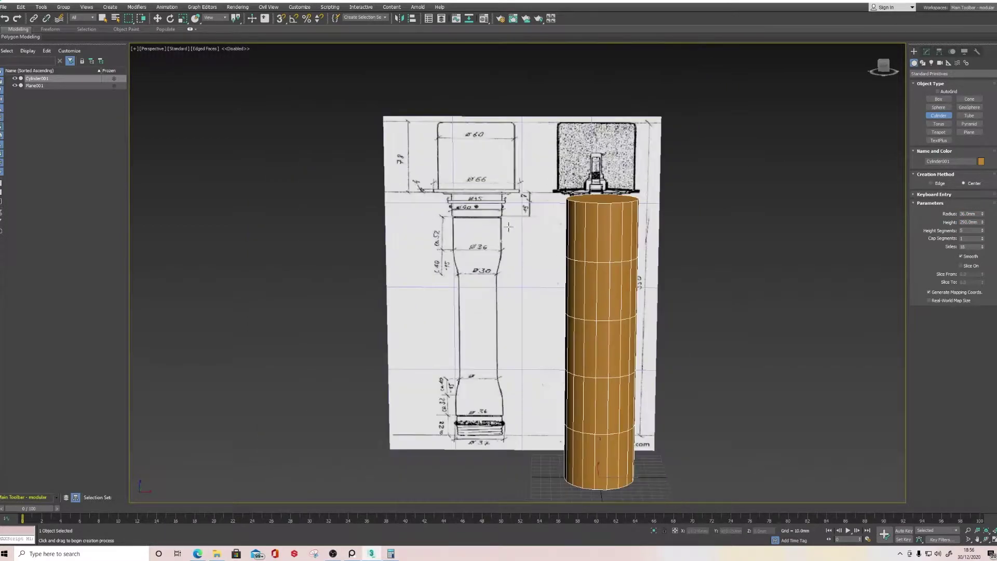
{"action": "middle_click_drag", "start_coordinate": [522, 215], "coordinate": [517, 173]}
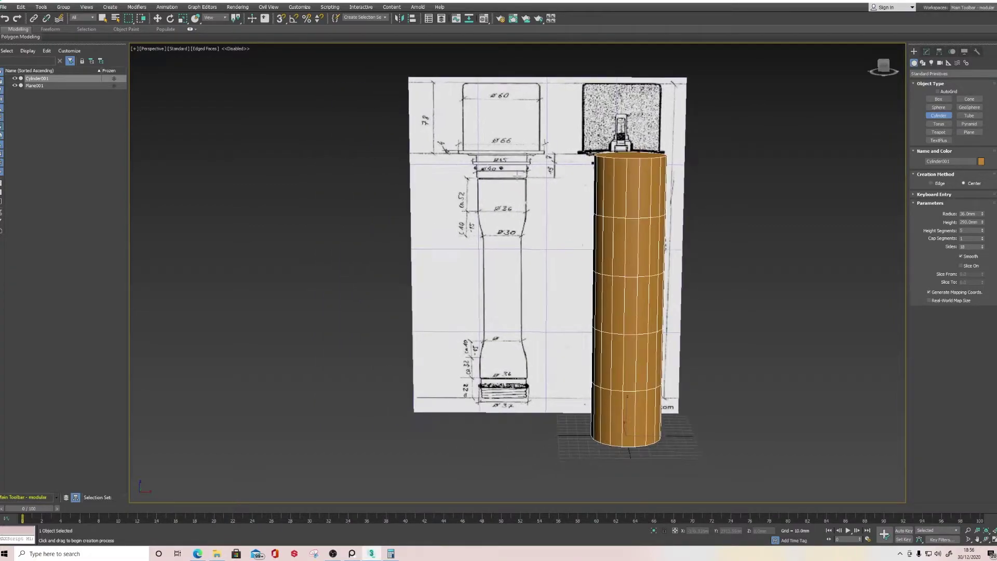
{"action": "scroll", "coordinate": [594, 200], "scroll_direction": "up", "scroll_amount": 4}
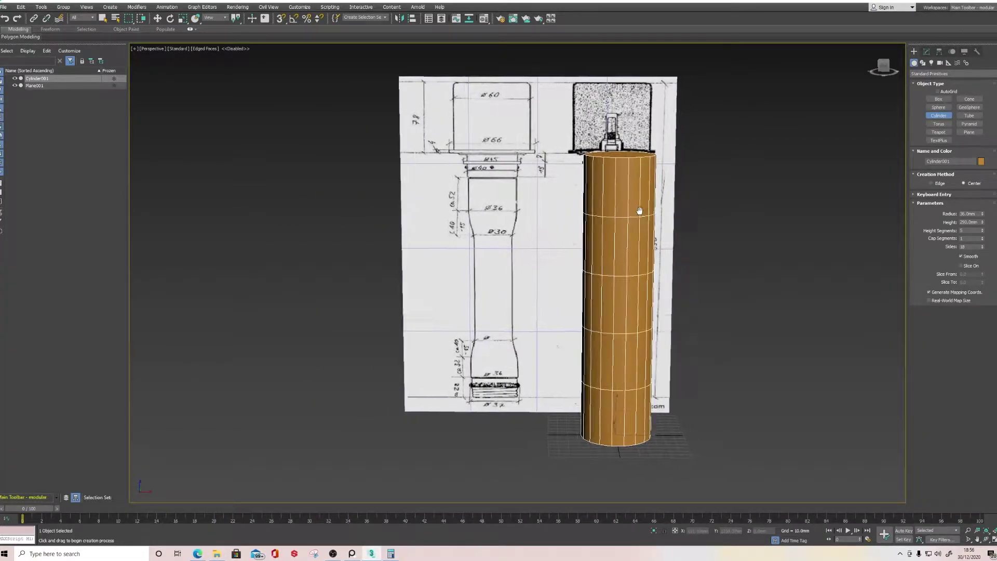
{"action": "middle_click_drag", "start_coordinate": [419, 147], "coordinate": [418, 162]}
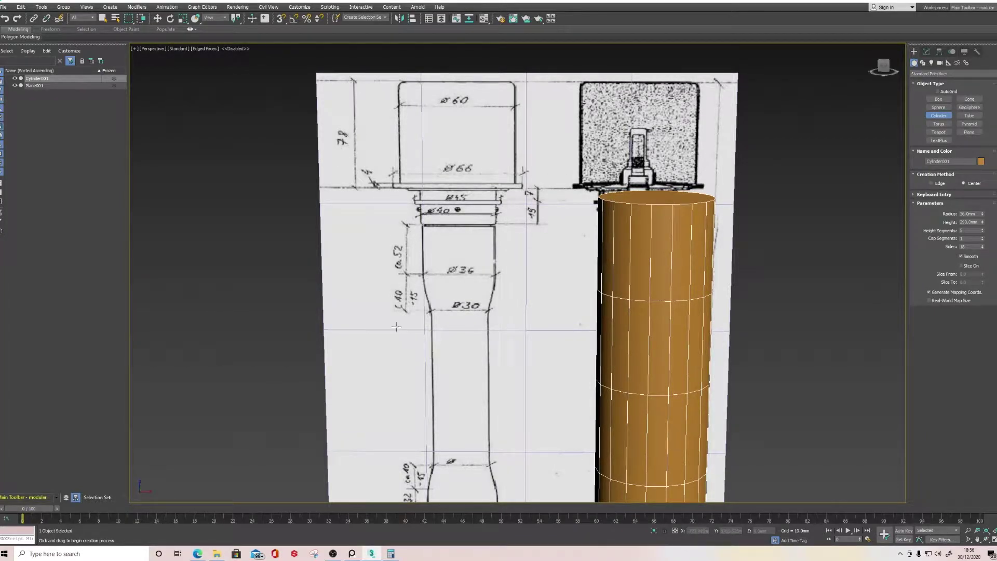
{"action": "left_click", "coordinate": [391, 554]}
{"action": "left_click_drag", "start_coordinate": [628, 36], "coordinate": [456, 119]}
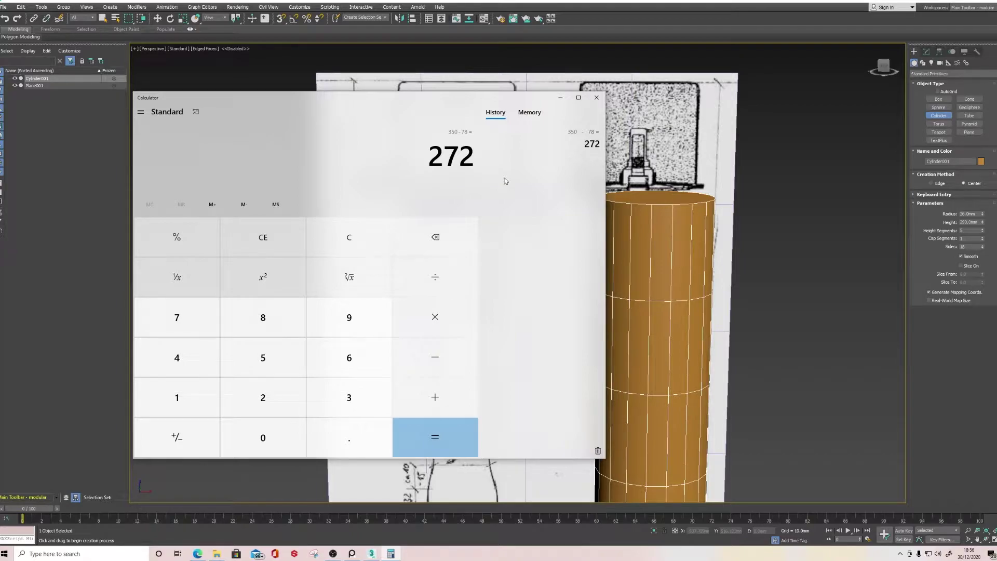
{"action": "key", "text": "alt+Tab"}
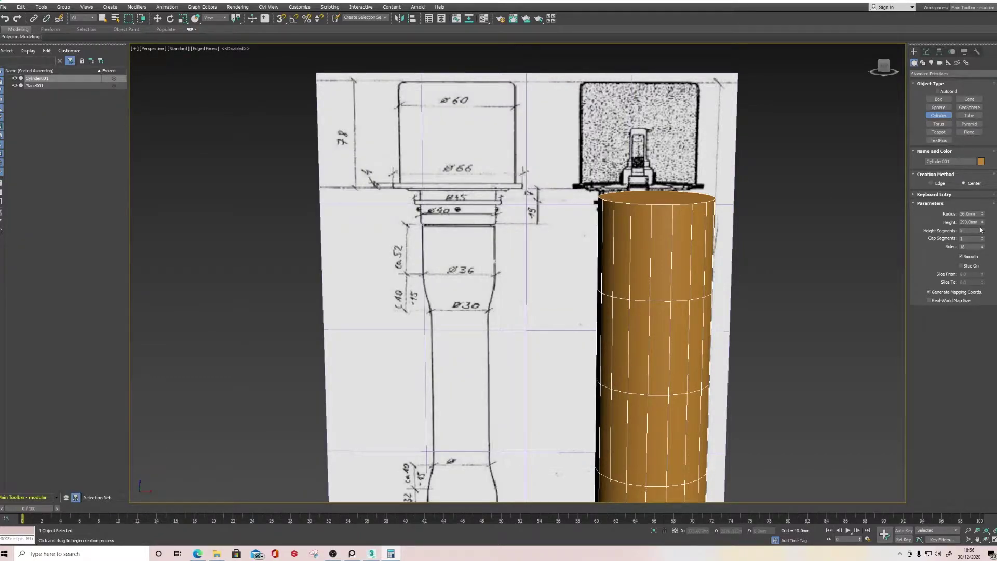
Step: Set the cylinder's height to 272 mm and finish creating it
{"action": "left_click_drag", "start_coordinate": [981, 225], "coordinate": [974, 222]}
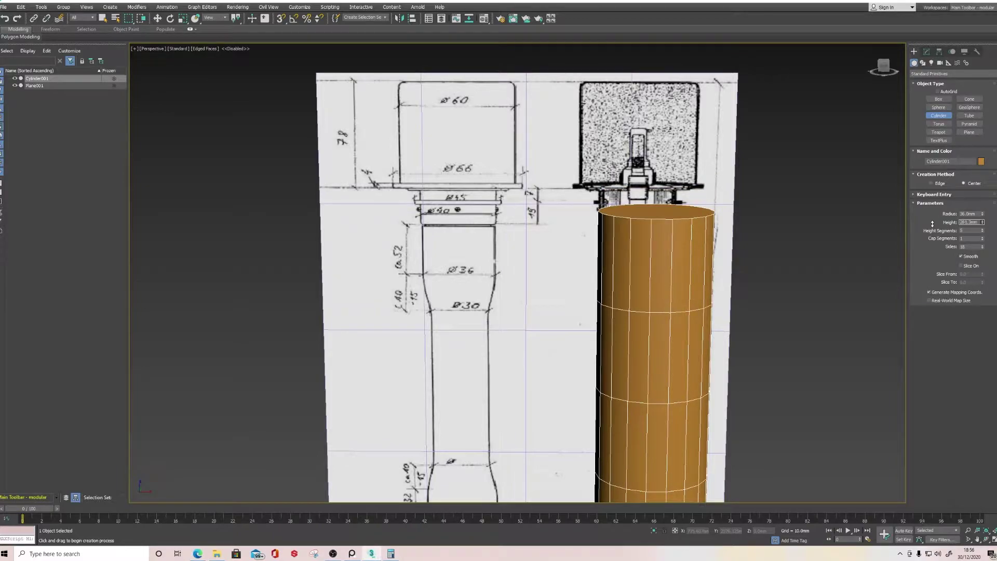
{"action": "double_click", "coordinate": [976, 223]}
{"action": "type", "text": "272"}
{"action": "key", "text": "Return"}
{"action": "scroll", "coordinate": [519, 320], "scroll_direction": "down", "scroll_amount": 3}
{"action": "middle_click_drag", "start_coordinate": [652, 367], "coordinate": [619, 245]}
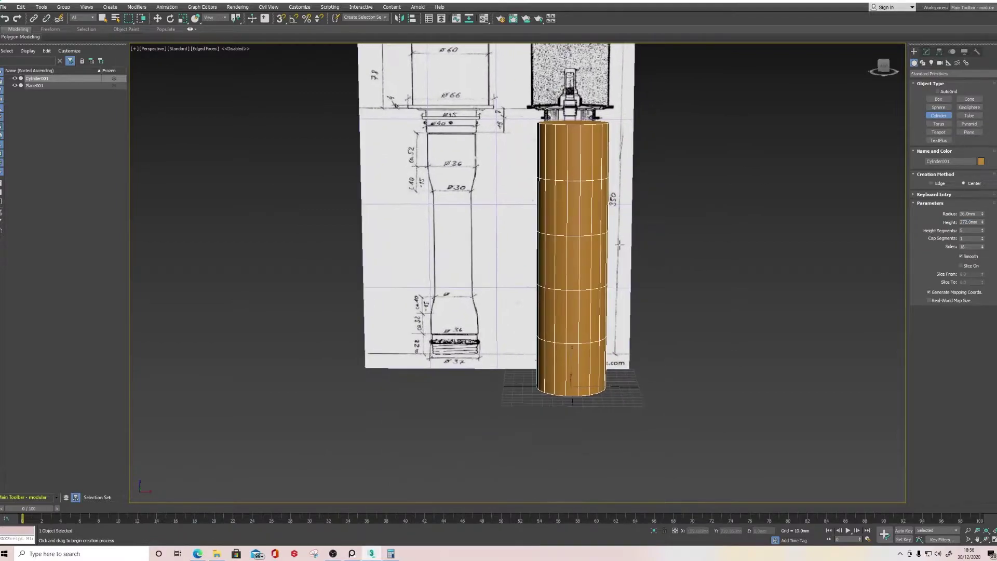
{"action": "right_click", "coordinate": [687, 249]}
Step: Convert the cylinder to an Editable Poly and switch to edge-level selection
{"action": "right_click", "coordinate": [584, 215]}
{"action": "mouse_move", "coordinate": [602, 297]}
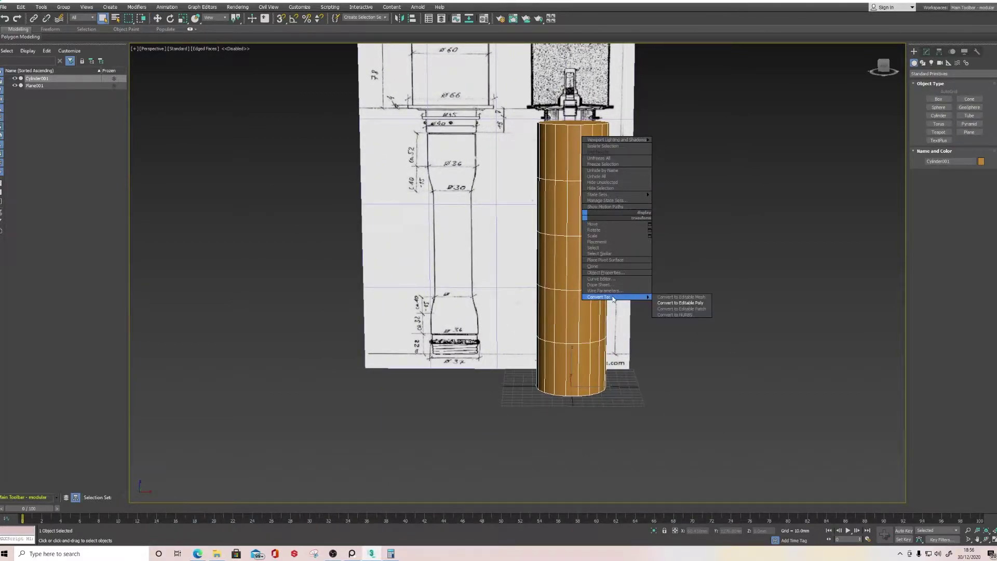
{"action": "left_click", "coordinate": [695, 303]}
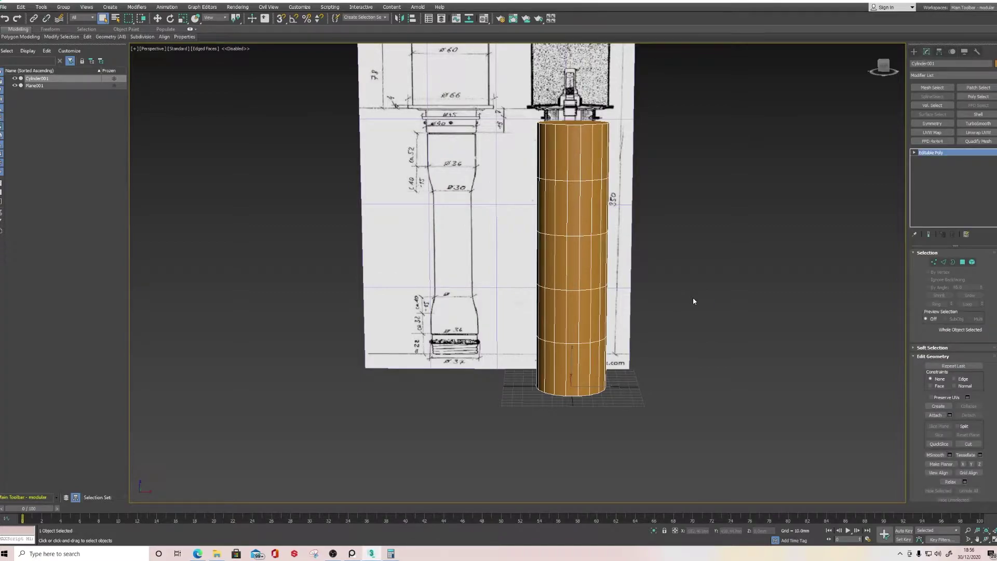
{"action": "middle_click_drag", "start_coordinate": [694, 301], "coordinate": [507, 192]}
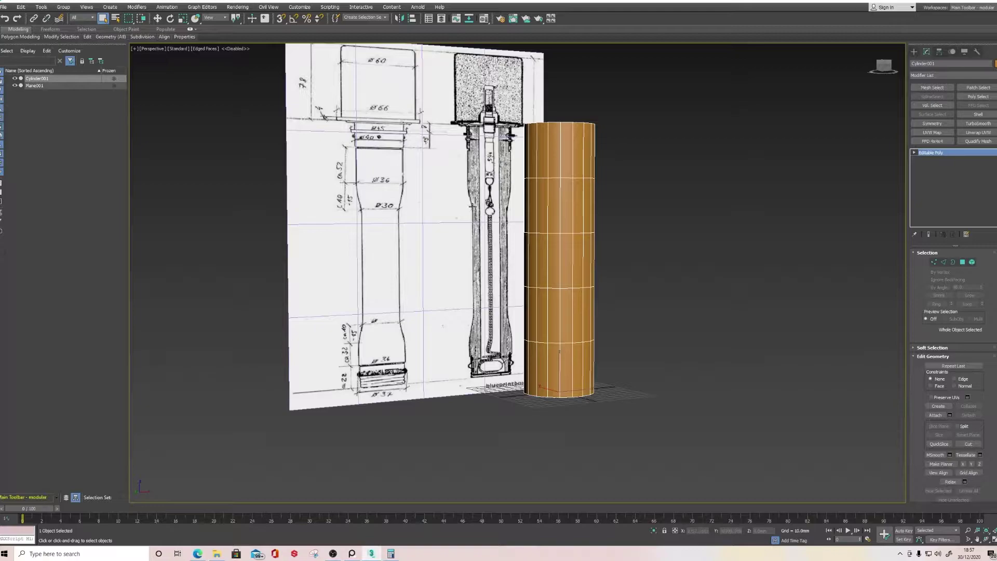
{"action": "left_click", "coordinate": [943, 262]}
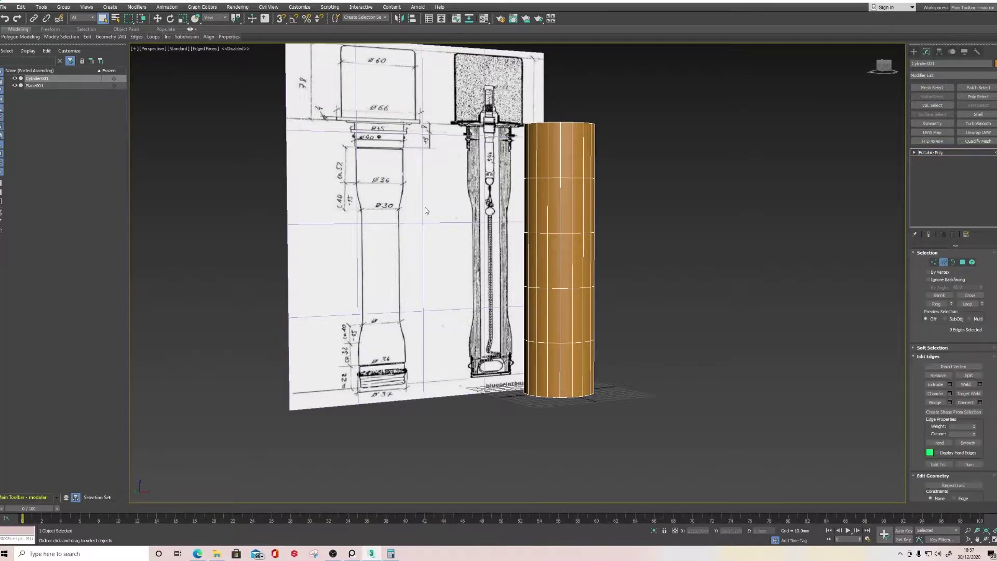
Step: Select the cylinder's uppermost intermediate edge loop and make the cylinder see-through over the blueprint
{"action": "double_click", "coordinate": [552, 178]}
{"action": "middle_click_drag", "start_coordinate": [581, 195], "coordinate": [564, 199], "text": "alt"}
{"action": "key", "text": "w"}
{"action": "middle_click_drag", "start_coordinate": [558, 156], "coordinate": [536, 142], "text": "alt"}
{"action": "key", "text": "alt+x"}
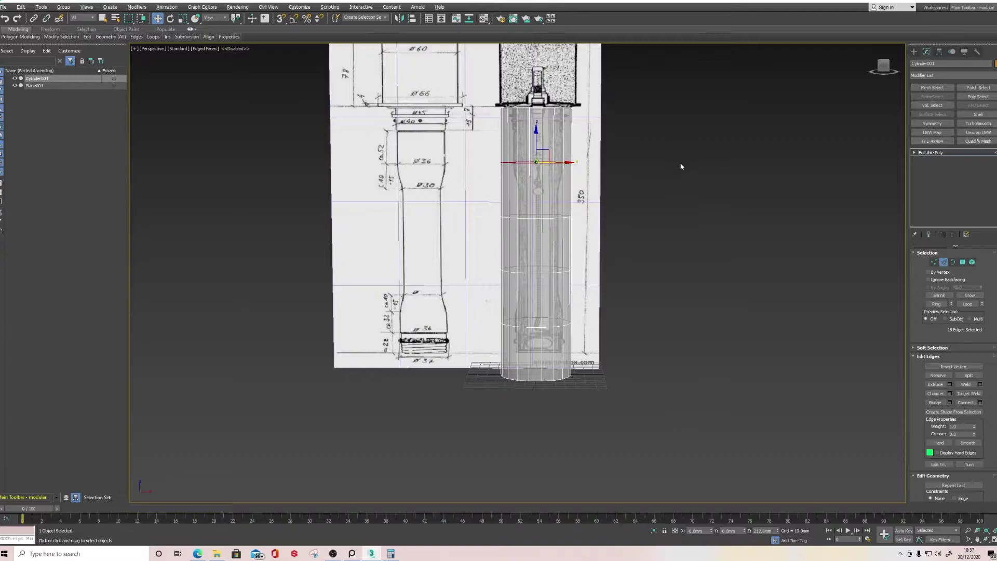
Step: Switch to the Front view and move the two upper edge loops to the Ø36 and Ø30 ends of the blueprint's upper taper
{"action": "scroll", "coordinate": [548, 170], "scroll_direction": "up", "scroll_amount": 3}
{"action": "key", "text": "u"}
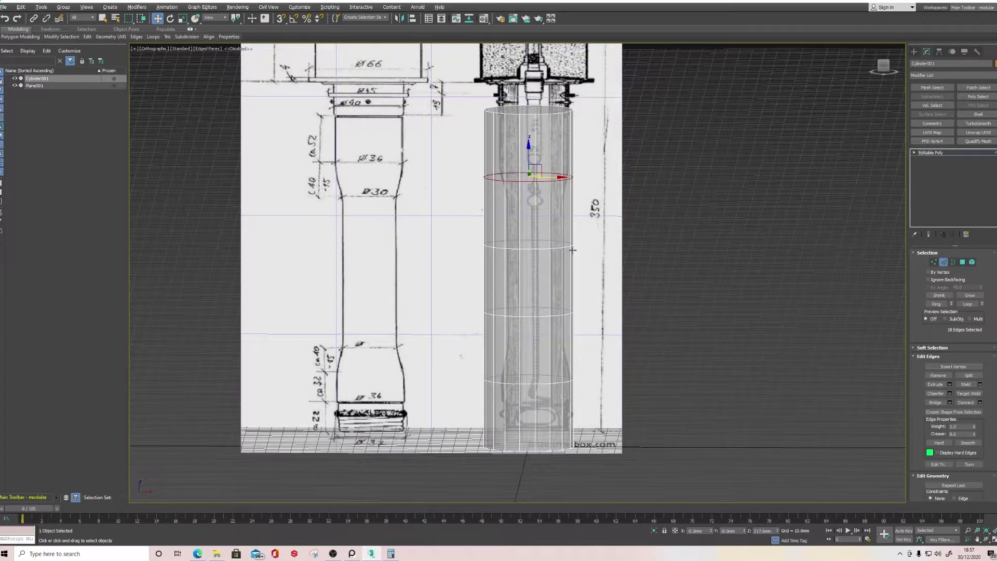
{"action": "middle_click_drag", "start_coordinate": [557, 297], "coordinate": [562, 213]}
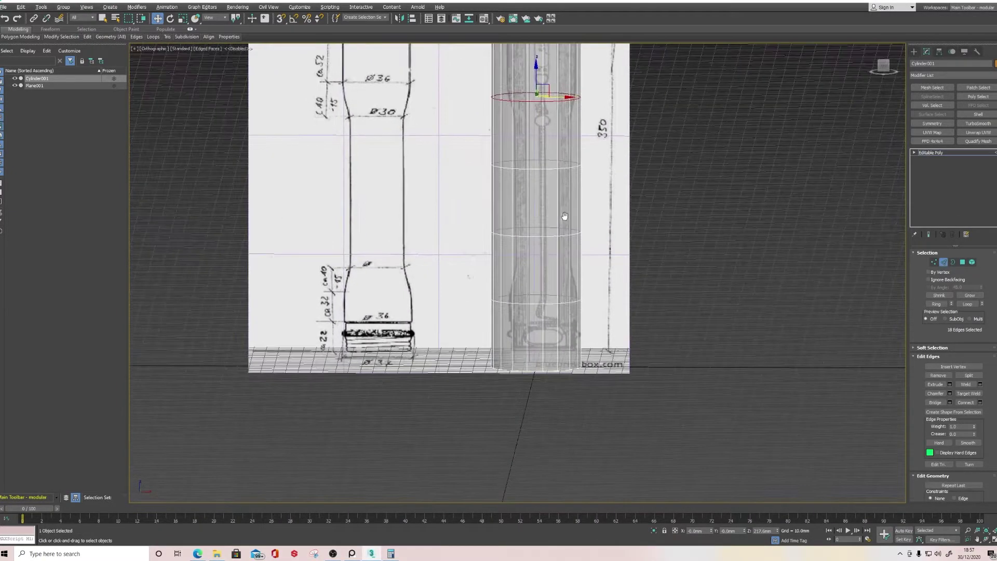
{"action": "left_click", "coordinate": [883, 67]}
{"action": "key", "text": "f"}
{"action": "scroll", "coordinate": [505, 205], "scroll_direction": "up", "scroll_amount": 3}
{"action": "scroll", "coordinate": [489, 181], "scroll_direction": "down", "scroll_amount": 4}
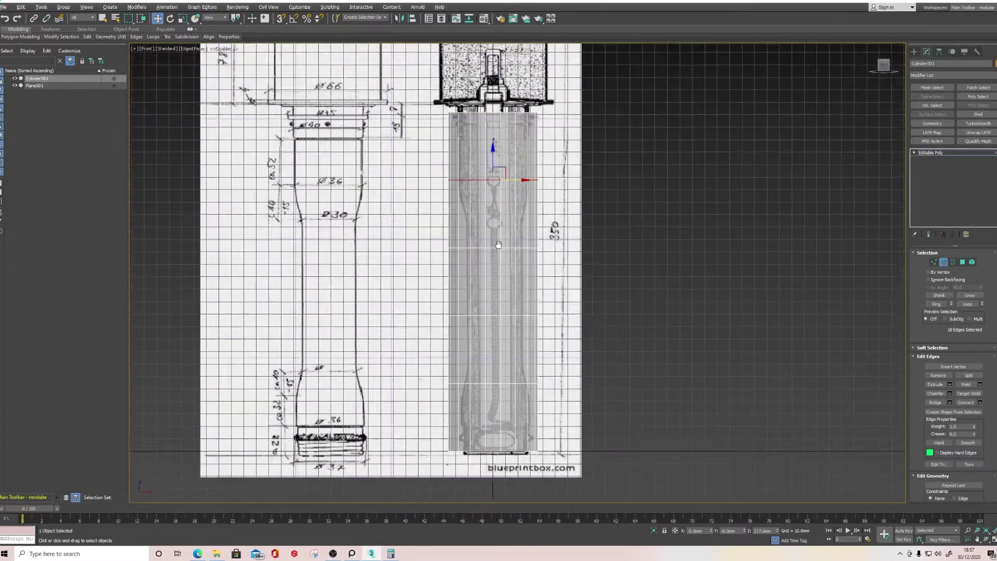
{"action": "left_click_drag", "start_coordinate": [488, 170], "coordinate": [501, 215]}
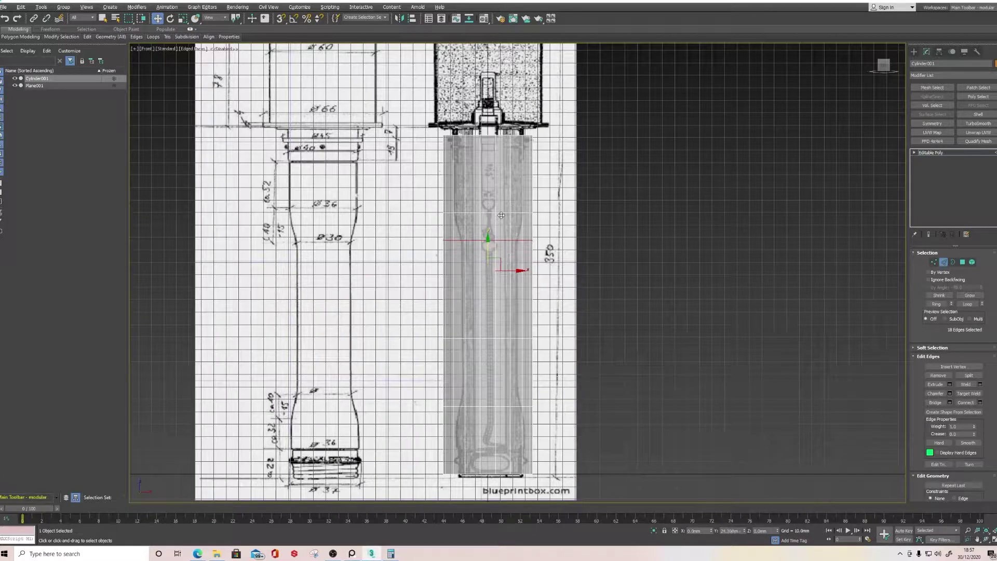
Step: Scale the edge loop at the Ø30 line inward to form the narrow end of the upper taper
{"action": "key", "text": "r"}
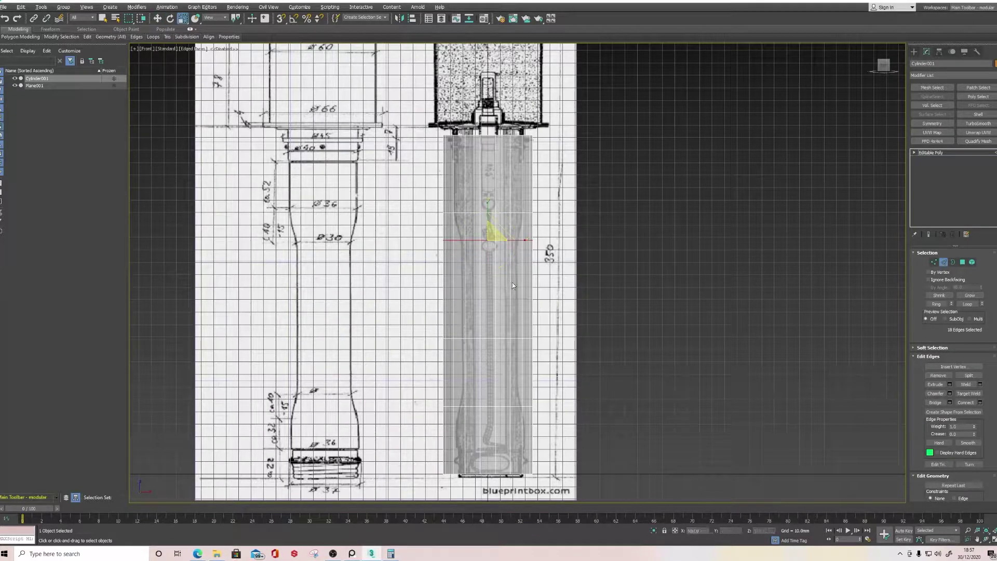
{"action": "left_click_drag", "start_coordinate": [490, 236], "coordinate": [511, 257]}
{"action": "middle_click_drag", "start_coordinate": [530, 385], "coordinate": [527, 315]}
{"action": "left_click_drag", "start_coordinate": [493, 166], "coordinate": [474, 271]}
Step: Move the two lower edge loops down to the wide and narrow ends of the handle's lower taper
{"action": "middle_click_drag", "start_coordinate": [508, 302], "coordinate": [509, 242]}
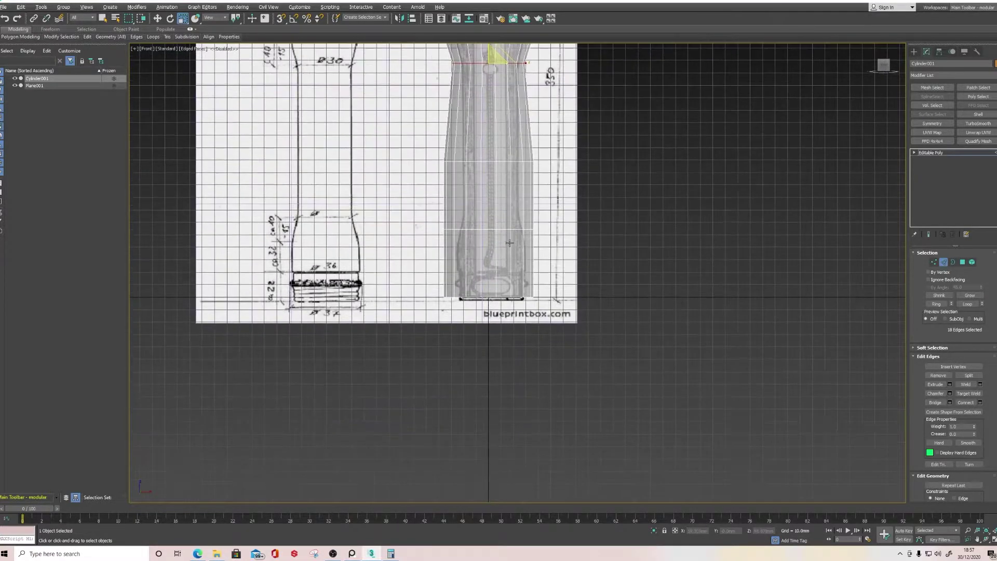
{"action": "double_click", "coordinate": [492, 229]}
{"action": "key", "text": "w"}
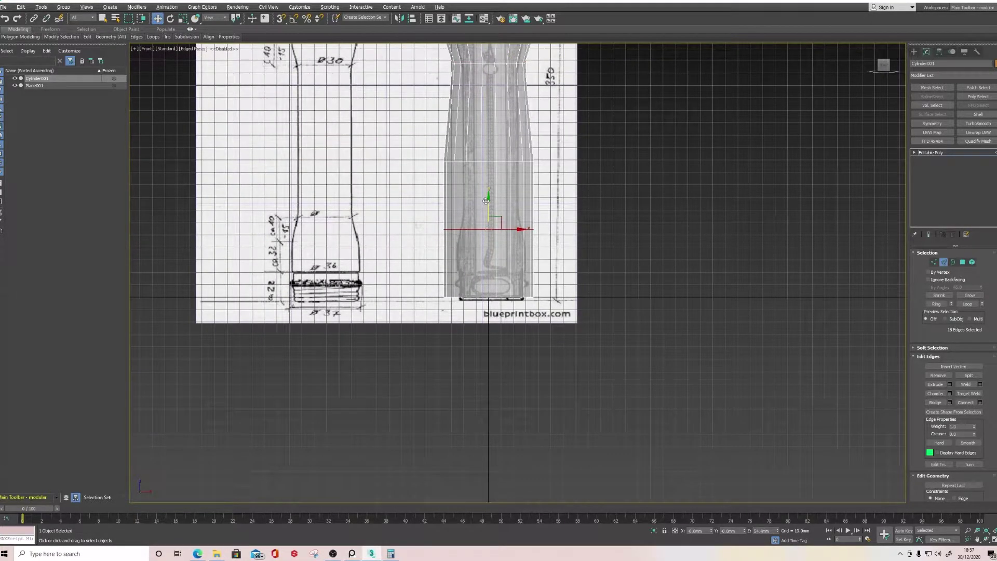
{"action": "left_click_drag", "start_coordinate": [489, 200], "coordinate": [489, 216]}
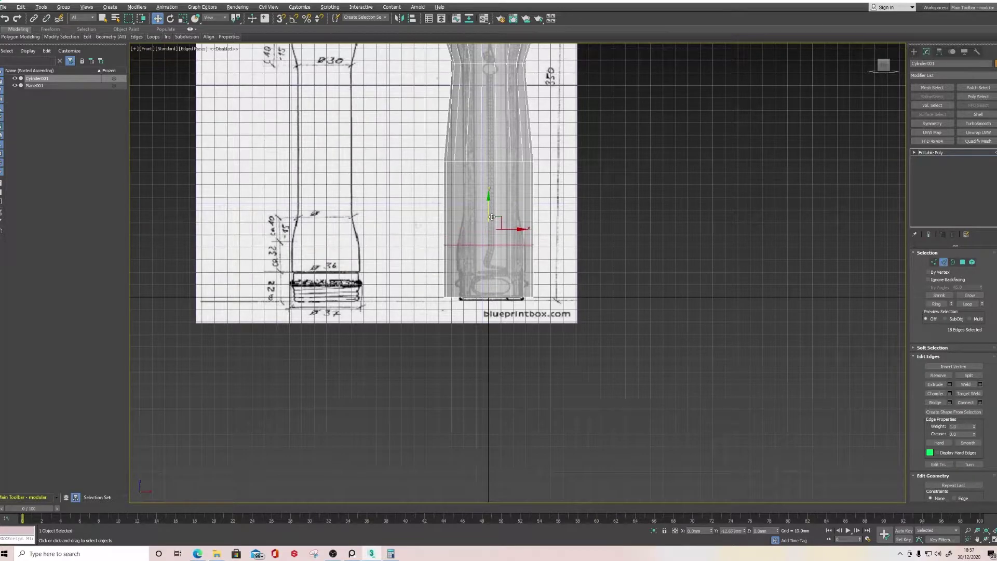
{"action": "left_click", "coordinate": [484, 163]}
{"action": "double_click", "coordinate": [475, 162]}
{"action": "left_click_drag", "start_coordinate": [489, 136], "coordinate": [505, 289]}
Step: Scale the lower taper's edge loops and the bottom edge loop inward to follow the blueprint's handle outline
{"action": "key", "text": "r"}
{"action": "double_click", "coordinate": [504, 244]}
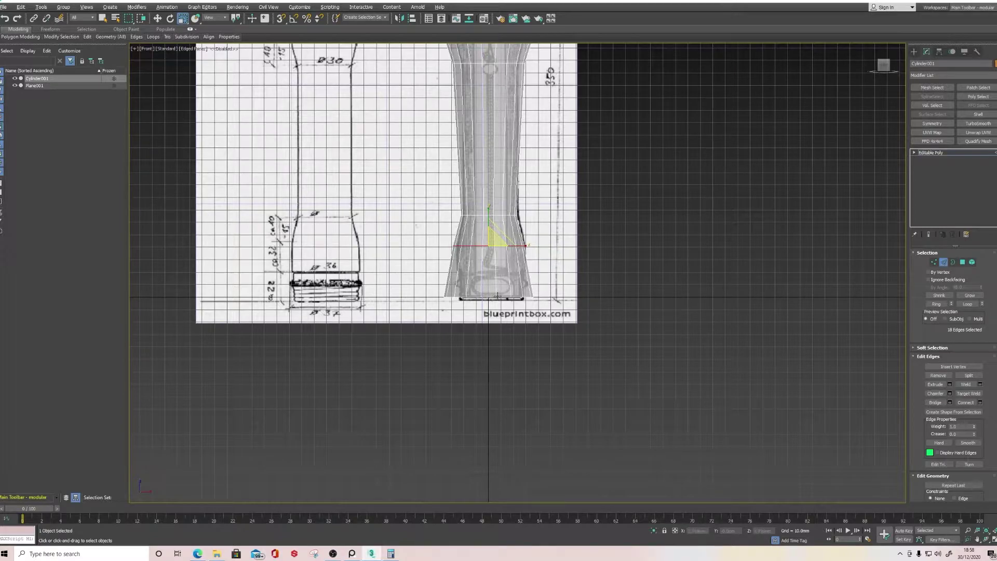
{"action": "left_click", "coordinate": [492, 297]}
{"action": "left_click_drag", "start_coordinate": [504, 297], "coordinate": [437, 270]}
{"action": "left_click_drag", "start_coordinate": [499, 296], "coordinate": [510, 306]}
Step: Select all edges of the handle's upper section and scale them down uniformly to the blueprint's width
{"action": "middle_click_drag", "start_coordinate": [495, 92], "coordinate": [476, 272]}
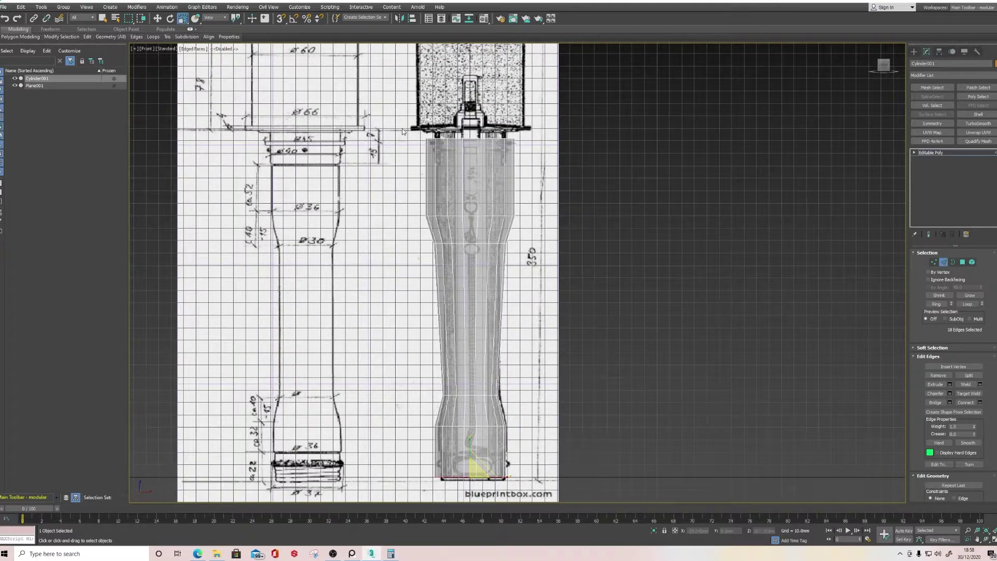
{"action": "left_click_drag", "start_coordinate": [419, 156], "coordinate": [427, 342]}
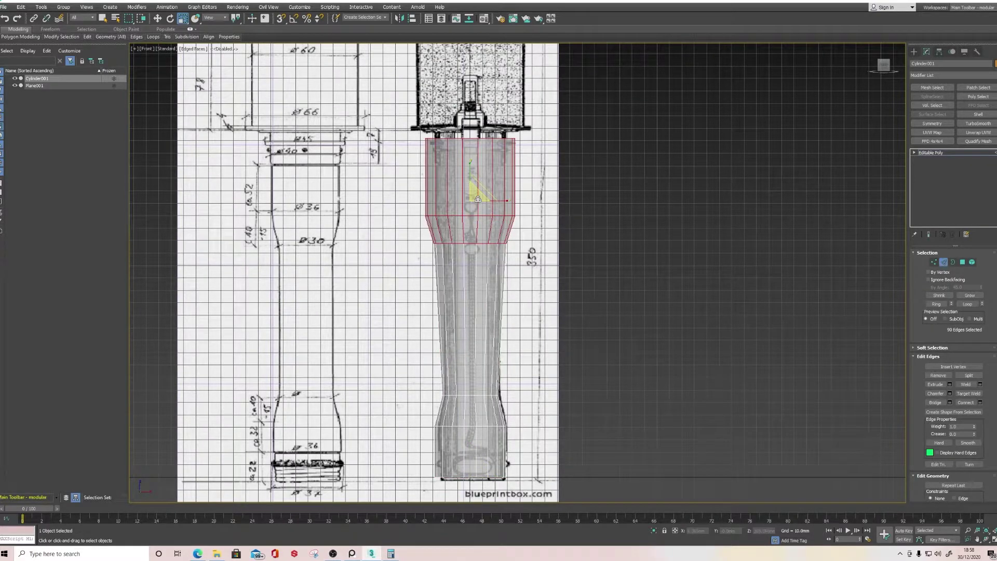
{"action": "left_click_drag", "start_coordinate": [477, 198], "coordinate": [486, 207]}
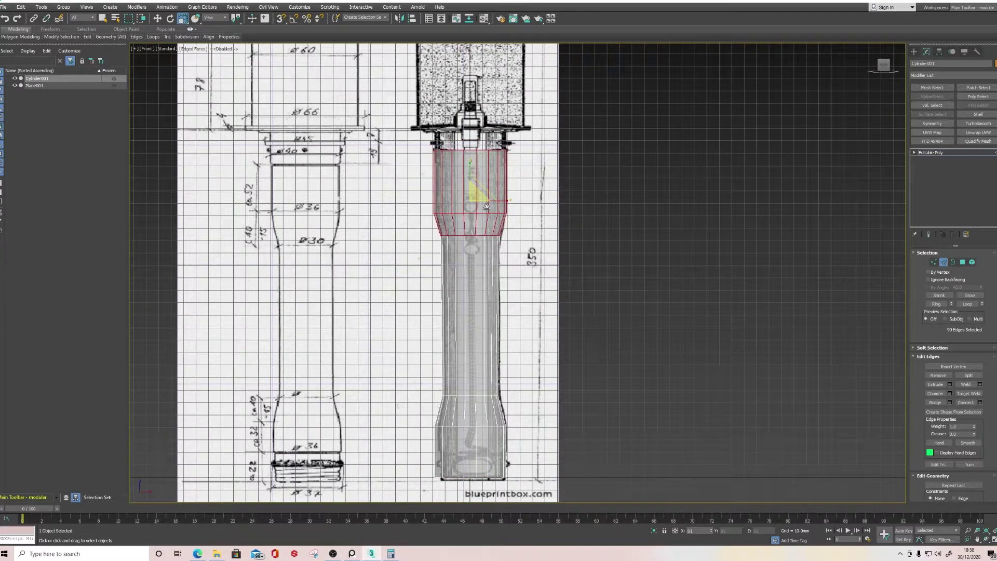
Step: Switch to vertex-level selection and raise the handle's top vertex row to the underside of the head's flange
{"action": "left_click", "coordinate": [933, 261]}
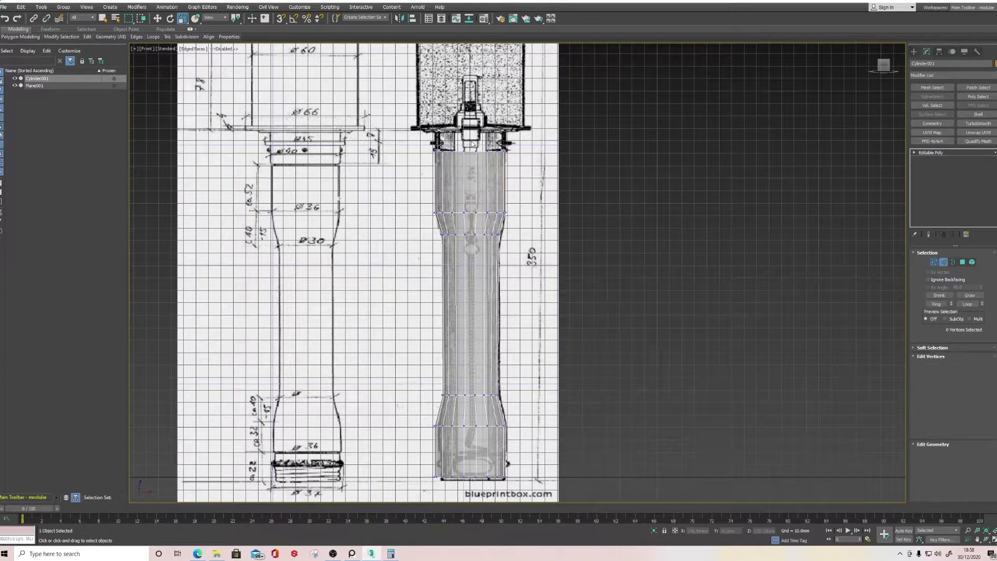
{"action": "left_click_drag", "start_coordinate": [423, 122], "coordinate": [556, 187]}
{"action": "scroll", "coordinate": [451, 136], "scroll_direction": "up", "scroll_amount": 4}
{"action": "key", "text": "w"}
{"action": "middle_click_drag", "start_coordinate": [513, 166], "coordinate": [505, 196]}
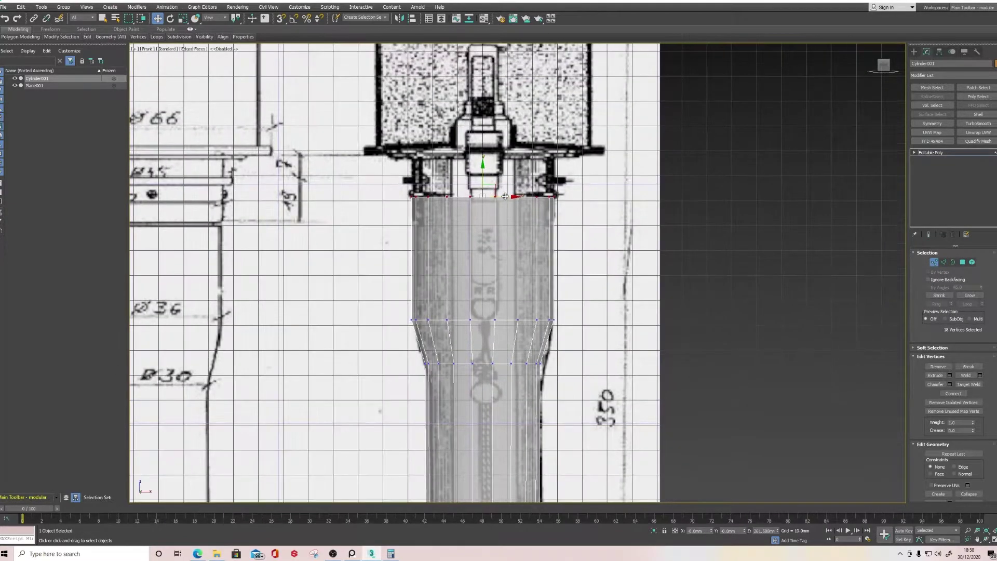
{"action": "left_click_drag", "start_coordinate": [482, 170], "coordinate": [482, 133]}
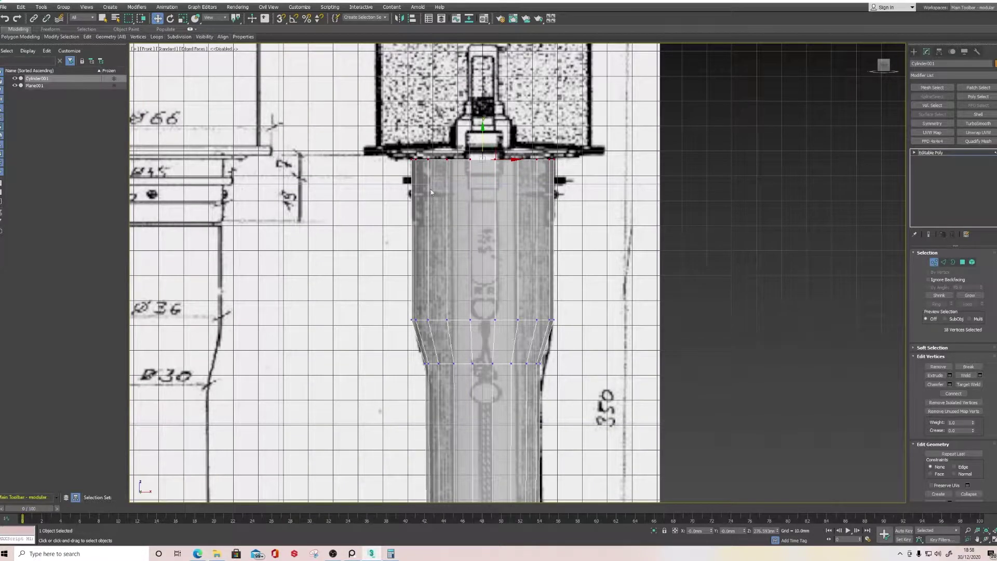
Step: Scale the two uppermost vertex rows slightly inward and raise the top row back towards the head's flange
{"action": "left_click_drag", "start_coordinate": [596, 333], "coordinate": [602, 337]}
{"action": "key", "text": "r"}
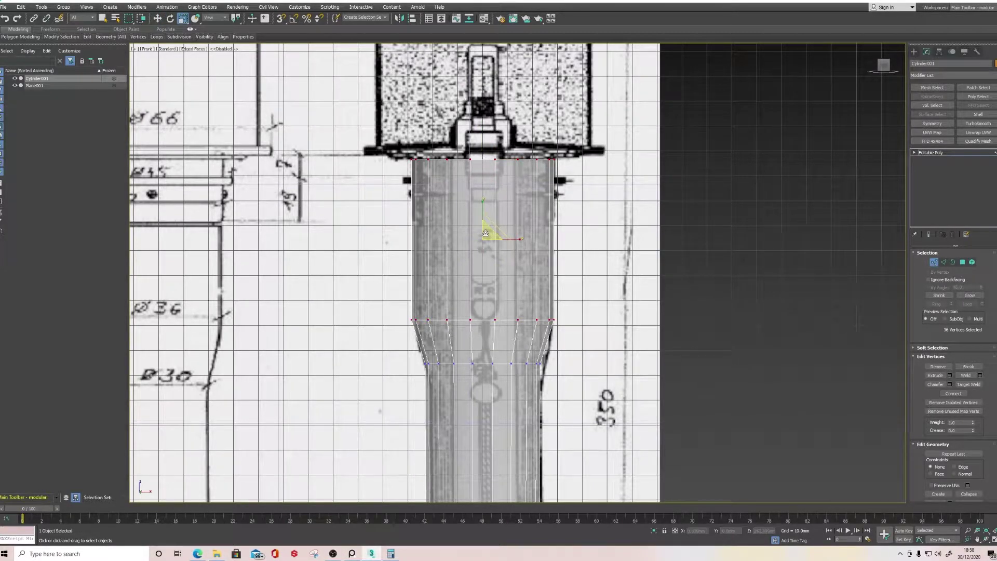
{"action": "left_click_drag", "start_coordinate": [485, 233], "coordinate": [488, 235]}
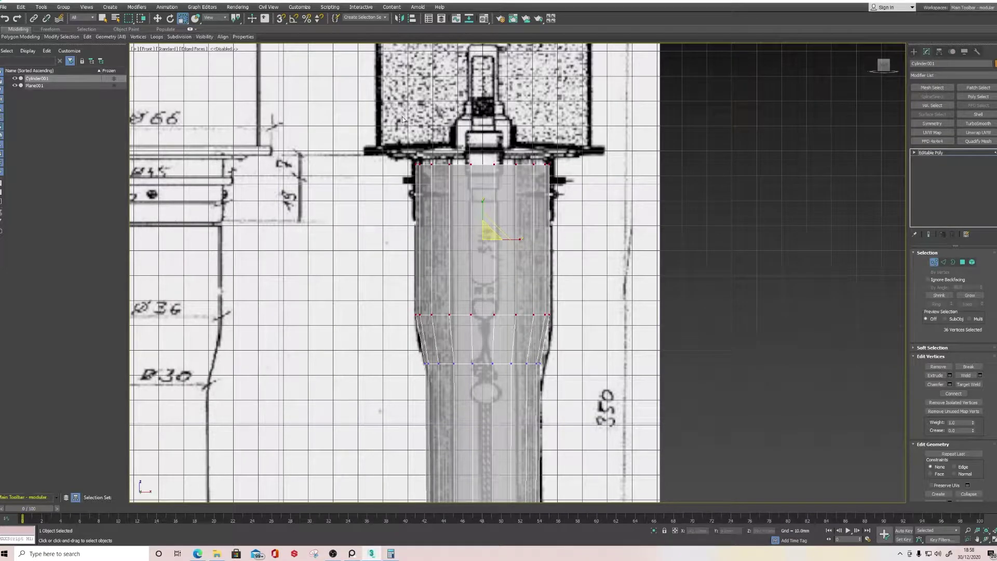
{"action": "left_click_drag", "start_coordinate": [403, 118], "coordinate": [585, 198]}
{"action": "key", "text": "w"}
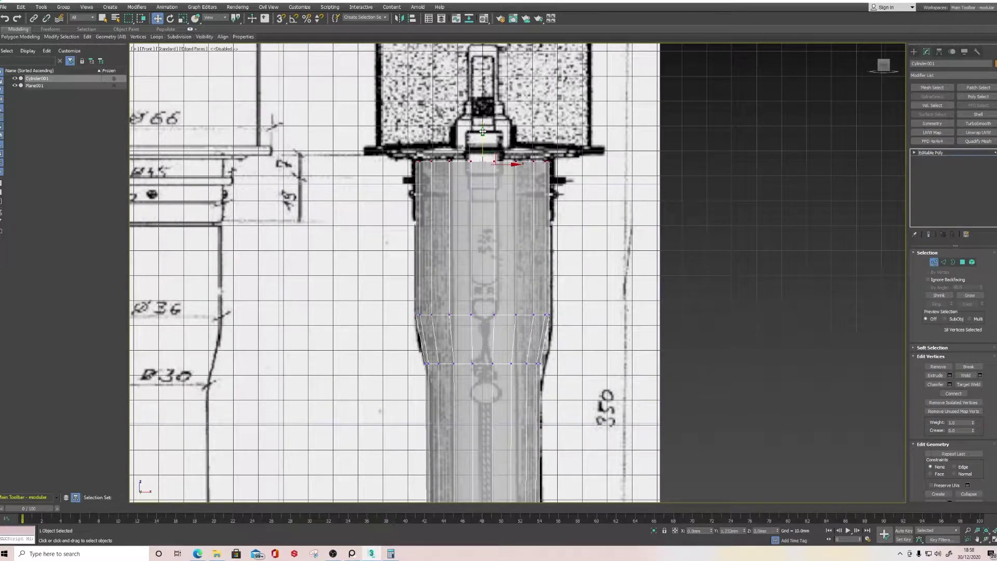
Step: Scale the vertex row at the upper taper's narrow end slightly inward and lower it towards the Ø30 line
{"action": "middle_click_drag", "start_coordinate": [426, 377], "coordinate": [409, 242]}
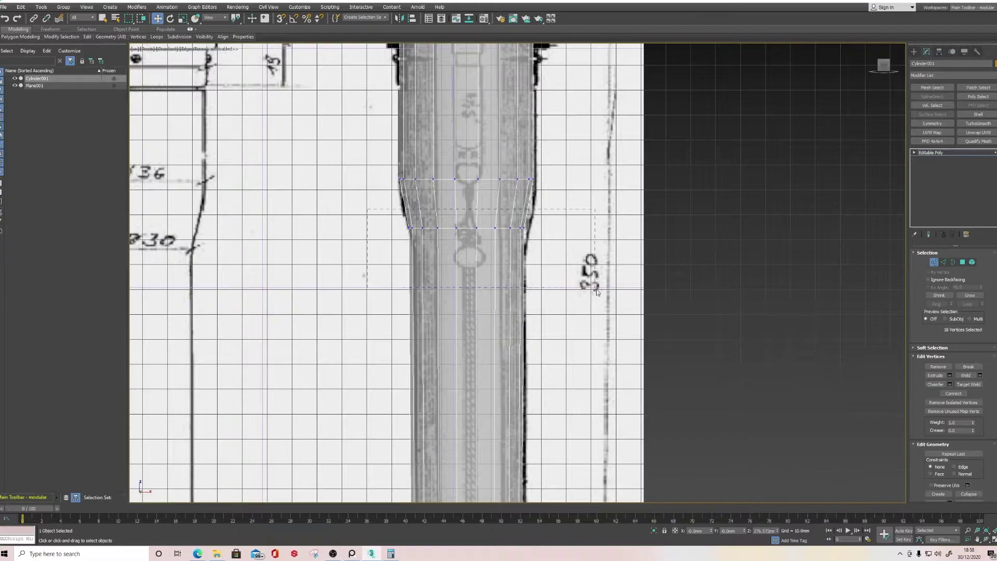
{"action": "left_click_drag", "start_coordinate": [595, 290], "coordinate": [596, 290]}
{"action": "key", "text": "r"}
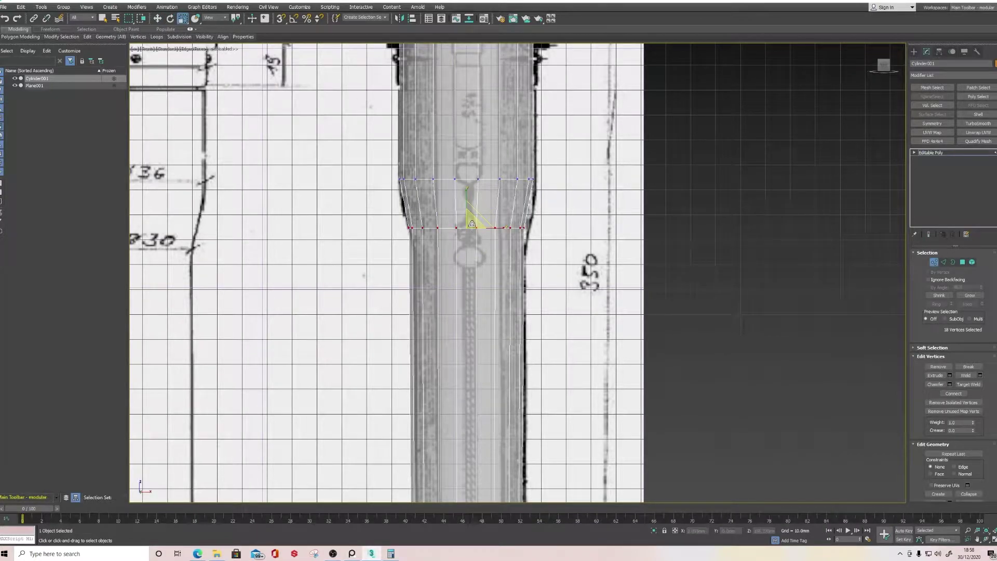
{"action": "left_click_drag", "start_coordinate": [471, 223], "coordinate": [473, 225]}
{"action": "scroll", "coordinate": [474, 225], "scroll_direction": "down", "scroll_amount": 2}
{"action": "key", "text": "w"}
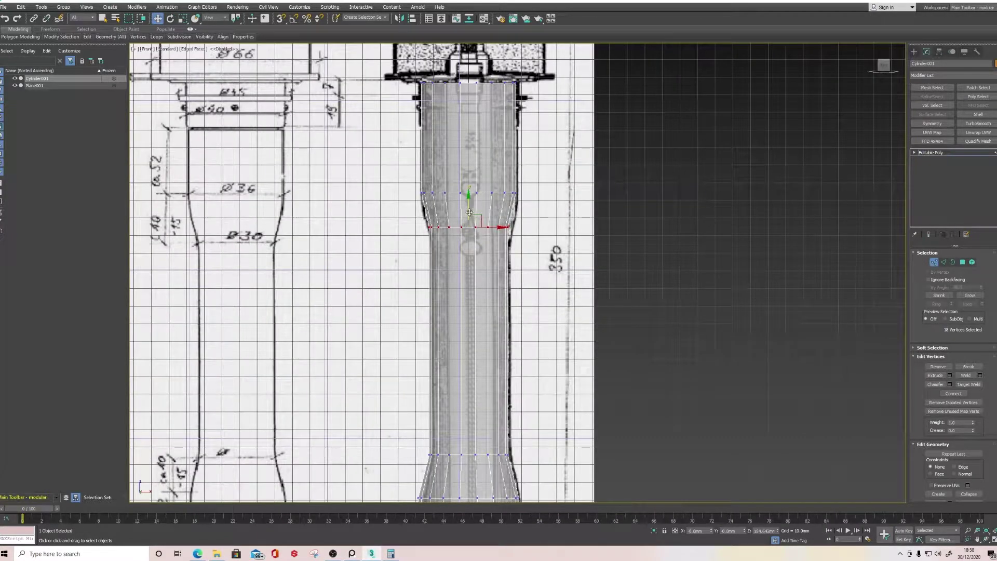
Step: Scale the vertex rows at the lower taper's narrow and wide ends to fit the blueprint outline
{"action": "scroll", "coordinate": [470, 229], "scroll_direction": "down", "scroll_amount": 2}
{"action": "middle_click_drag", "start_coordinate": [473, 346], "coordinate": [460, 186]}
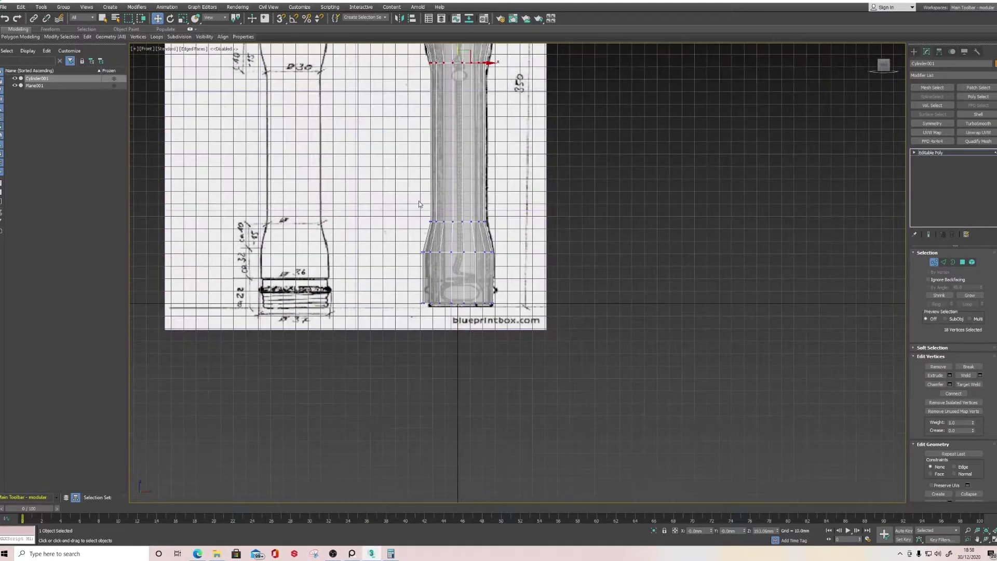
{"action": "left_click_drag", "start_coordinate": [418, 201], "coordinate": [499, 236]}
{"action": "scroll", "coordinate": [471, 223], "scroll_direction": "up", "scroll_amount": 5}
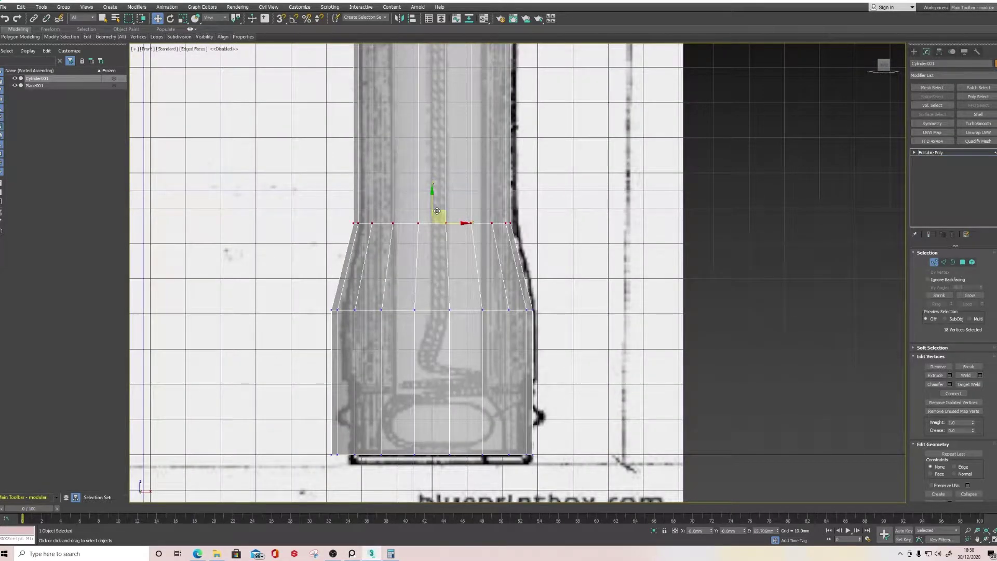
{"action": "key", "text": "r"}
{"action": "left_click_drag", "start_coordinate": [437, 213], "coordinate": [438, 217]}
{"action": "left_click_drag", "start_coordinate": [320, 272], "coordinate": [605, 378]}
{"action": "left_click_drag", "start_coordinate": [440, 305], "coordinate": [442, 308]}
Step: Scale the bottom vertex row inward to line up with the wide row above it
{"action": "middle_click_drag", "start_coordinate": [411, 438], "coordinate": [445, 331]}
{"action": "left_click_drag", "start_coordinate": [331, 311], "coordinate": [682, 429]}
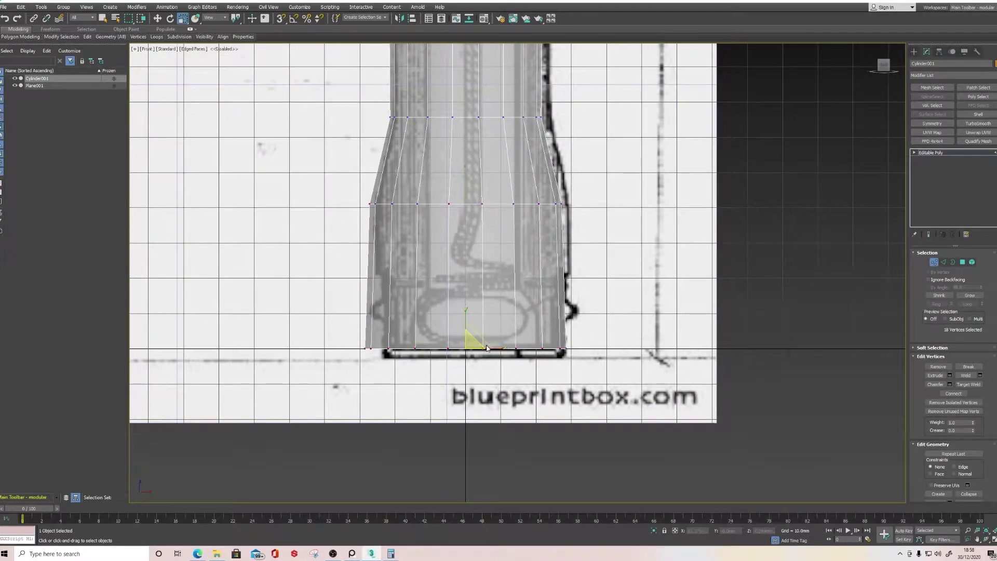
{"action": "left_click_drag", "start_coordinate": [479, 342], "coordinate": [477, 344]}
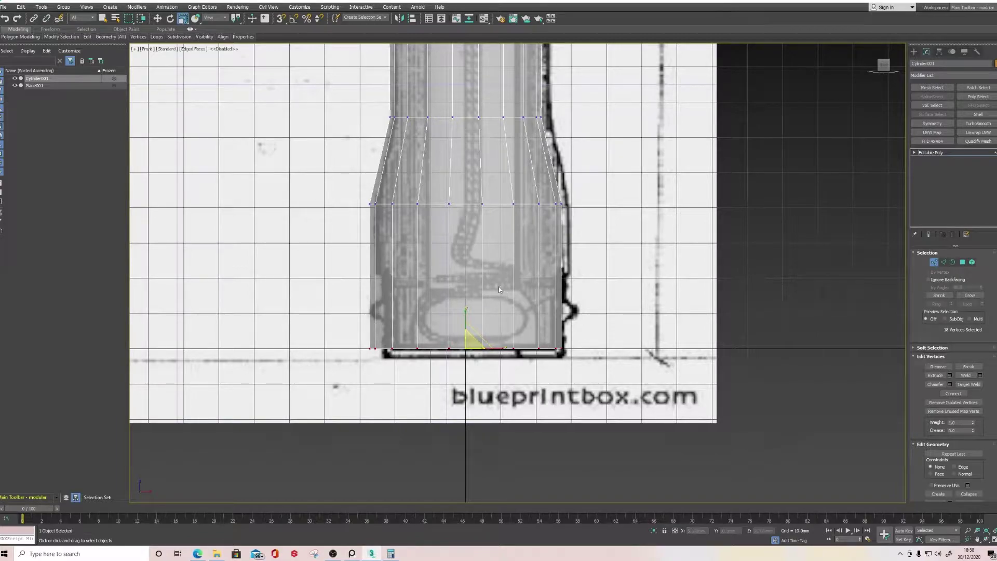
Step: Insert two closely spaced edge loops with Swift Loop where the blueprint's end cap meets the handle
{"action": "scroll", "coordinate": [624, 310], "scroll_direction": "down", "scroll_amount": 5}
{"action": "scroll", "coordinate": [501, 312], "scroll_direction": "up", "scroll_amount": 4}
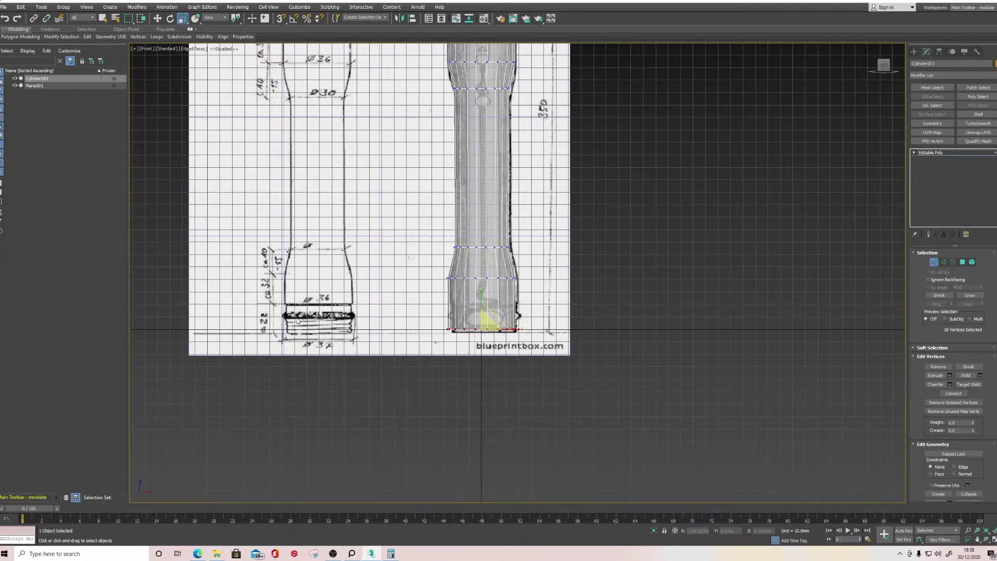
{"action": "middle_click_drag", "start_coordinate": [575, 312], "coordinate": [481, 285]}
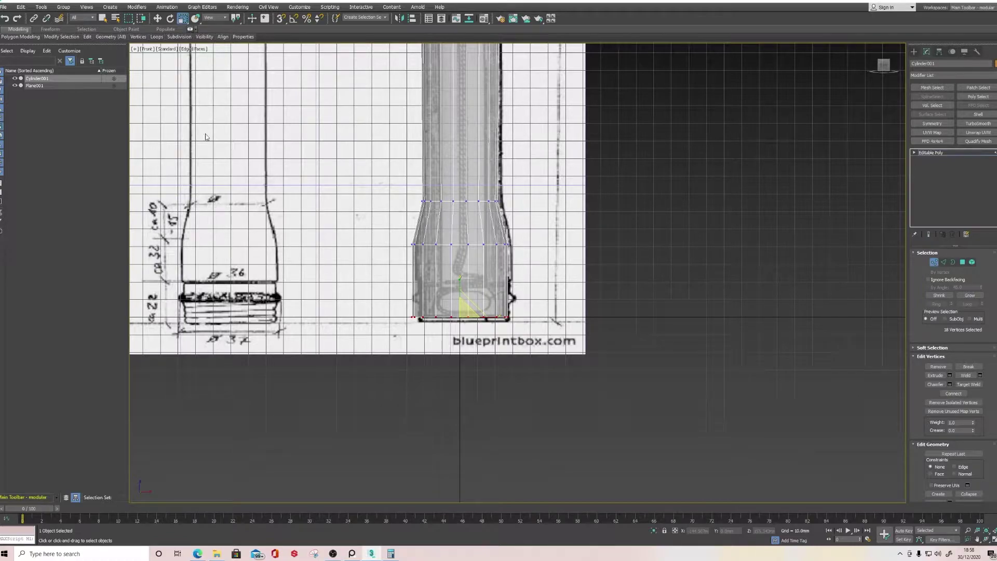
{"action": "left_click", "coordinate": [190, 29]}
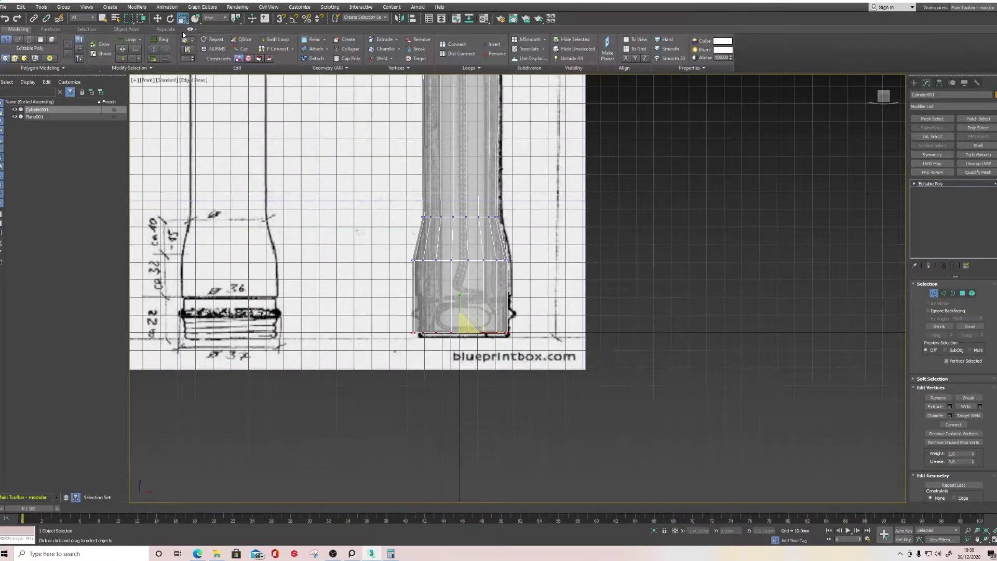
{"action": "left_click", "coordinate": [271, 40]}
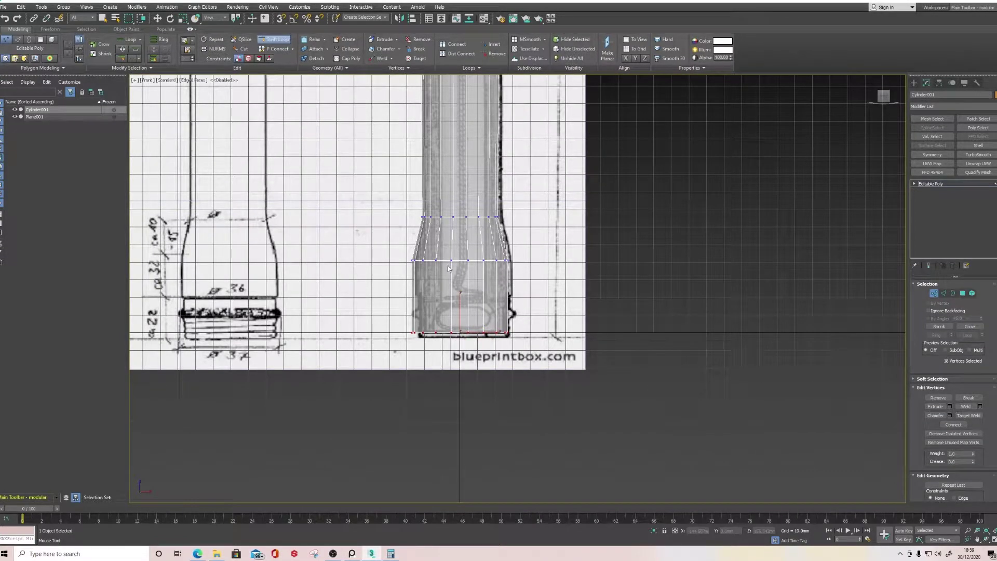
{"action": "left_click", "coordinate": [434, 293]}
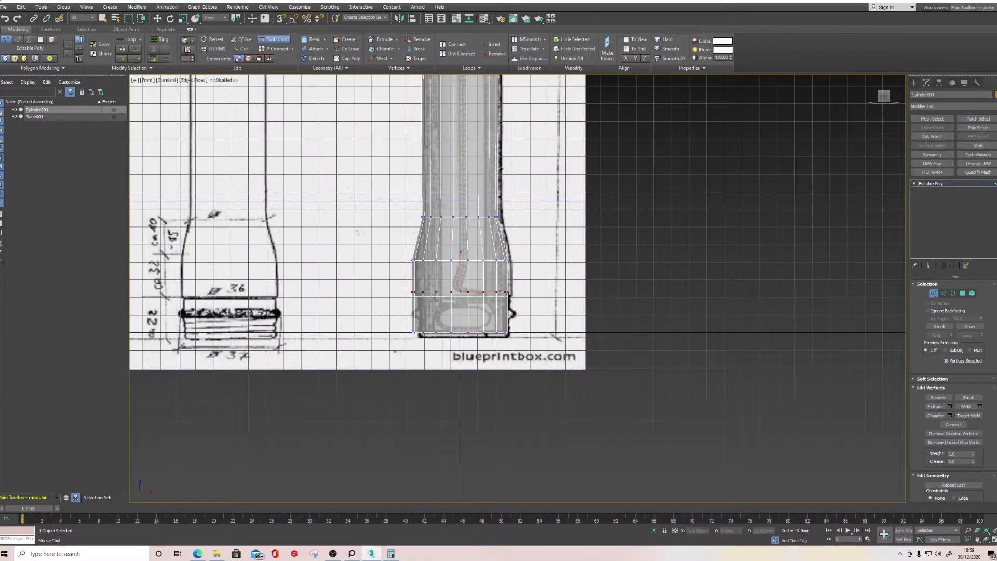
{"action": "right_click", "coordinate": [445, 396]}
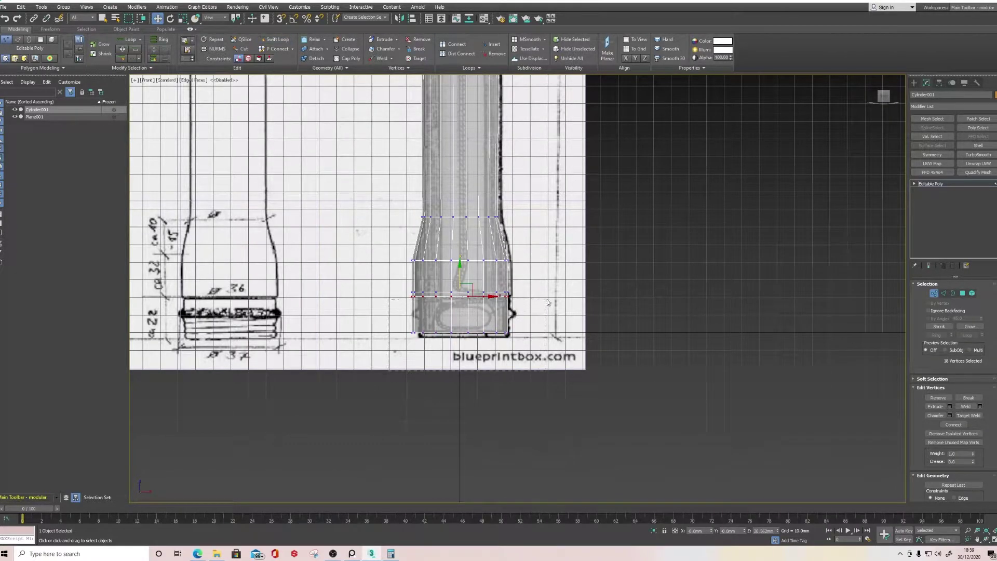
Step: Scale the two lowest vertex rows inward to form a narrower end section below the new loops, and clear the selection
{"action": "left_click_drag", "start_coordinate": [544, 297], "coordinate": [544, 296]}
{"action": "scroll", "coordinate": [481, 315], "scroll_direction": "up", "scroll_amount": 2}
{"action": "key", "text": "e"}
{"action": "key", "text": "r"}
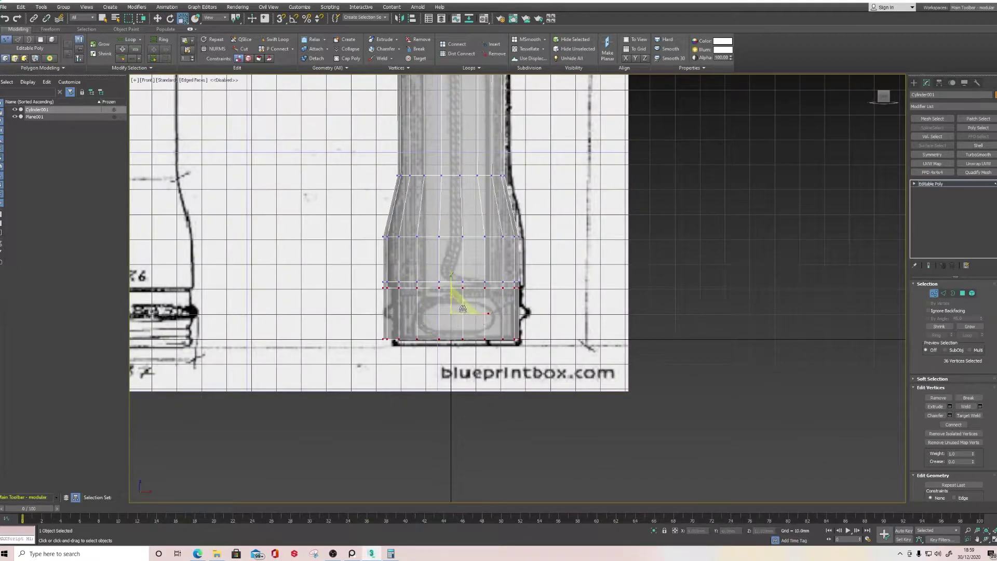
{"action": "left_click_drag", "start_coordinate": [461, 304], "coordinate": [449, 286]}
{"action": "key", "text": "w"}
{"action": "left_click", "coordinate": [542, 249]}
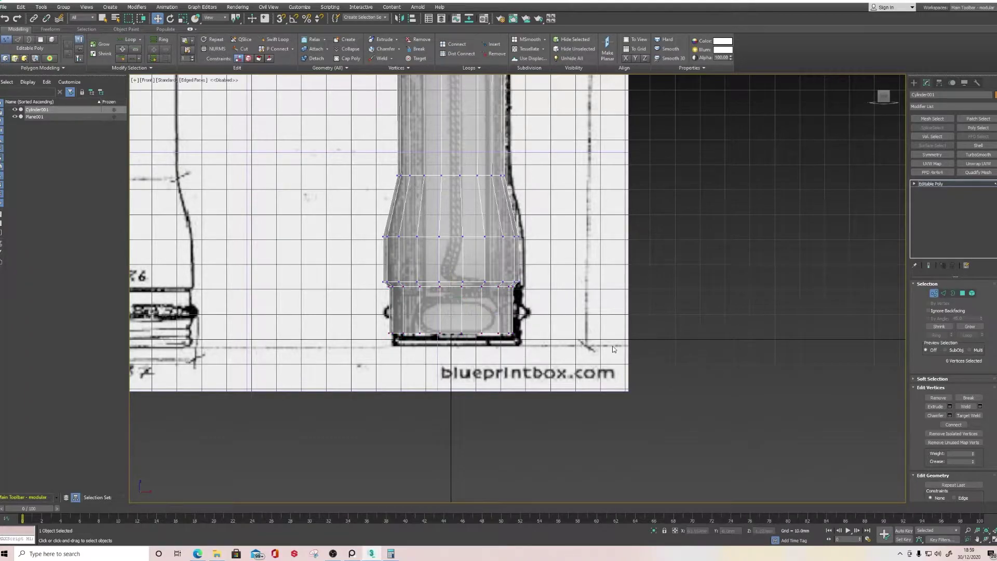
{"action": "middle_click_drag", "start_coordinate": [452, 125], "coordinate": [423, 329]}
{"action": "scroll", "coordinate": [423, 327], "scroll_direction": "down", "scroll_amount": 5}
{"action": "scroll", "coordinate": [413, 182], "scroll_direction": "up", "scroll_amount": 4}
{"action": "mouse_move", "coordinate": [412, 178]}
{"action": "middle_mouse_down"}
{"action": "mouse_move", "coordinate": [473, 277]}
{"action": "mouse_move", "coordinate": [464, 250]}
{"action": "middle_mouse_up"}
{"action": "scroll", "coordinate": [452, 234], "scroll_direction": "up", "scroll_amount": 2}
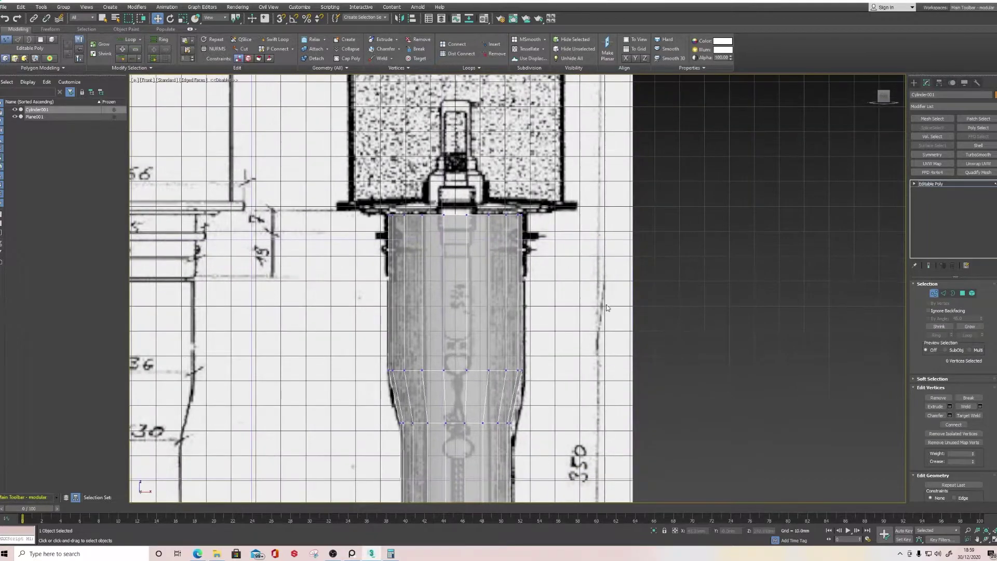
Step: Turn off the handle's see-through display in the perspective view and delete the polygon closing its top end
{"action": "middle_click_drag", "start_coordinate": [477, 345], "coordinate": [470, 292]}
{"action": "key", "text": "p"}
{"action": "middle_click_drag", "start_coordinate": [528, 319], "coordinate": [530, 216]}
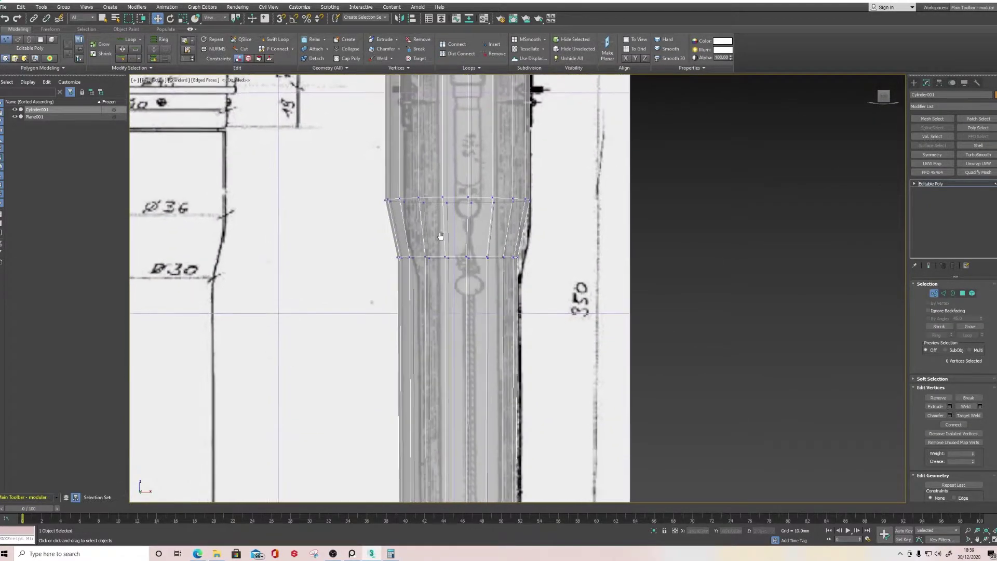
{"action": "scroll", "coordinate": [445, 285], "scroll_direction": "down", "scroll_amount": 5}
{"action": "key", "text": "alt+x"}
{"action": "middle_click_drag", "start_coordinate": [453, 289], "coordinate": [453, 206], "text": "alt"}
{"action": "key", "text": "4"}
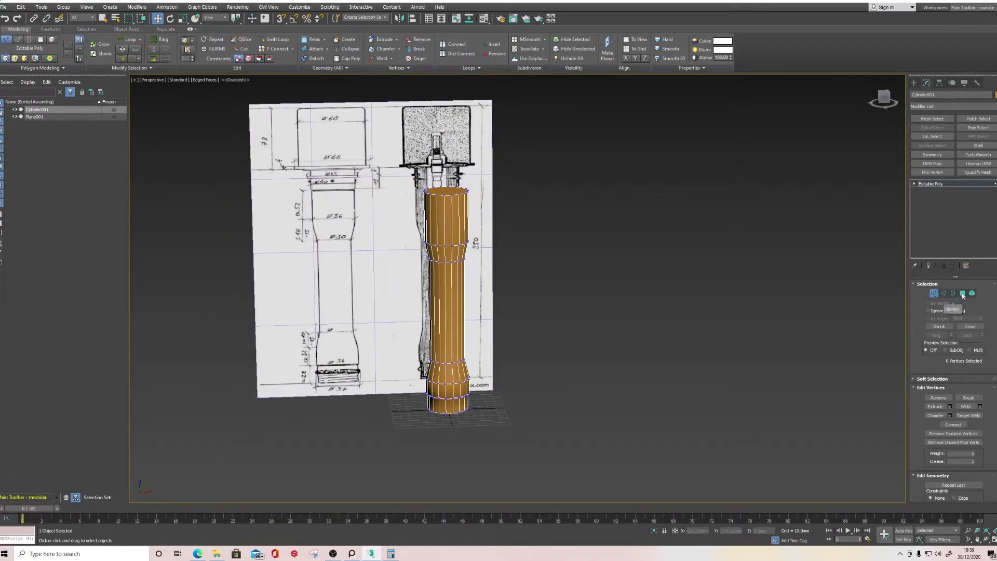
{"action": "left_click", "coordinate": [447, 191]}
{"action": "scroll", "coordinate": [447, 190], "scroll_direction": "up", "scroll_amount": 3}
{"action": "scroll", "coordinate": [447, 196], "scroll_direction": "down", "scroll_amount": 2}
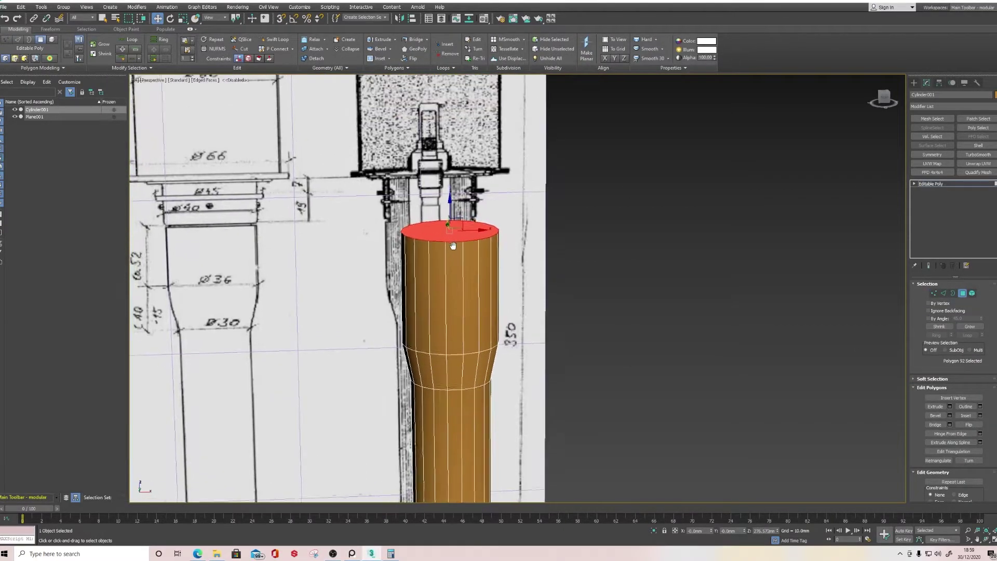
{"action": "key", "text": "Delete"}
{"action": "scroll", "coordinate": [469, 317], "scroll_direction": "down", "scroll_amount": 2}
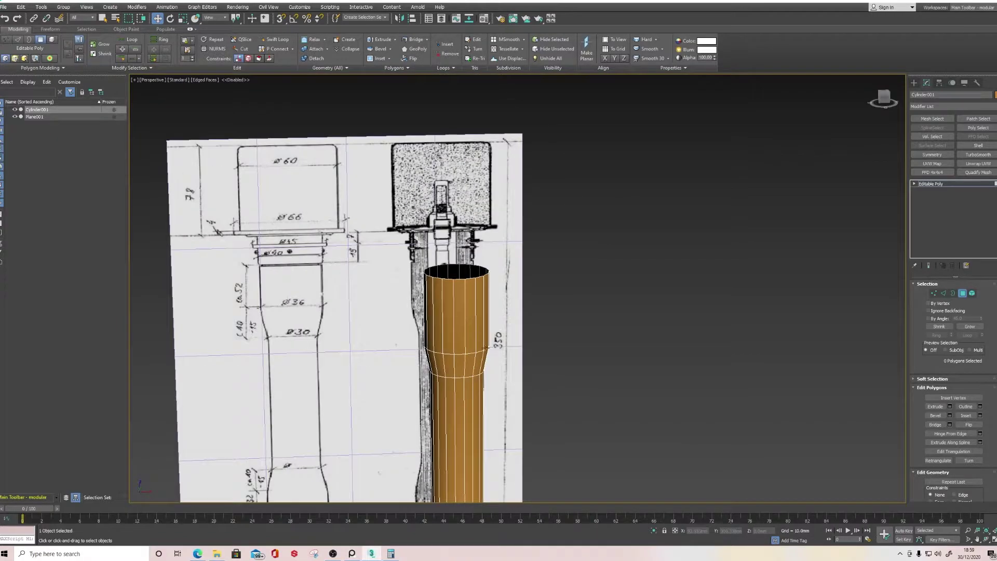
Step: Delete the polygon closing the handle's bottom end
{"action": "middle_click_drag", "start_coordinate": [456, 407], "coordinate": [467, 314], "text": "alt"}
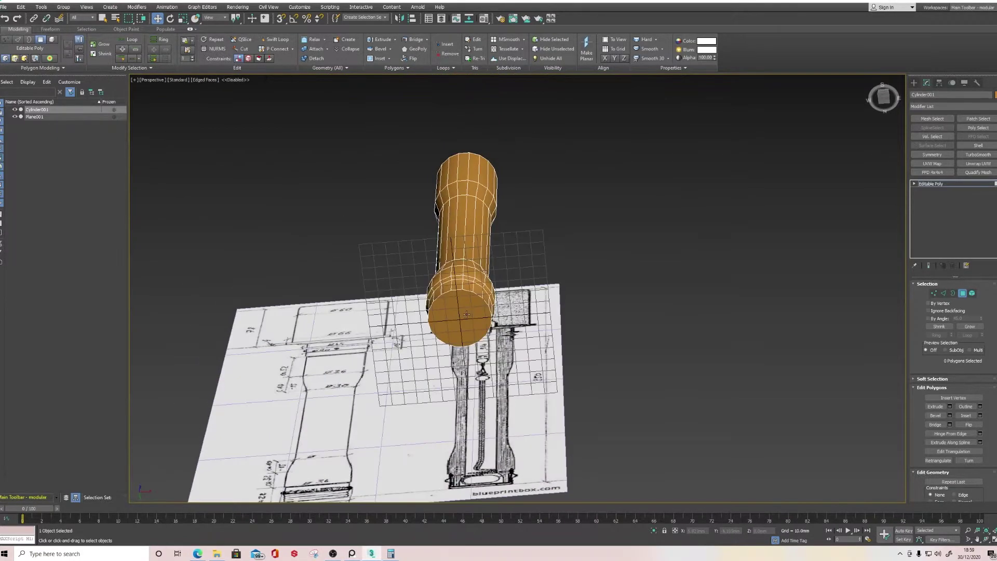
{"action": "left_click", "coordinate": [467, 315]}
{"action": "key", "text": "Delete"}
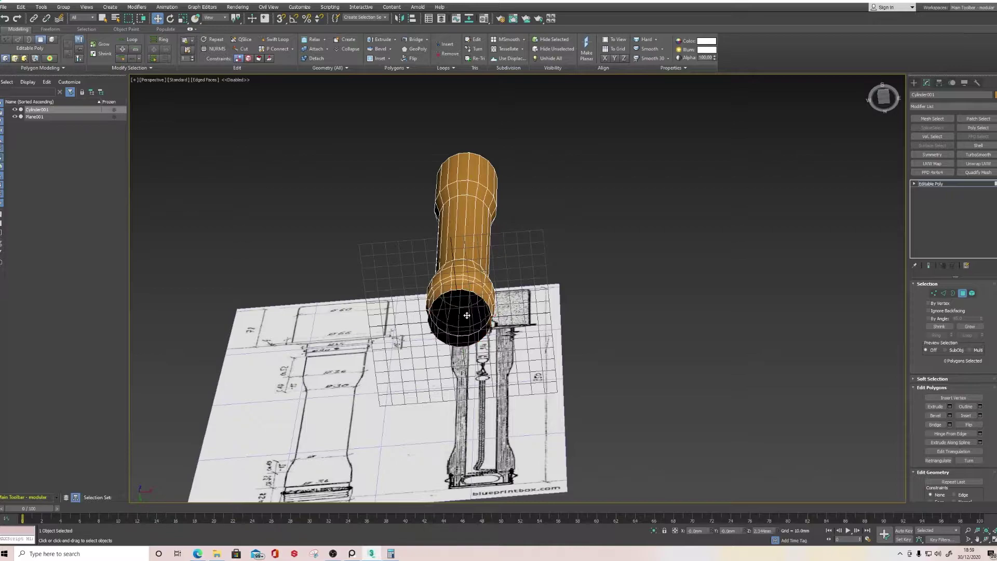
{"action": "middle_click_drag", "start_coordinate": [471, 208], "coordinate": [466, 273], "text": "alt"}
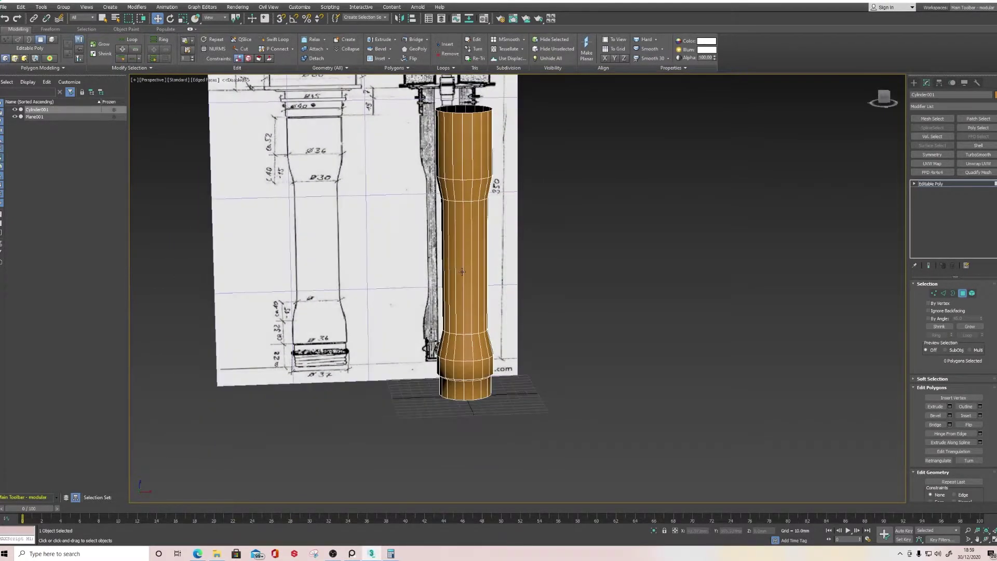
Step: Assign the grey 01 - Default material to the handle, set its object color to black, and deselect it
{"action": "key", "text": "m"}
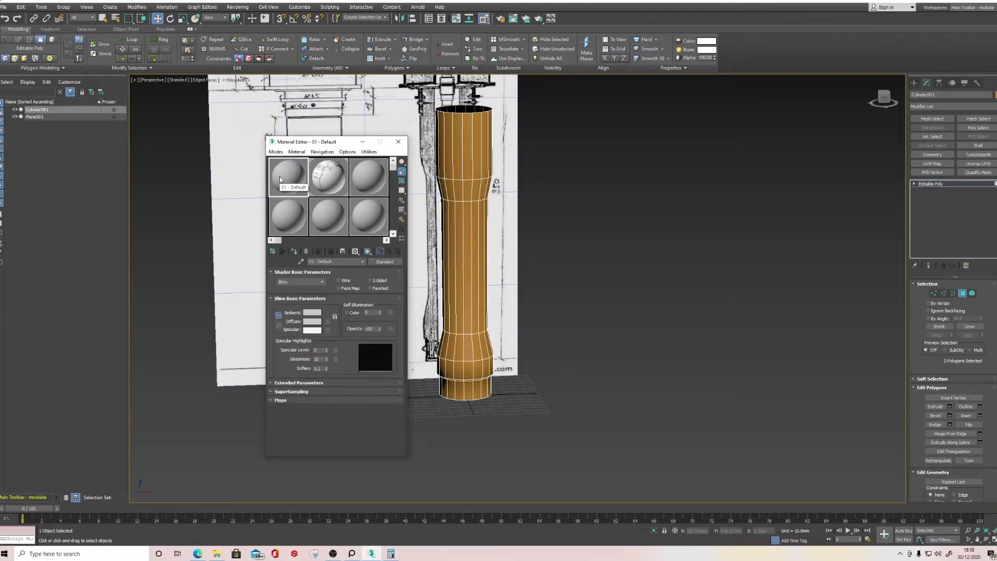
{"action": "left_click_drag", "start_coordinate": [290, 185], "coordinate": [452, 182]}
{"action": "left_click", "coordinate": [398, 143]}
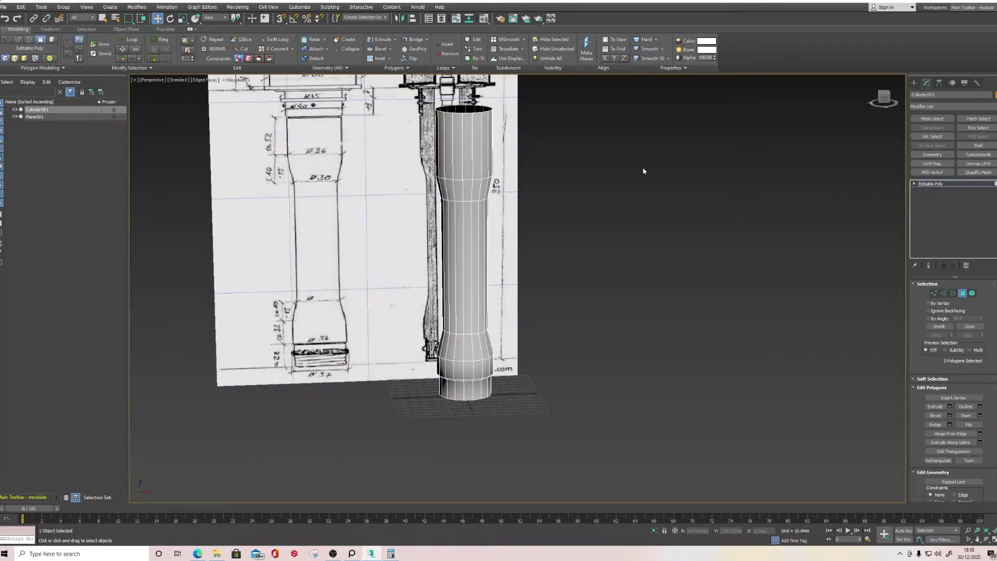
{"action": "left_click", "coordinate": [995, 95]}
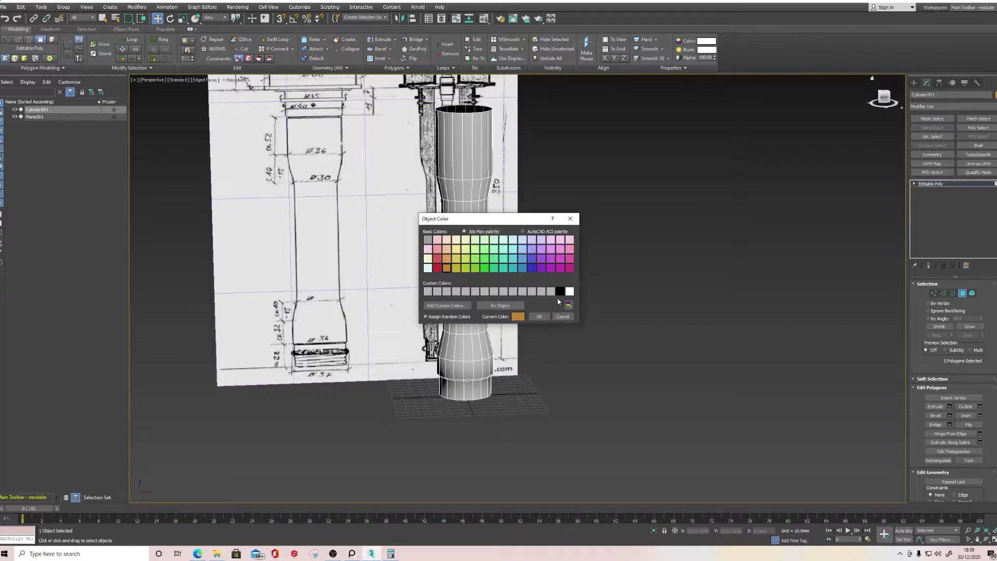
{"action": "left_click", "coordinate": [539, 316]}
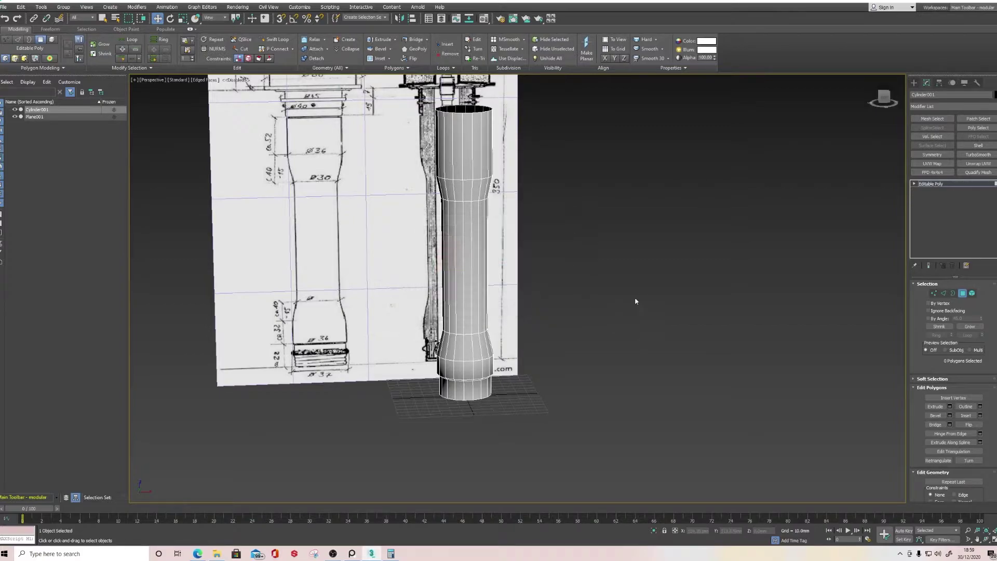
{"action": "left_click", "coordinate": [913, 83]}
{"action": "left_click", "coordinate": [601, 402]}
Step: Examine the handle's shading and wireframe from several angles and compare its lower end with the blueprint's screw cap
{"action": "middle_click_drag", "start_coordinate": [461, 285], "coordinate": [494, 329]}
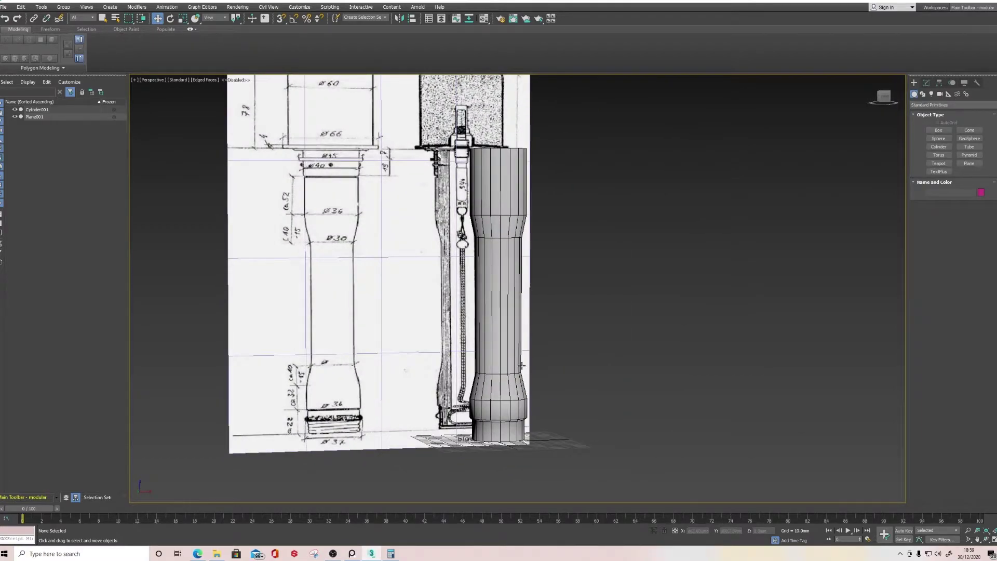
{"action": "scroll", "coordinate": [519, 361], "scroll_direction": "up", "scroll_amount": 2}
{"action": "scroll", "coordinate": [486, 268], "scroll_direction": "down", "scroll_amount": 1}
{"action": "middle_click_drag", "start_coordinate": [485, 268], "coordinate": [489, 365]}
{"action": "middle_click_drag", "start_coordinate": [489, 365], "coordinate": [511, 394], "text": "alt"}
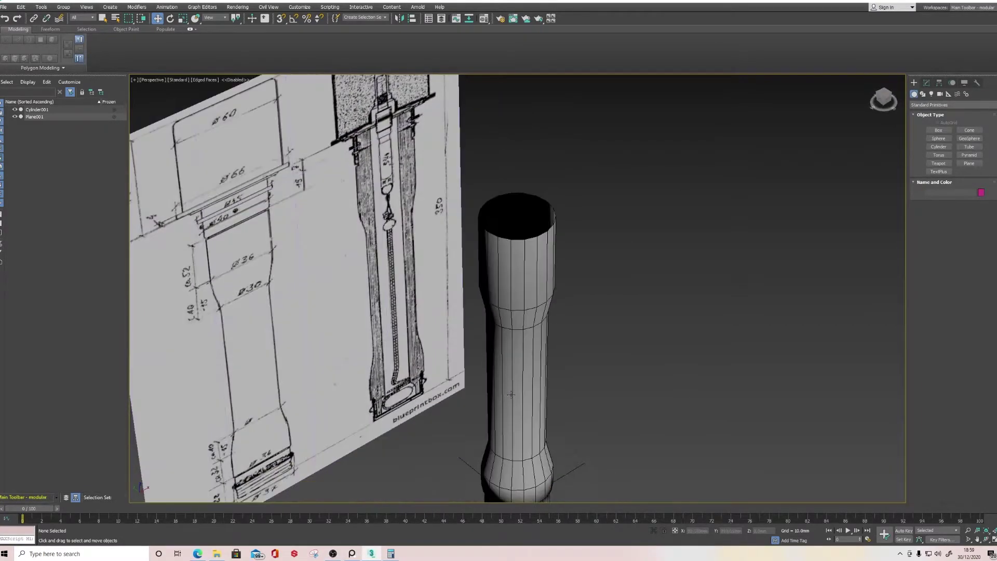
{"action": "left_click", "coordinate": [523, 331]}
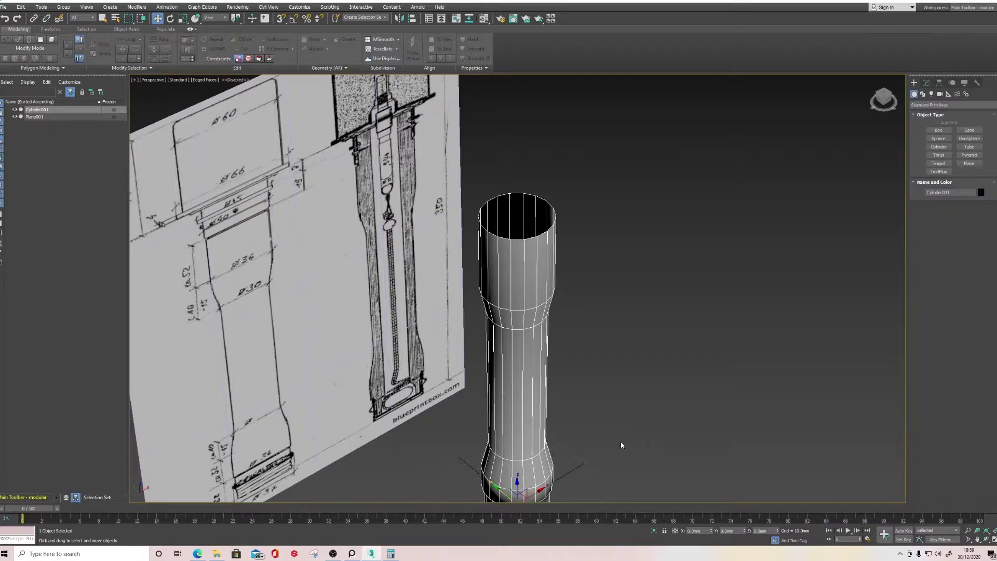
{"action": "left_click", "coordinate": [621, 434]}
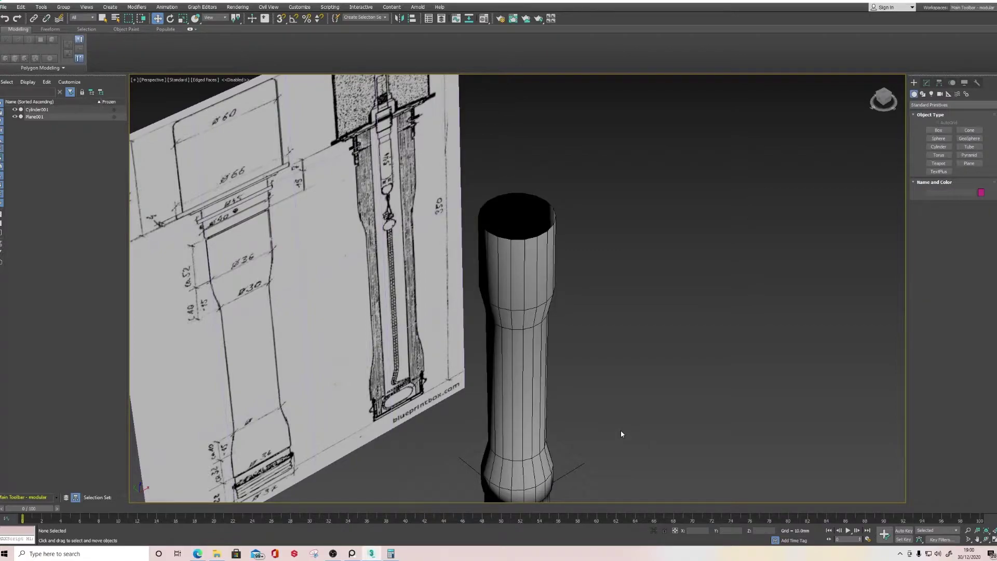
{"action": "middle_click_drag", "start_coordinate": [621, 434], "coordinate": [573, 398], "text": "alt"}
{"action": "scroll", "coordinate": [327, 402], "scroll_direction": "up", "scroll_amount": 2}
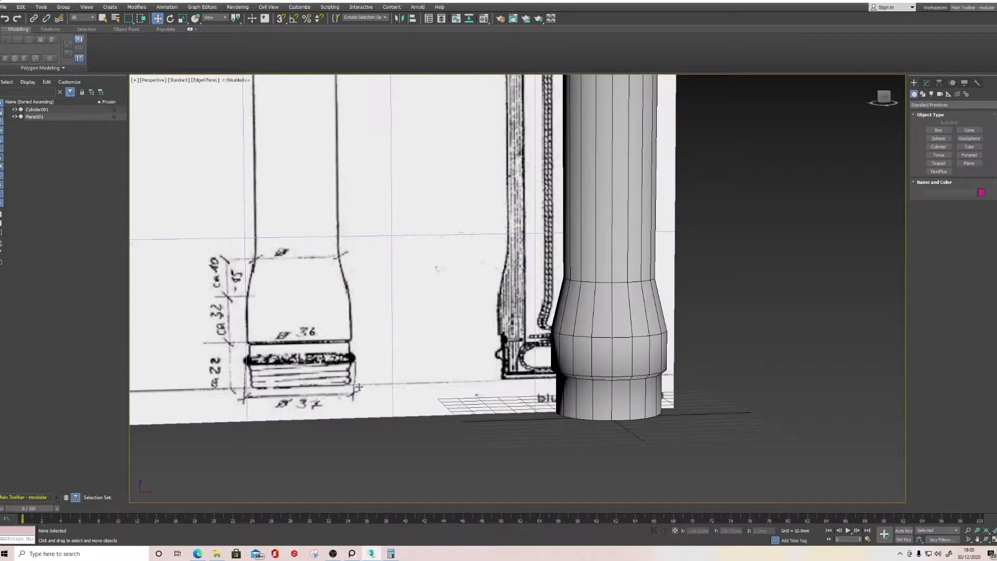
{"action": "middle_click_drag", "start_coordinate": [547, 378], "coordinate": [495, 362]}
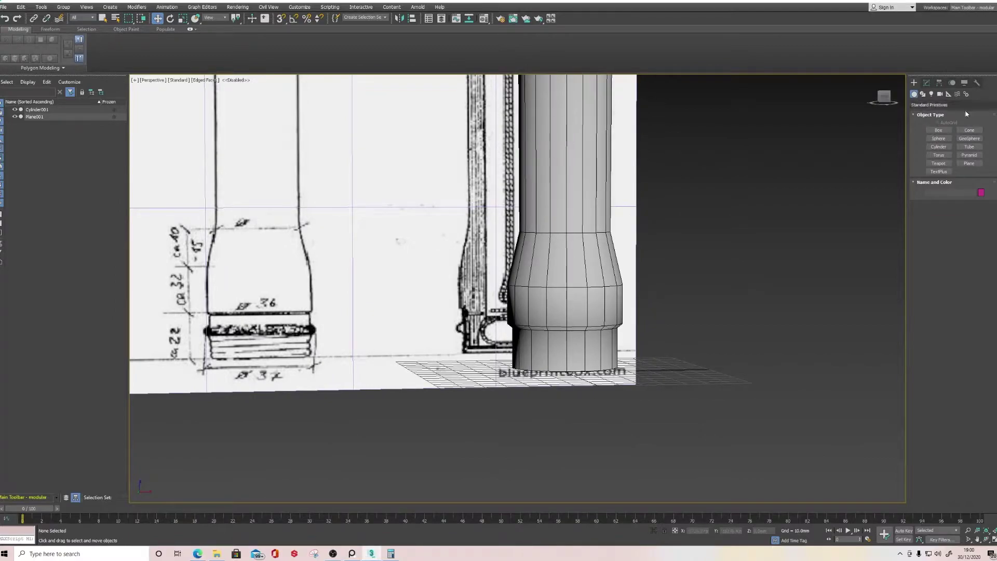
Step: Clone the handle's bottom ring of polygons slightly downward as a separate object named Screw_Cap
{"action": "left_click", "coordinate": [929, 83]}
{"action": "left_click", "coordinate": [914, 84]}
{"action": "left_click", "coordinate": [540, 257]}
{"action": "left_click", "coordinate": [926, 83]}
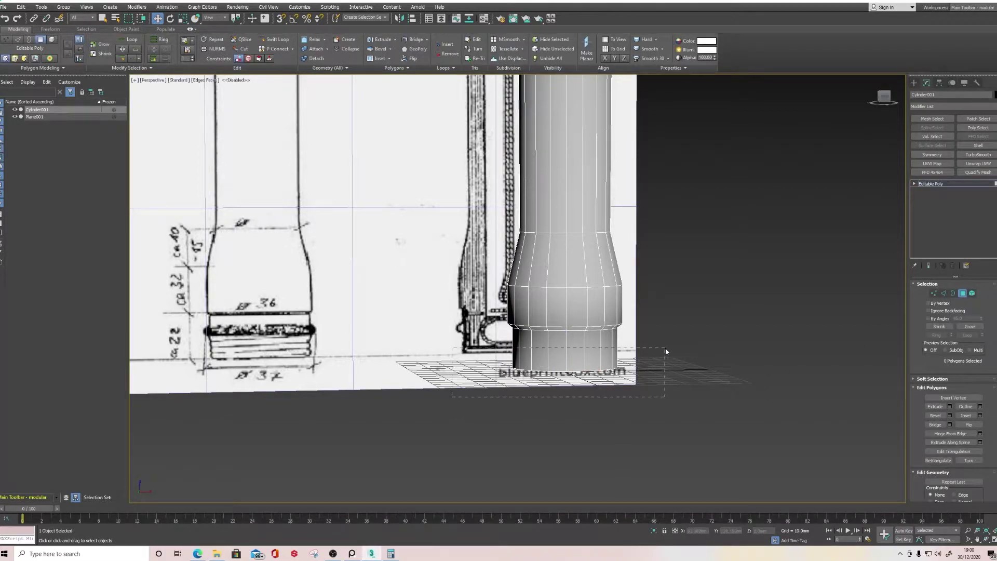
{"action": "left_click_drag", "start_coordinate": [666, 352], "coordinate": [666, 351]}
{"action": "middle_click_drag", "start_coordinate": [597, 320], "coordinate": [578, 317], "text": "alt"}
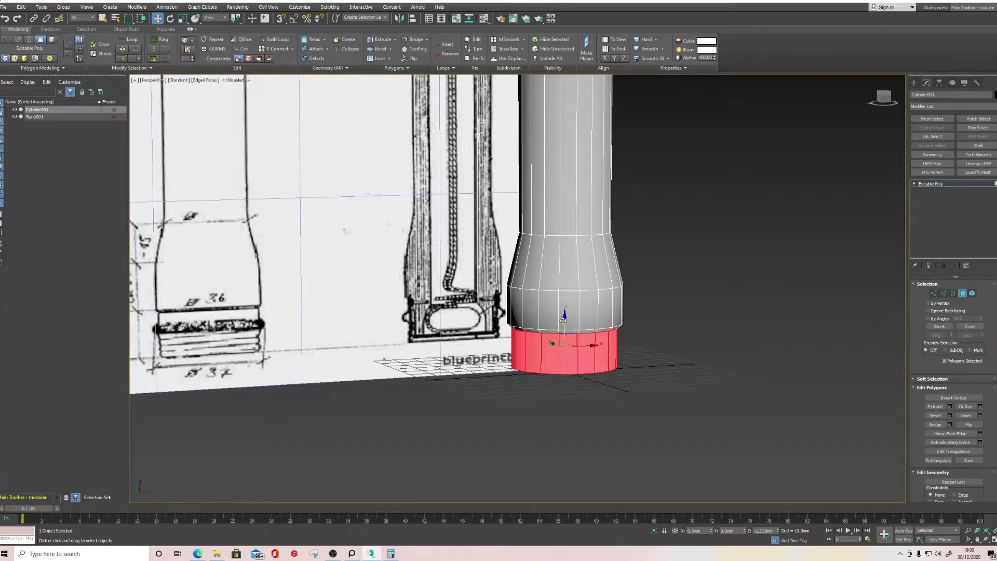
{"action": "left_click_drag", "start_coordinate": [563, 320], "coordinate": [563, 328]}
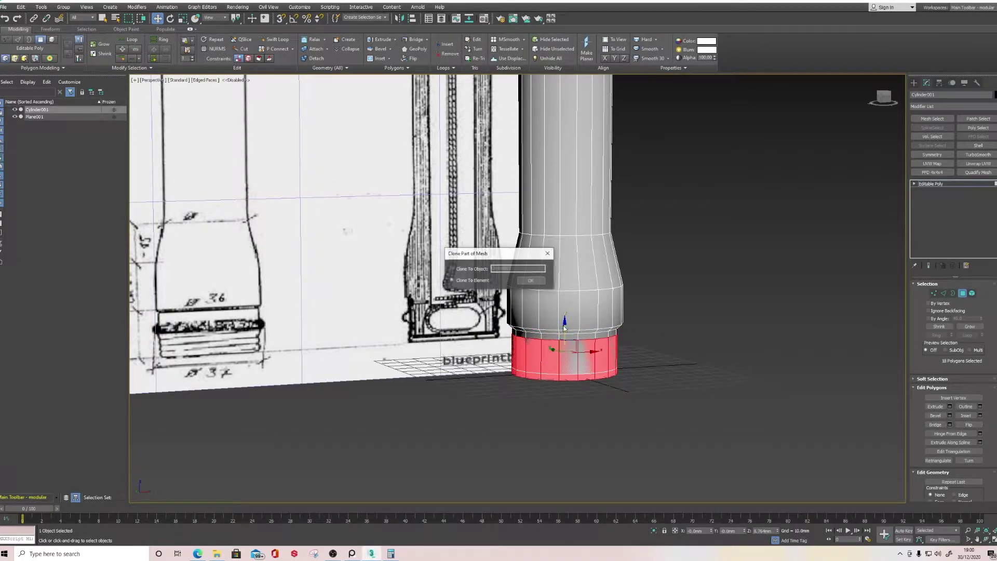
{"action": "left_click", "coordinate": [451, 270]}
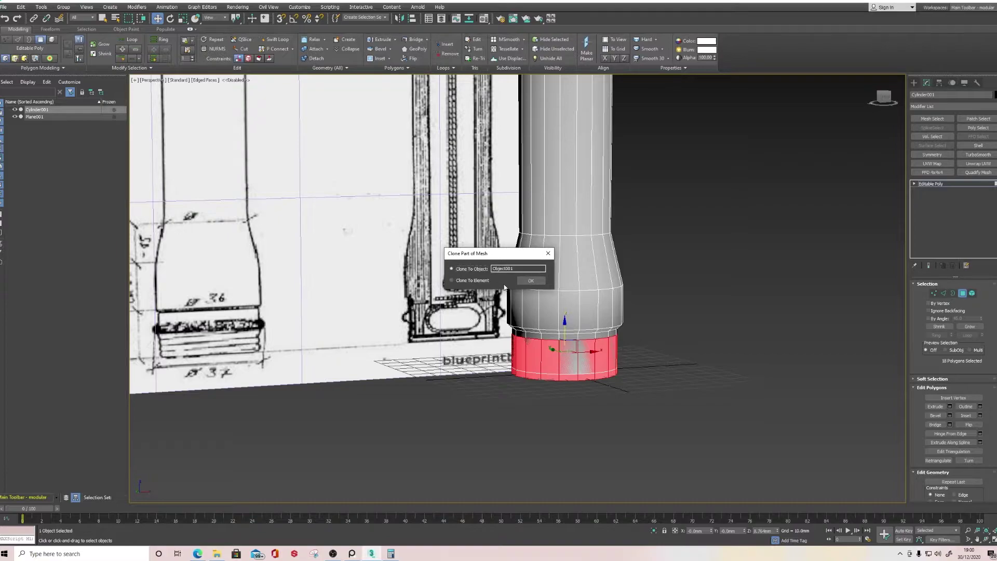
{"action": "left_click_drag", "start_coordinate": [522, 268], "coordinate": [495, 259]}
{"action": "key", "text": "Return"}
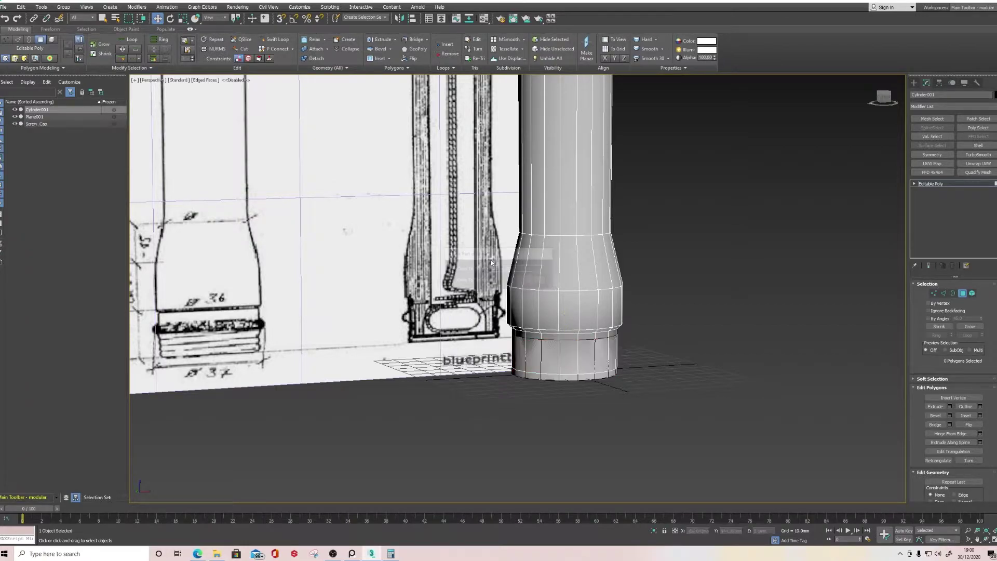
Step: Scale the Screw_Cap object up uniformly to about 106% so it matches the width of the handle's wide lower section
{"action": "left_click", "coordinate": [913, 83]}
{"action": "left_click", "coordinate": [583, 365]}
{"action": "middle_click_drag", "start_coordinate": [577, 389], "coordinate": [585, 380]}
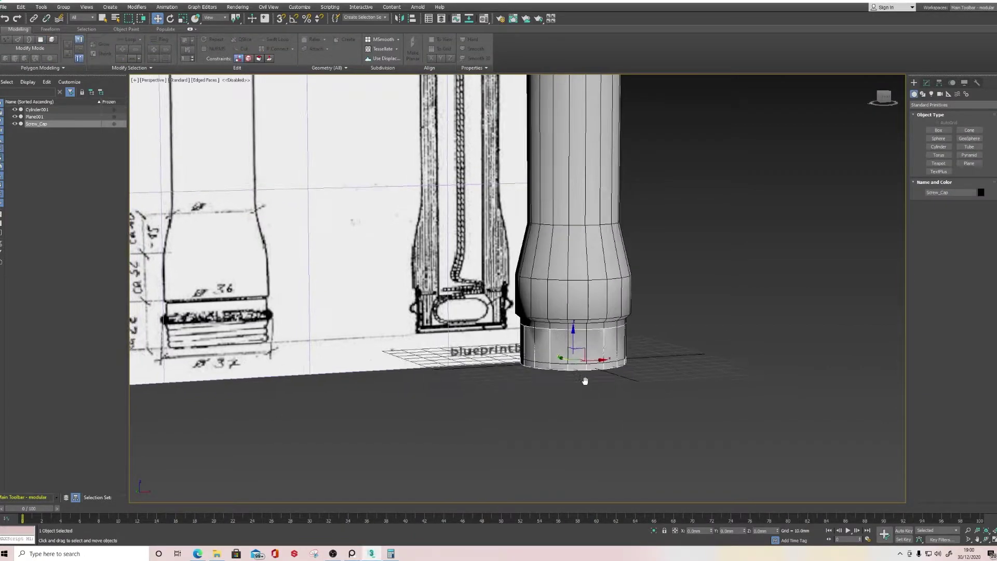
{"action": "scroll", "coordinate": [585, 380], "scroll_direction": "up", "scroll_amount": 6}
{"action": "key", "text": "r"}
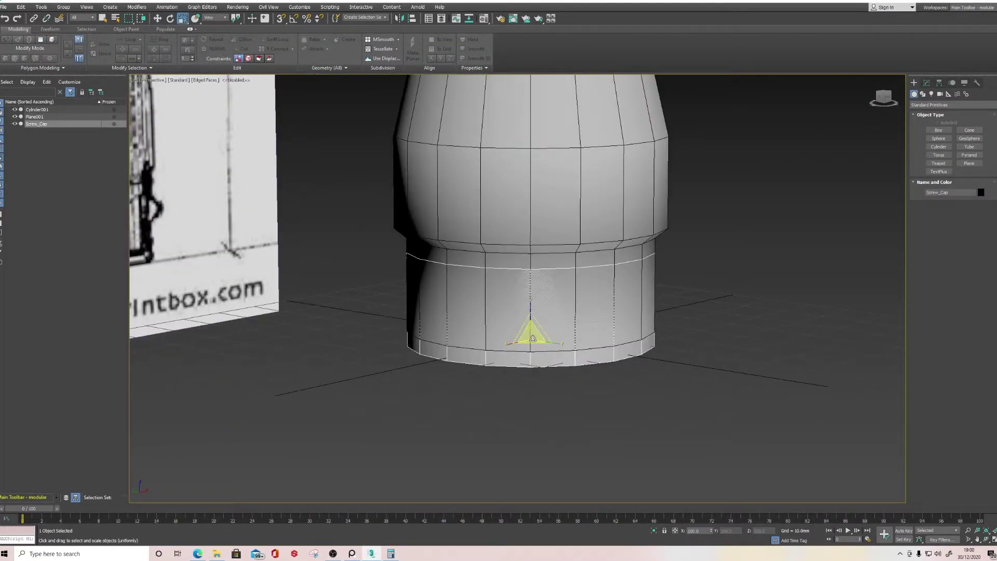
{"action": "left_click_drag", "start_coordinate": [532, 338], "coordinate": [533, 334]}
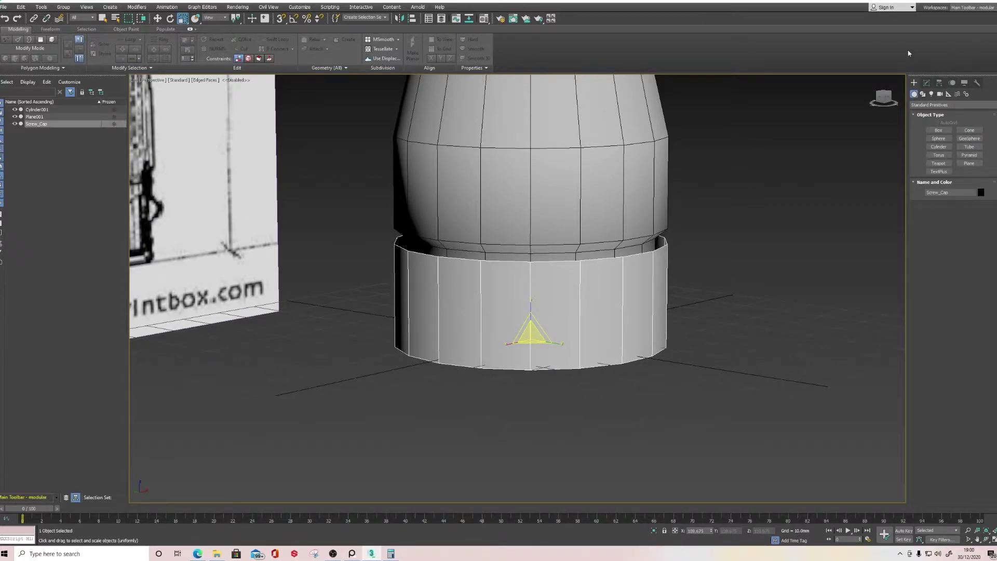
Step: Cap the open border at the bottom of the Screw_Cap object
{"action": "left_click", "coordinate": [927, 83]}
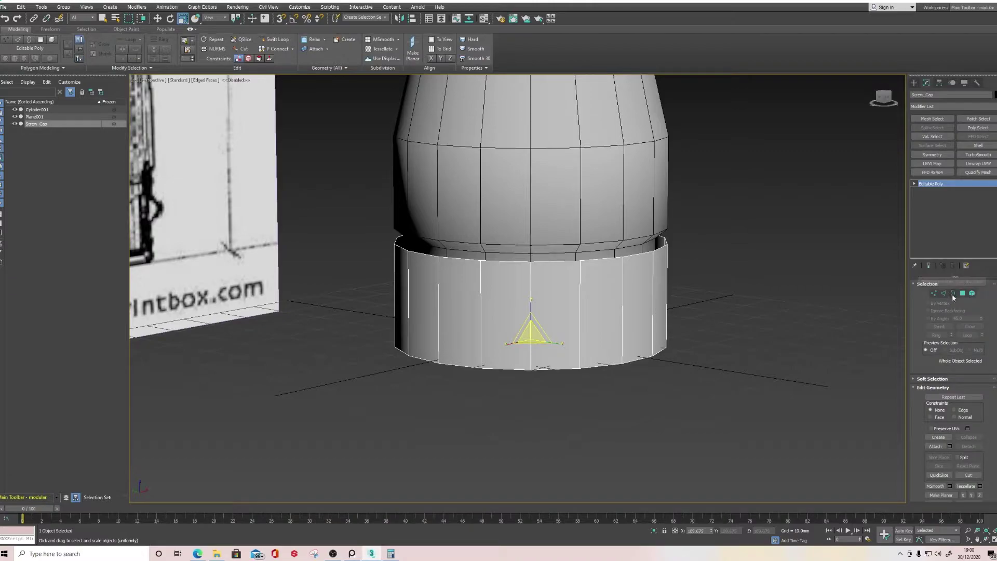
{"action": "left_click", "coordinate": [953, 293]}
{"action": "left_click", "coordinate": [537, 368]}
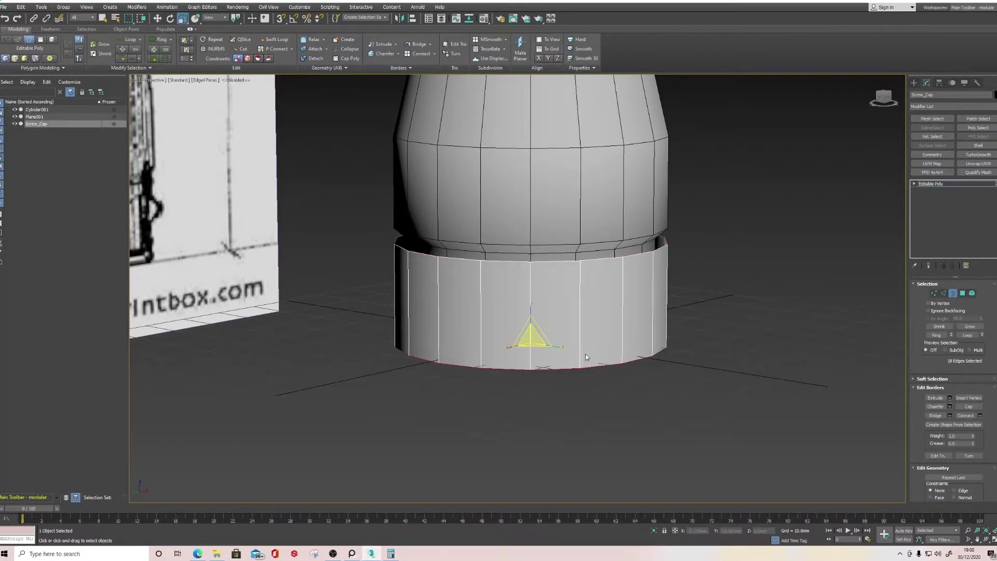
{"action": "mouse_move", "coordinate": [584, 354]}
{"action": "middle_mouse_down", "text": "alt"}
{"action": "mouse_move", "coordinate": [583, 318]}
{"action": "mouse_move", "coordinate": [579, 345]}
{"action": "middle_mouse_up", "text": "alt"}
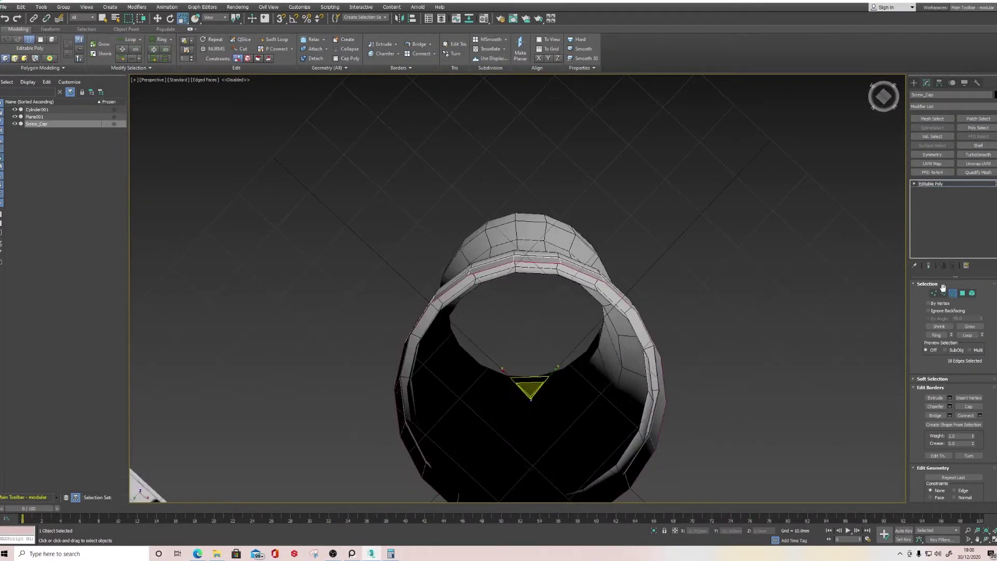
{"action": "middle_click_drag", "start_coordinate": [636, 356], "coordinate": [643, 295]}
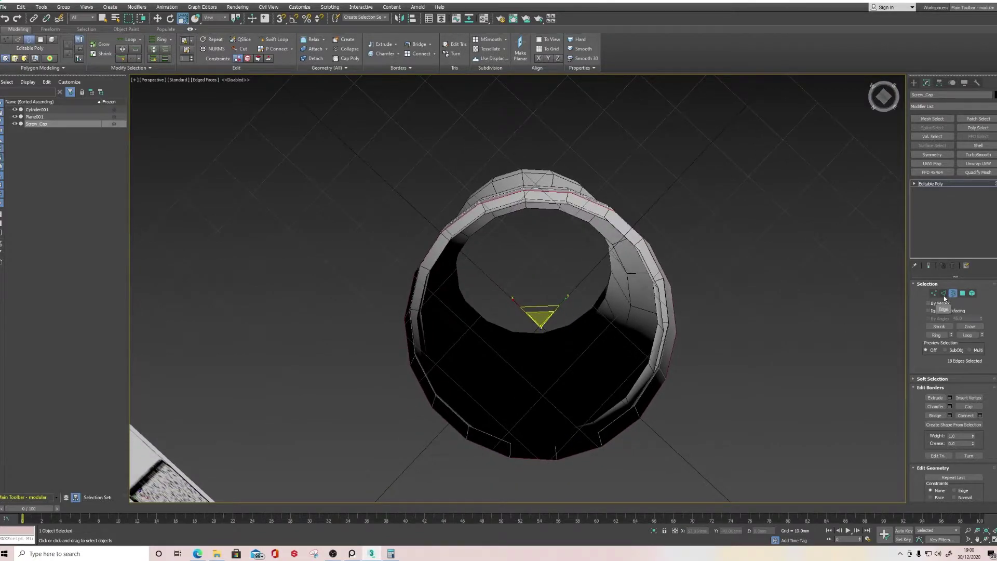
{"action": "middle_click_drag", "start_coordinate": [771, 325], "coordinate": [770, 336], "text": "alt"}
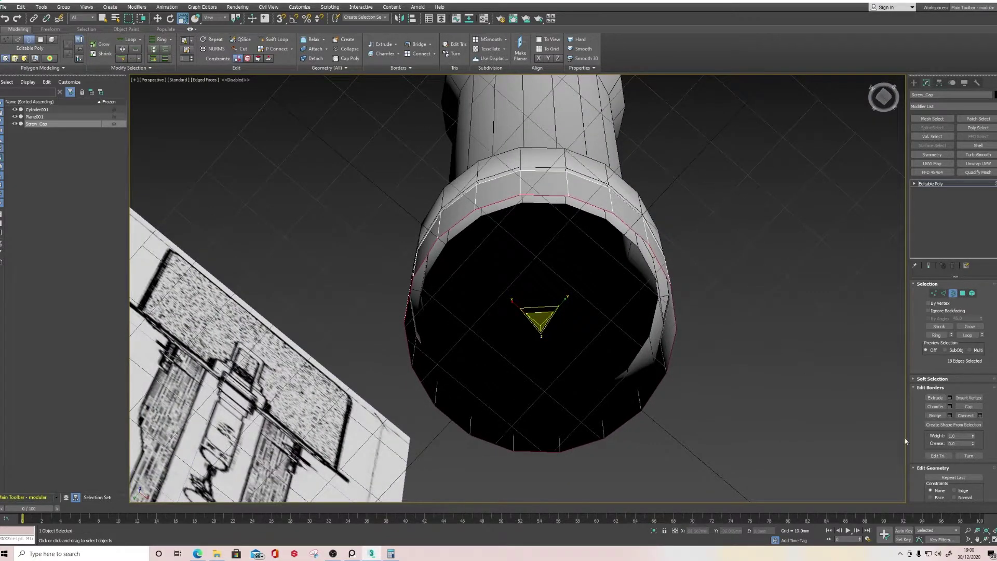
{"action": "left_click", "coordinate": [967, 406]}
{"action": "middle_click_drag", "start_coordinate": [772, 334], "coordinate": [784, 346], "text": "alt"}
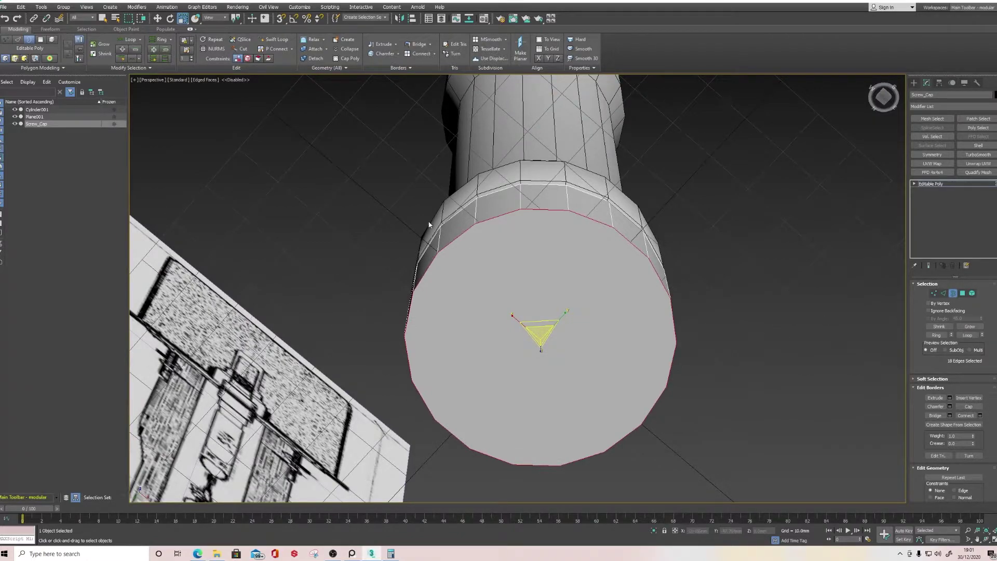
Step: Inset the polygon that closes the bottom of the Screw_Cap by 6.946 mm
{"action": "left_click", "coordinate": [962, 293]}
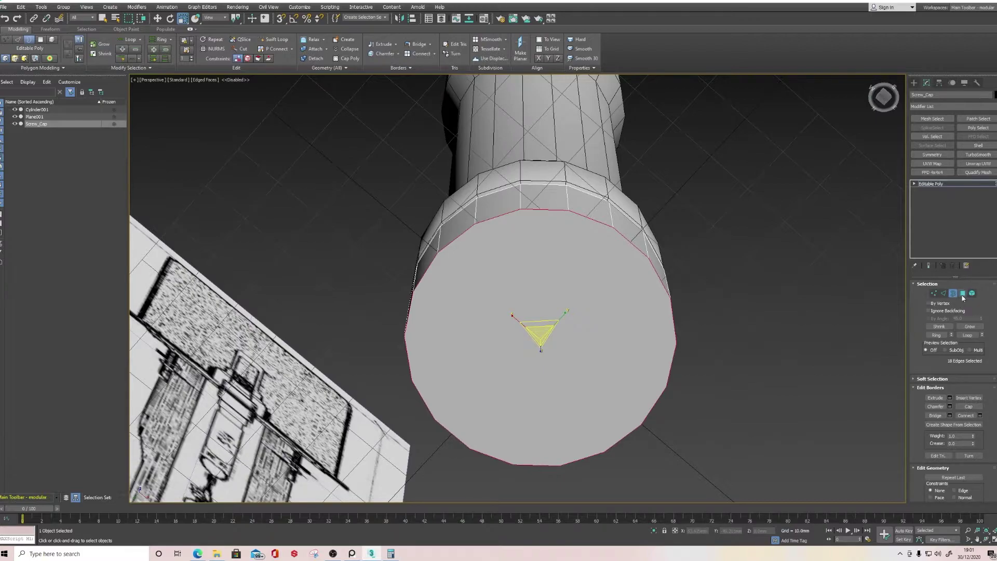
{"action": "left_click", "coordinate": [455, 308]}
{"action": "key", "text": "alt+q"}
{"action": "middle_click_drag", "start_coordinate": [528, 364], "coordinate": [542, 385], "text": "alt"}
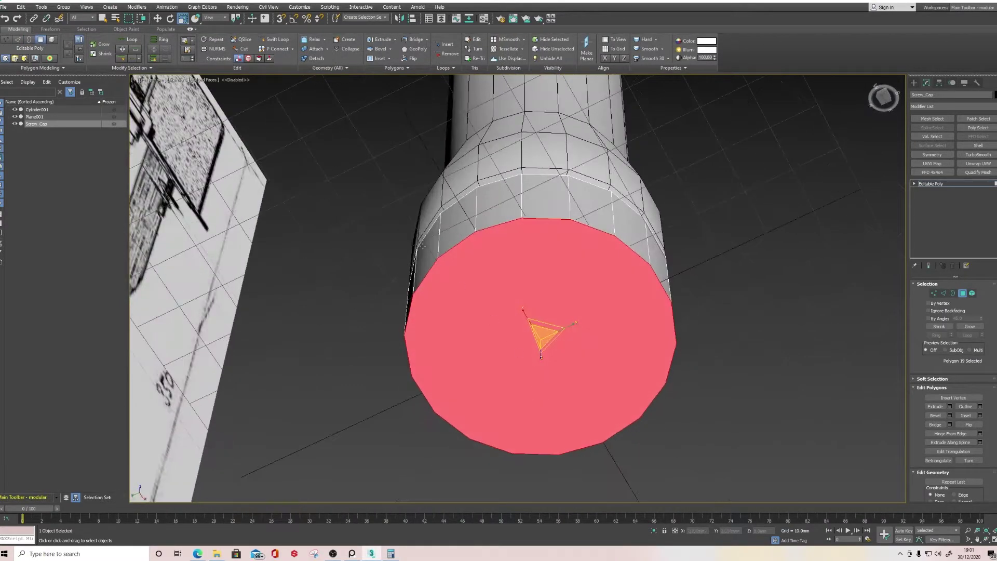
{"action": "middle_click_drag", "start_coordinate": [611, 324], "coordinate": [596, 346]}
{"action": "scroll", "coordinate": [504, 304], "scroll_direction": "down", "scroll_amount": 5}
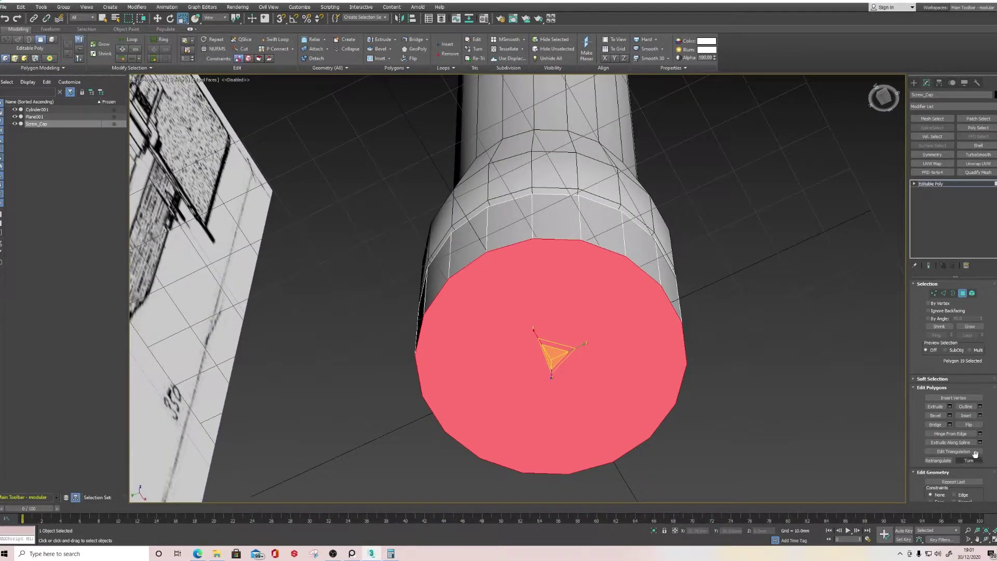
{"action": "left_click", "coordinate": [980, 416]}
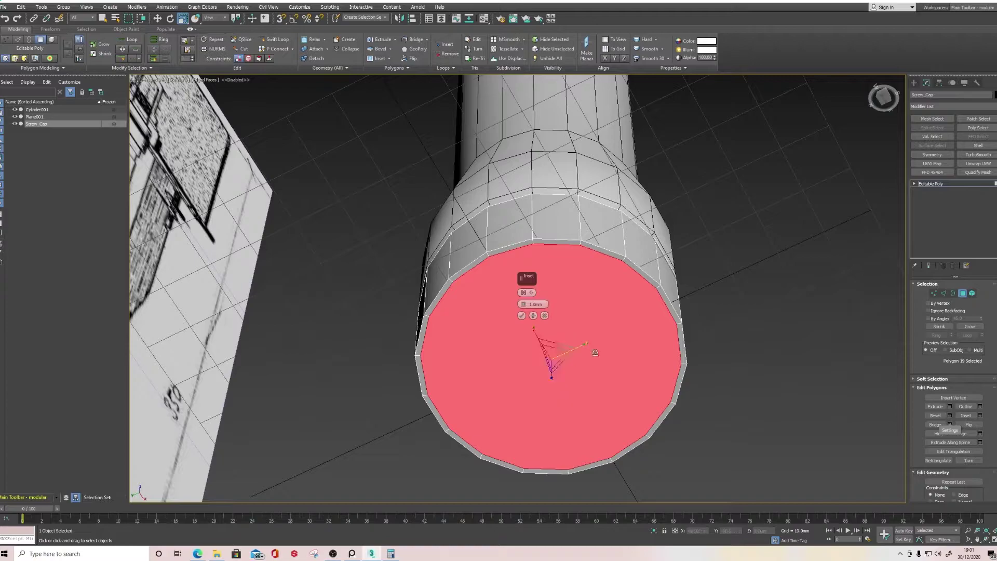
{"action": "left_click_drag", "start_coordinate": [521, 307], "coordinate": [598, 214]}
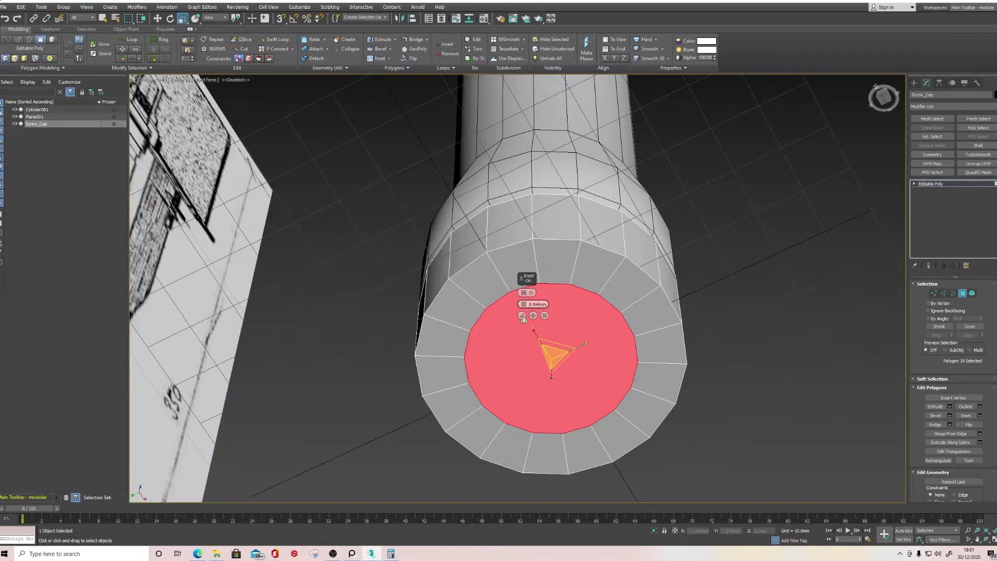
{"action": "left_click", "coordinate": [521, 316]}
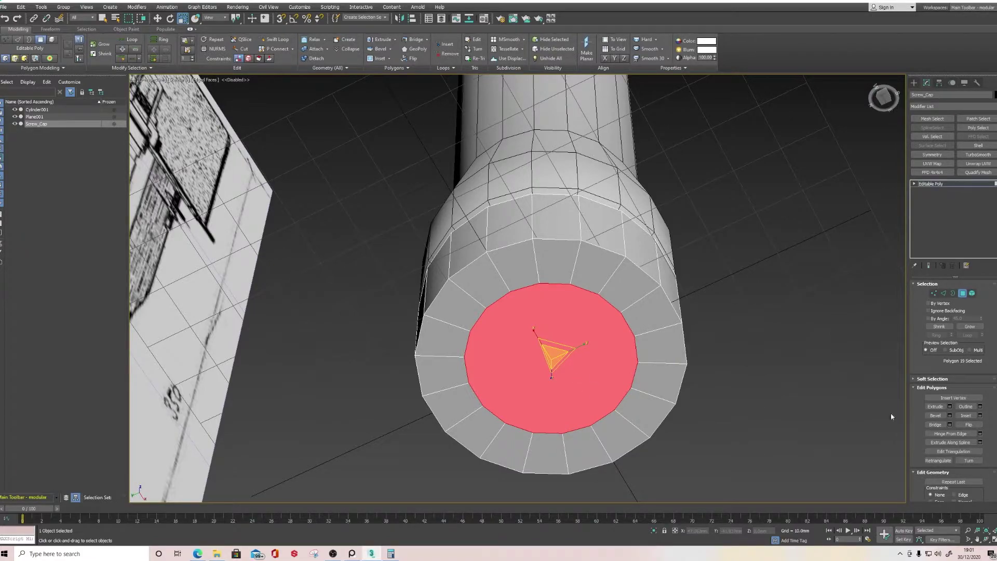
Step: Inset the Screw_Cap's inner bottom polygon by another 6.946 mm and collapse the remaining disc to a single centre vertex
{"action": "left_click", "coordinate": [979, 415]}
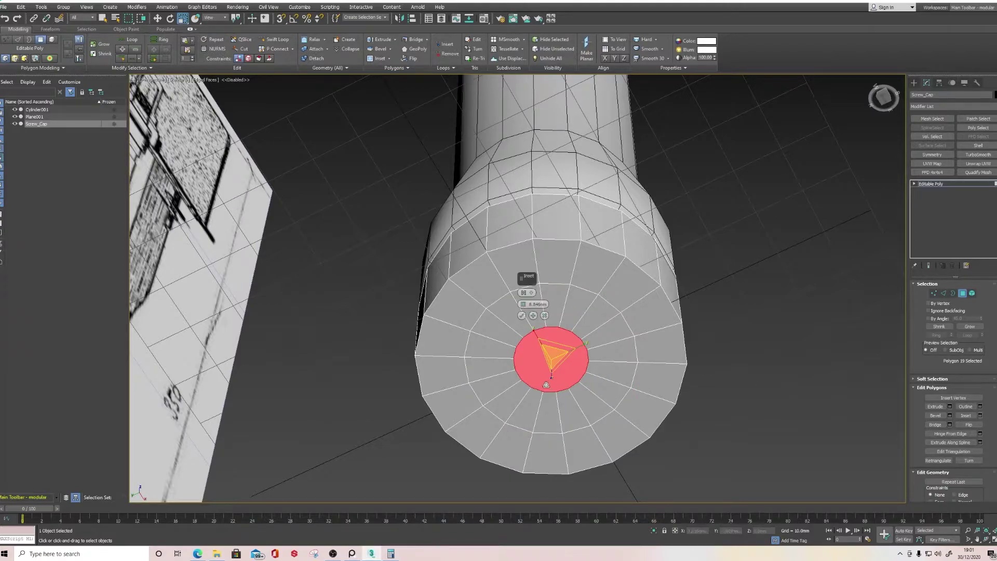
{"action": "left_click", "coordinate": [522, 317]}
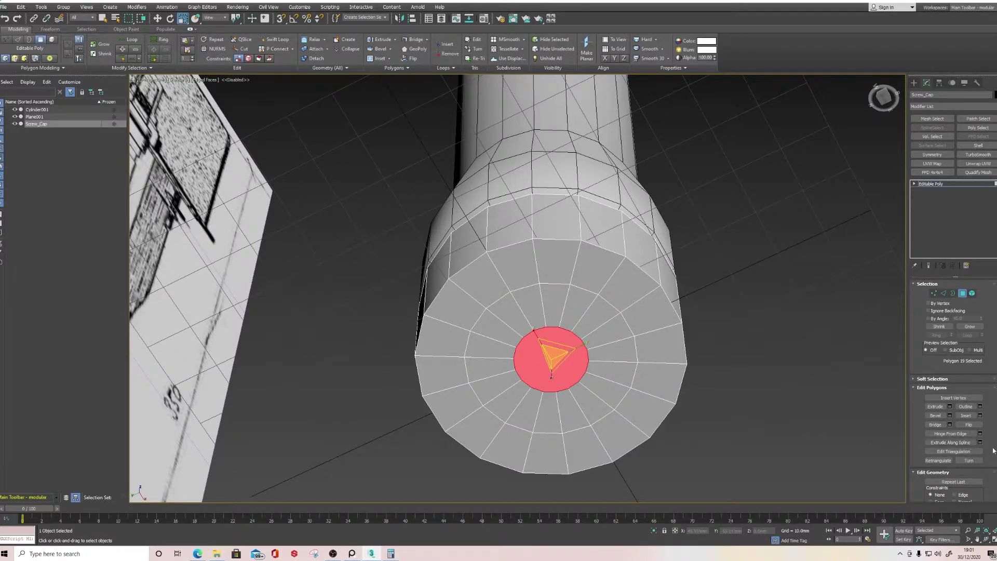
{"action": "scroll", "coordinate": [976, 415], "scroll_direction": "down", "scroll_amount": 3}
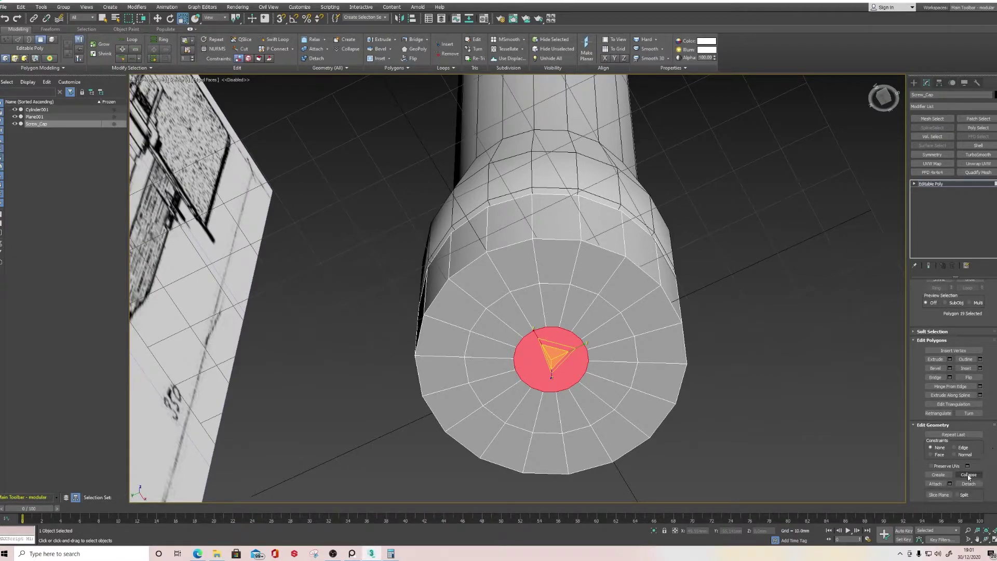
{"action": "left_click", "coordinate": [968, 474]}
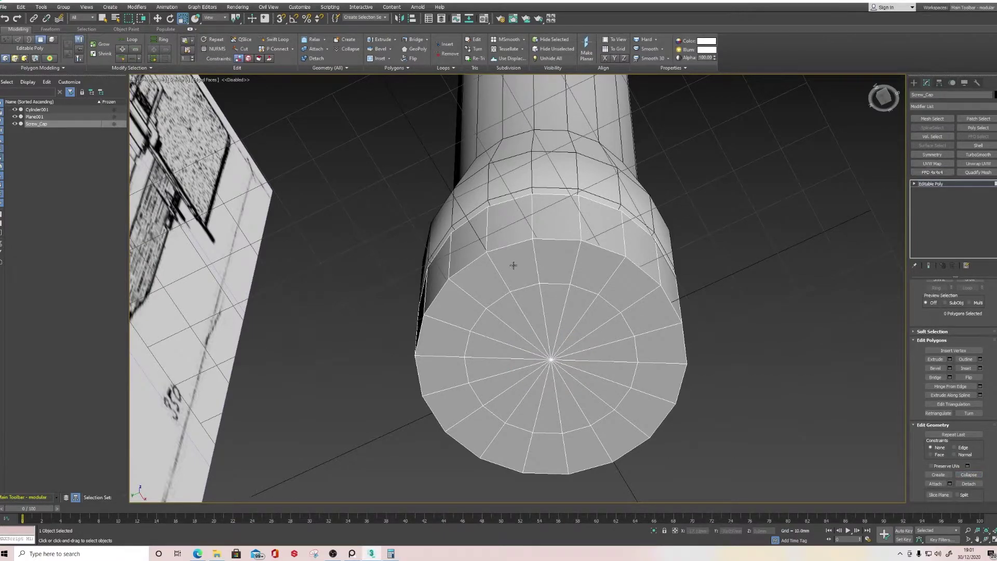
Step: Chamfer the outer edge loop around the bottom of the Screw_Cap by 1 mm
{"action": "middle_click_drag", "start_coordinate": [498, 268], "coordinate": [593, 327], "text": "alt"}
{"action": "middle_click_drag", "start_coordinate": [521, 323], "coordinate": [438, 348], "text": "alt"}
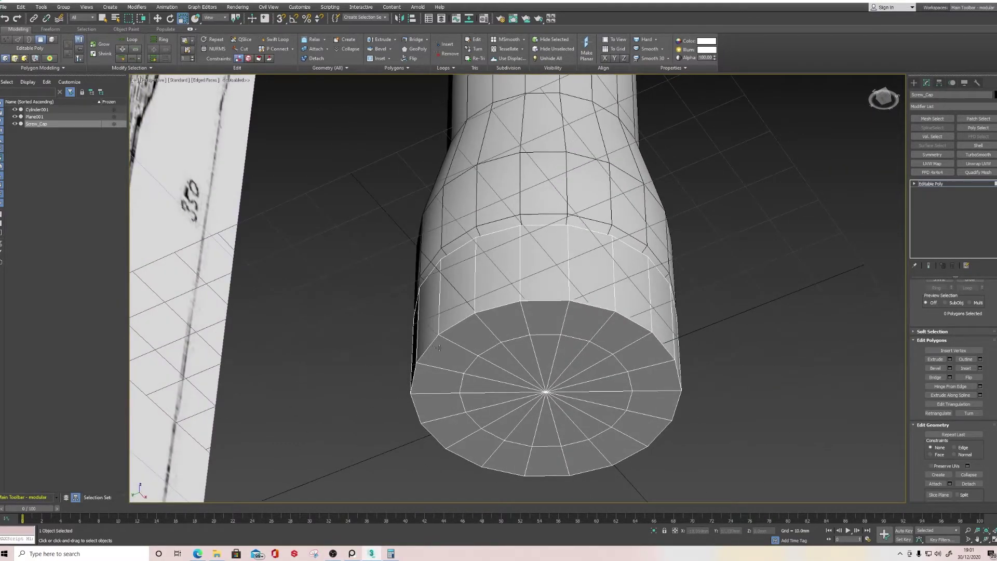
{"action": "scroll", "coordinate": [933, 284], "scroll_direction": "up", "scroll_amount": 2}
{"action": "left_click", "coordinate": [944, 292]}
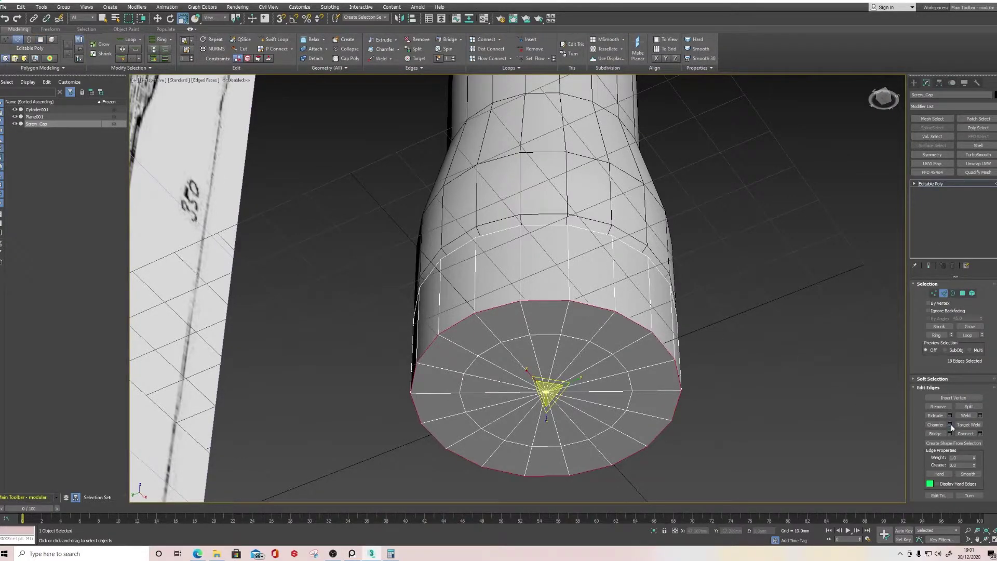
{"action": "left_click", "coordinate": [950, 425]}
{"action": "middle_click_drag", "start_coordinate": [737, 422], "coordinate": [720, 419], "text": "alt"}
{"action": "left_click", "coordinate": [523, 315]}
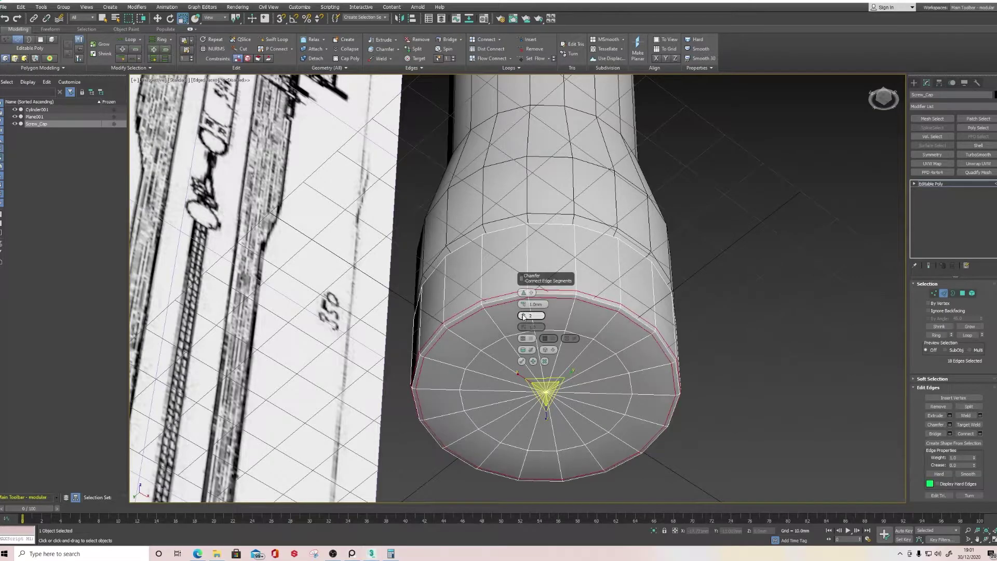
{"action": "middle_click_drag", "start_coordinate": [523, 315], "coordinate": [597, 374], "text": "alt"}
{"action": "left_click", "coordinate": [534, 360]}
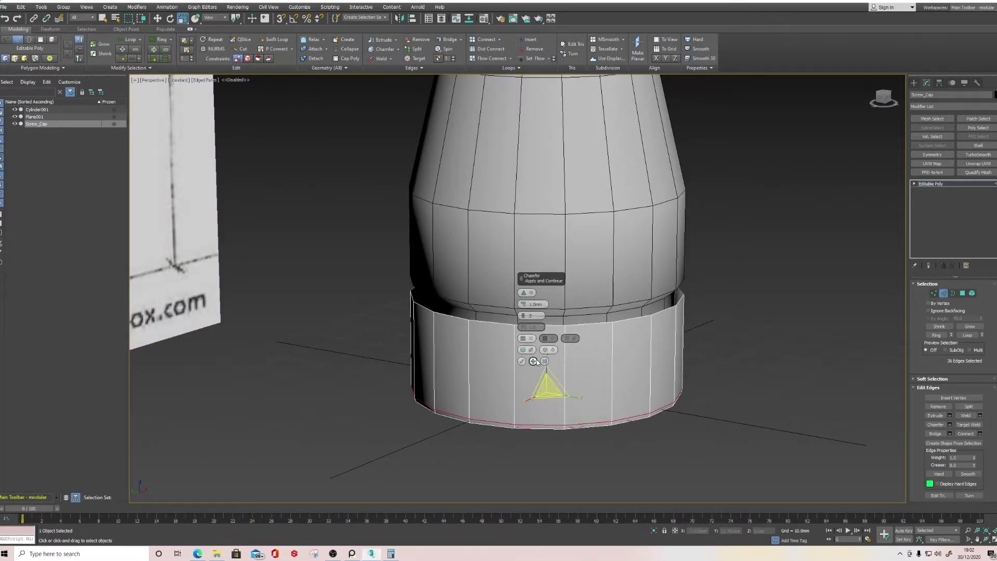
{"action": "left_click", "coordinate": [545, 362]}
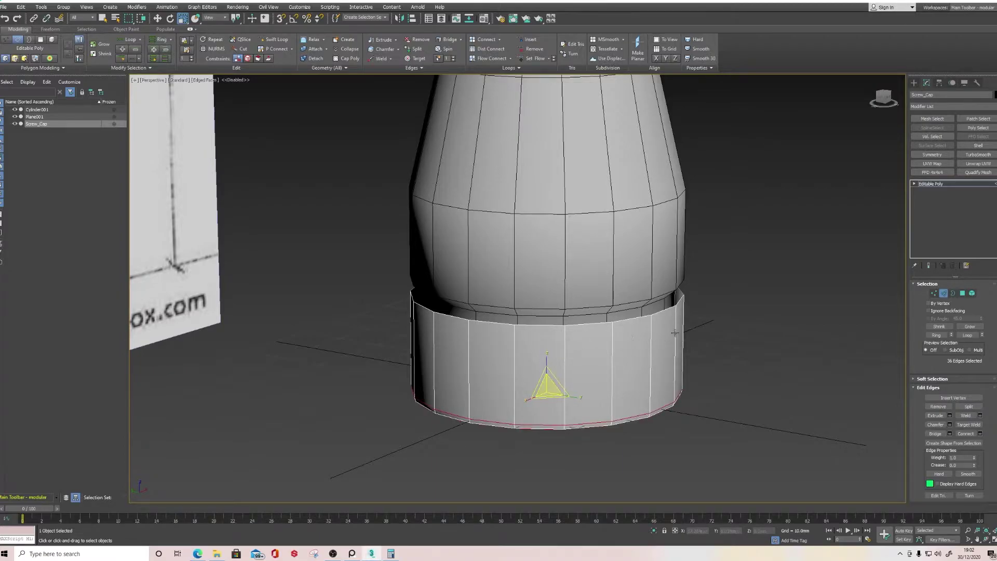
Step: Extend the Screw_Cap's open top edge loop inward with a scaled copy to form a narrow rim around the handle
{"action": "left_click", "coordinate": [799, 411]}
{"action": "middle_click_drag", "start_coordinate": [799, 412], "coordinate": [448, 296], "text": "alt"}
{"action": "middle_click_drag", "start_coordinate": [569, 320], "coordinate": [654, 382], "text": "alt"}
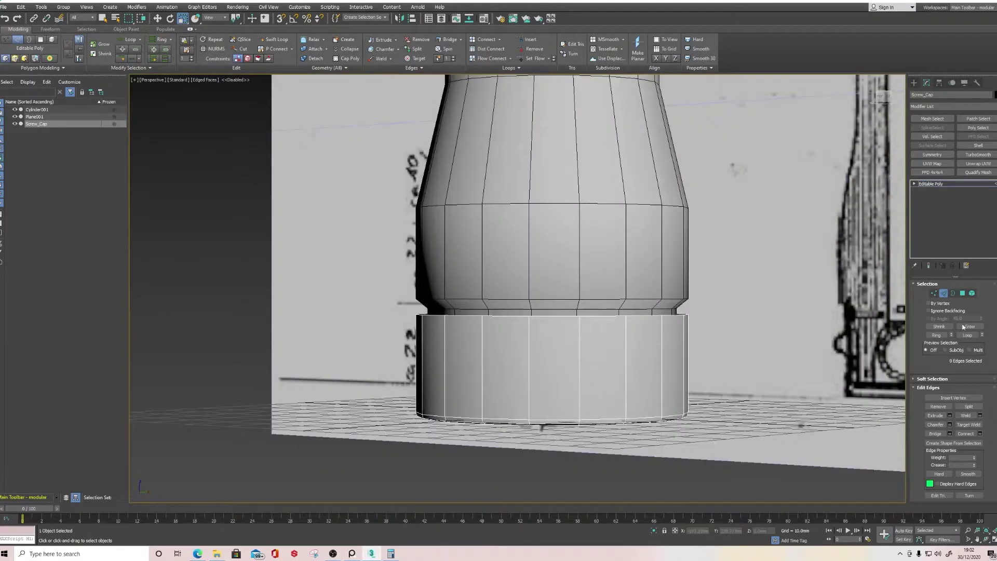
{"action": "double_click", "coordinate": [544, 313]}
{"action": "middle_click_drag", "start_coordinate": [544, 313], "coordinate": [555, 329], "text": "alt"}
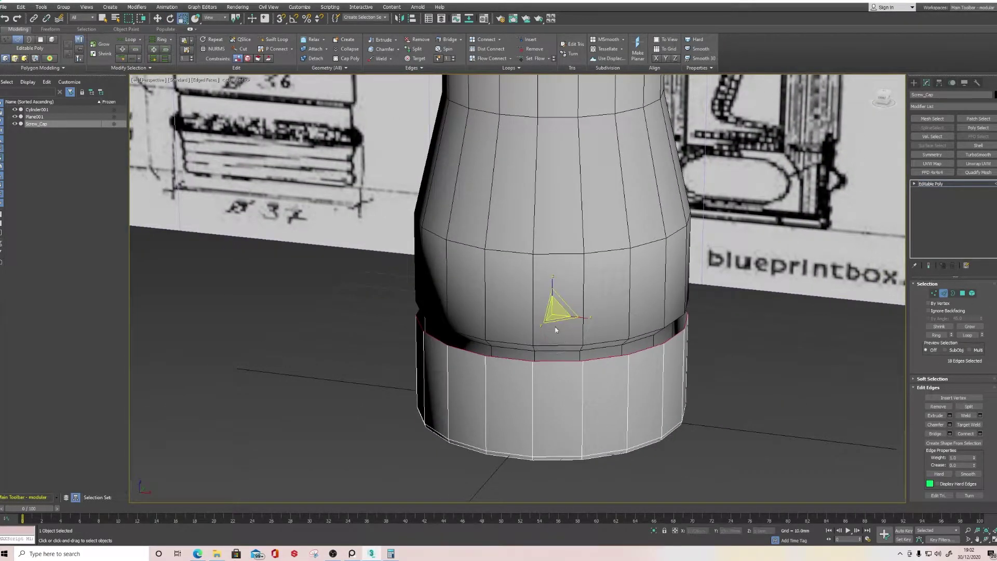
{"action": "left_click_drag", "start_coordinate": [552, 315], "coordinate": [559, 321]}
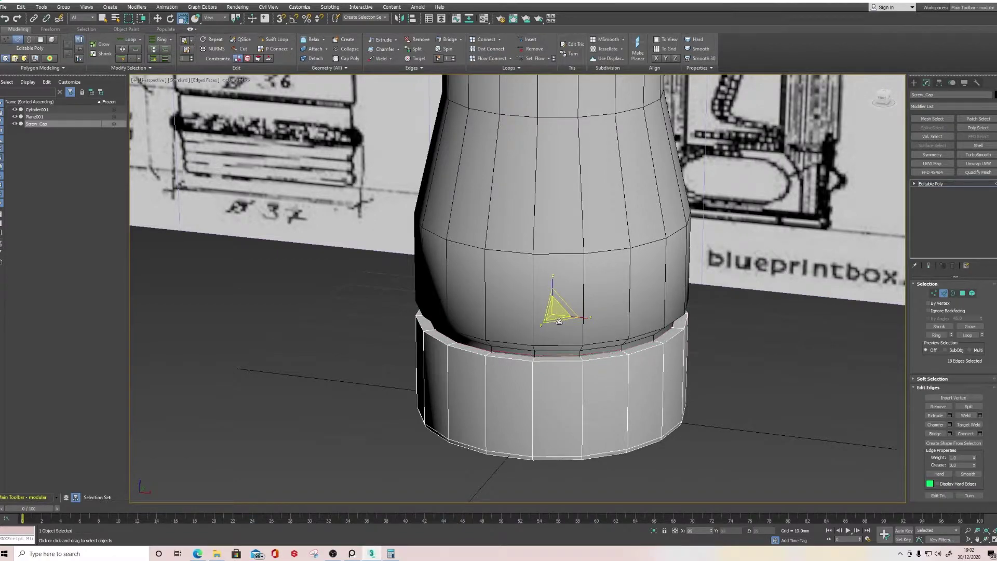
Step: Compare the cap with the blueprint and examine the ridges on the metal screw cap in the PureRef reference photos
{"action": "mouse_move", "coordinate": [565, 409]}
{"action": "middle_mouse_down", "text": "alt"}
{"action": "mouse_move", "coordinate": [657, 387]}
{"action": "mouse_move", "coordinate": [706, 396]}
{"action": "mouse_move", "coordinate": [596, 385]}
{"action": "mouse_move", "coordinate": [558, 400]}
{"action": "mouse_move", "coordinate": [559, 389]}
{"action": "mouse_move", "coordinate": [577, 400]}
{"action": "middle_mouse_up", "text": "alt"}
{"action": "scroll", "coordinate": [596, 413], "scroll_direction": "down", "scroll_amount": 4}
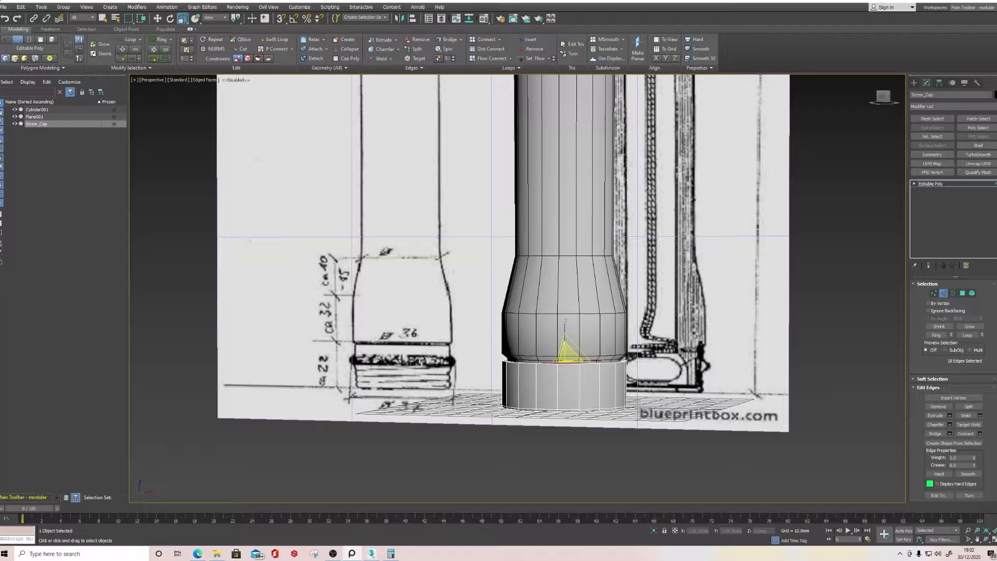
{"action": "right_click_drag", "start_coordinate": [0, 408], "coordinate": [464, 434]}
{"action": "scroll", "coordinate": [354, 273], "scroll_direction": "up", "scroll_amount": 9}
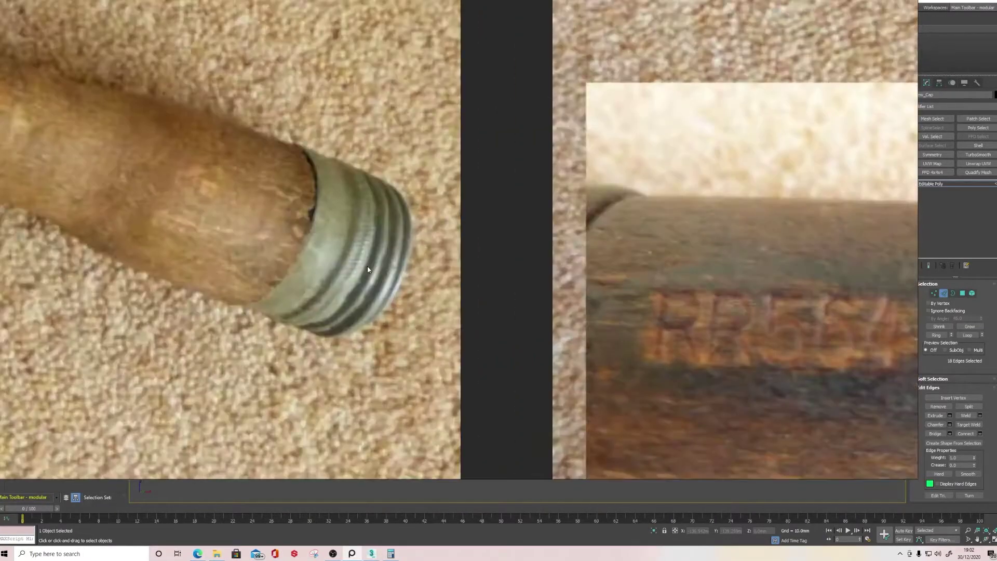
{"action": "scroll", "coordinate": [368, 270], "scroll_direction": "up", "scroll_amount": 2}
{"action": "scroll", "coordinate": [414, 256], "scroll_direction": "down", "scroll_amount": 8}
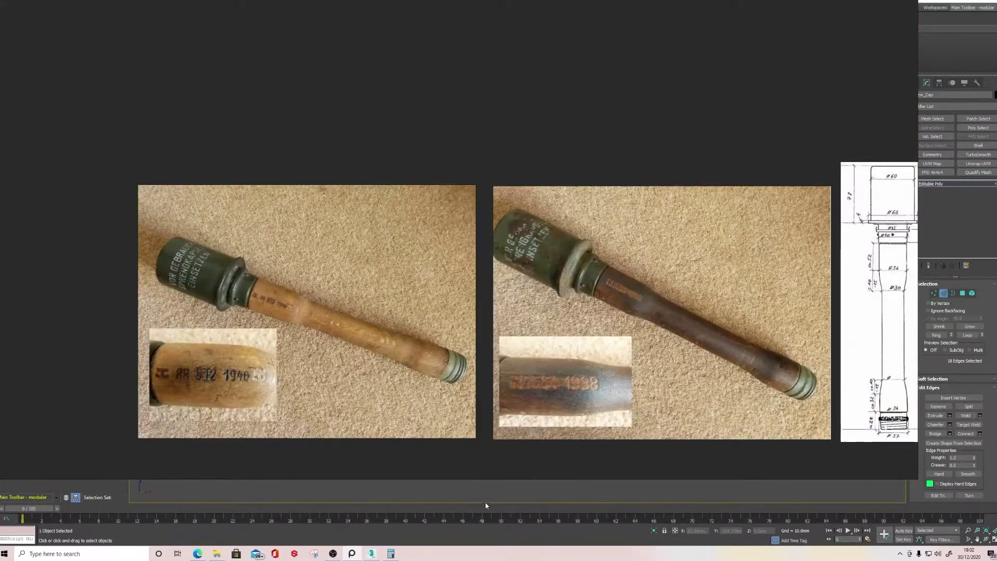
{"action": "key", "text": "alt+Tab"}
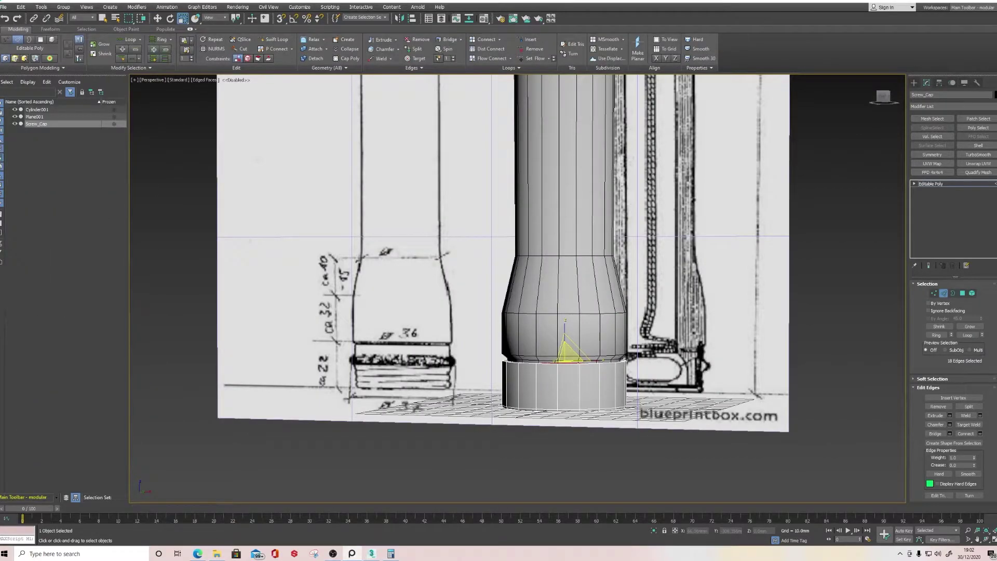
Step: Insert three horizontal edge loops with SwiftLoop around the Screw_Cap's side, one near mid-height and two closer together below it
{"action": "scroll", "coordinate": [431, 371], "scroll_direction": "down", "scroll_amount": 3}
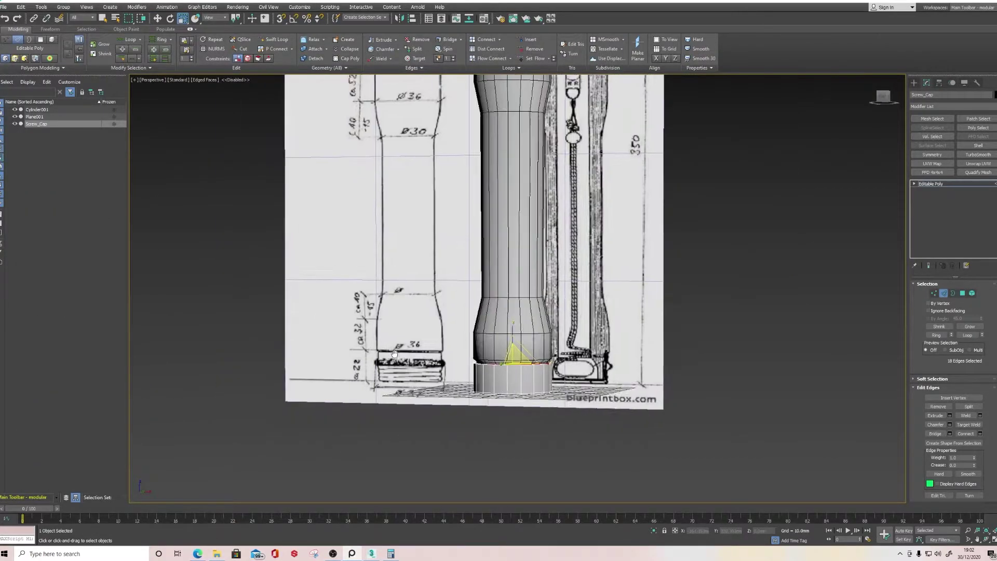
{"action": "middle_click_drag", "start_coordinate": [431, 371], "coordinate": [446, 350], "text": "alt"}
{"action": "scroll", "coordinate": [487, 367], "scroll_direction": "up", "scroll_amount": 4}
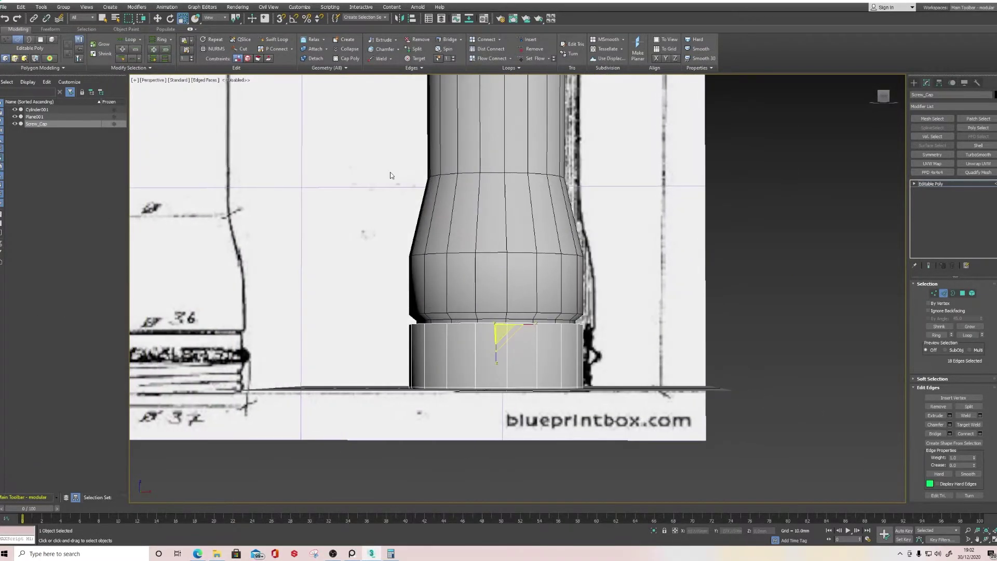
{"action": "left_click", "coordinate": [274, 41]}
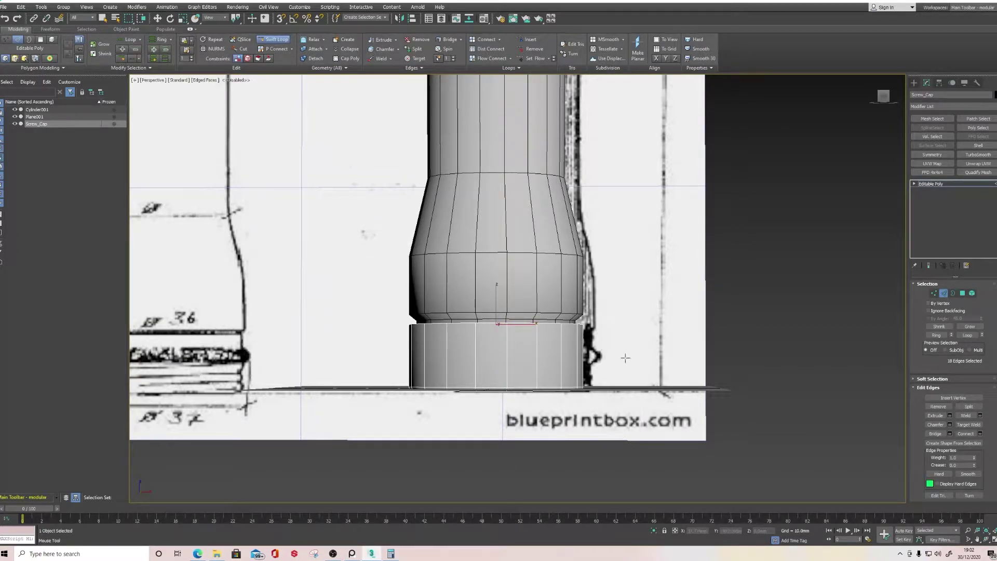
{"action": "left_click", "coordinate": [450, 351]}
{"action": "left_click", "coordinate": [455, 369]}
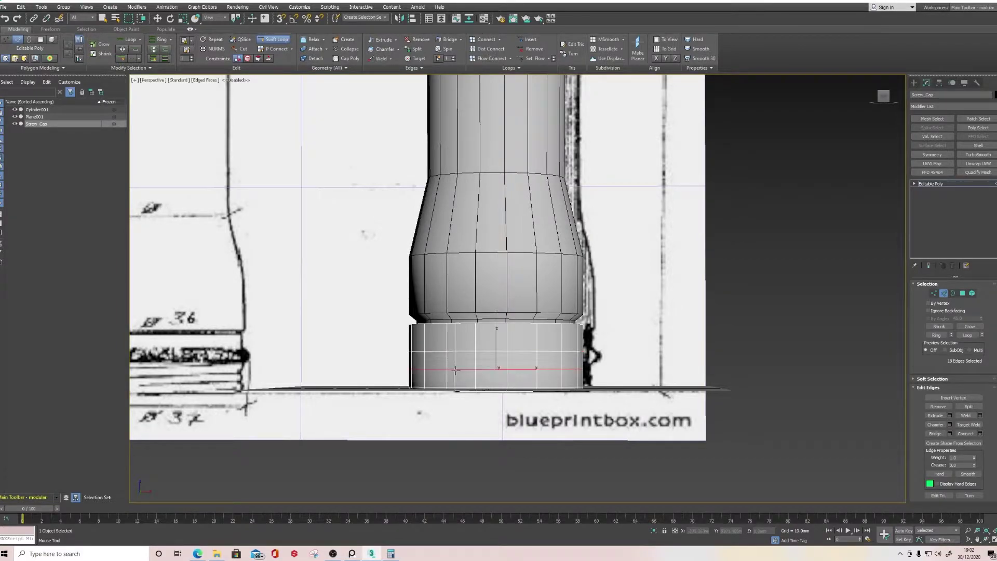
{"action": "left_click", "coordinate": [453, 378]}
Step: Select all three new edge loops on the Screw_Cap and preview an edge extrusion about 0.41 mm high and 0.87 mm wide
{"action": "key", "text": "w"}
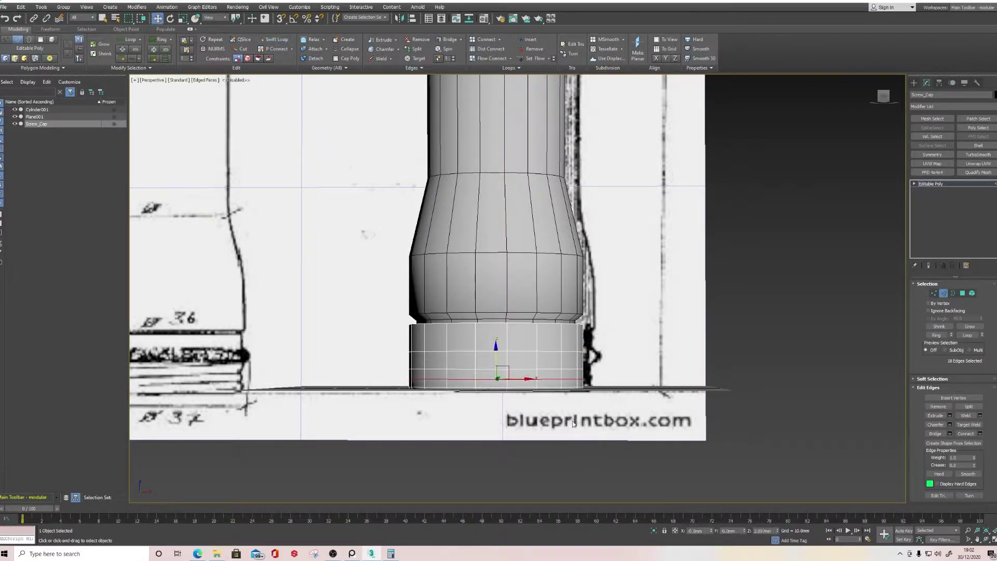
{"action": "double_click", "coordinate": [535, 369], "text": "ctrl"}
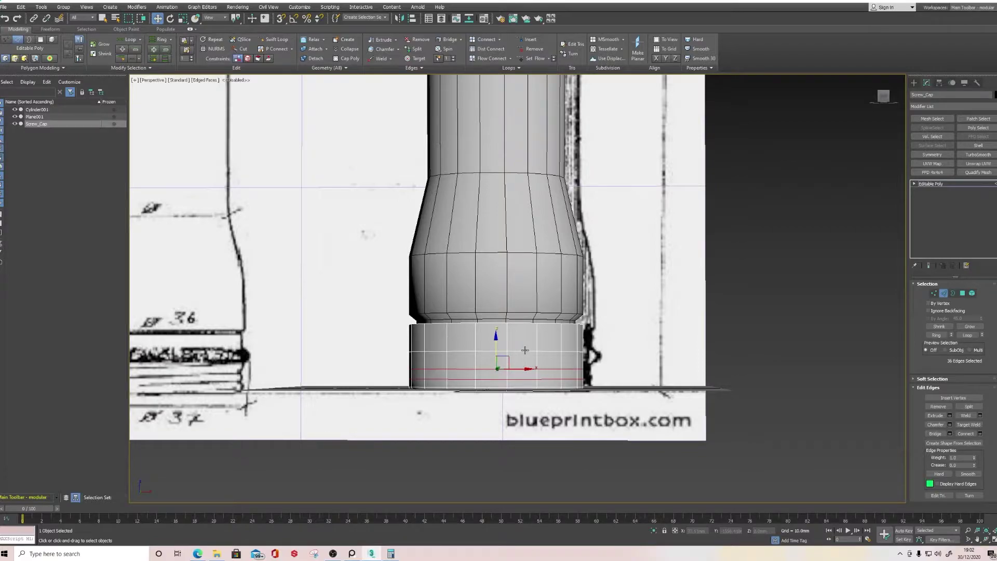
{"action": "double_click", "coordinate": [524, 351], "text": "ctrl"}
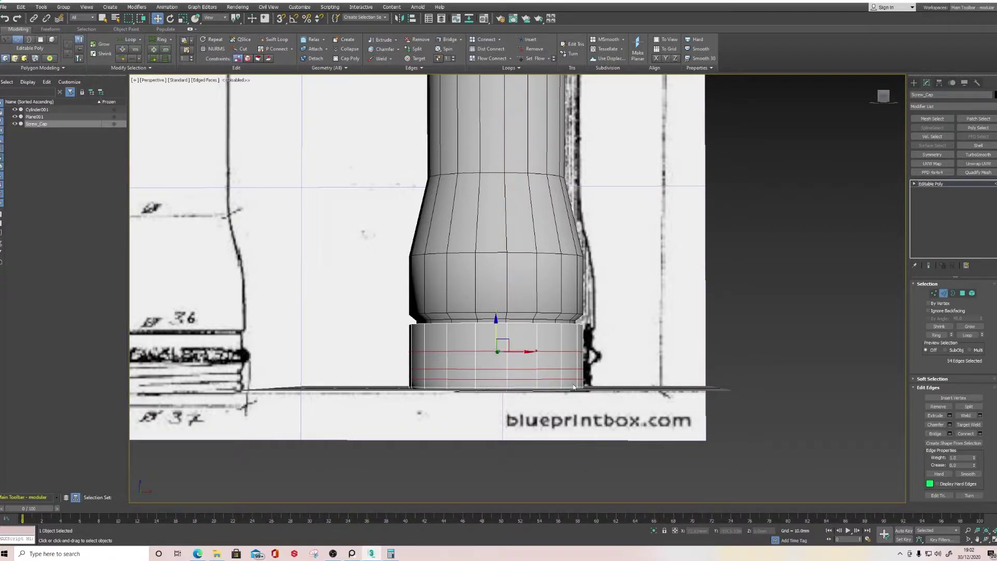
{"action": "left_click", "coordinate": [949, 416]}
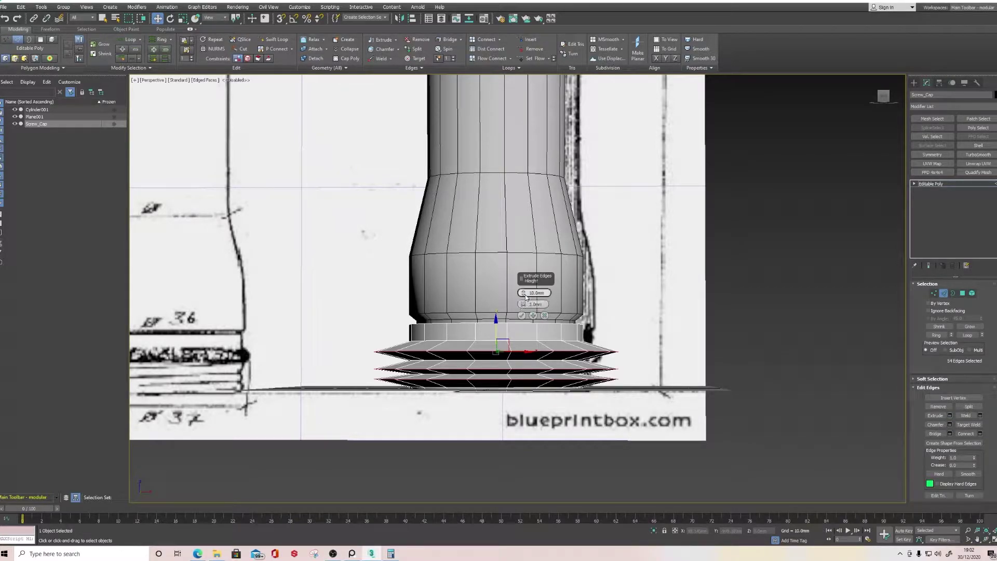
{"action": "left_click_drag", "start_coordinate": [528, 308], "coordinate": [534, 382]}
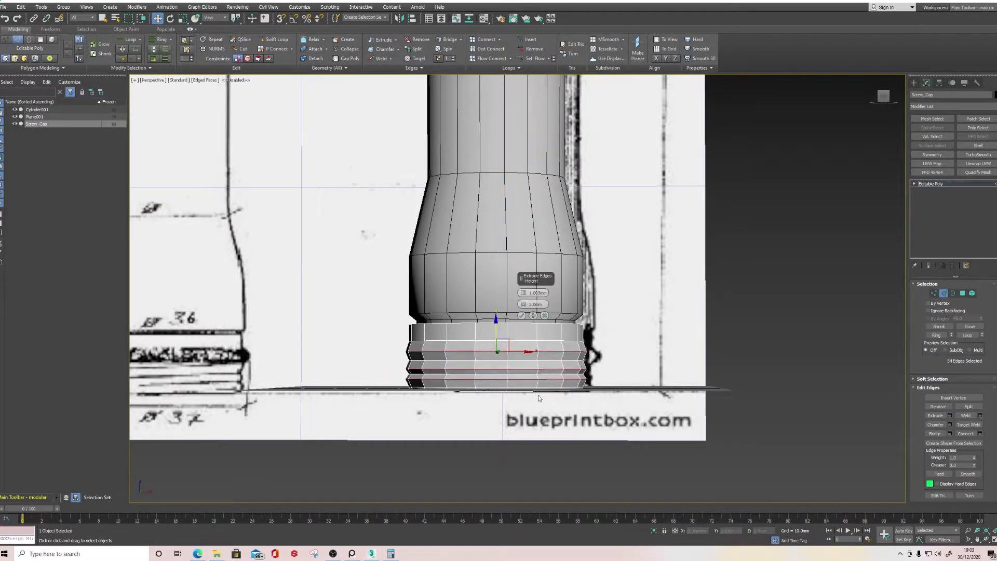
{"action": "mouse_move", "coordinate": [526, 304]}
{"action": "left_mouse_down"}
{"action": "mouse_move", "coordinate": [529, 320]}
{"action": "mouse_move", "coordinate": [524, 297]}
{"action": "mouse_move", "coordinate": [529, 310]}
{"action": "left_mouse_up"}
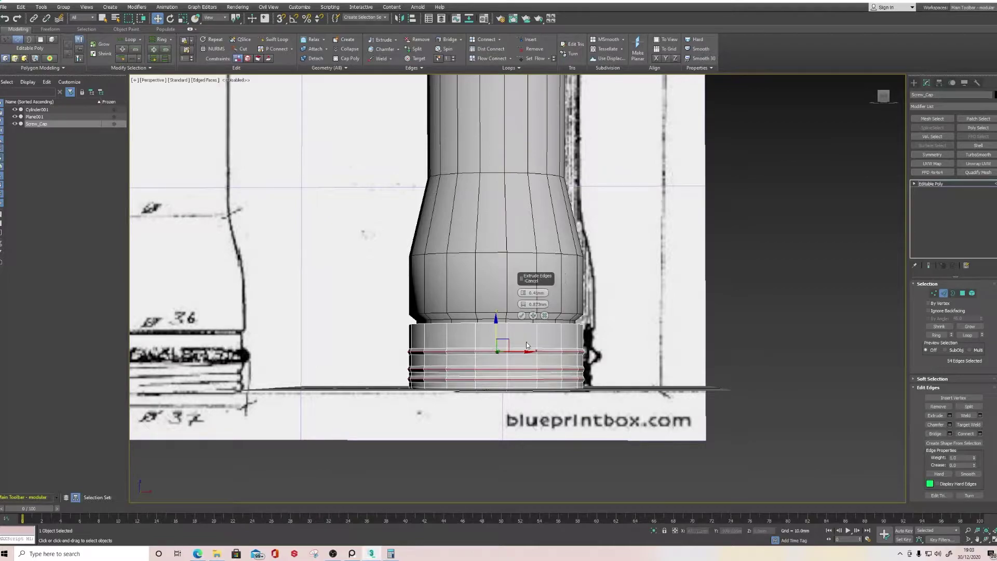
Step: Extrude only the two lower edge loops on the Screw_Cap, about 0.7 mm high and 1.2 mm wide, leaving out the mid-height loop
{"action": "left_click_drag", "start_coordinate": [612, 362], "coordinate": [613, 362], "text": "alt"}
{"action": "scroll", "coordinate": [520, 387], "scroll_direction": "up", "scroll_amount": 4}
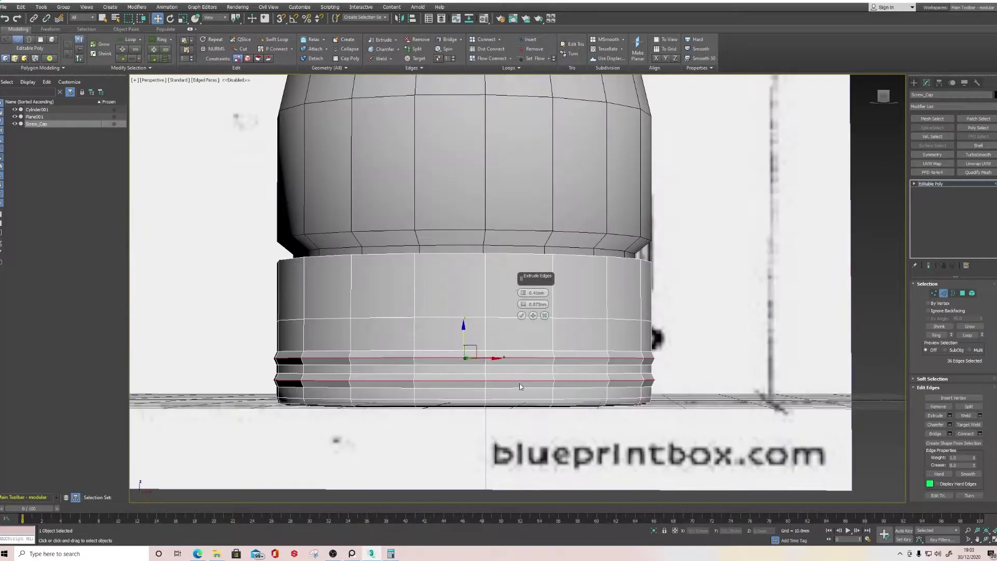
{"action": "middle_click_drag", "start_coordinate": [423, 360], "coordinate": [537, 358], "text": "alt"}
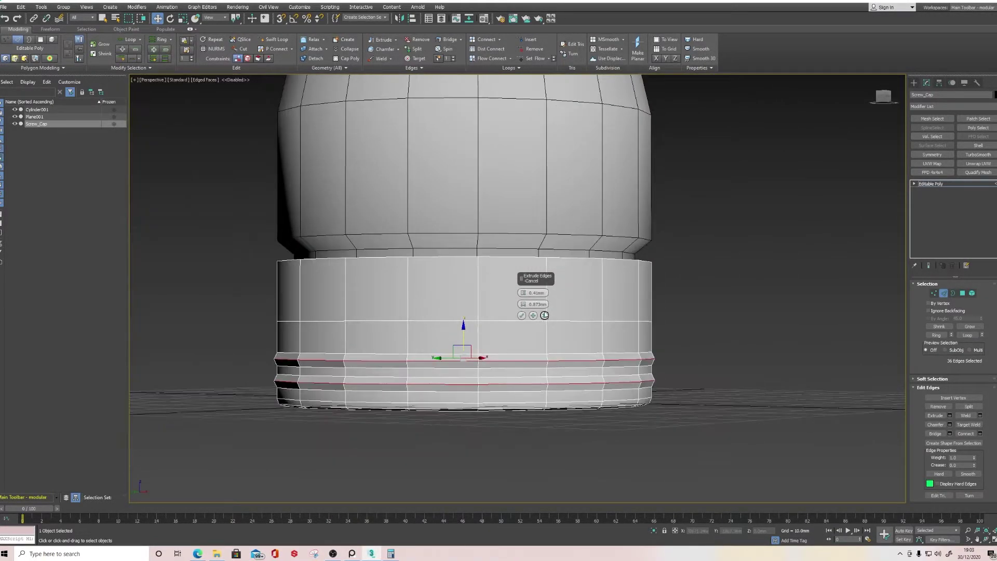
{"action": "left_click_drag", "start_coordinate": [523, 294], "coordinate": [523, 299]}
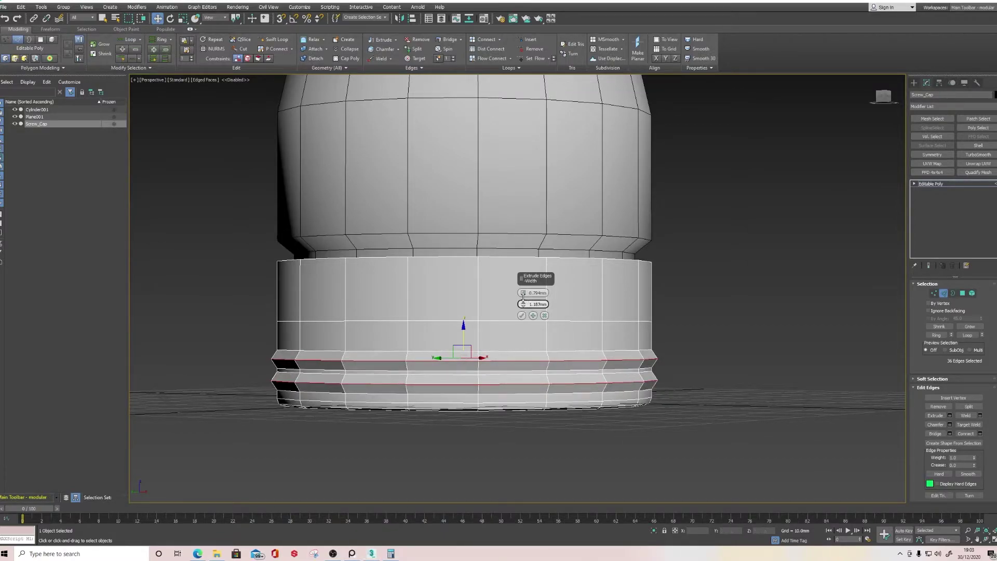
{"action": "left_click", "coordinate": [521, 315]}
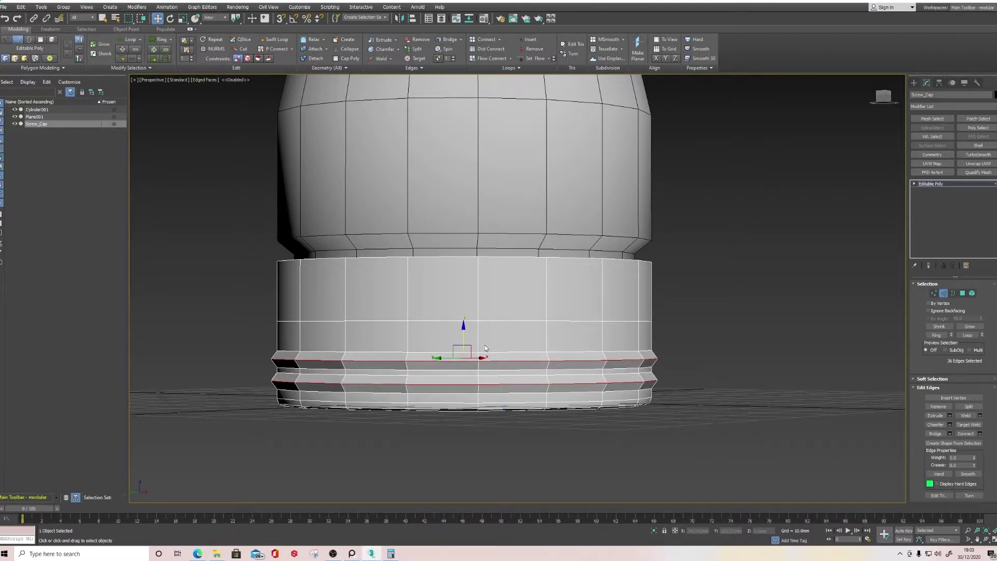
Step: Extrude the Screw_Cap's mid-height edge loop into a ridge that is taller and wider than the two lower ridges
{"action": "double_click", "coordinate": [492, 321]}
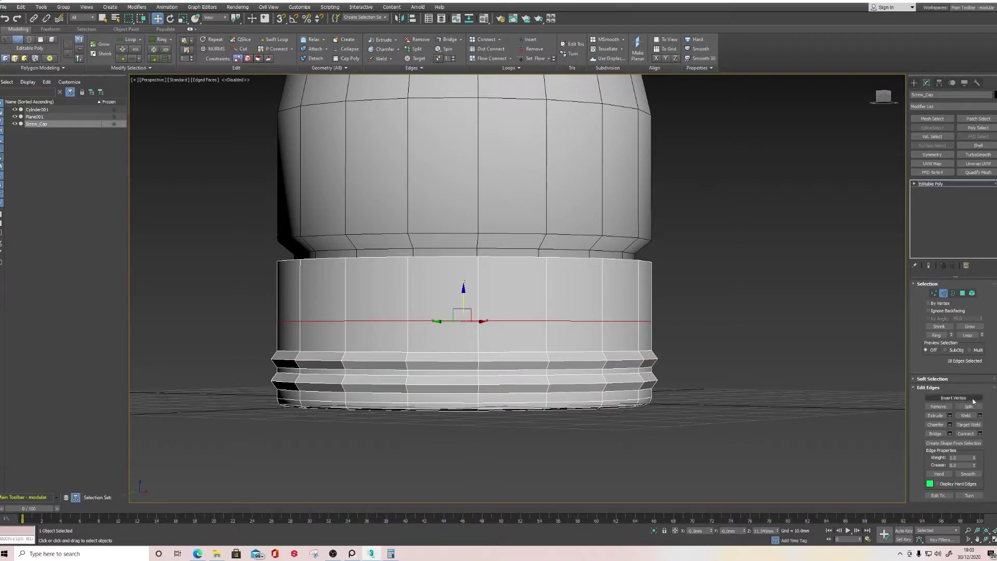
{"action": "left_click", "coordinate": [949, 416]}
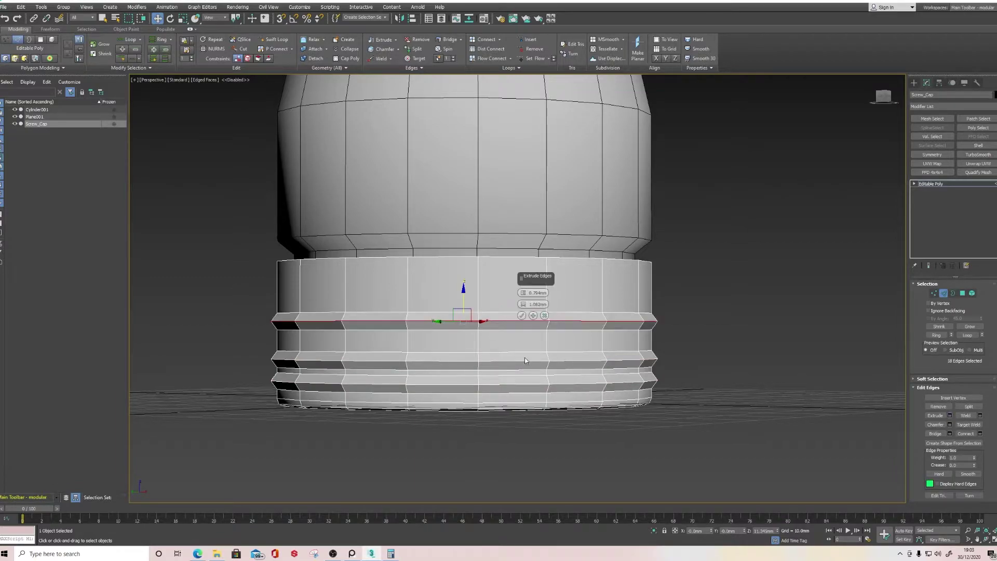
{"action": "left_click_drag", "start_coordinate": [522, 295], "coordinate": [519, 294]}
{"action": "left_click", "coordinate": [522, 315]}
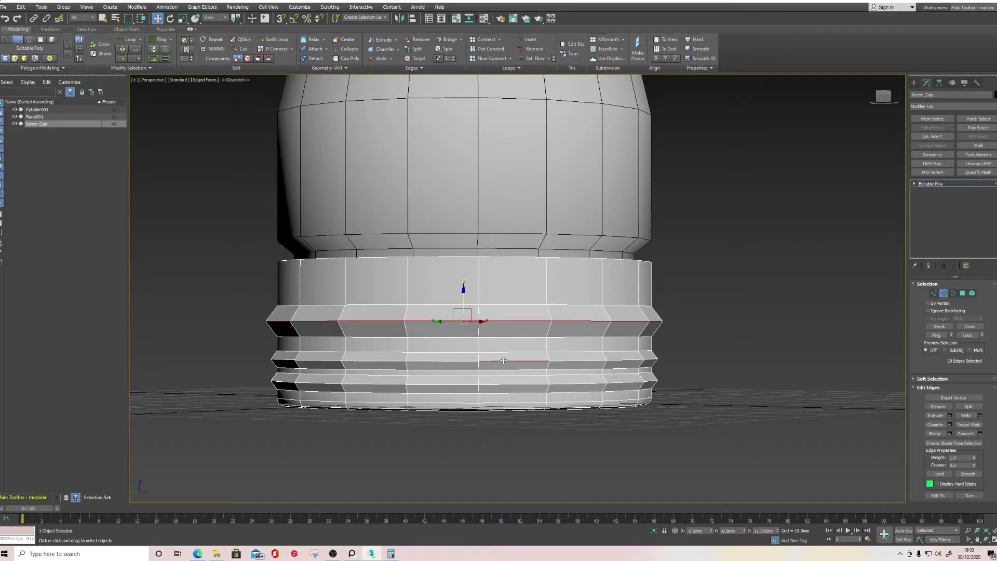
Step: Select the crest loops of all three Screw_Cap ridges and preview an edge chamfer of about 0.72 mm
{"action": "double_click", "coordinate": [503, 360], "text": "ctrl"}
{"action": "double_click", "coordinate": [508, 384], "text": "ctrl"}
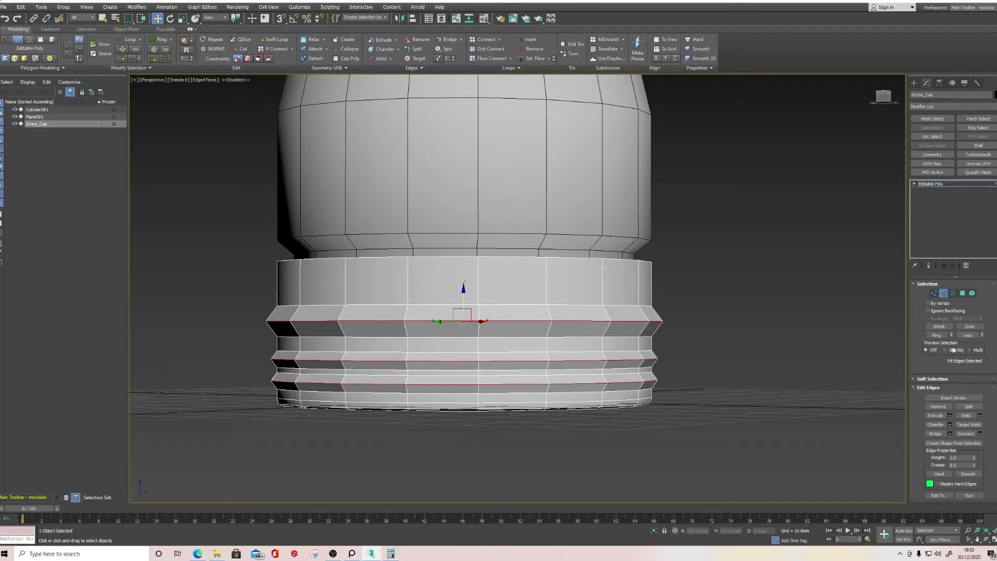
{"action": "left_click", "coordinate": [949, 424]}
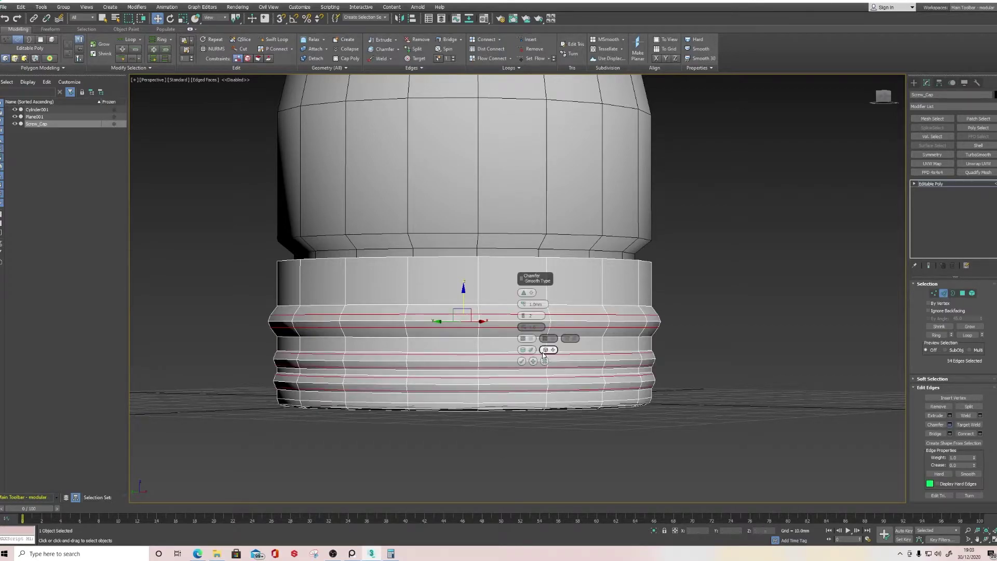
{"action": "left_click", "coordinate": [544, 351]}
{"action": "scroll", "coordinate": [403, 327], "scroll_direction": "down", "scroll_amount": 3}
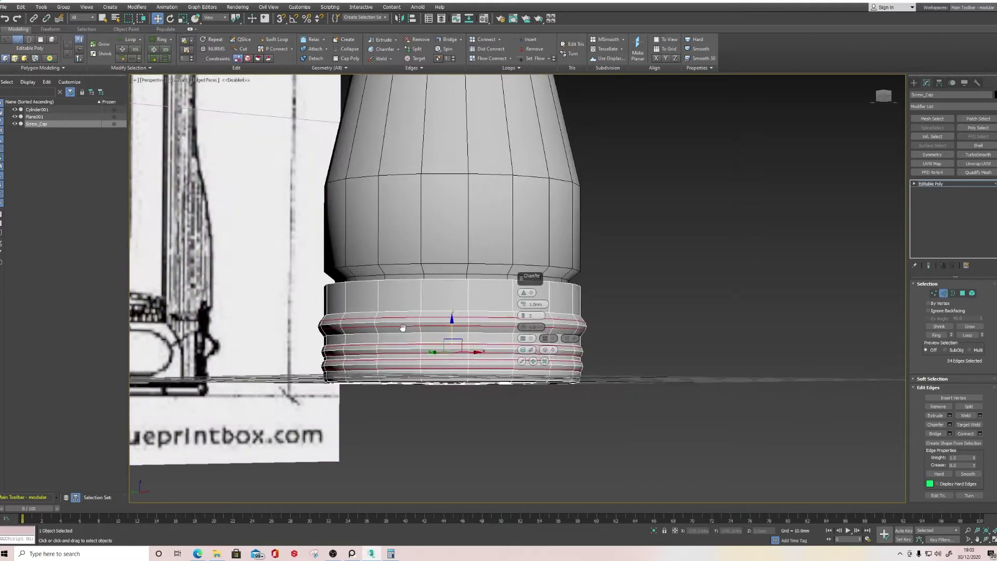
{"action": "left_click_drag", "start_coordinate": [524, 304], "coordinate": [533, 305]}
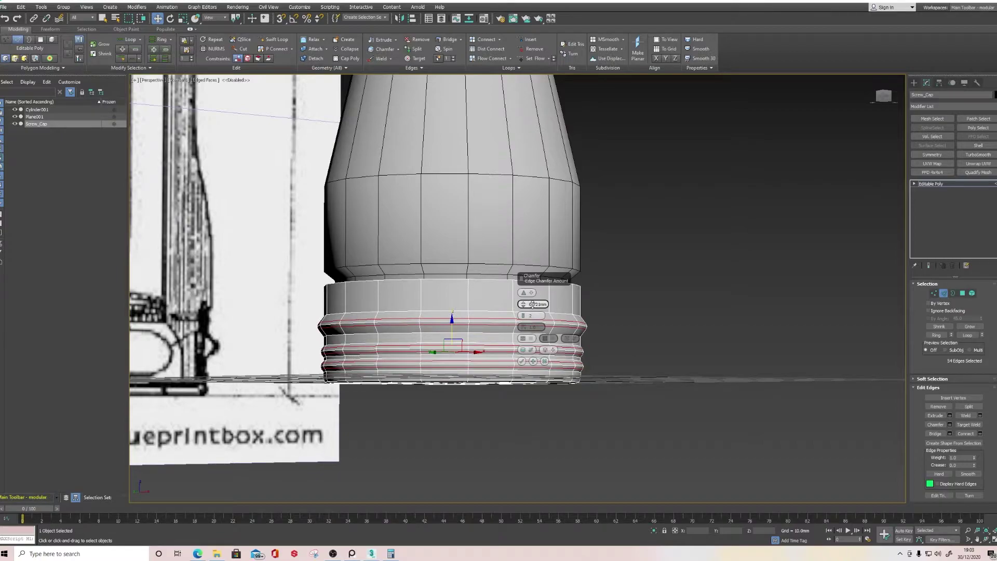
Step: Leave the upper ridge out of the selection and apply the chamfer of about 0.72 mm to the two lower ridges
{"action": "left_click_drag", "start_coordinate": [643, 334], "coordinate": [643, 334], "text": "alt"}
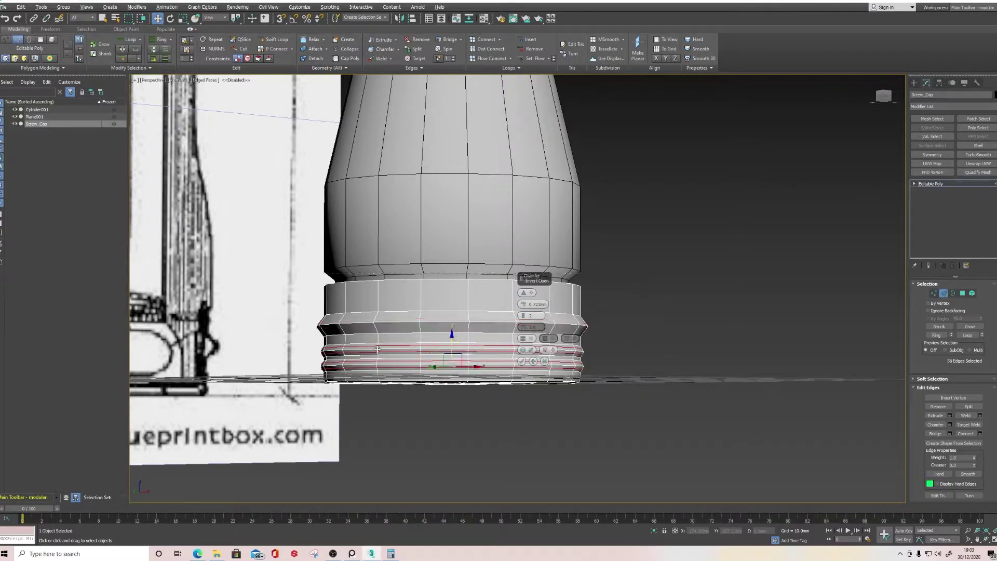
{"action": "middle_click_drag", "start_coordinate": [378, 351], "coordinate": [378, 353], "text": "alt"}
{"action": "middle_click_drag", "start_coordinate": [626, 343], "coordinate": [524, 343], "text": "alt"}
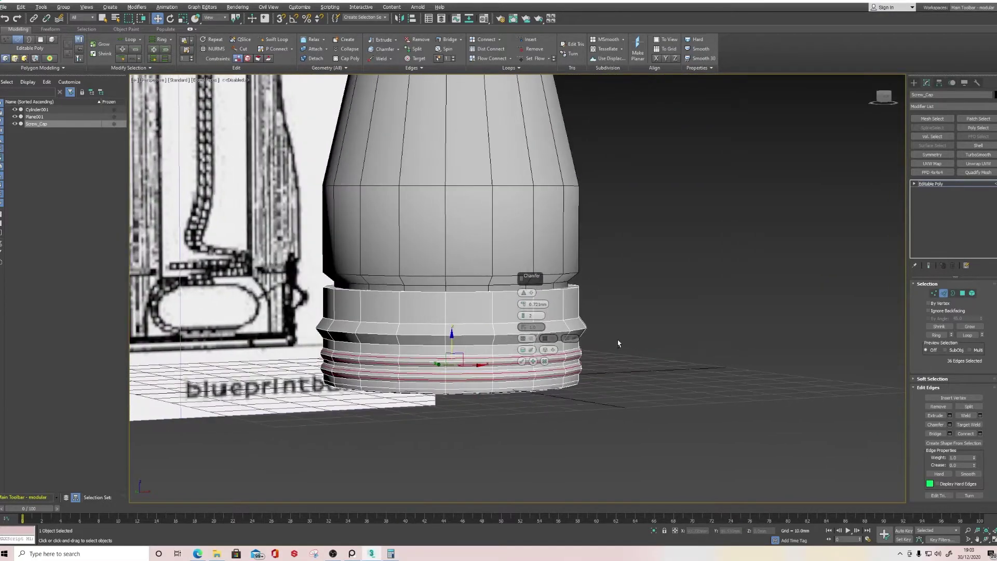
{"action": "scroll", "coordinate": [444, 363], "scroll_direction": "up", "scroll_amount": 3}
{"action": "middle_click_drag", "start_coordinate": [444, 364], "coordinate": [452, 360], "text": "alt"}
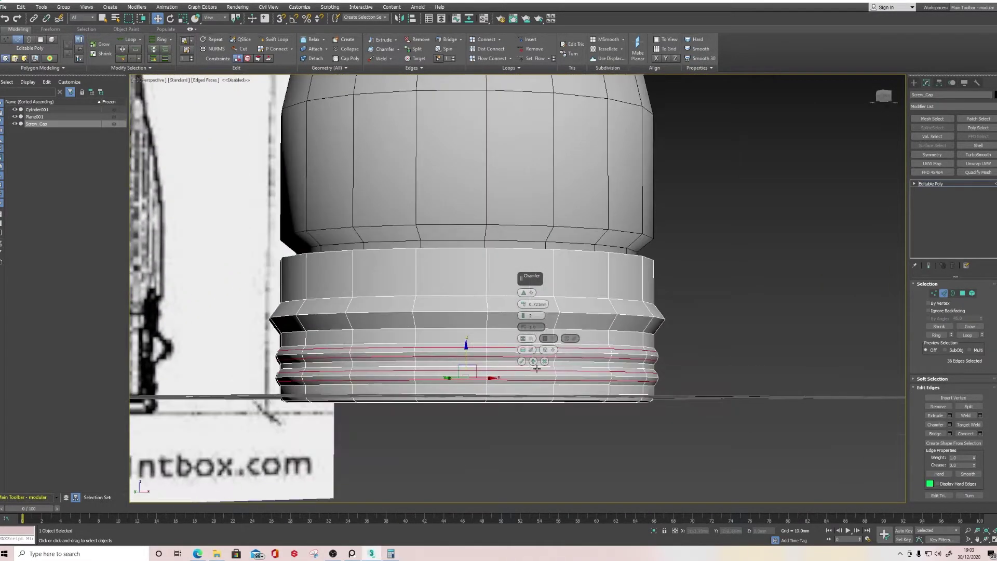
{"action": "left_click", "coordinate": [521, 361]}
Step: Chamfer the crest edge loop of the Screw_Cap's upper ridge with a larger amount and clear the edge selection
{"action": "double_click", "coordinate": [522, 313]}
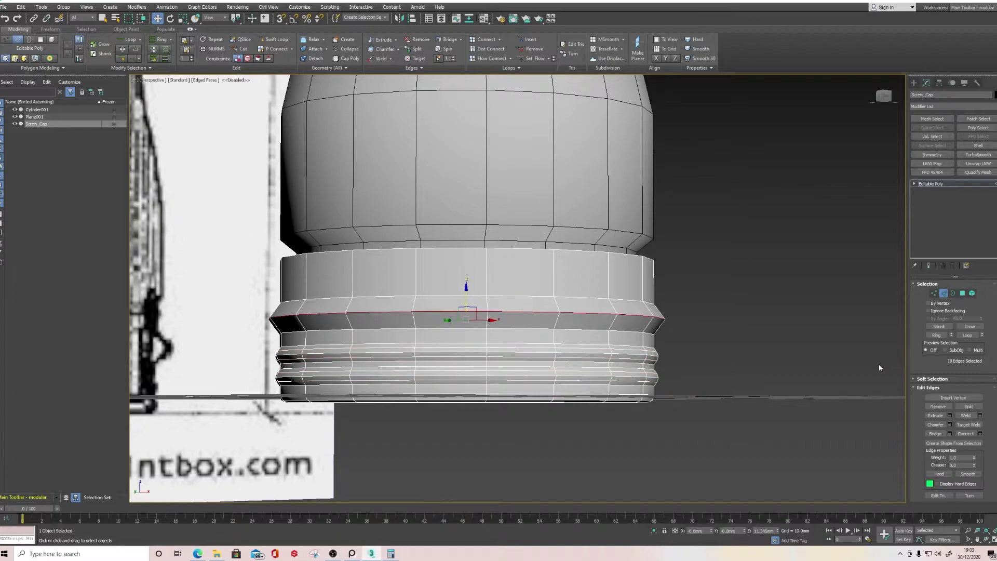
{"action": "left_click", "coordinate": [950, 424]}
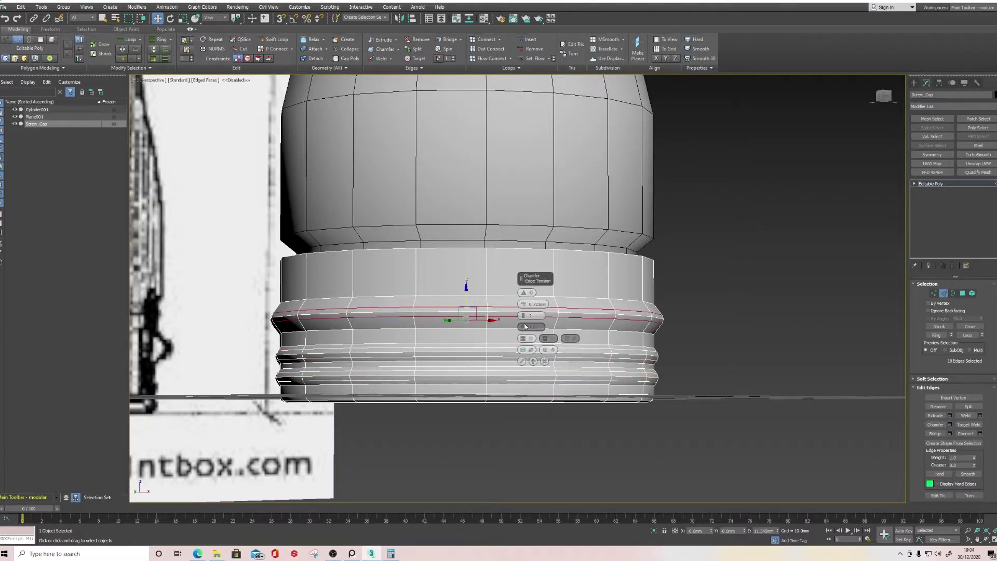
{"action": "left_click_drag", "start_coordinate": [525, 309], "coordinate": [525, 297]}
{"action": "left_click", "coordinate": [522, 361]}
{"action": "left_click", "coordinate": [494, 450]}
Step: Leave sub-object editing, deselect the Screw_Cap and inspect its ridges from several angles against the handle and blueprint
{"action": "scroll", "coordinate": [494, 423], "scroll_direction": "down", "scroll_amount": 10}
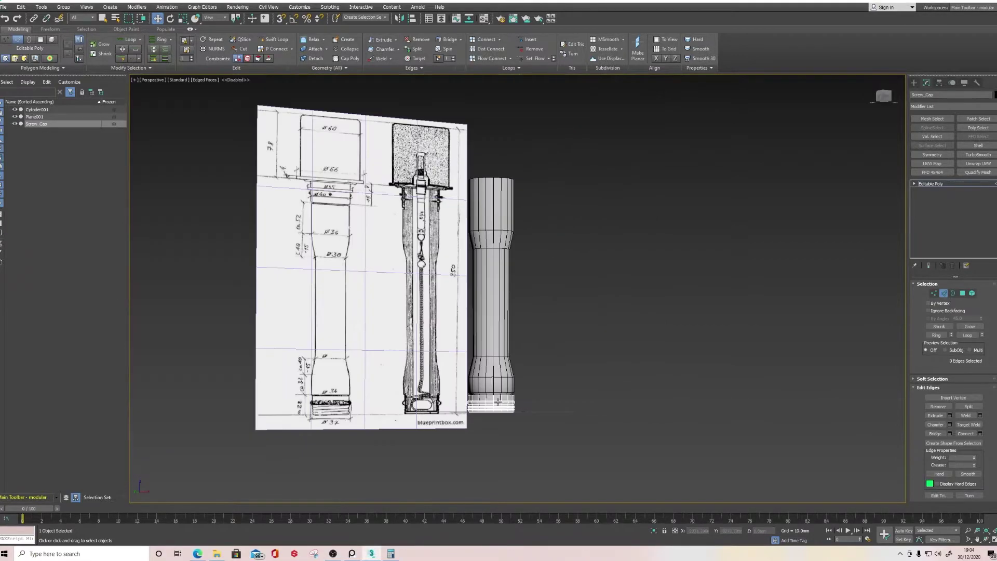
{"action": "middle_click_drag", "start_coordinate": [496, 402], "coordinate": [533, 393], "text": "alt"}
{"action": "left_click", "coordinate": [913, 84]}
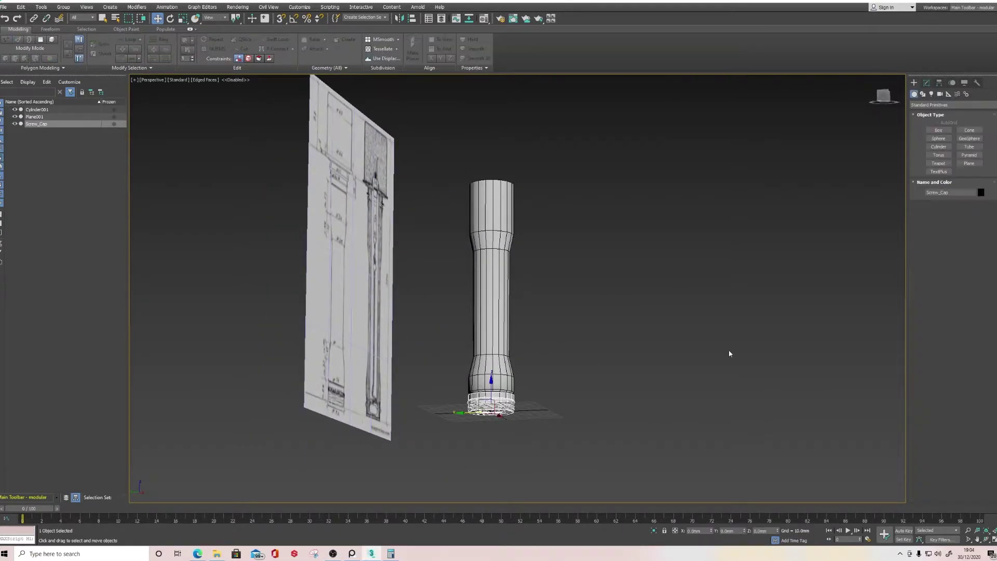
{"action": "middle_click_drag", "start_coordinate": [728, 350], "coordinate": [600, 430], "text": "alt"}
{"action": "left_click", "coordinate": [497, 448]}
{"action": "scroll", "coordinate": [496, 448], "scroll_direction": "up", "scroll_amount": 5}
{"action": "left_click", "coordinate": [563, 389]}
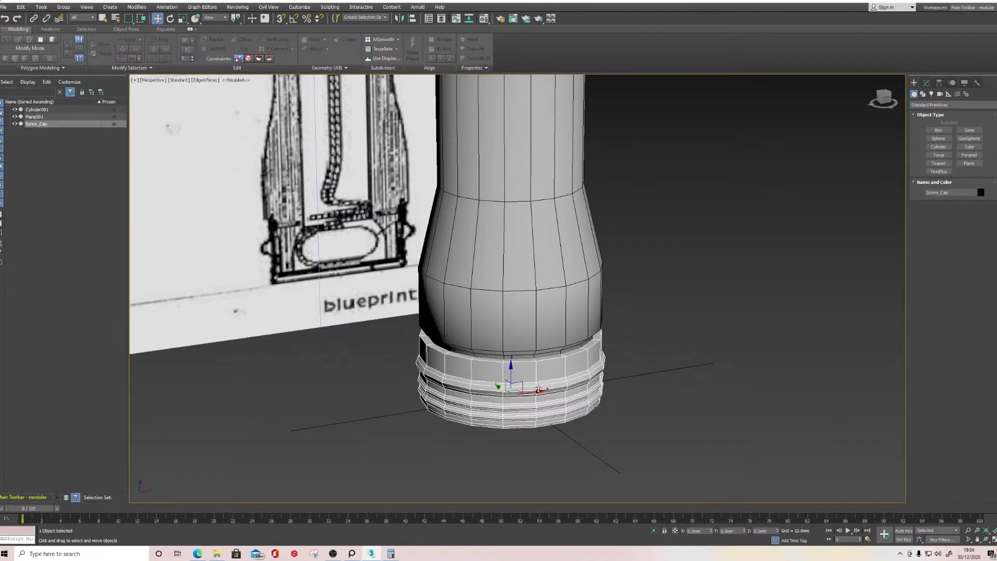
{"action": "scroll", "coordinate": [563, 389], "scroll_direction": "up", "scroll_amount": 3}
{"action": "left_click", "coordinate": [516, 338]}
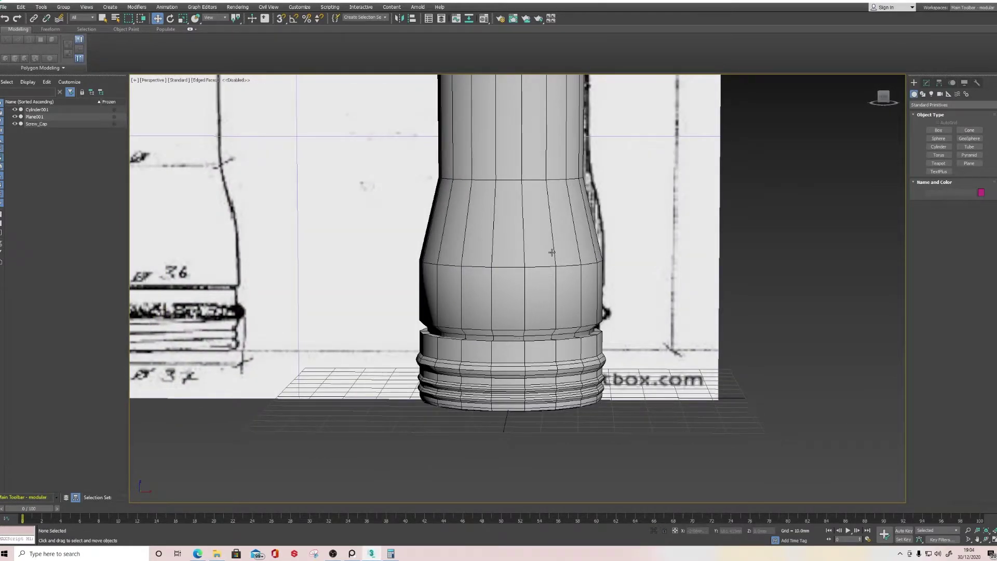
Step: Compare the full handle with the blueprint and examine the dimensions of the grenade head and its collar
{"action": "scroll", "coordinate": [547, 243], "scroll_direction": "down", "scroll_amount": 2}
{"action": "mouse_move", "coordinate": [513, 234]}
{"action": "middle_mouse_down"}
{"action": "mouse_move", "coordinate": [472, 441]}
{"action": "mouse_move", "coordinate": [473, 405]}
{"action": "mouse_move", "coordinate": [494, 381]}
{"action": "mouse_move", "coordinate": [547, 381]}
{"action": "mouse_move", "coordinate": [477, 383]}
{"action": "middle_mouse_up"}
{"action": "scroll", "coordinate": [472, 441], "scroll_direction": "down", "scroll_amount": 4}
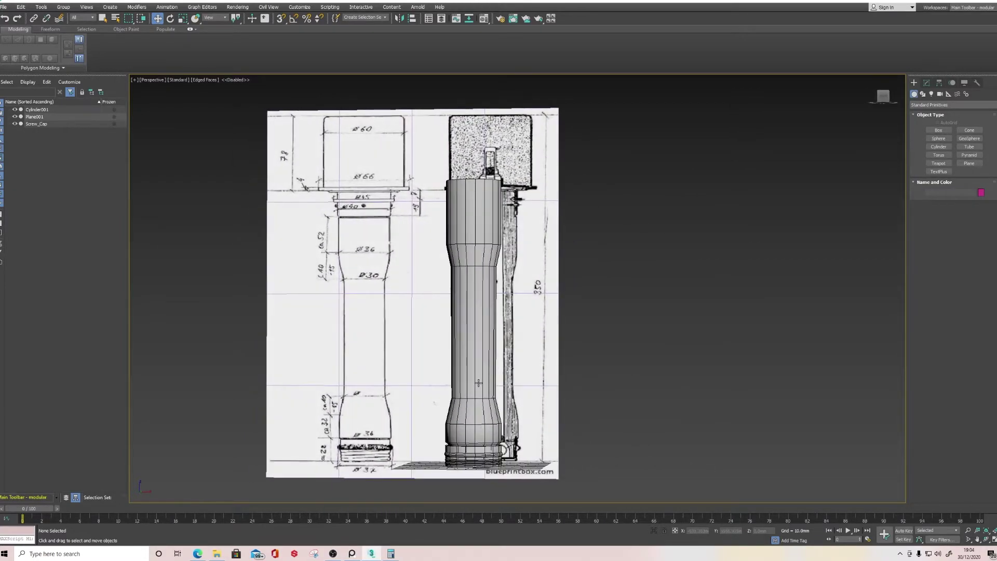
{"action": "mouse_move", "coordinate": [459, 279]}
{"action": "middle_mouse_down"}
{"action": "mouse_move", "coordinate": [460, 307]}
{"action": "mouse_move", "coordinate": [459, 286]}
{"action": "middle_mouse_up"}
{"action": "scroll", "coordinate": [459, 287], "scroll_direction": "down", "scroll_amount": 3}
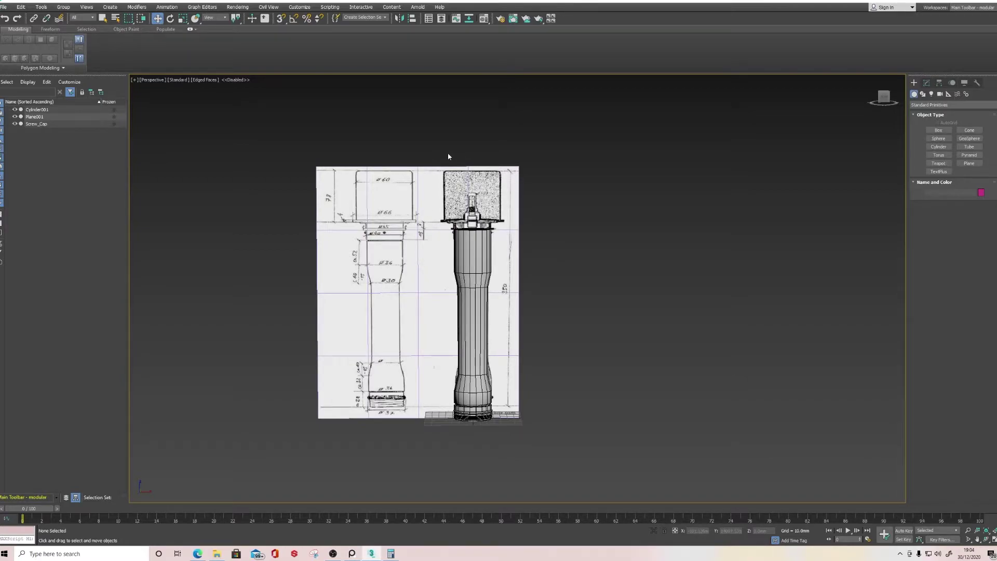
{"action": "scroll", "coordinate": [464, 203], "scroll_direction": "up", "scroll_amount": 5}
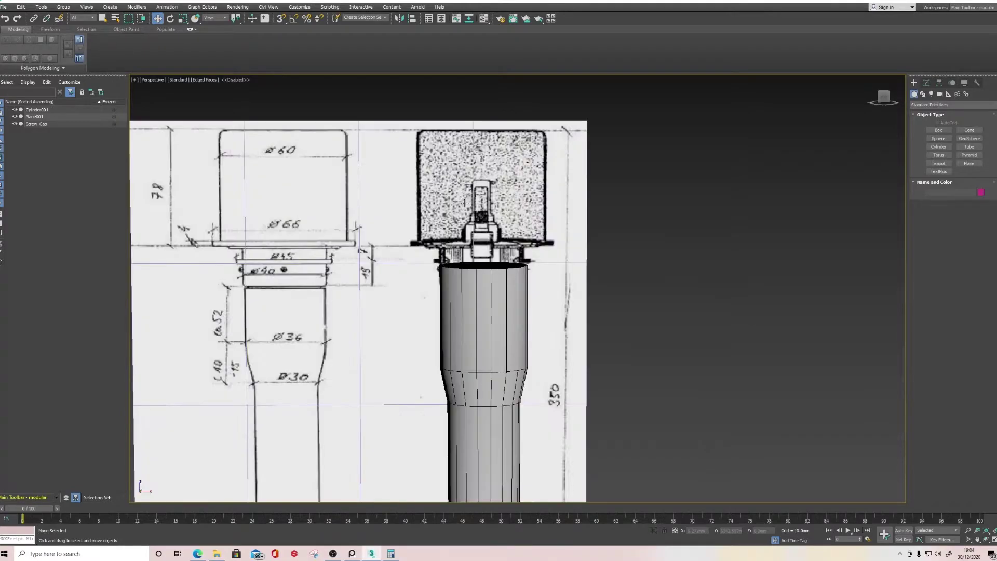
{"action": "middle_click_drag", "start_coordinate": [463, 202], "coordinate": [510, 290], "text": "alt"}
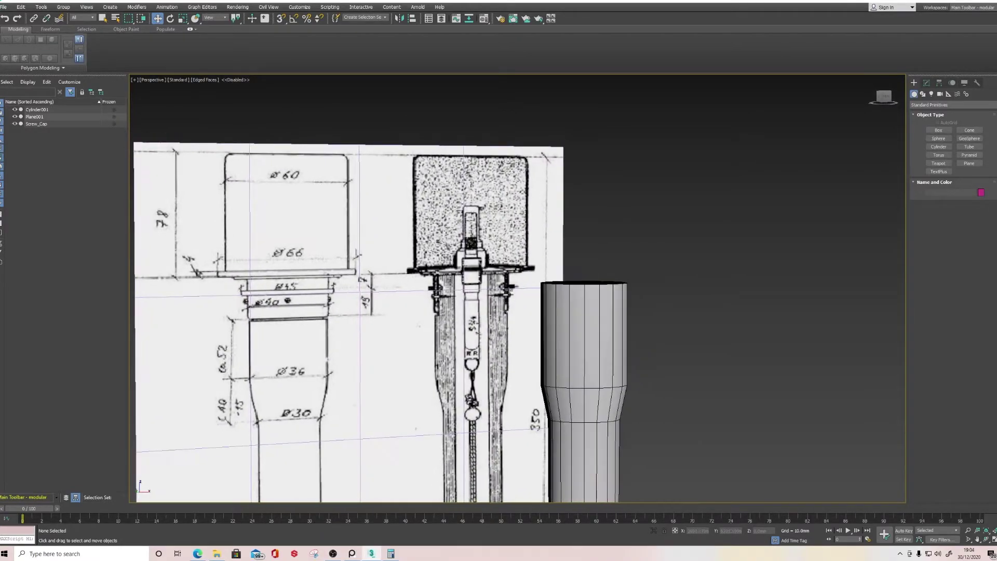
{"action": "mouse_move", "coordinate": [605, 327]}
{"action": "middle_mouse_down"}
{"action": "mouse_move", "coordinate": [596, 309]}
{"action": "mouse_move", "coordinate": [555, 301]}
{"action": "mouse_move", "coordinate": [563, 298]}
{"action": "middle_mouse_up"}
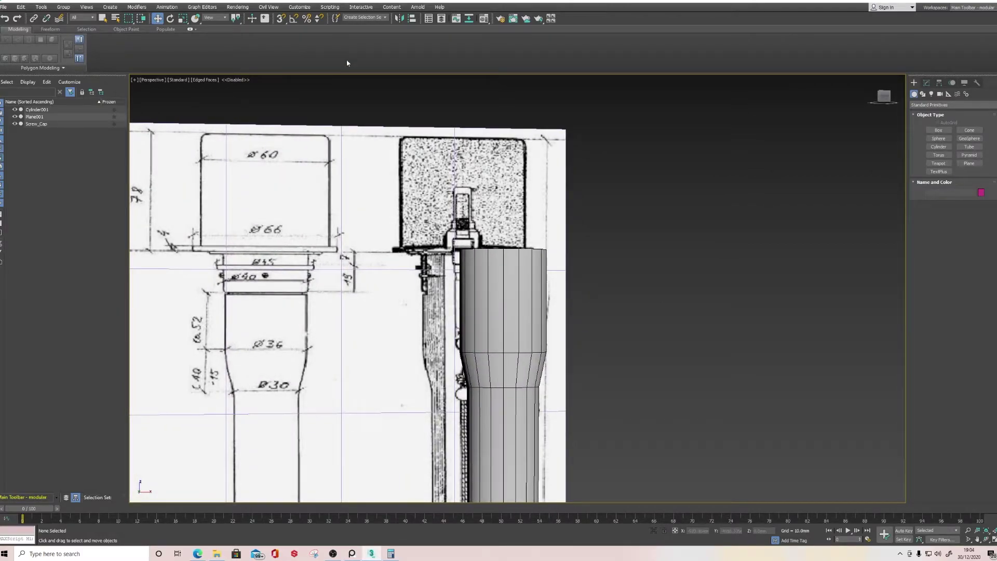
Step: Insert a SwiftLoop edge loop around the handle at the blueprint collar's lower edge, using a front orthographic view and see-through display
{"action": "left_click", "coordinate": [502, 279]}
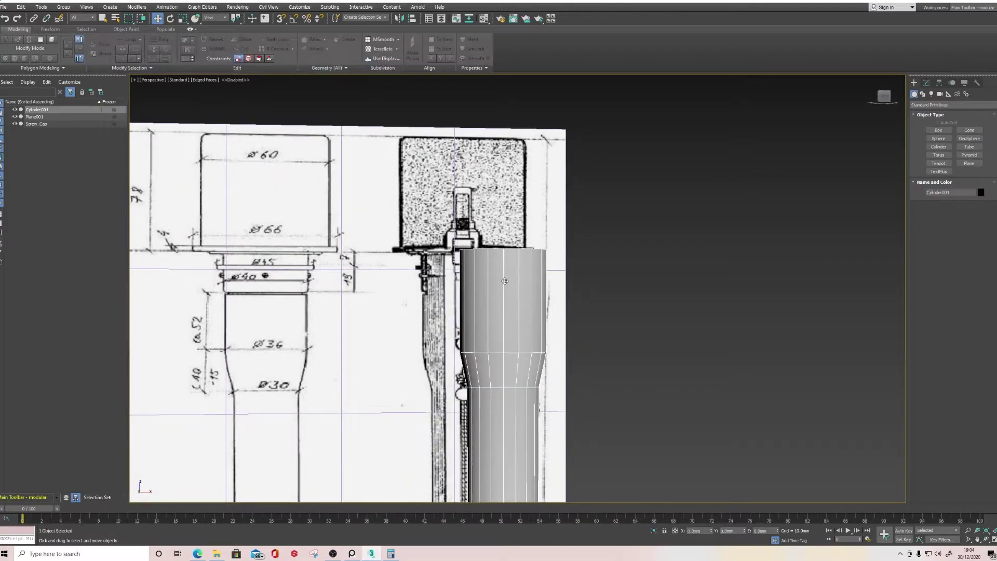
{"action": "left_click", "coordinate": [927, 83]}
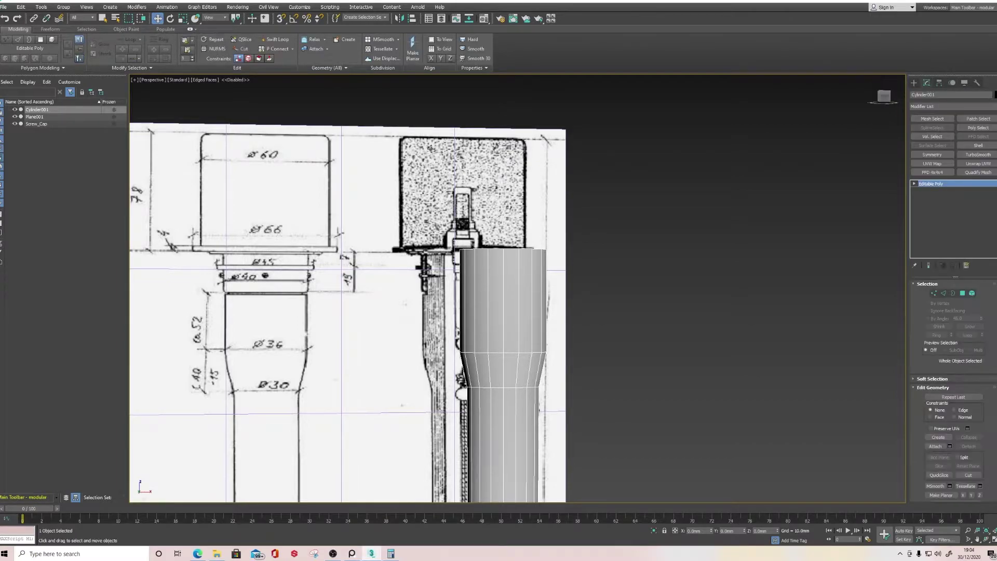
{"action": "left_click", "coordinate": [277, 40]}
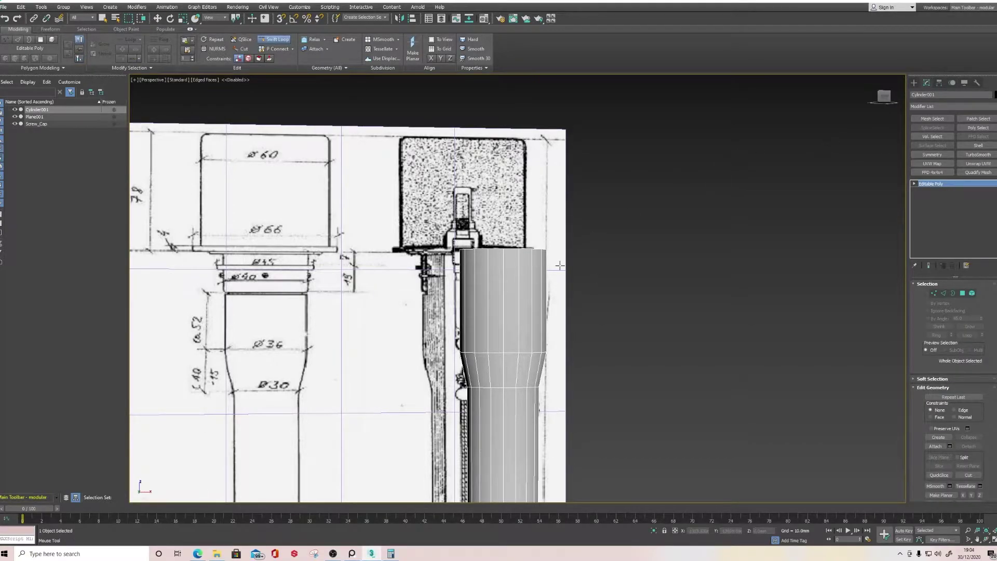
{"action": "middle_click_drag", "start_coordinate": [559, 266], "coordinate": [584, 200]}
{"action": "middle_click_drag", "start_coordinate": [583, 200], "coordinate": [572, 205], "text": "alt"}
{"action": "left_click", "coordinate": [885, 97]}
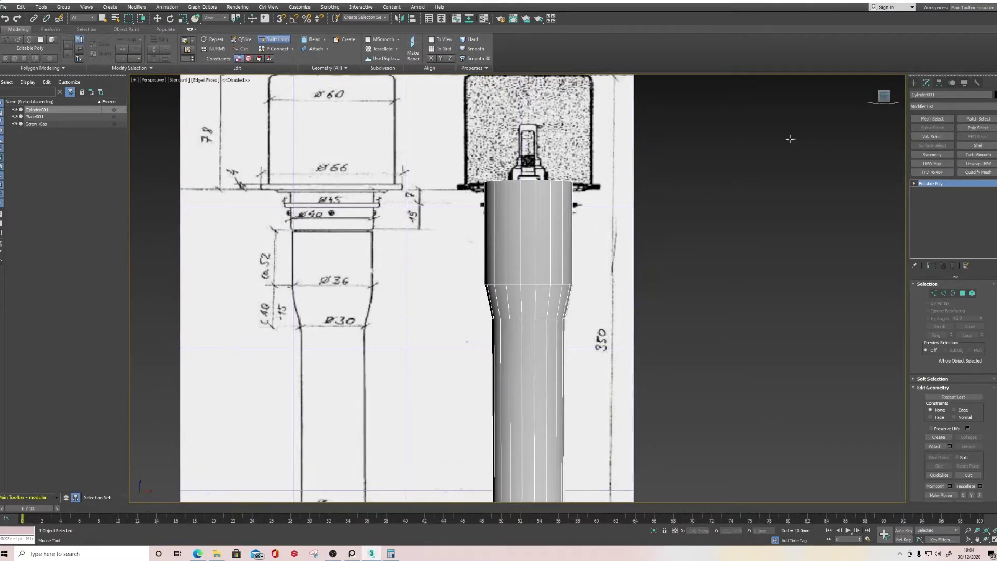
{"action": "key", "text": "u"}
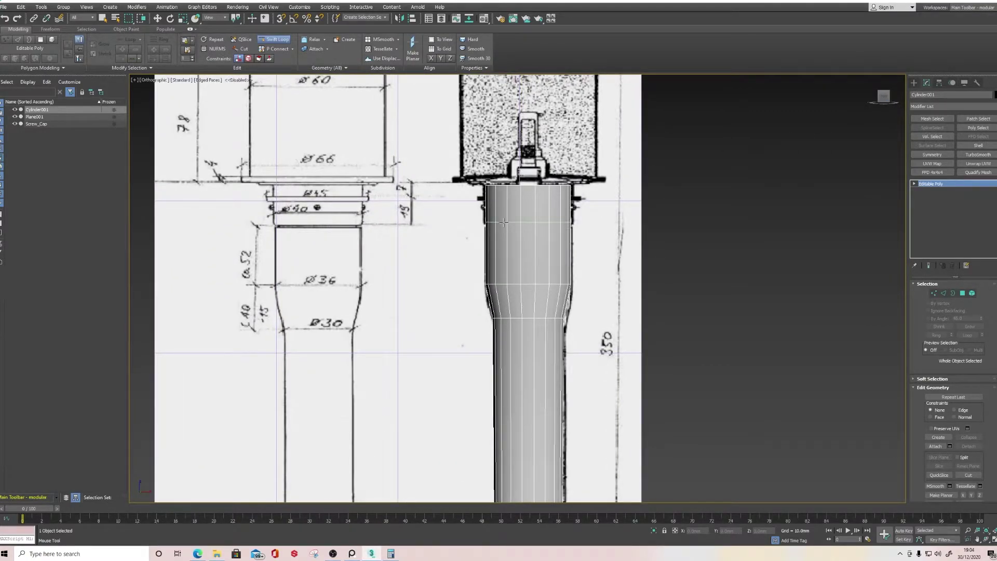
{"action": "key", "text": "alt+x"}
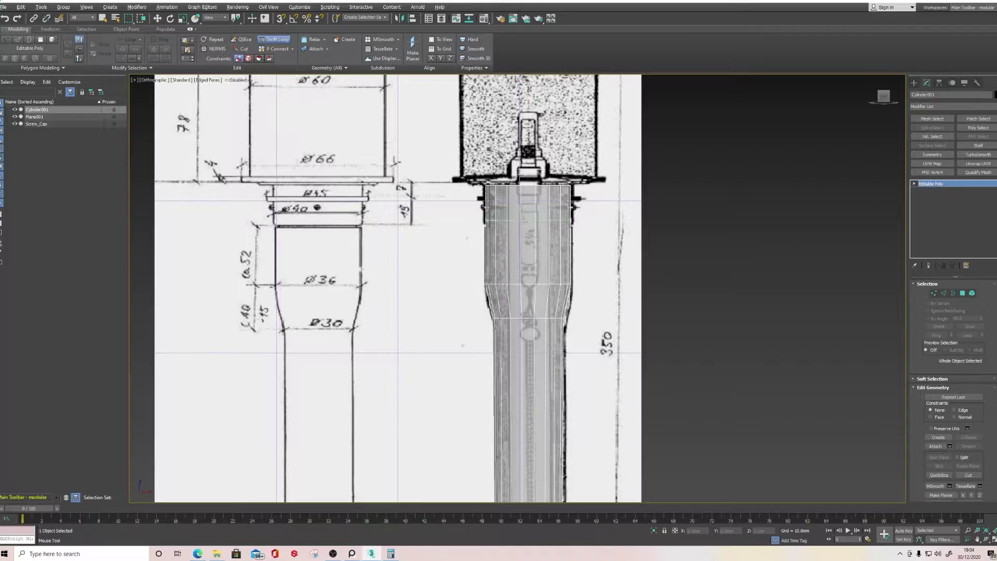
{"action": "left_click", "coordinate": [532, 227]}
{"action": "key", "text": "w"}
Step: Clone the ring of side polygons above the handle's new edge loop slightly upward as a separate object named Grenade_Head
{"action": "left_click", "coordinate": [961, 293]}
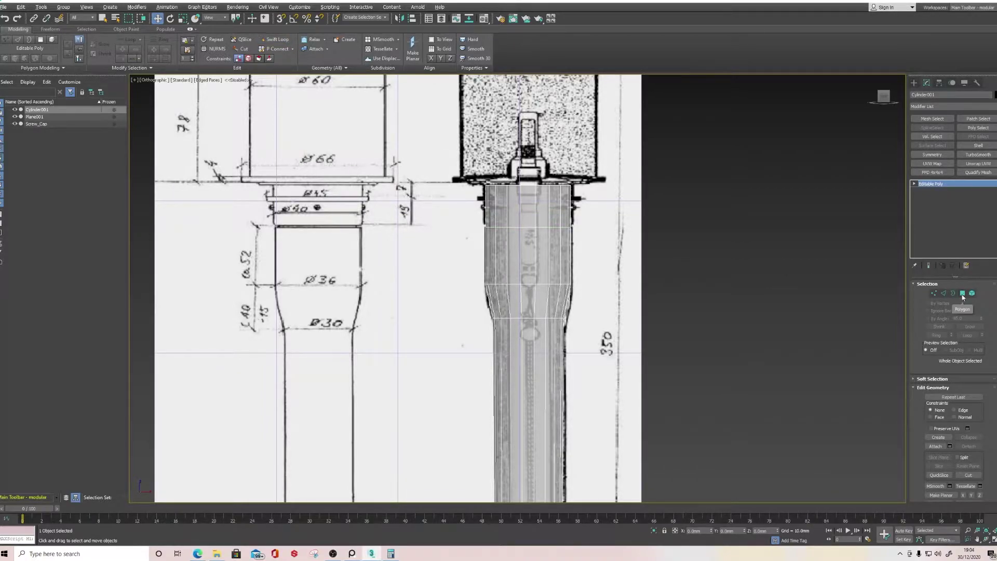
{"action": "left_click_drag", "start_coordinate": [546, 210], "coordinate": [595, 212]}
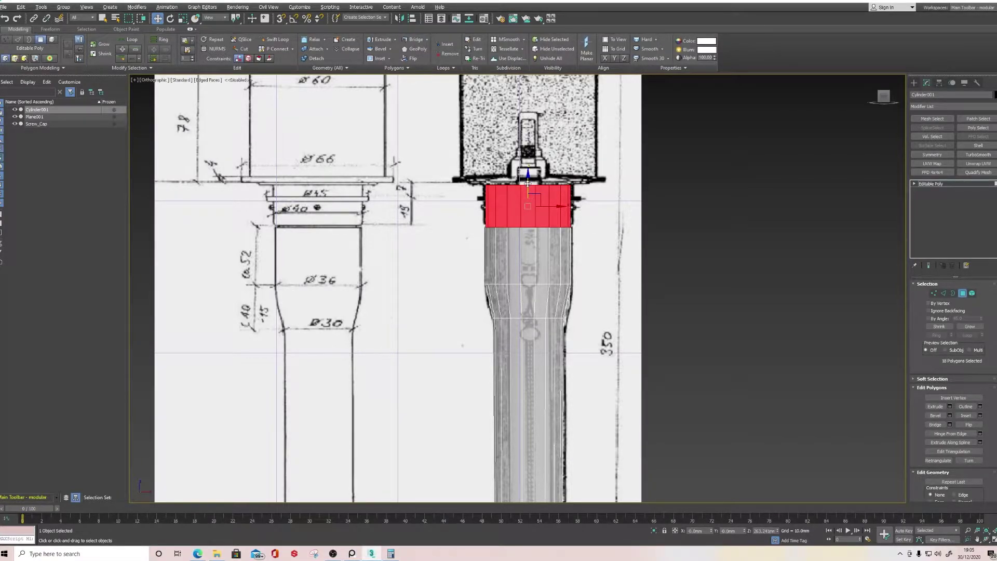
{"action": "left_click_drag", "start_coordinate": [528, 183], "coordinate": [527, 180]}
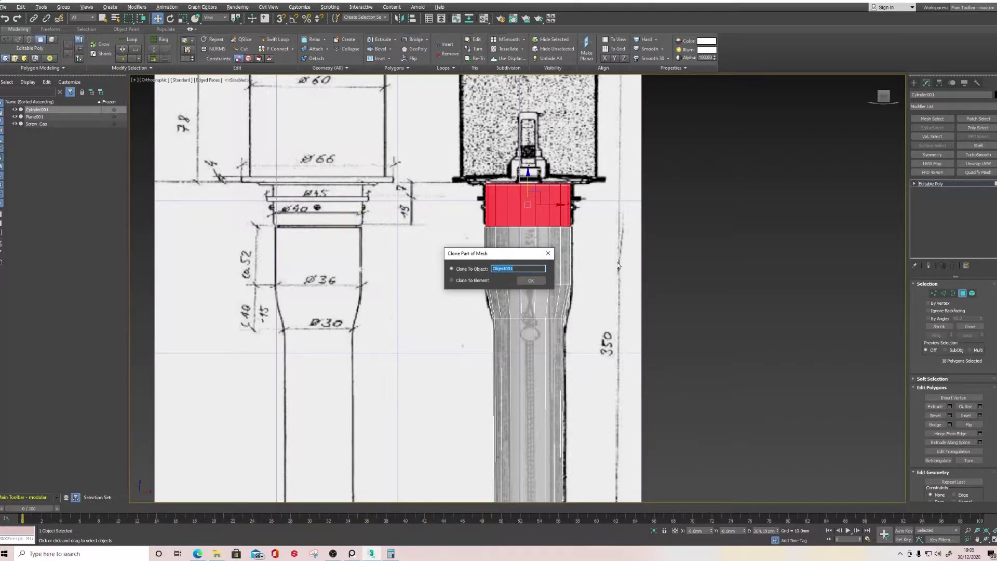
{"action": "type", "text": "Grenade_Head"}
{"action": "key", "text": "Return"}
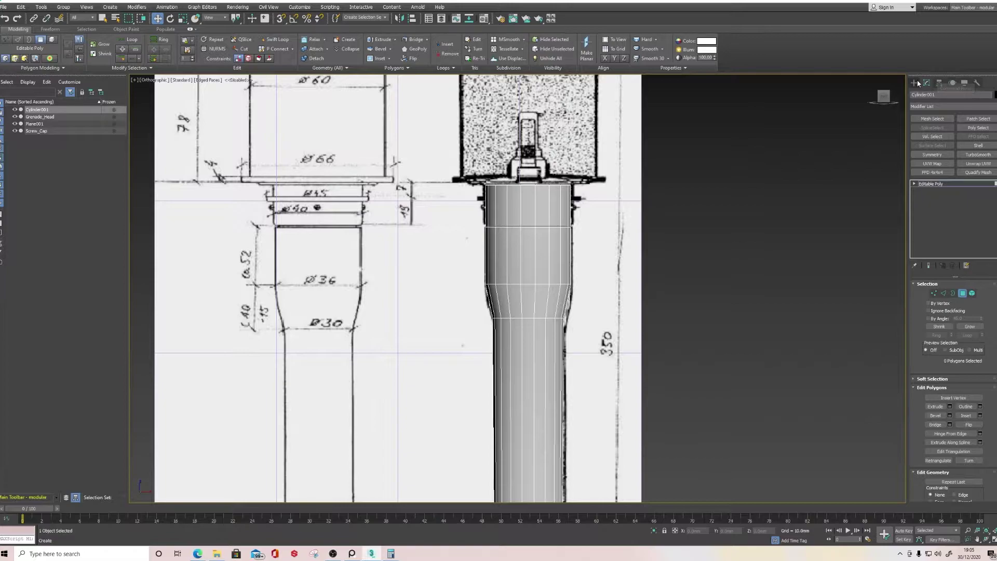
Step: Select the Grenade_Head ring and examine its pivot location and its fit against the handle from several angles
{"action": "left_click", "coordinate": [914, 82]}
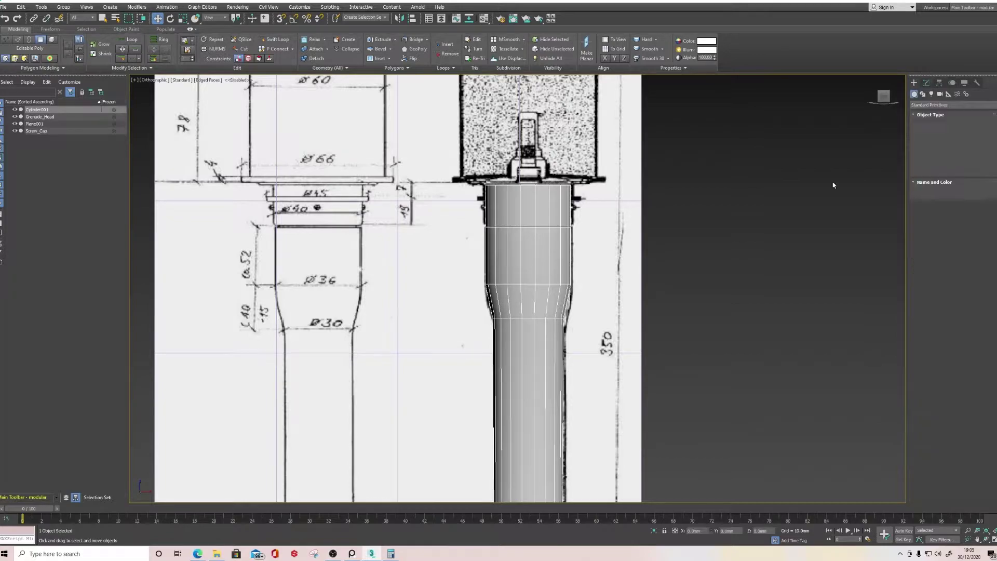
{"action": "left_click", "coordinate": [540, 183]}
{"action": "left_click", "coordinate": [552, 206]}
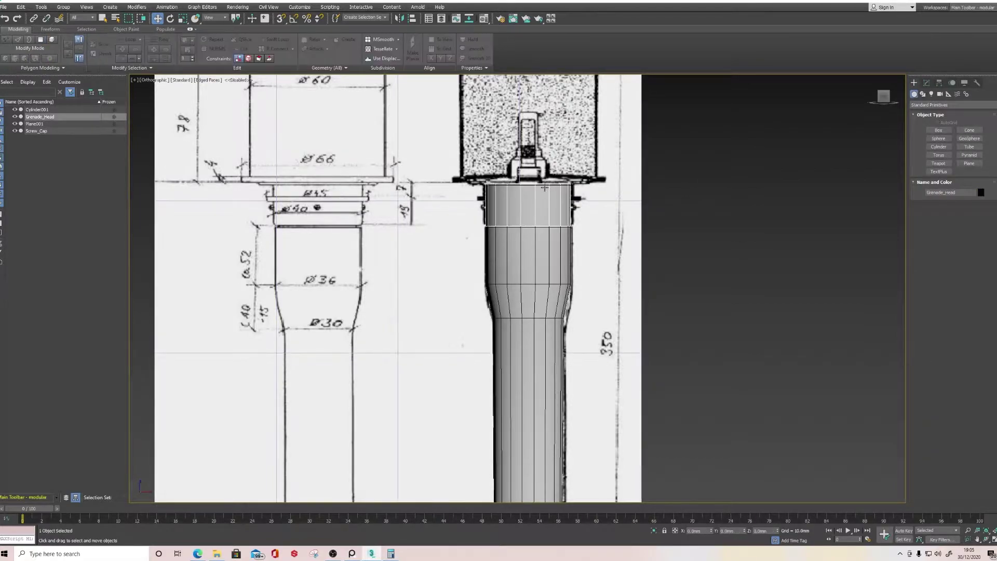
{"action": "middle_click_drag", "start_coordinate": [552, 207], "coordinate": [596, 202], "text": "alt"}
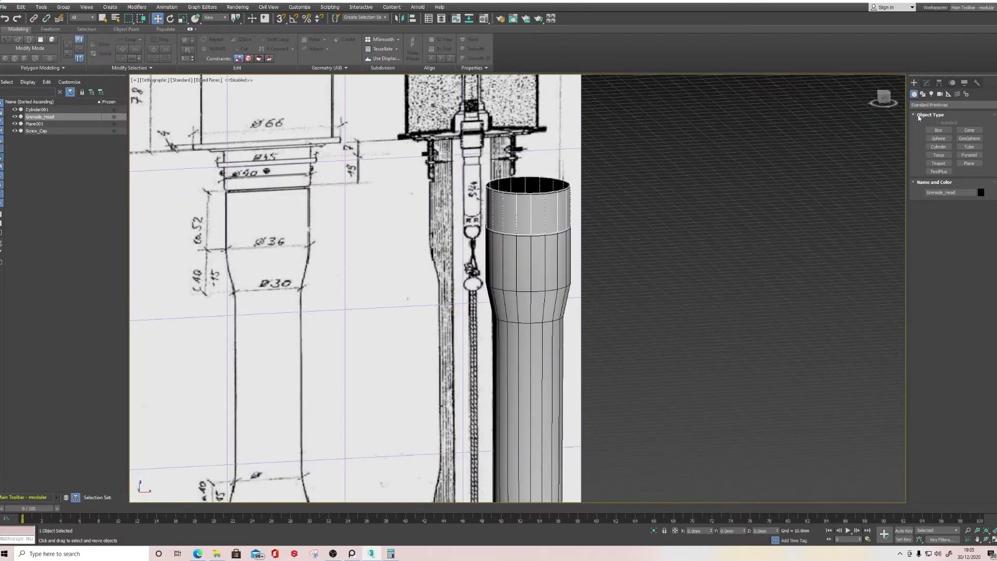
{"action": "scroll", "coordinate": [514, 254], "scroll_direction": "down", "scroll_amount": 5}
{"action": "middle_click_drag", "start_coordinate": [566, 373], "coordinate": [560, 335]}
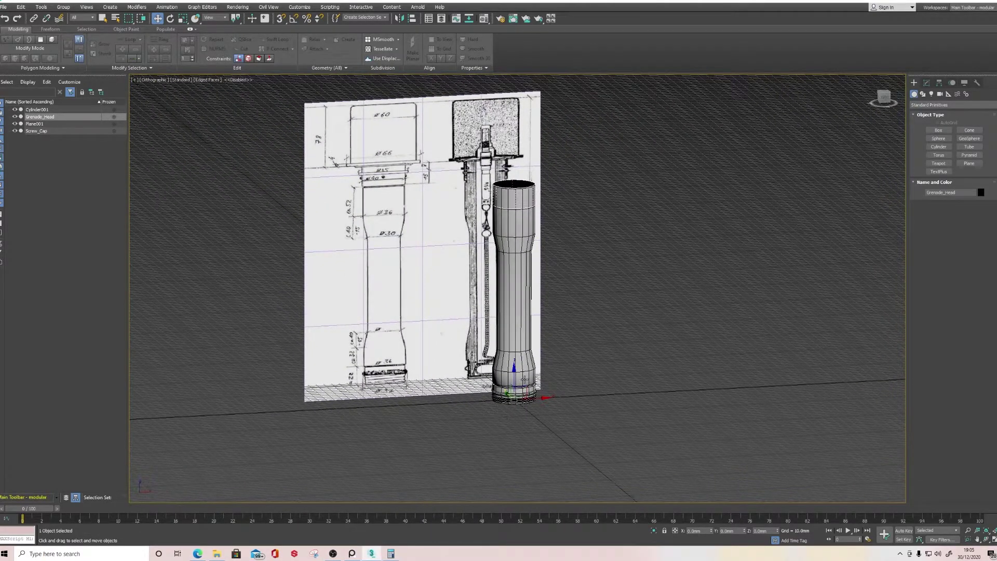
{"action": "left_click_drag", "start_coordinate": [518, 372], "coordinate": [535, 345]}
{"action": "scroll", "coordinate": [539, 184], "scroll_direction": "up", "scroll_amount": 4}
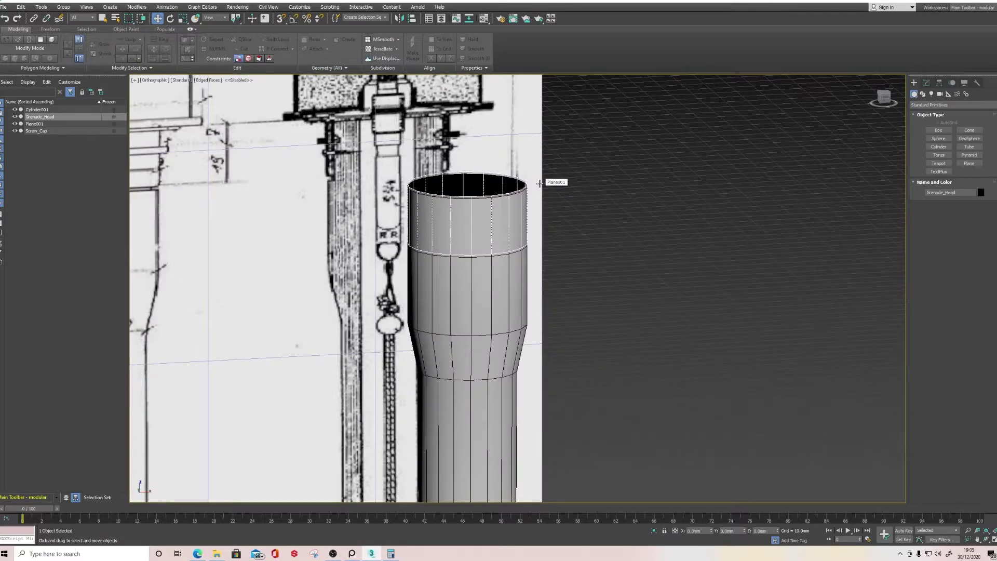
{"action": "scroll", "coordinate": [550, 194], "scroll_direction": "up", "scroll_amount": 2}
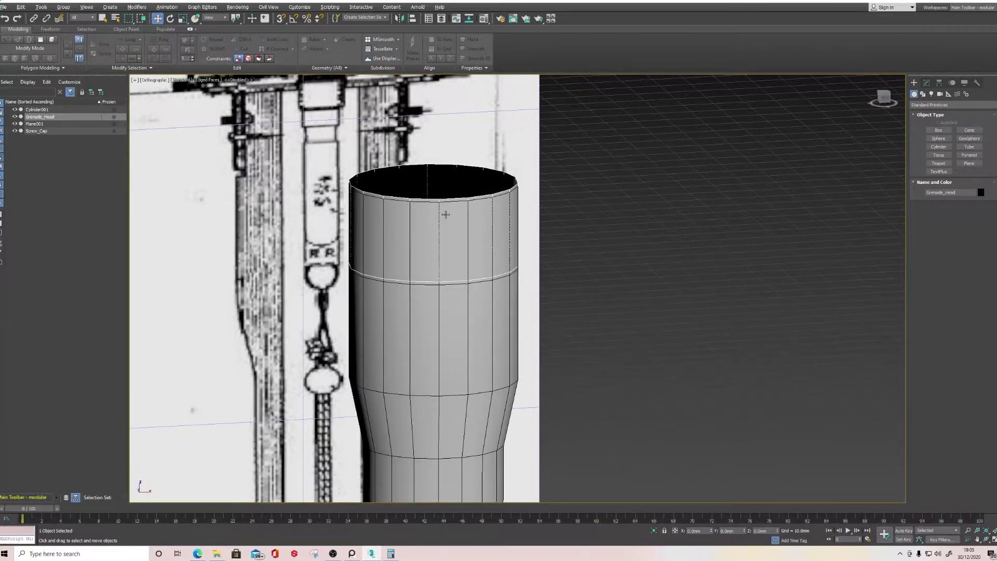
{"action": "scroll", "coordinate": [445, 214], "scroll_direction": "down", "scroll_amount": 2}
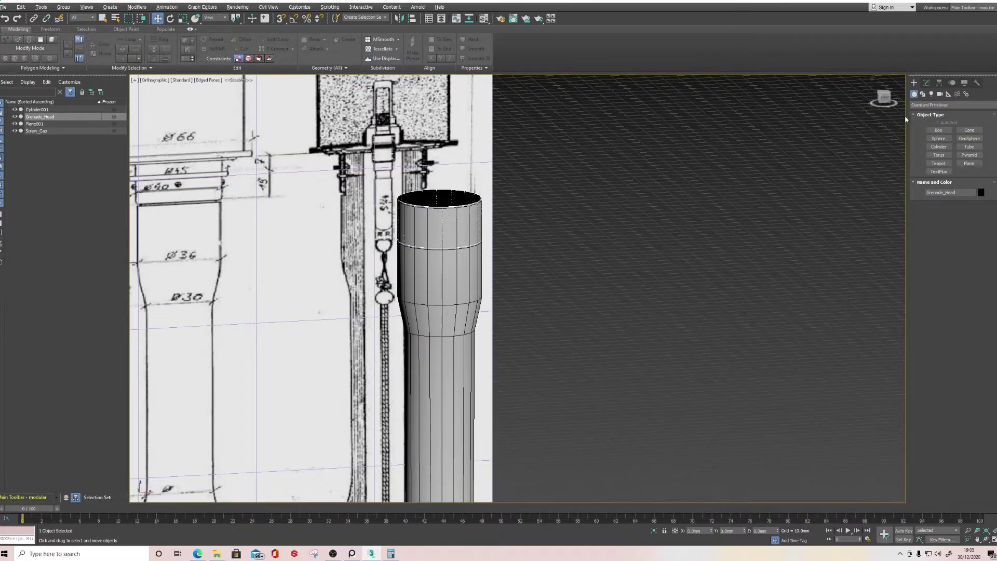
Step: Center the Grenade_Head's pivot on the object and leave pivot editing
{"action": "left_click", "coordinate": [942, 83]}
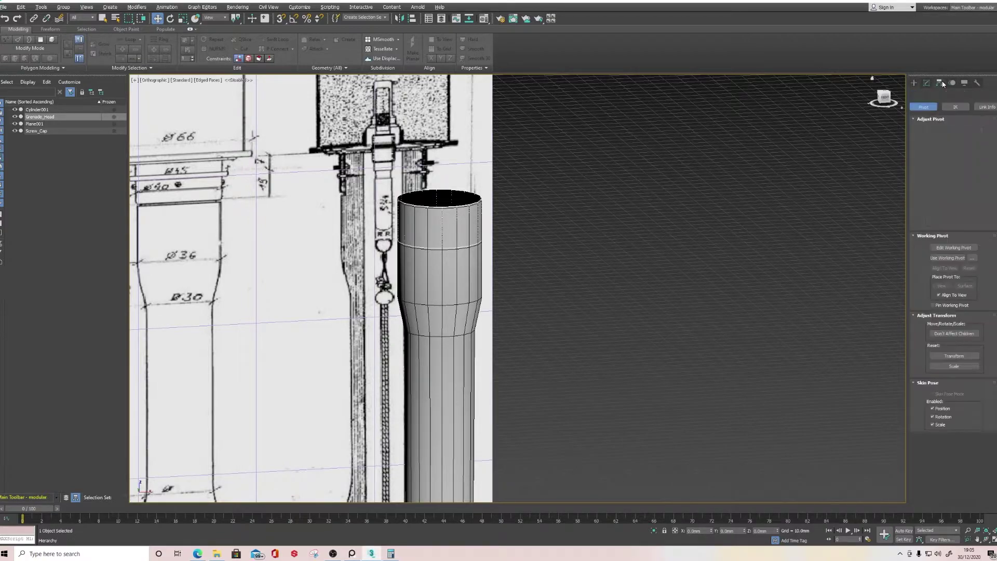
{"action": "left_click", "coordinate": [954, 137]}
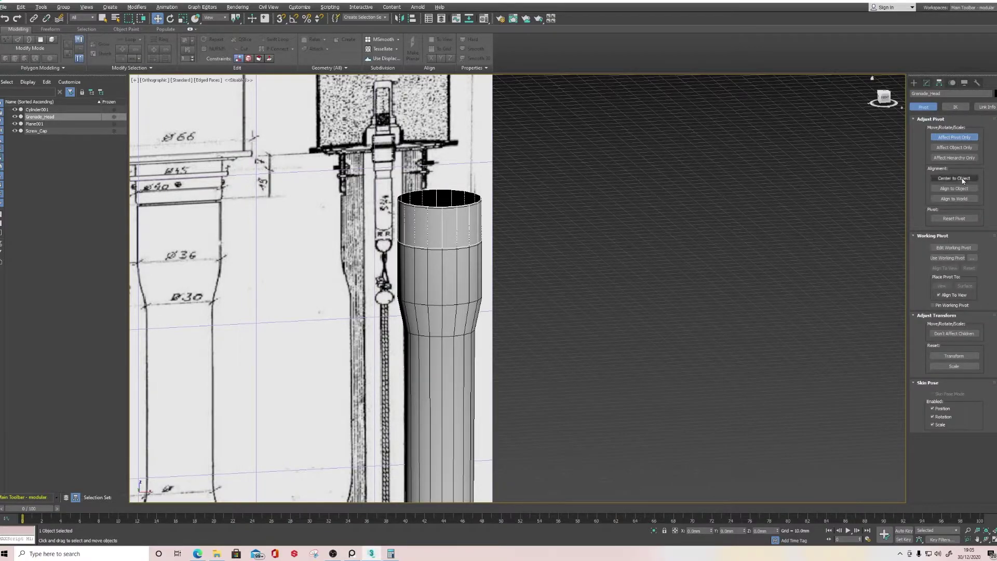
{"action": "left_click", "coordinate": [962, 180]}
{"action": "middle_click_drag", "start_coordinate": [556, 199], "coordinate": [683, 208]}
{"action": "middle_click_drag", "start_coordinate": [683, 208], "coordinate": [660, 218], "text": "alt"}
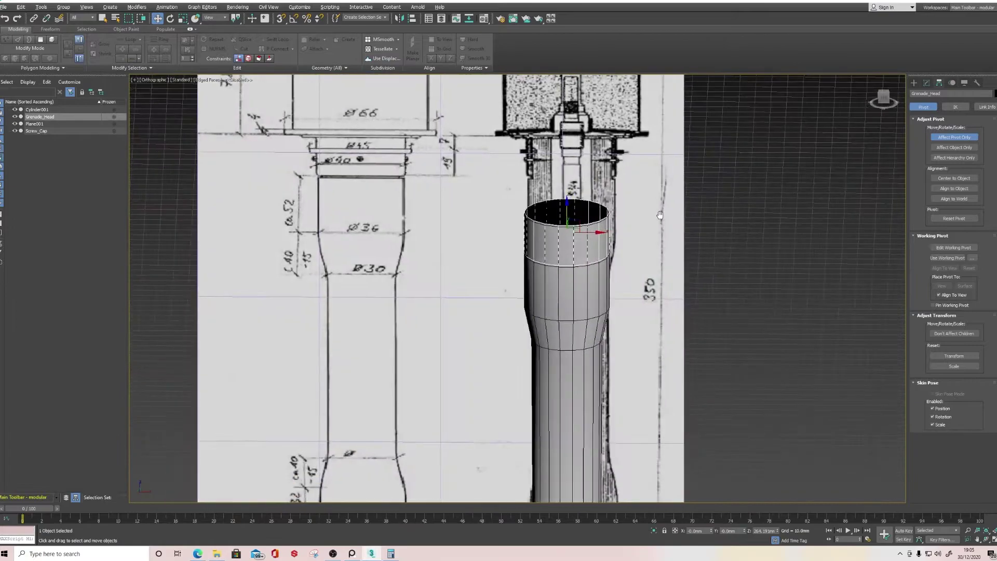
{"action": "left_click", "coordinate": [913, 83]}
Step: Scale the Grenade_Head up slightly and uniformly so it overhangs the handle, checking the overhang from below
{"action": "key", "text": "e"}
{"action": "scroll", "coordinate": [565, 286], "scroll_direction": "up", "scroll_amount": 3}
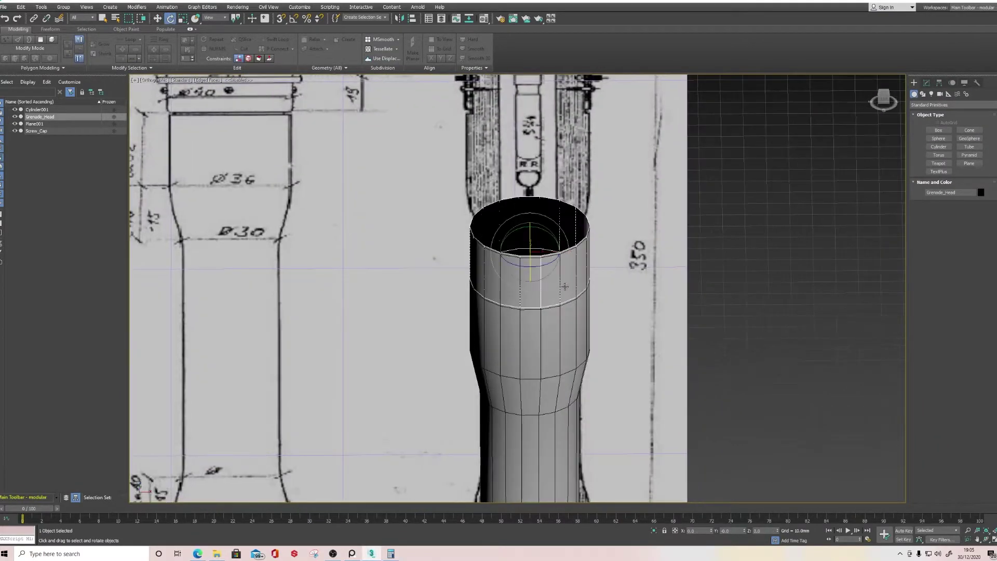
{"action": "key", "text": "r"}
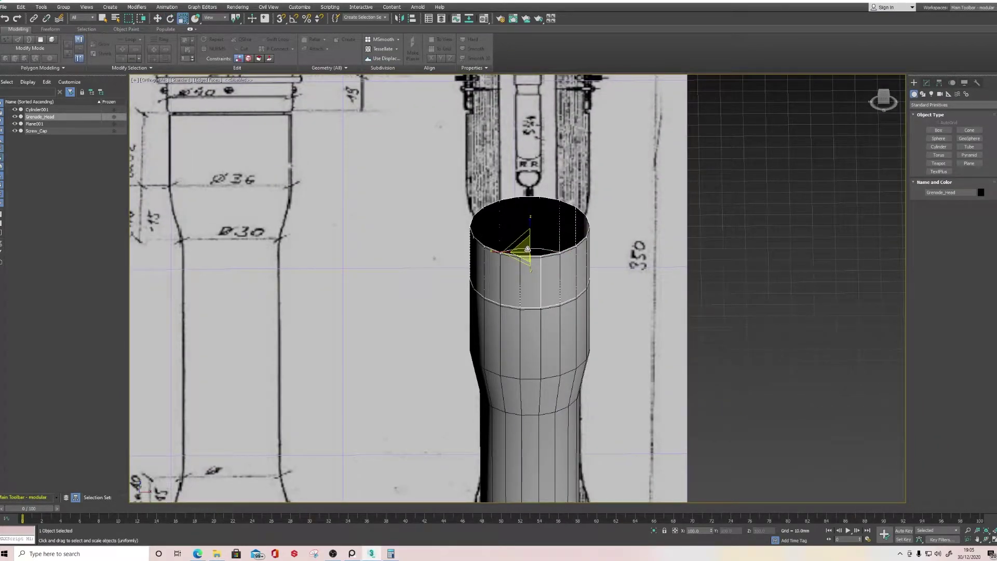
{"action": "scroll", "coordinate": [518, 317], "scroll_direction": "down", "scroll_amount": 4}
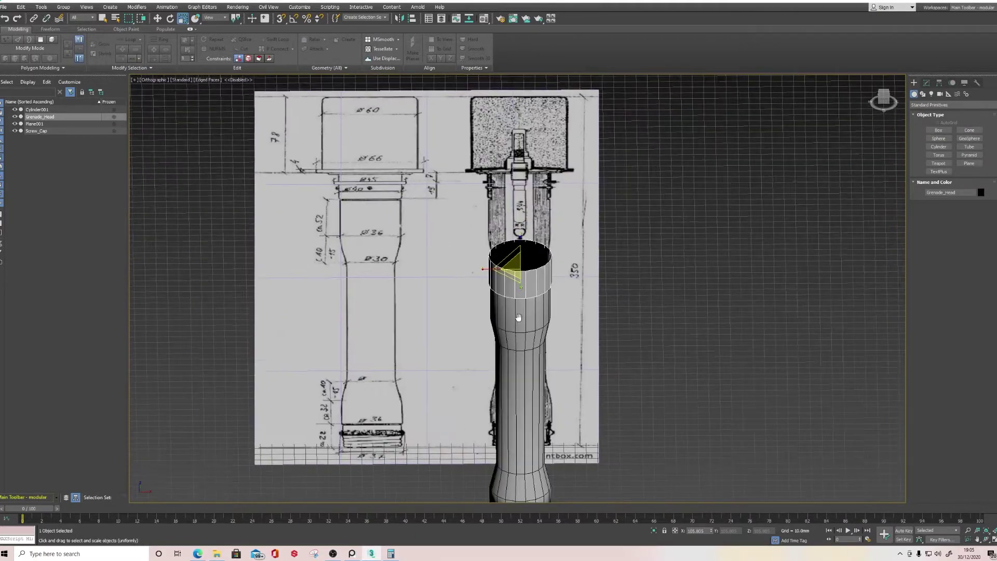
{"action": "middle_click_drag", "start_coordinate": [518, 317], "coordinate": [519, 296], "text": "alt"}
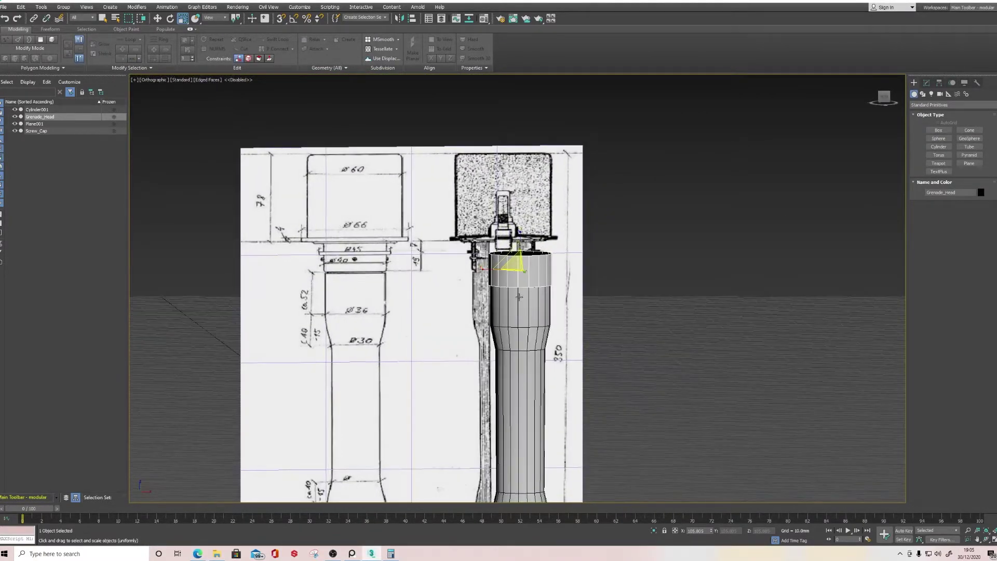
{"action": "scroll", "coordinate": [507, 293], "scroll_direction": "up", "scroll_amount": 4}
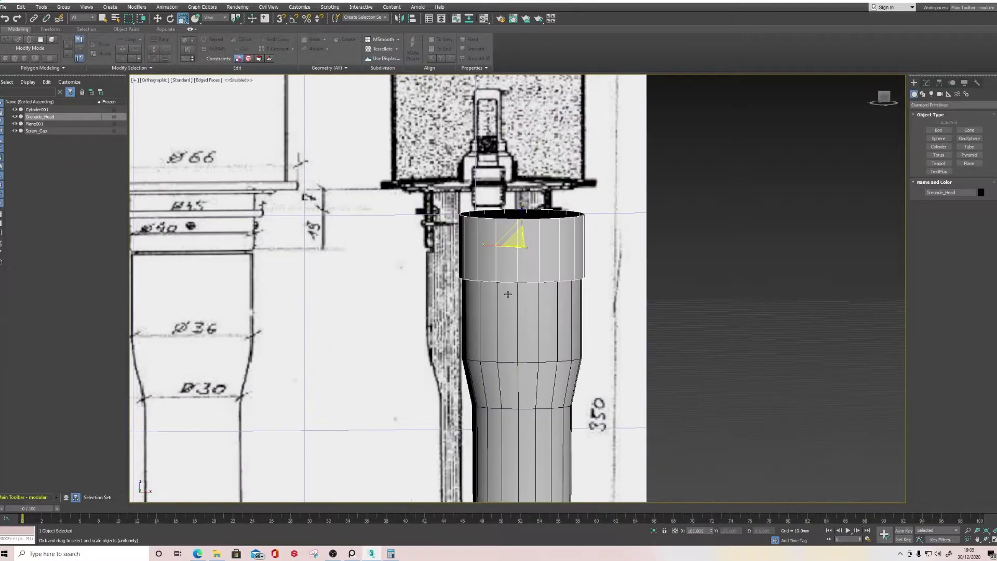
{"action": "middle_click_drag", "start_coordinate": [522, 278], "coordinate": [526, 300]}
{"action": "scroll", "coordinate": [524, 300], "scroll_direction": "up", "scroll_amount": 2}
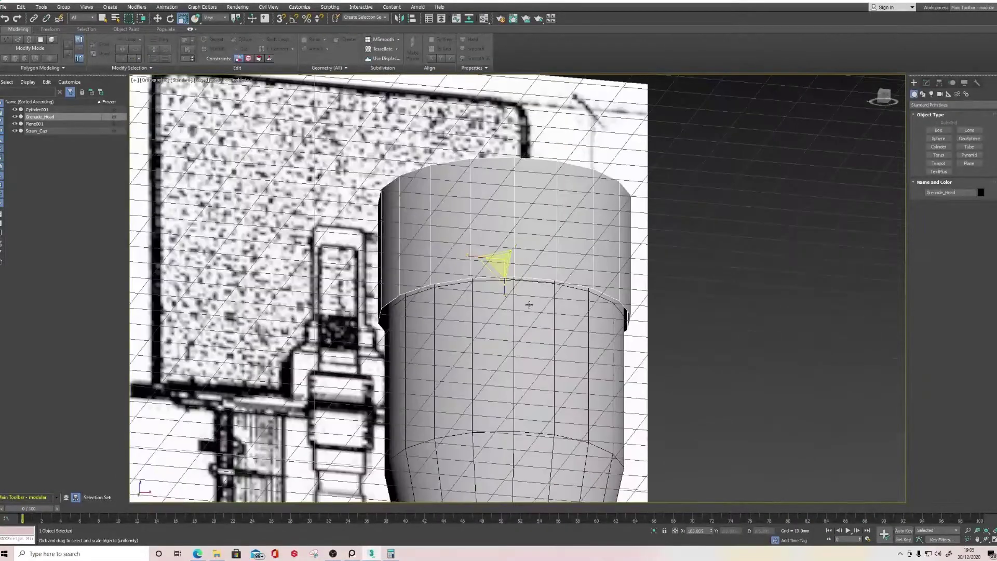
Step: Lower the handle's edge loop under the Grenade_Head slightly and bring the handle's top edge loop down close to it
{"action": "left_click", "coordinate": [787, 311]}
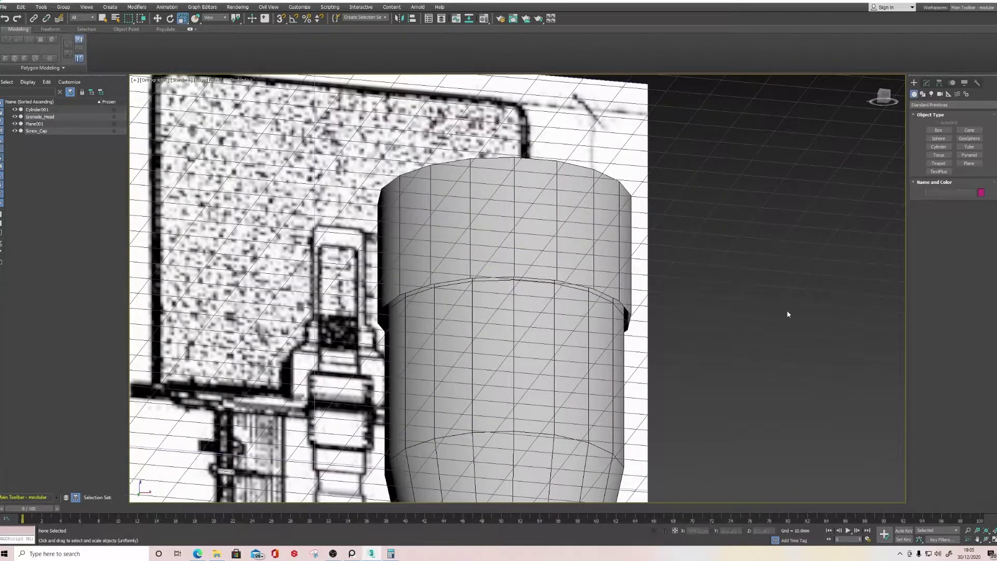
{"action": "left_click", "coordinate": [523, 345]}
{"action": "left_click", "coordinate": [927, 84]}
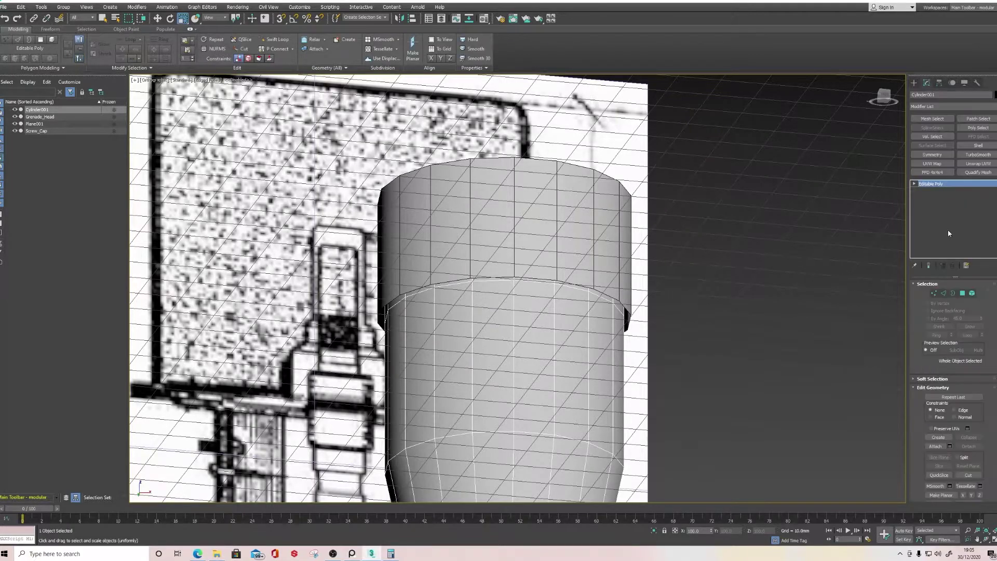
{"action": "left_click", "coordinate": [943, 293]}
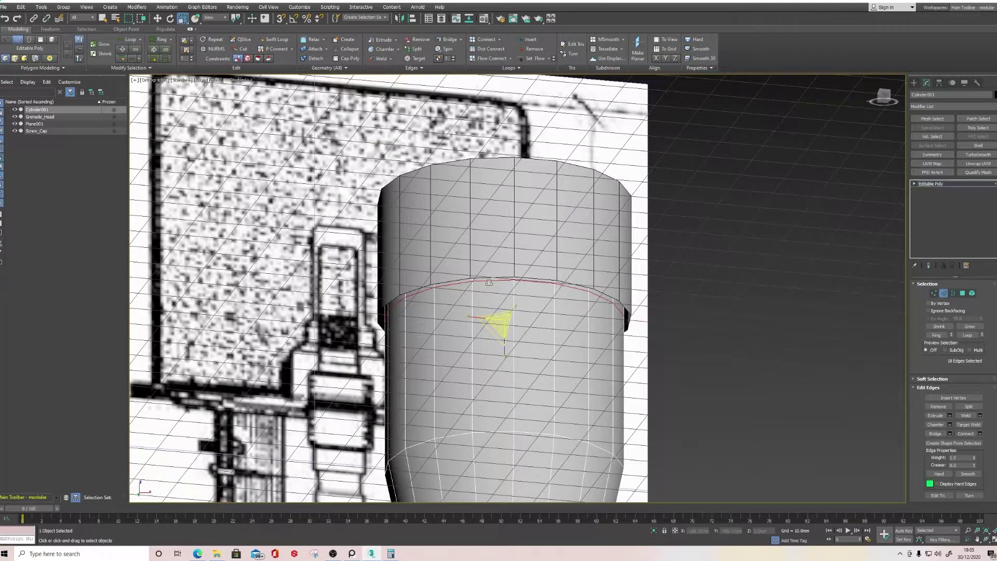
{"action": "key", "text": "w"}
{"action": "mouse_move", "coordinate": [505, 293]}
{"action": "middle_mouse_down", "text": "alt"}
{"action": "mouse_move", "coordinate": [519, 305]}
{"action": "mouse_move", "coordinate": [508, 297]}
{"action": "middle_mouse_up", "text": "alt"}
{"action": "left_click_drag", "start_coordinate": [506, 296], "coordinate": [507, 299]}
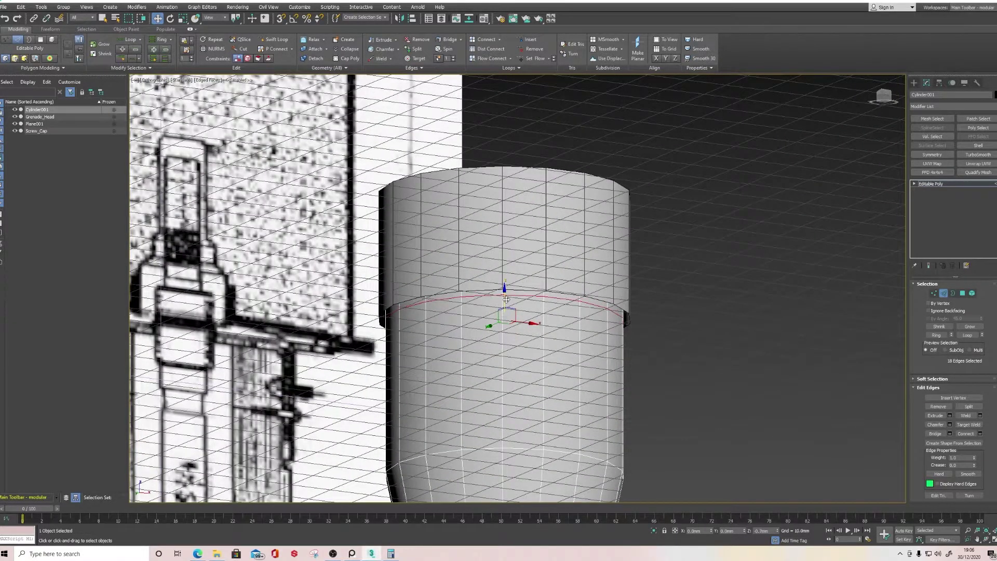
{"action": "middle_click_drag", "start_coordinate": [506, 300], "coordinate": [484, 253], "text": "alt"}
{"action": "left_click_drag", "start_coordinate": [504, 197], "coordinate": [508, 327]}
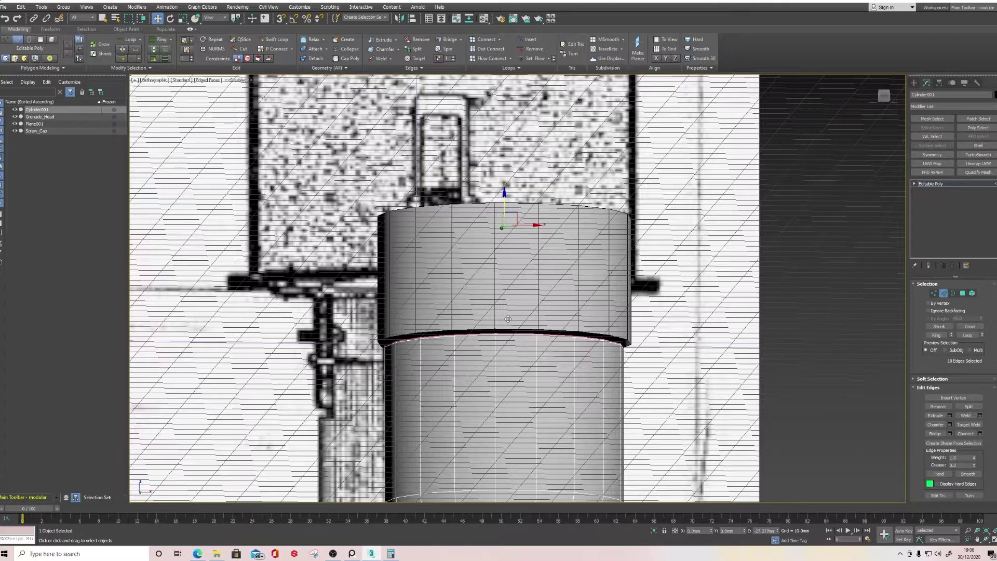
Step: Scale the handle's top edge loop inward and extrude it slightly upward into a tapered rim under the Grenade_Head
{"action": "key", "text": "r"}
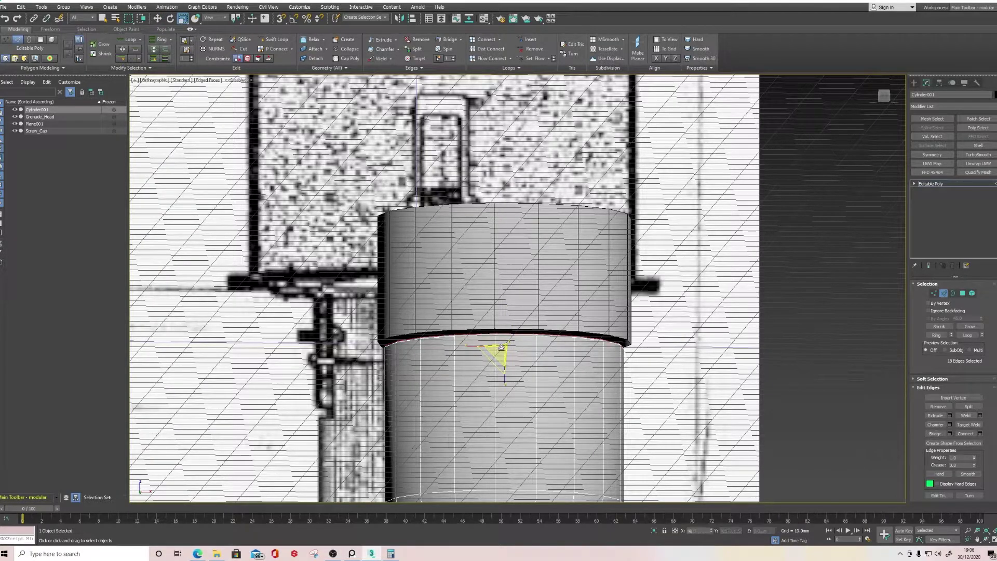
{"action": "key", "text": "w"}
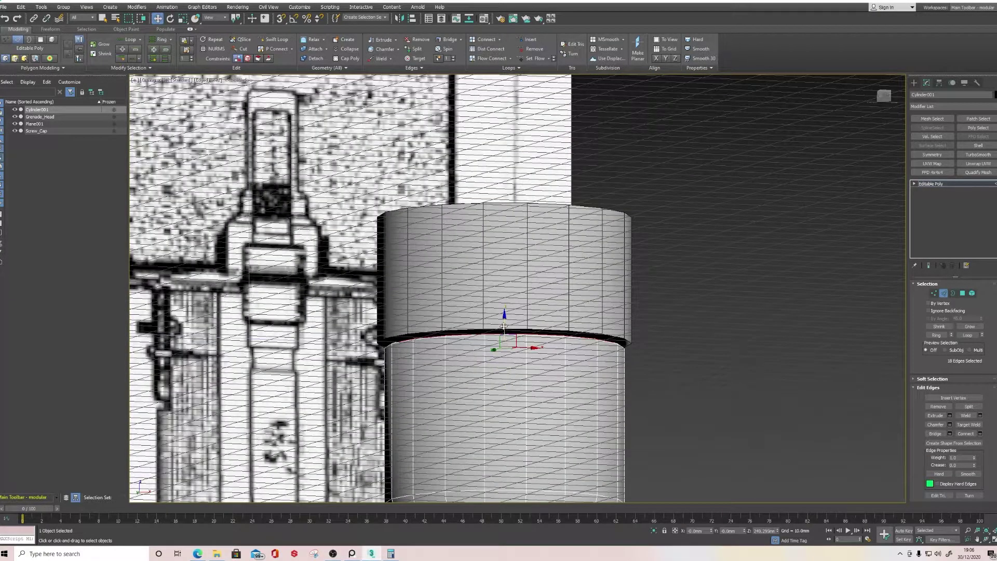
{"action": "left_click_drag", "start_coordinate": [503, 327], "coordinate": [503, 319], "text": "shift"}
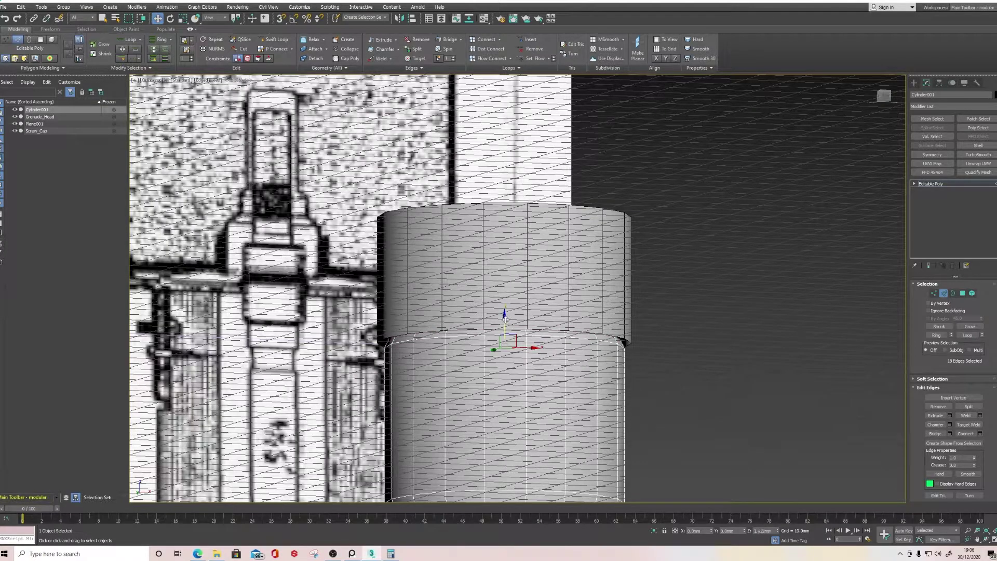
{"action": "key", "text": "r"}
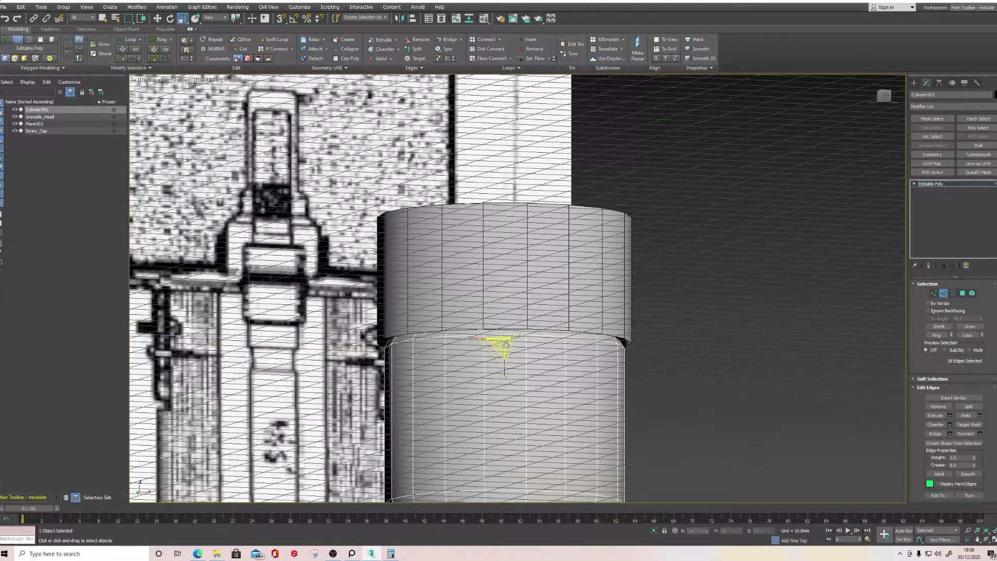
{"action": "middle_click_drag", "start_coordinate": [674, 304], "coordinate": [652, 276]}
Step: Lower the Grenade_Head onto the handle's tapered rim and scale it uniformly to slightly wider than the handle
{"action": "left_click", "coordinate": [913, 84]}
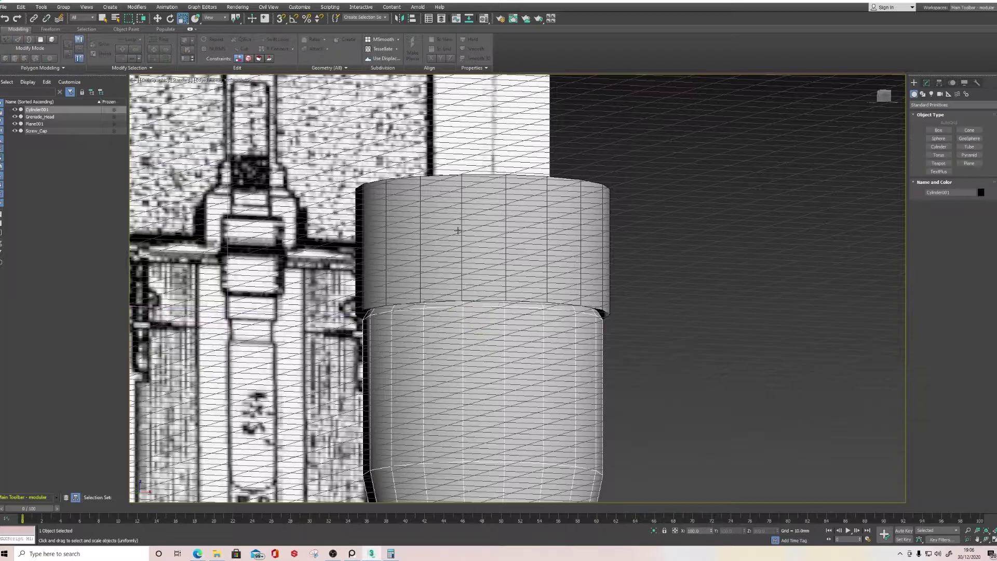
{"action": "left_click", "coordinate": [457, 230]}
{"action": "scroll", "coordinate": [508, 268], "scroll_direction": "up", "scroll_amount": 3}
{"action": "scroll", "coordinate": [513, 274], "scroll_direction": "up", "scroll_amount": 2}
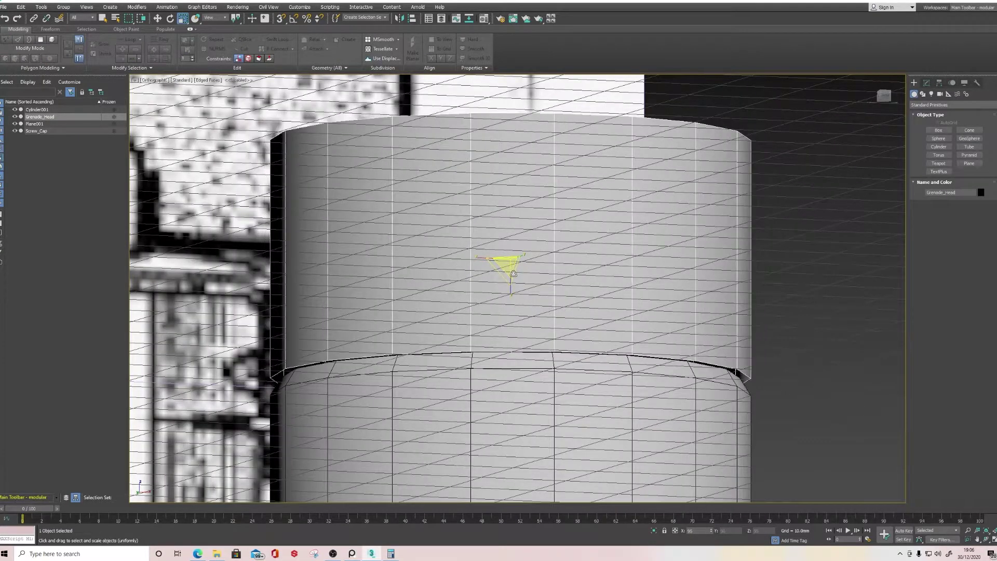
{"action": "key", "text": "w"}
{"action": "left_click_drag", "start_coordinate": [513, 234], "coordinate": [513, 257]}
{"action": "scroll", "coordinate": [514, 267], "scroll_direction": "up", "scroll_amount": 3}
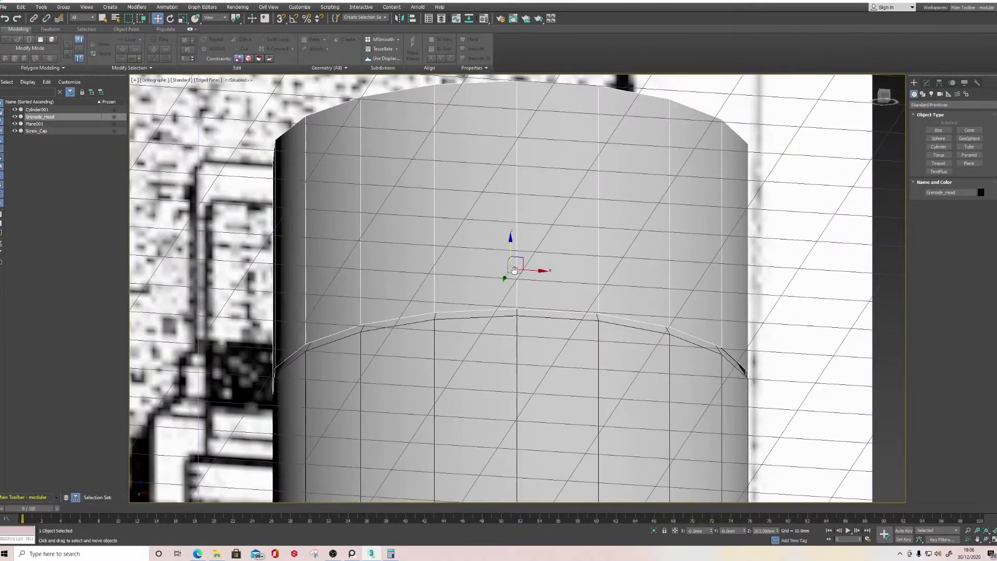
{"action": "key", "text": "r"}
{"action": "left_click_drag", "start_coordinate": [510, 271], "coordinate": [508, 266]}
{"action": "key", "text": "w"}
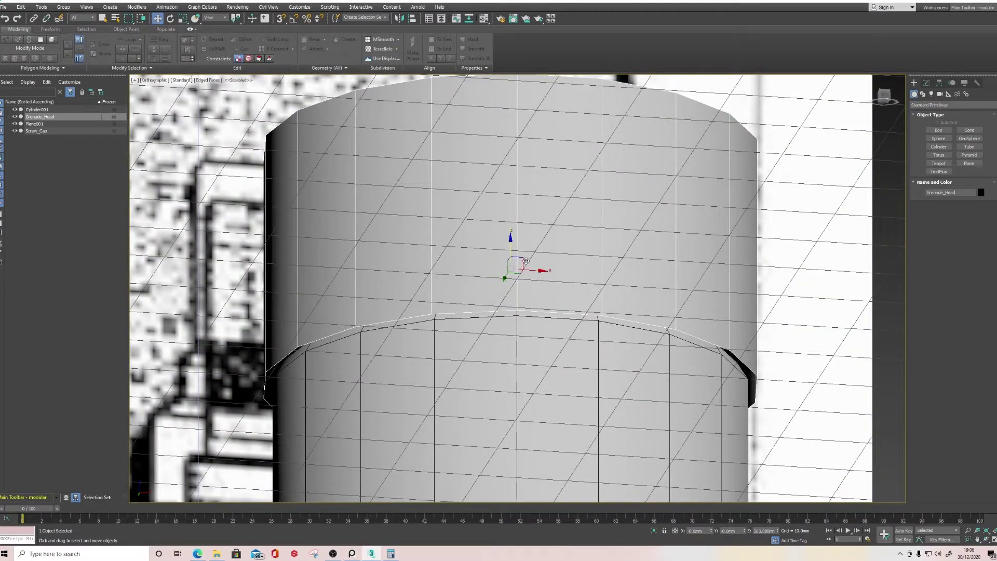
Step: Extend the Grenade_Head's lower border edges inward toward the handle and raise the new inner edge loop slightly
{"action": "left_click", "coordinate": [927, 83]}
{"action": "left_click", "coordinate": [943, 293]}
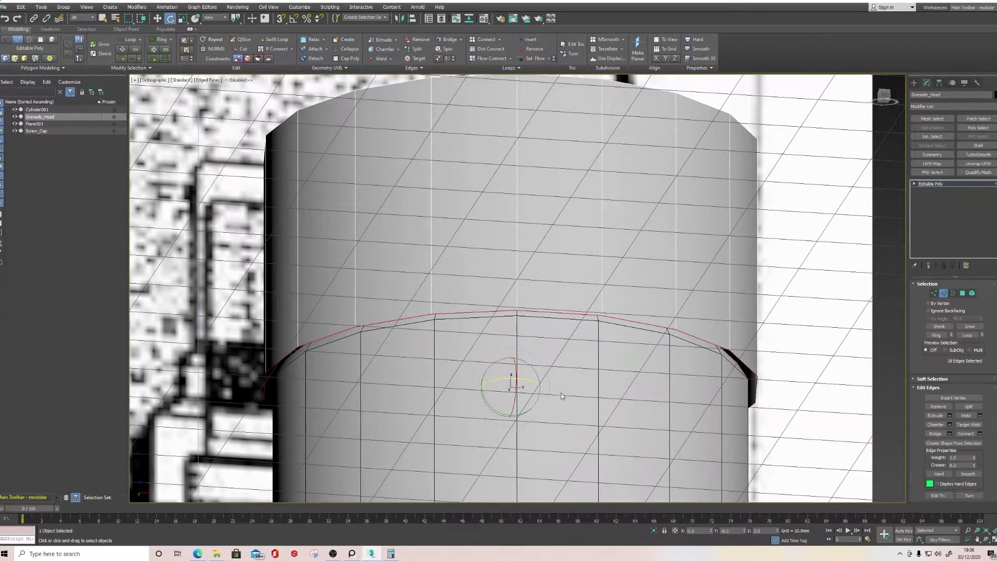
{"action": "key", "text": "r"}
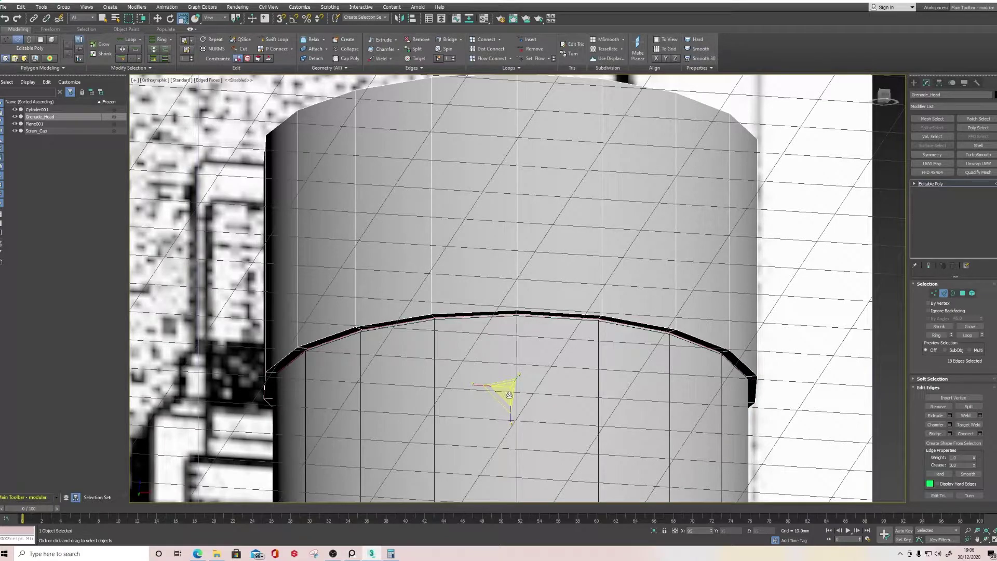
{"action": "key", "text": "w"}
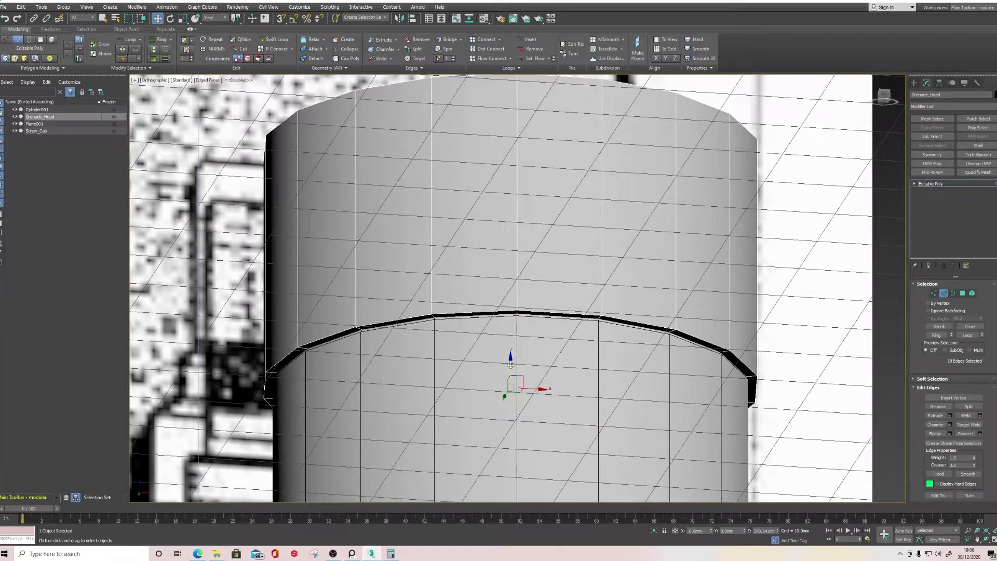
{"action": "left_click_drag", "start_coordinate": [510, 365], "coordinate": [511, 362]}
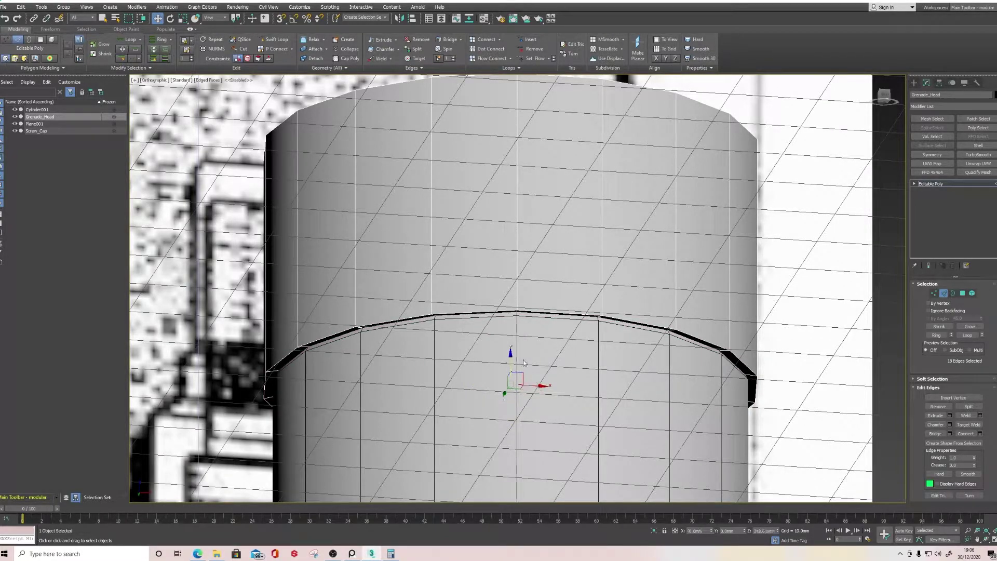
Step: Chamfer the outer lower edge loop of the Grenade_Head by about 0.56 mm with one segment
{"action": "double_click", "coordinate": [406, 321]}
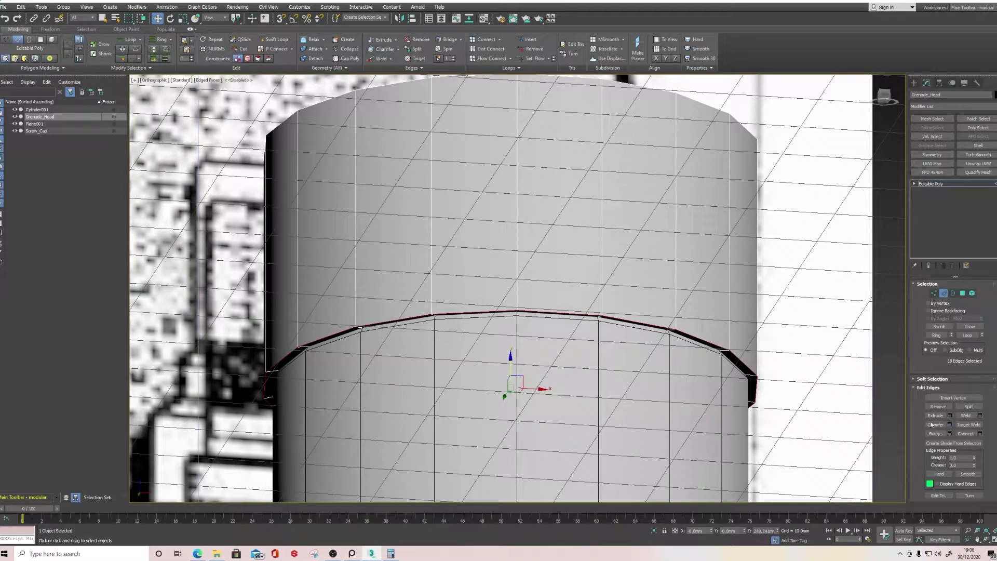
{"action": "left_click", "coordinate": [950, 425]}
{"action": "mouse_move", "coordinate": [523, 305]}
{"action": "left_mouse_down"}
{"action": "mouse_move", "coordinate": [524, 314]}
{"action": "mouse_move", "coordinate": [523, 304]}
{"action": "left_mouse_up"}
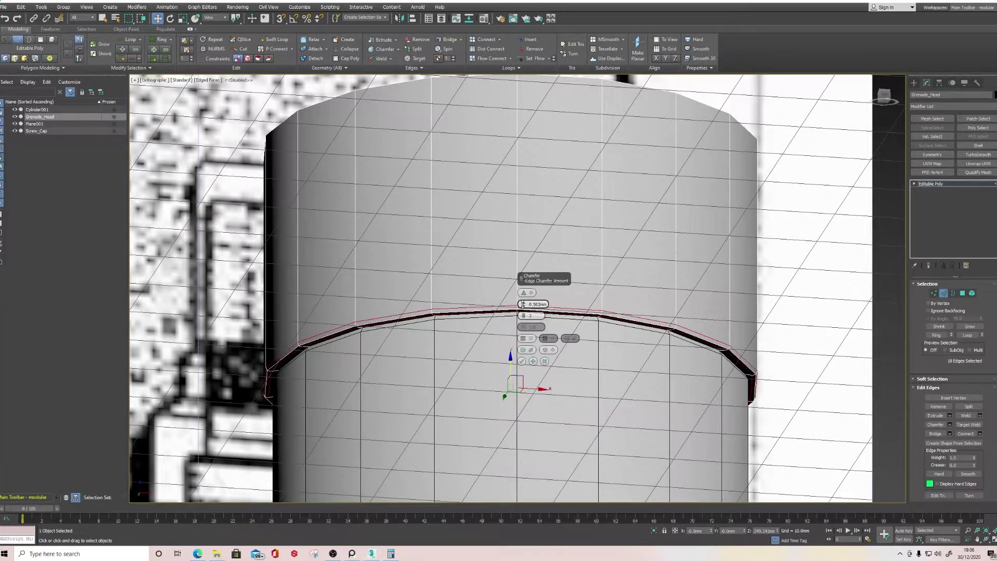
{"action": "left_click", "coordinate": [521, 361]}
Step: Examine the chamfered Grenade_Head on the handle and compare it with the head, flange and collar dimensions on the blueprint
{"action": "scroll", "coordinate": [501, 341], "scroll_direction": "down", "scroll_amount": 2}
{"action": "scroll", "coordinate": [502, 341], "scroll_direction": "down", "scroll_amount": 4}
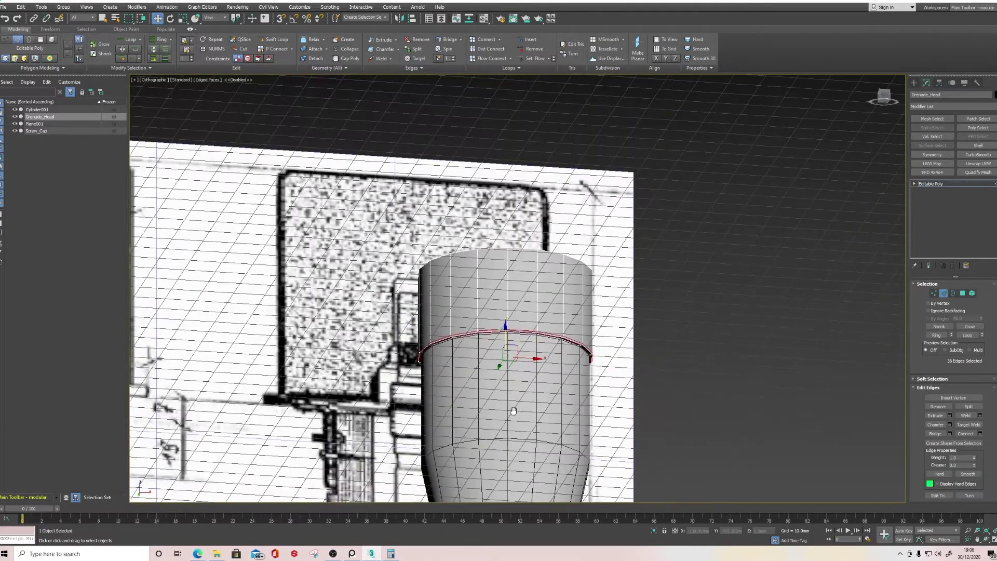
{"action": "middle_click_drag", "start_coordinate": [514, 410], "coordinate": [500, 314]}
{"action": "middle_click_drag", "start_coordinate": [500, 314], "coordinate": [517, 401], "text": "alt"}
{"action": "scroll", "coordinate": [549, 392], "scroll_direction": "up", "scroll_amount": 4}
{"action": "scroll", "coordinate": [603, 363], "scroll_direction": "down", "scroll_amount": 5}
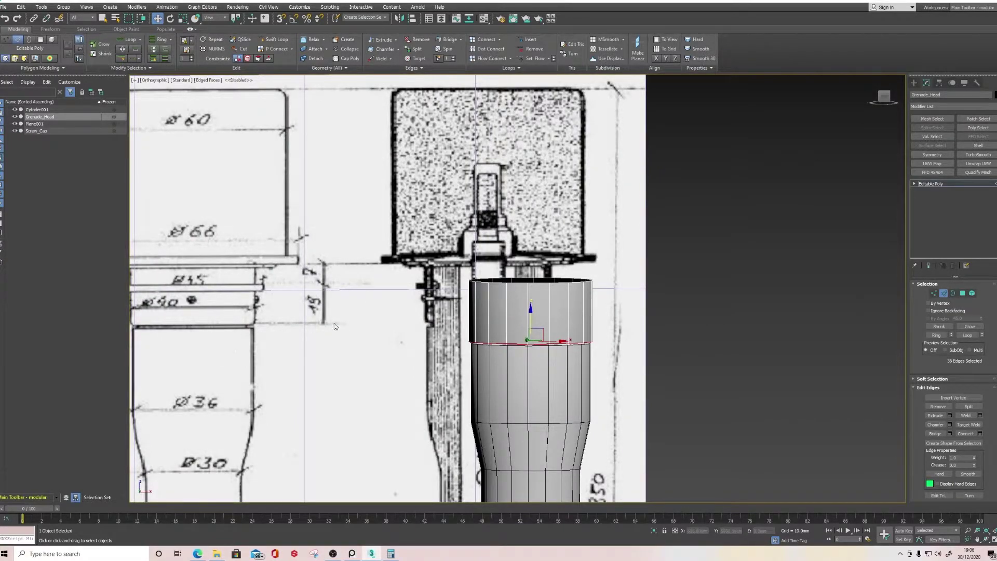
{"action": "middle_click_drag", "start_coordinate": [334, 326], "coordinate": [459, 289]}
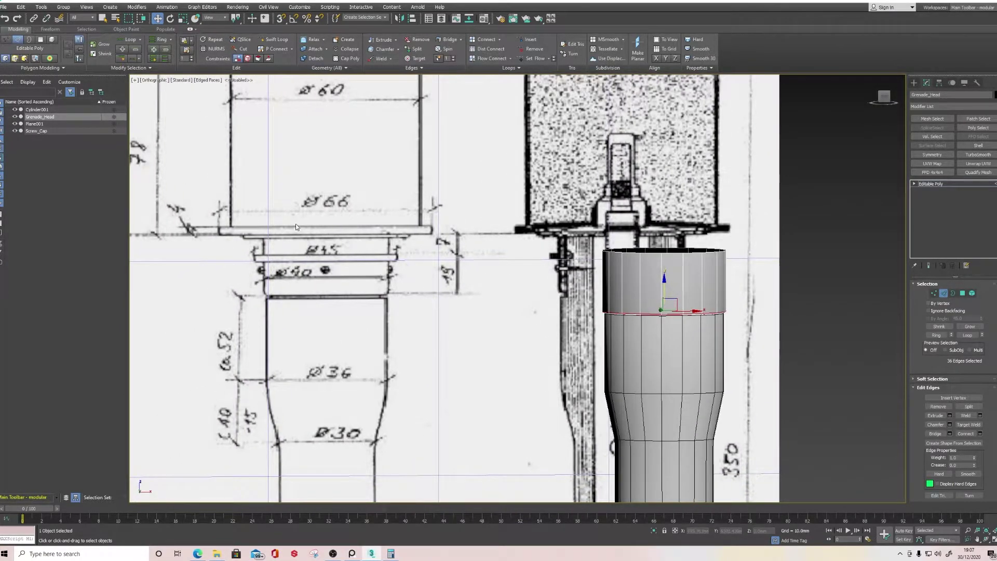
{"action": "middle_click_drag", "start_coordinate": [296, 227], "coordinate": [307, 289]}
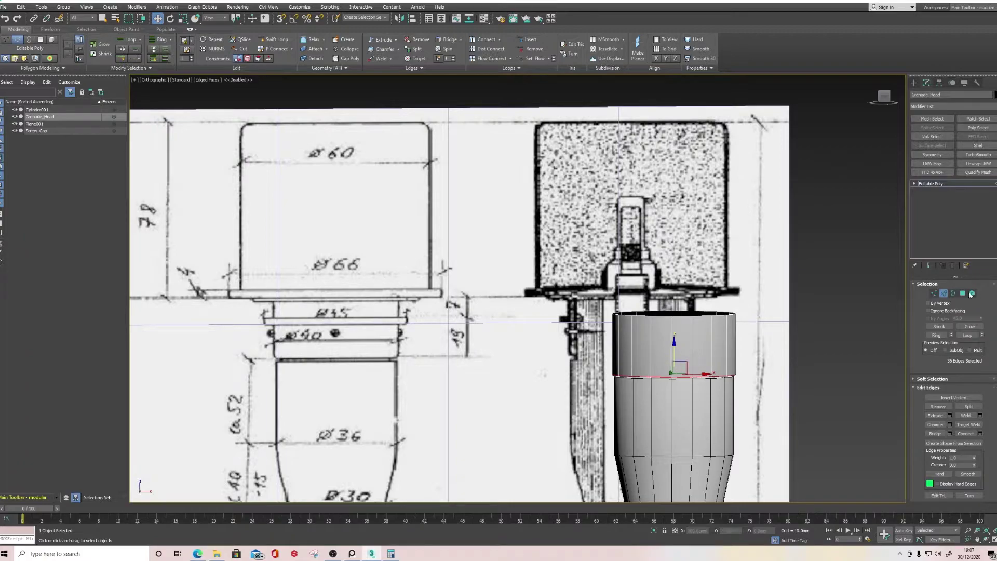
{"action": "middle_click_drag", "start_coordinate": [669, 350], "coordinate": [625, 336]}
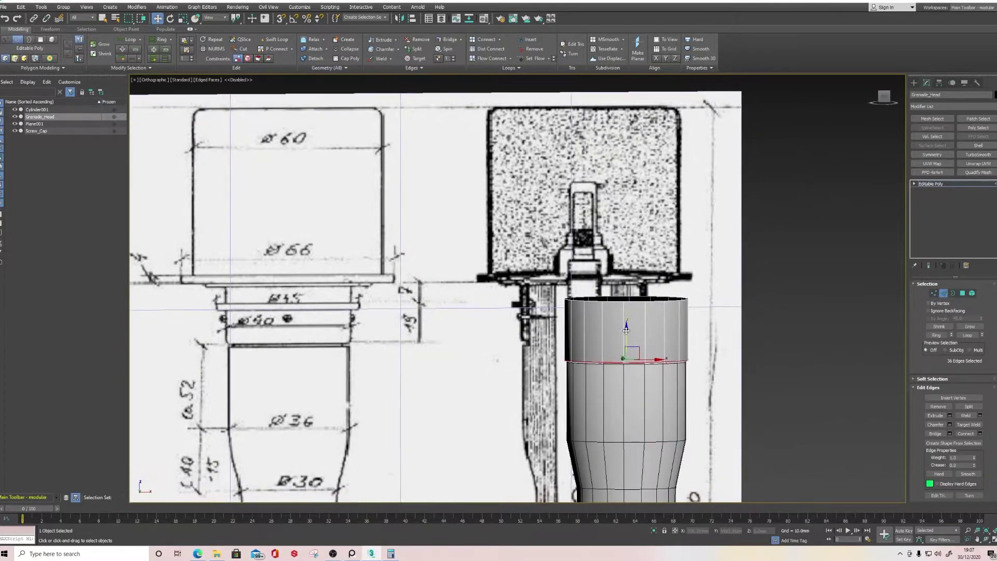
Step: Switch to the Front view and select an edge on the top border of the Grenade_Head, below the blueprint's flange
{"action": "left_click", "coordinate": [883, 97]}
{"action": "key", "text": "f"}
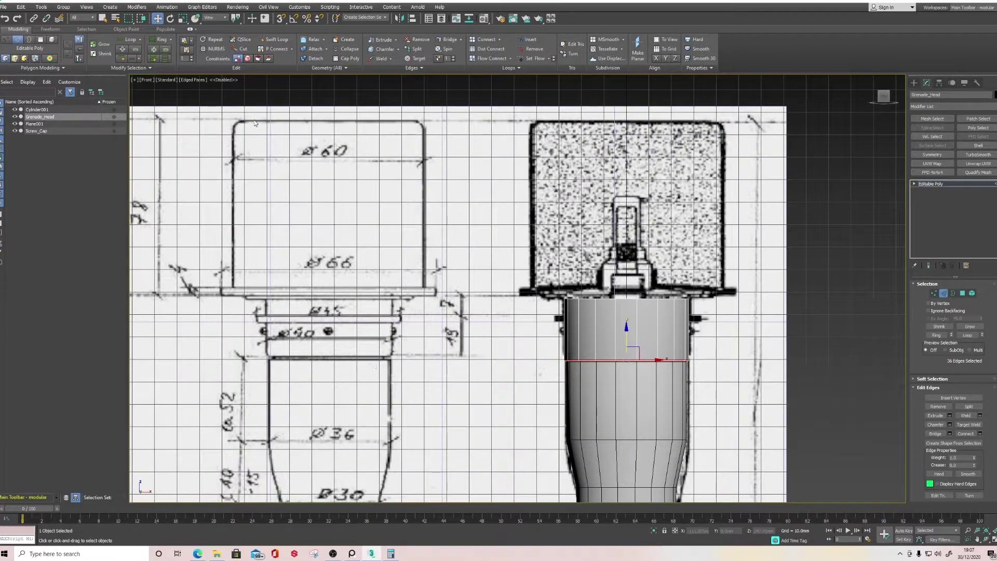
{"action": "middle_click_drag", "start_coordinate": [618, 291], "coordinate": [514, 297]}
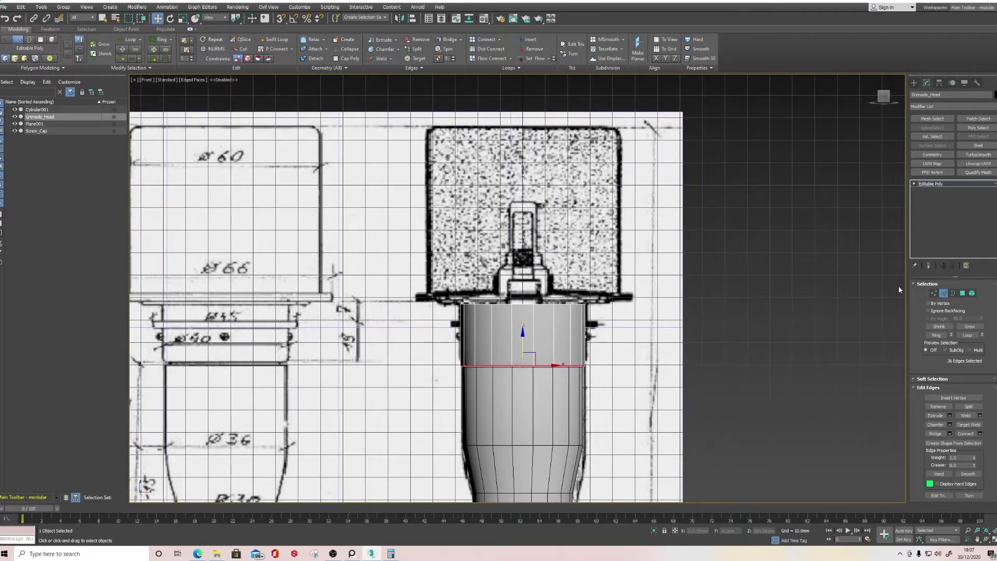
{"action": "left_click", "coordinate": [524, 309]}
{"action": "scroll", "coordinate": [522, 310], "scroll_direction": "up", "scroll_amount": 3}
{"action": "scroll", "coordinate": [521, 311], "scroll_direction": "down", "scroll_amount": 3}
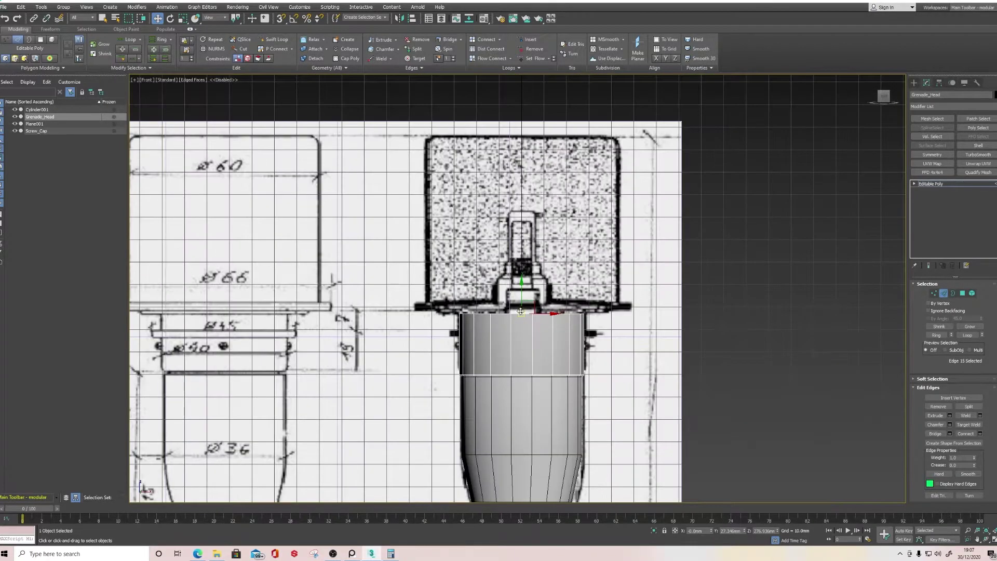
{"action": "middle_click_drag", "start_coordinate": [206, 327], "coordinate": [359, 287]}
{"action": "key", "text": "e"}
{"action": "key", "text": "r"}
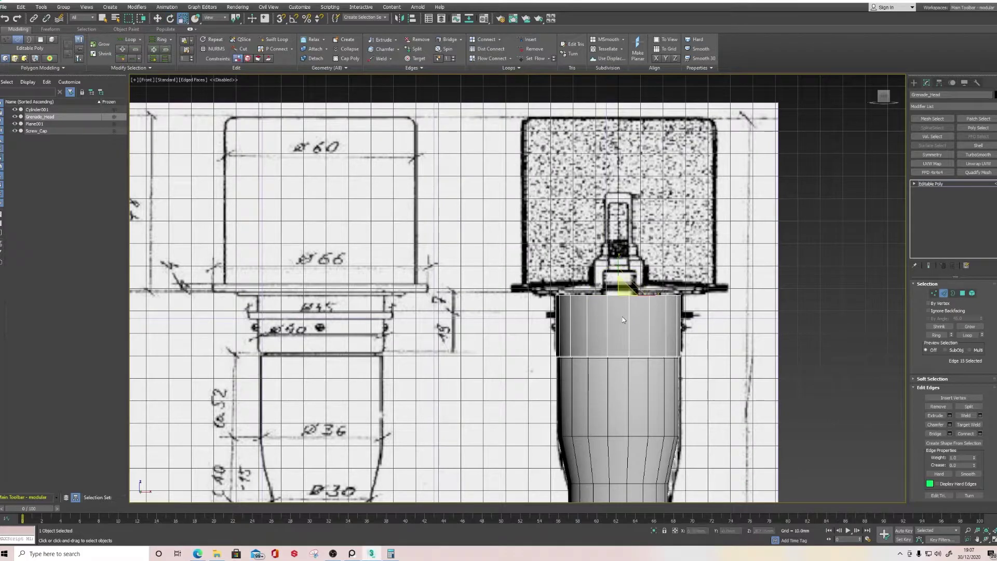
{"action": "middle_click_drag", "start_coordinate": [644, 275], "coordinate": [548, 251]}
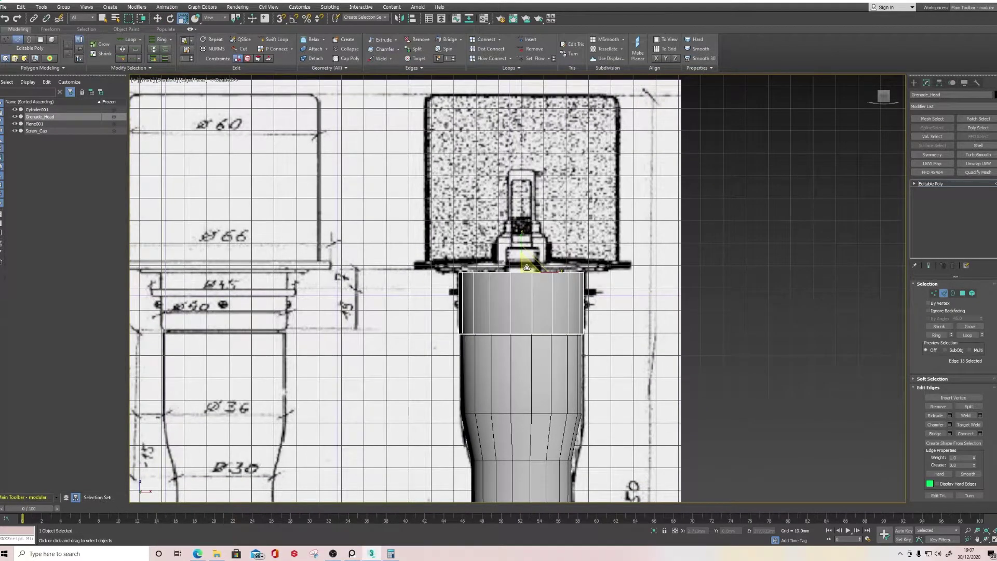
{"action": "left_click_drag", "start_coordinate": [527, 265], "coordinate": [569, 241]}
{"action": "middle_click_drag", "start_coordinate": [521, 313], "coordinate": [523, 316], "text": "alt"}
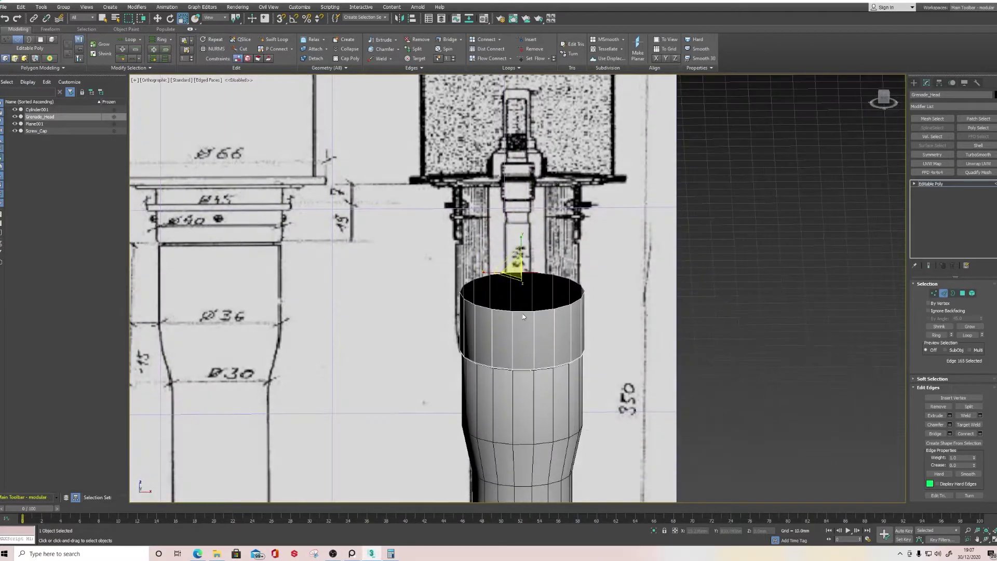
{"action": "double_click", "coordinate": [520, 311]}
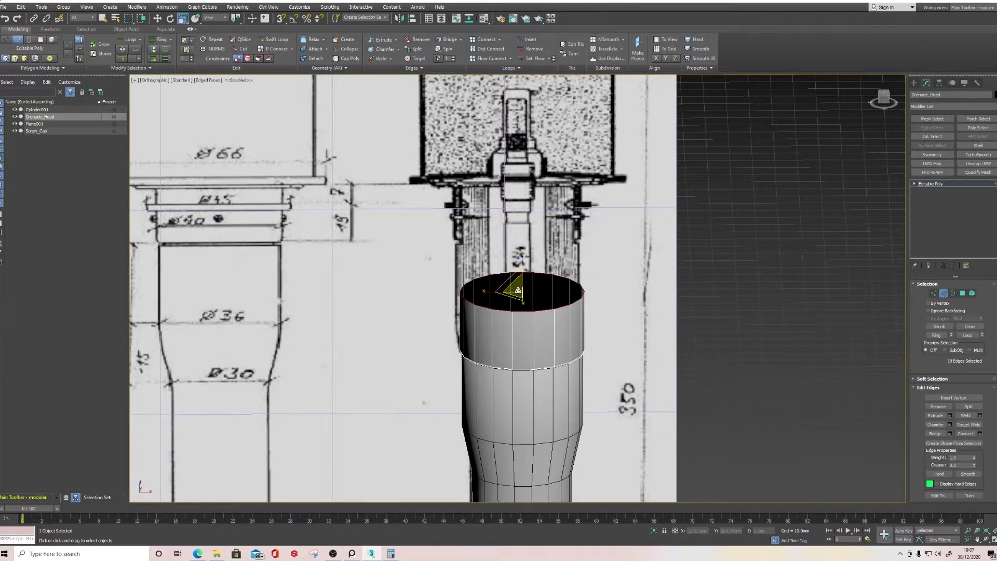
{"action": "mouse_move", "coordinate": [517, 292]}
{"action": "left_mouse_down", "text": "shift"}
{"action": "mouse_move", "coordinate": [517, 277]}
{"action": "mouse_move", "coordinate": [513, 291]}
{"action": "left_mouse_up", "text": "shift"}
{"action": "key", "text": "ctrl+z"}
{"action": "left_click", "coordinate": [524, 272], "text": "ctrl"}
{"action": "left_click", "coordinate": [781, 254]}
Step: Extrude the collar's top edge loop outward into a flat flange matching the blueprint's flange width
{"action": "double_click", "coordinate": [569, 300]}
{"action": "left_click", "coordinate": [567, 300]}
{"action": "middle_click_drag", "start_coordinate": [544, 297], "coordinate": [535, 297], "text": "alt"}
{"action": "left_click", "coordinate": [686, 238]}
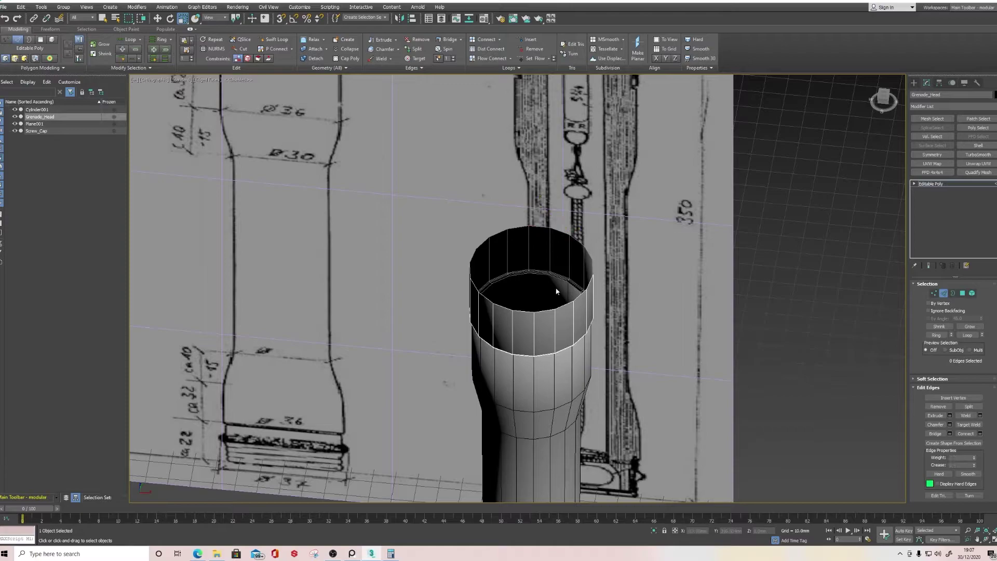
{"action": "double_click", "coordinate": [542, 311]}
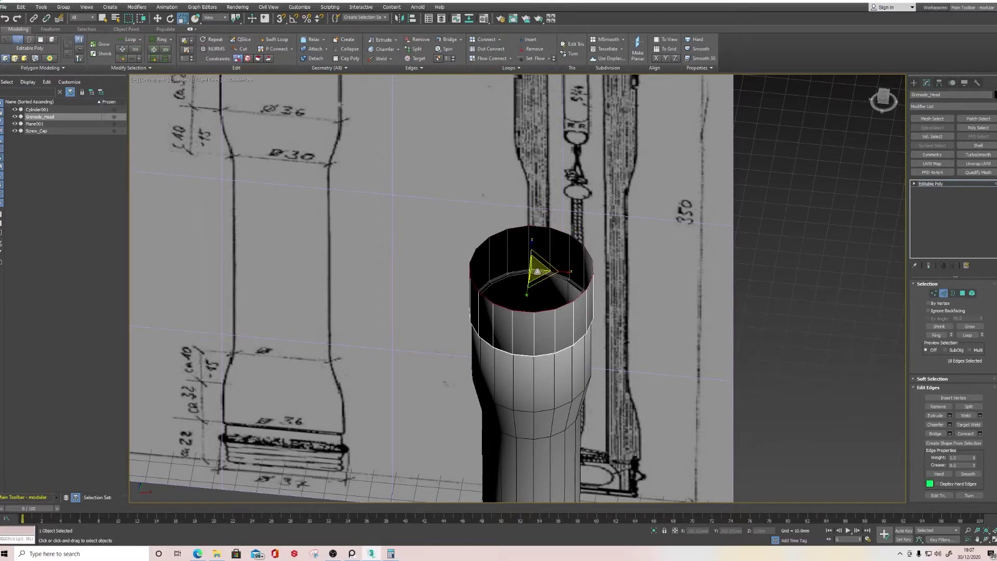
{"action": "left_click_drag", "start_coordinate": [542, 288], "coordinate": [541, 255], "text": "shift"}
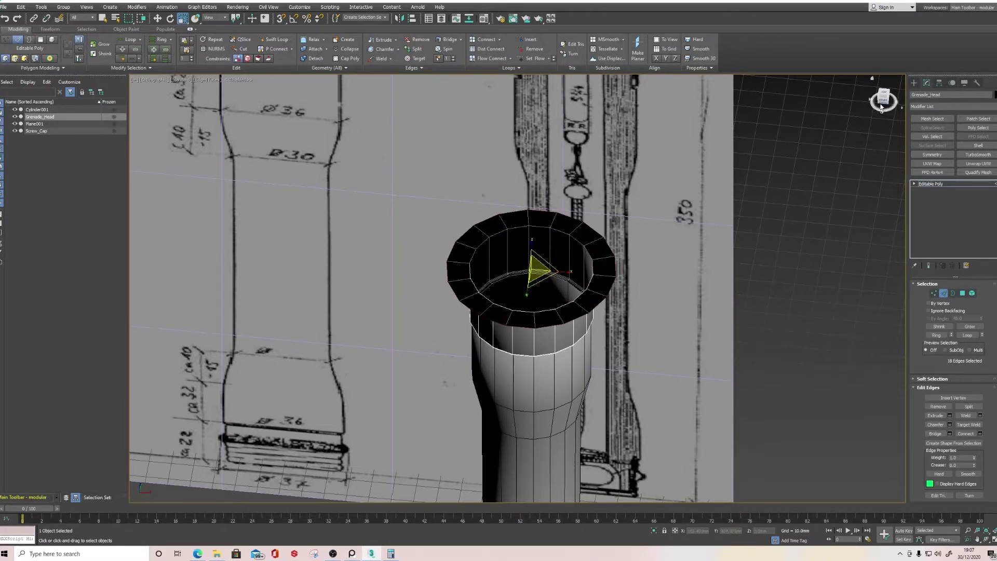
{"action": "key", "text": "f"}
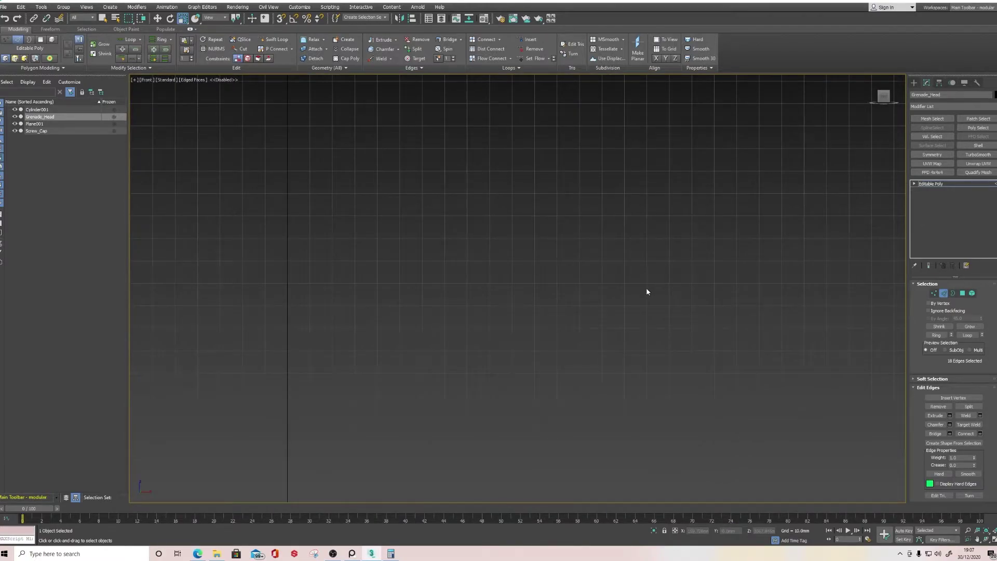
{"action": "key", "text": "z"}
{"action": "scroll", "coordinate": [643, 286], "scroll_direction": "down", "scroll_amount": 6}
{"action": "scroll", "coordinate": [630, 273], "scroll_direction": "up", "scroll_amount": 5}
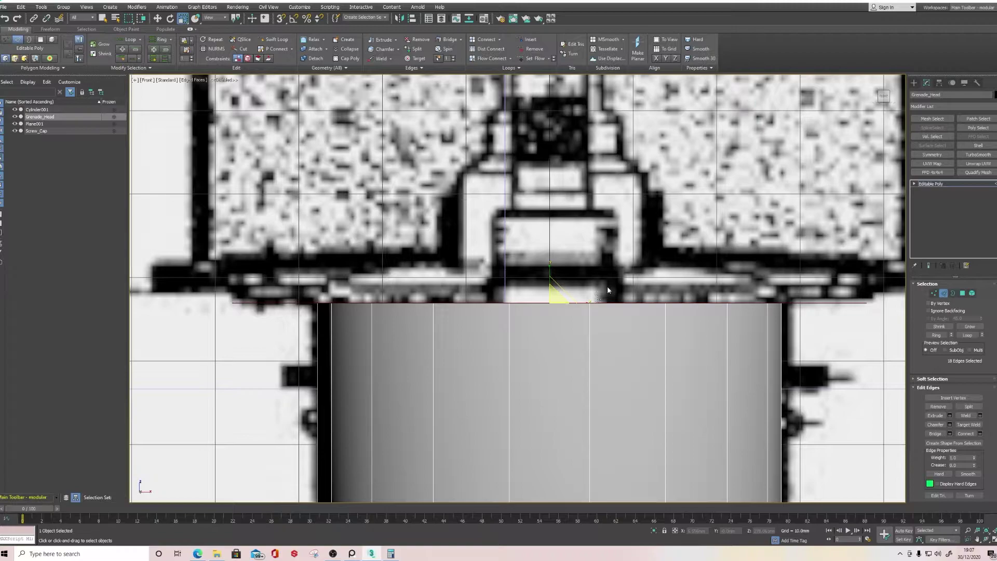
{"action": "scroll", "coordinate": [606, 274], "scroll_direction": "down", "scroll_amount": 2}
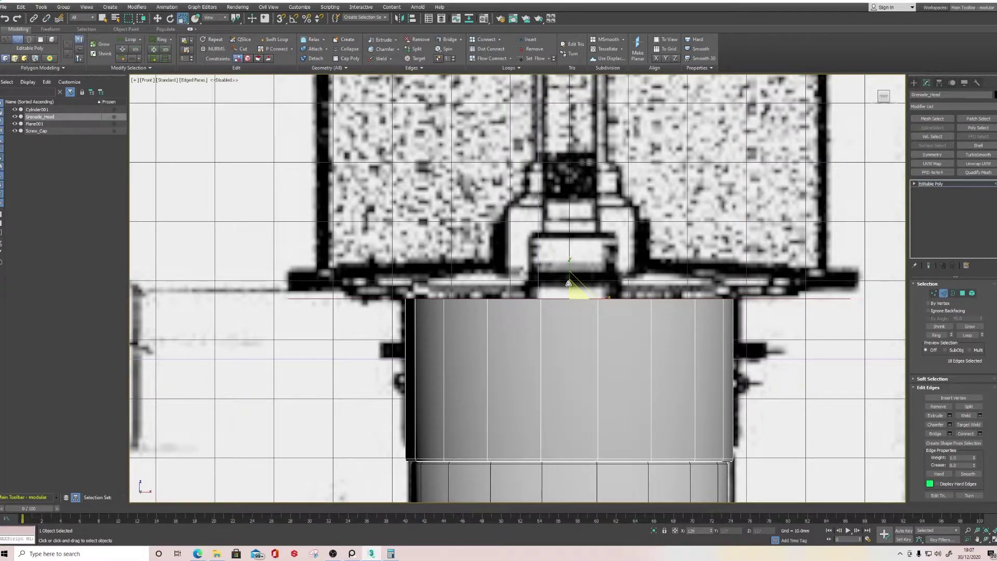
Step: Extrude the flange's outer edge upward to the blueprint's thickness and, with the mesh see-through, inset its top edge to the head's width
{"action": "key", "text": "w"}
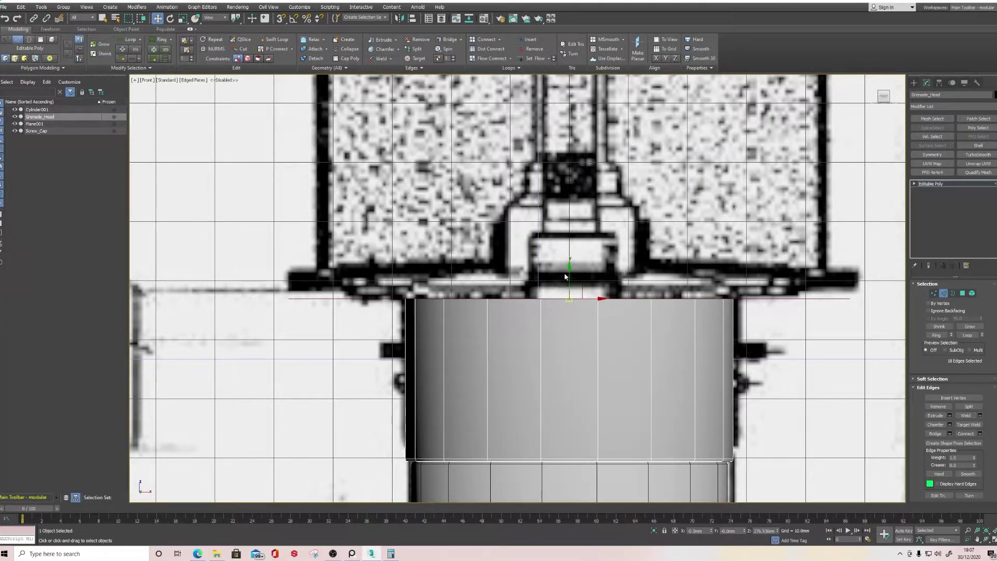
{"action": "mouse_move", "coordinate": [570, 265]}
{"action": "left_mouse_down", "text": "shift"}
{"action": "mouse_move", "coordinate": [575, 248]}
{"action": "mouse_move", "coordinate": [579, 272]}
{"action": "left_mouse_up", "text": "shift"}
{"action": "key", "text": "r"}
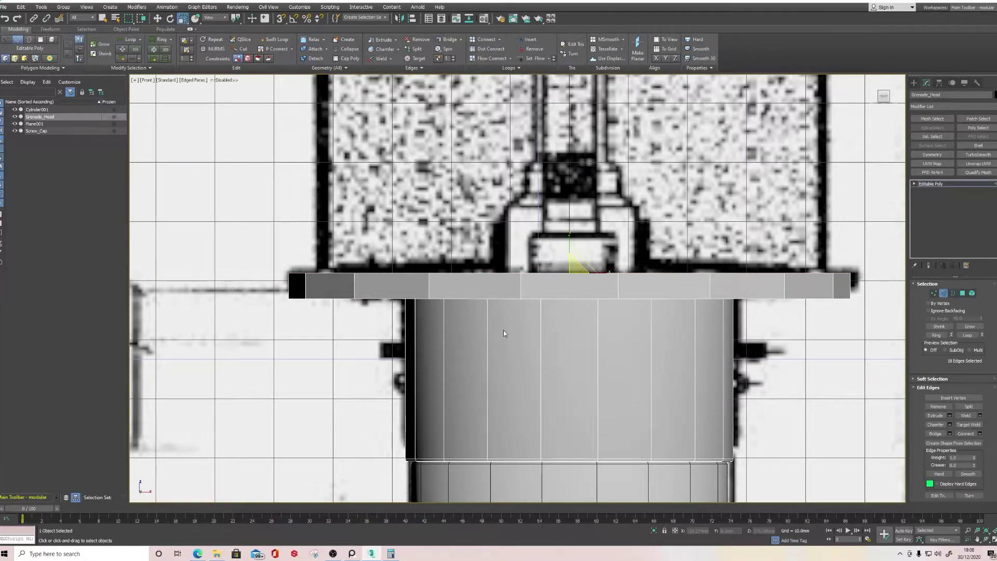
{"action": "key", "text": "alt+x"}
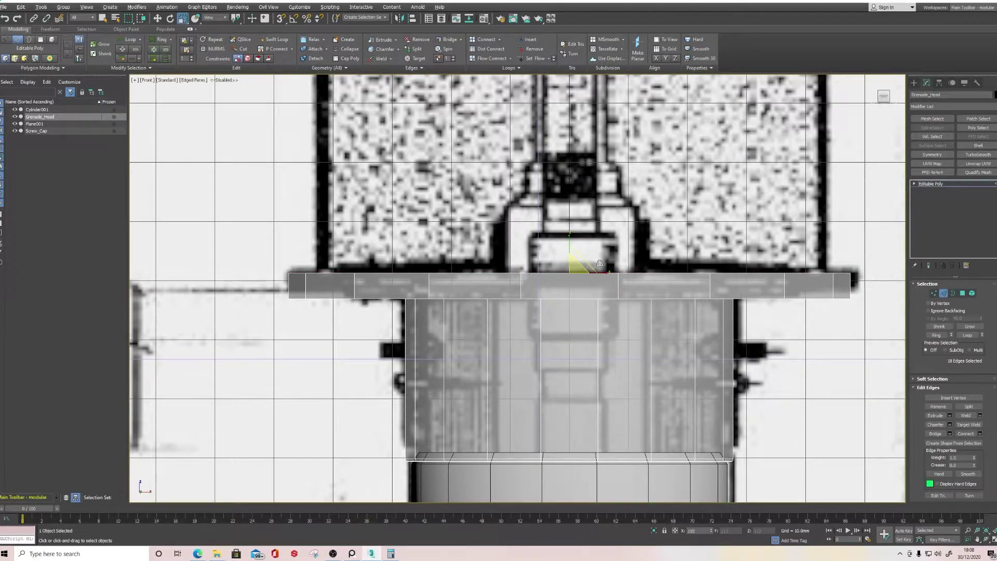
{"action": "middle_click_drag", "start_coordinate": [568, 313], "coordinate": [534, 335]}
{"action": "key", "text": "p"}
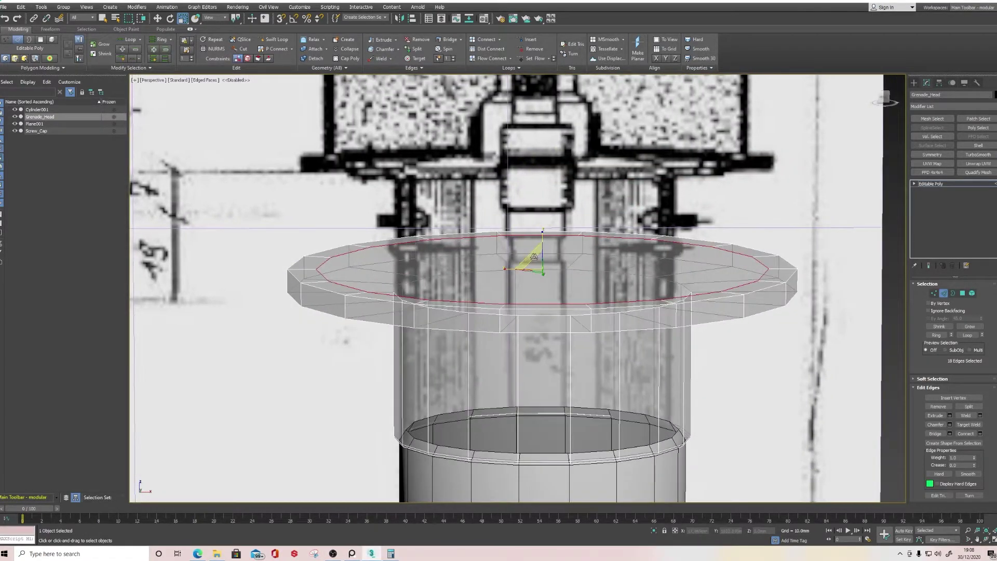
{"action": "left_click_drag", "start_coordinate": [534, 257], "coordinate": [540, 263]}
{"action": "scroll", "coordinate": [525, 321], "scroll_direction": "down", "scroll_amount": 4}
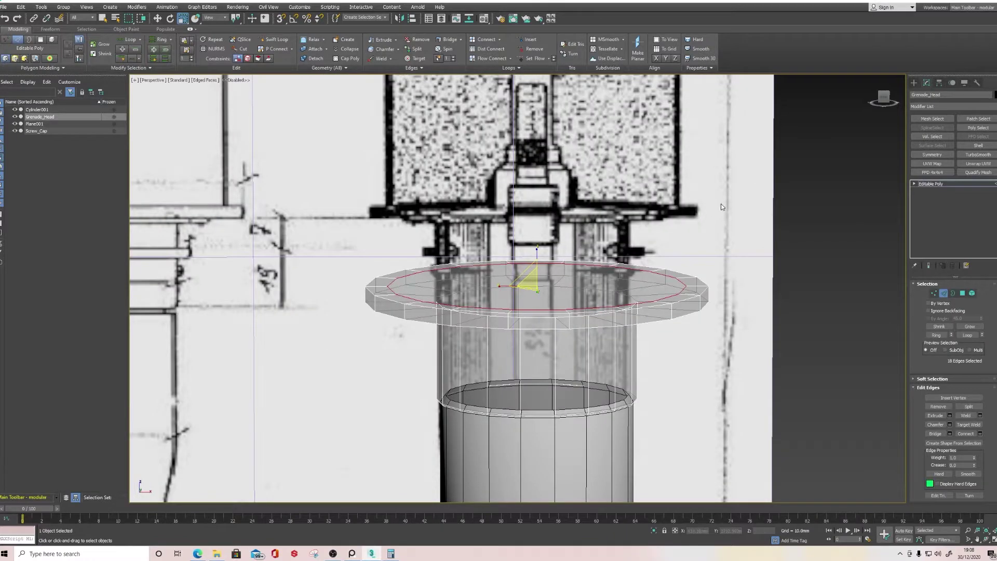
Step: Extrude the flange's inner edge loop upward to the top of the head in the blueprint and inset a narrow rim there
{"action": "left_click", "coordinate": [883, 101]}
{"action": "middle_click_drag", "start_coordinate": [586, 239], "coordinate": [555, 359]}
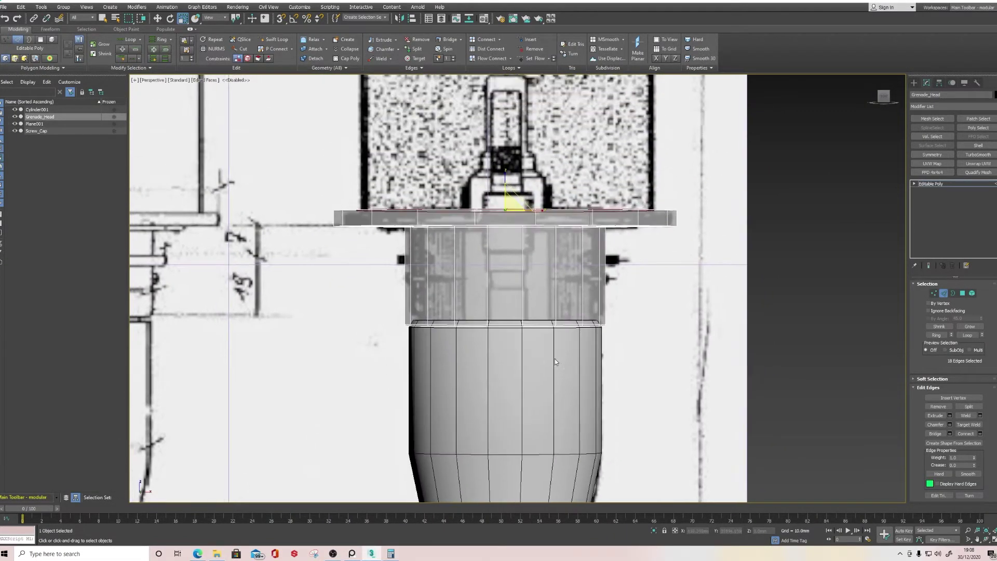
{"action": "key", "text": "u"}
{"action": "key", "text": "w"}
{"action": "left_click_drag", "start_coordinate": [505, 195], "coordinate": [503, 100]}
{"action": "middle_click_drag", "start_coordinate": [502, 100], "coordinate": [500, 218]}
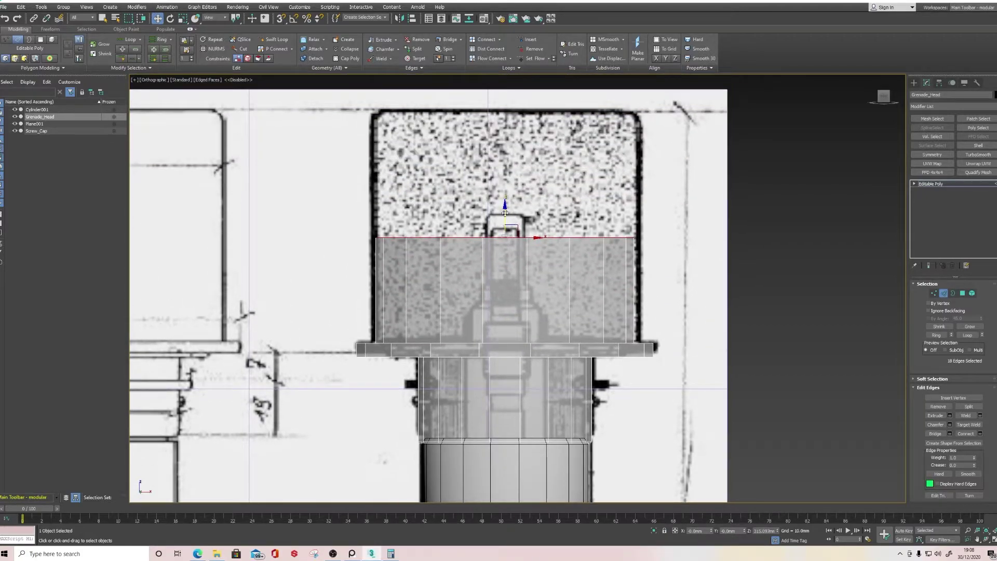
{"action": "left_click_drag", "start_coordinate": [504, 212], "coordinate": [520, 75]}
{"action": "key", "text": "p"}
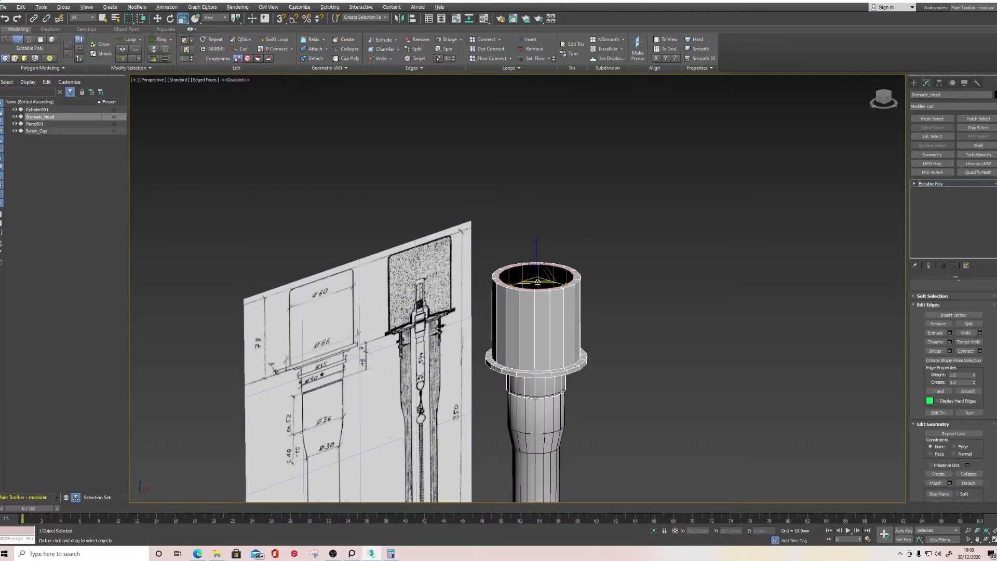
{"action": "scroll", "coordinate": [556, 294], "scroll_direction": "up", "scroll_amount": 6}
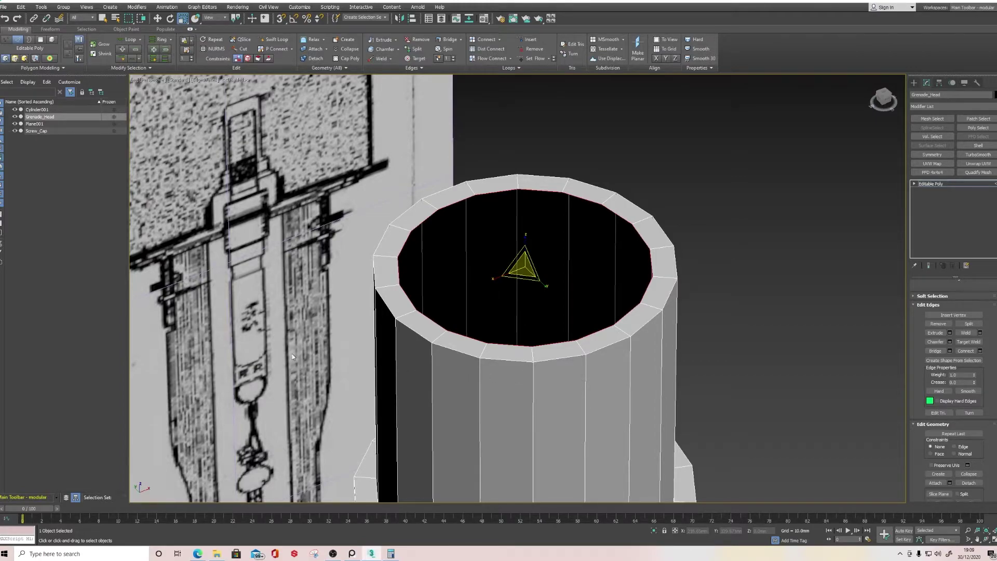
Step: Switch to the reference image board and examine the shape of the head in the photos
{"action": "left_click", "coordinate": [352, 553]}
{"action": "right_click_drag", "start_coordinate": [571, 253], "coordinate": [670, 292]}
{"action": "scroll", "coordinate": [191, 254], "scroll_direction": "up", "scroll_amount": 6}
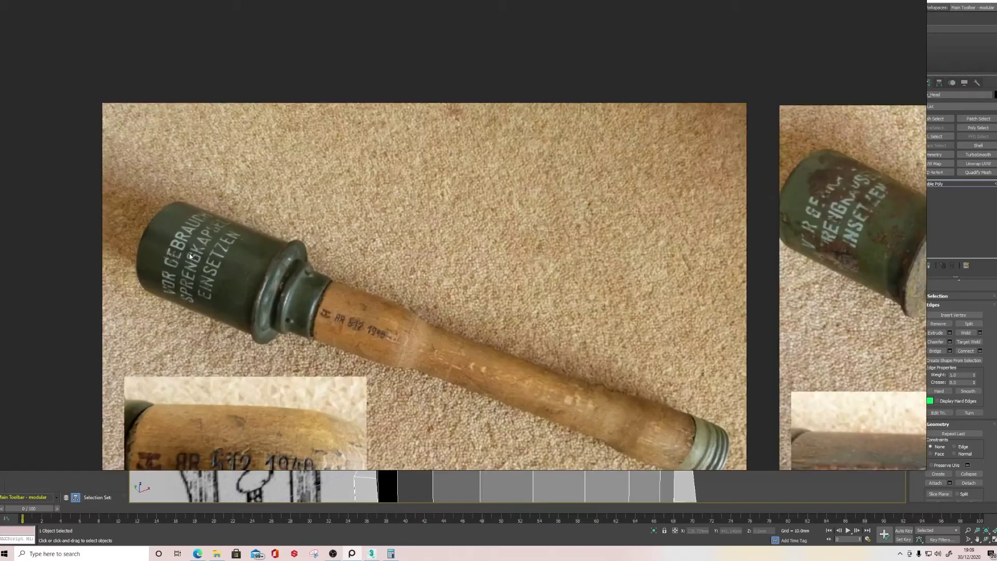
{"action": "scroll", "coordinate": [181, 243], "scroll_direction": "down", "scroll_amount": 8}
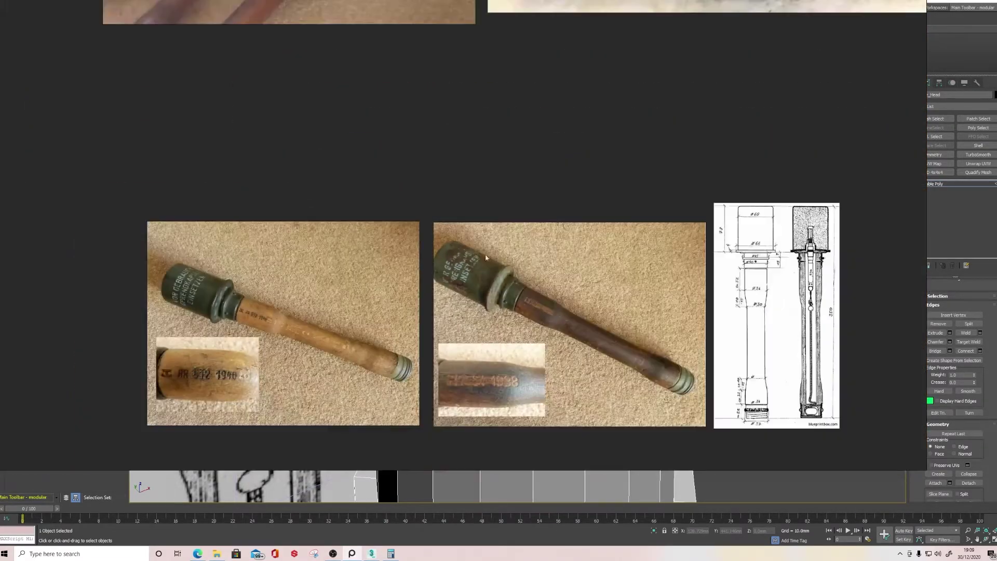
{"action": "right_click_drag", "start_coordinate": [486, 257], "coordinate": [0, 299]}
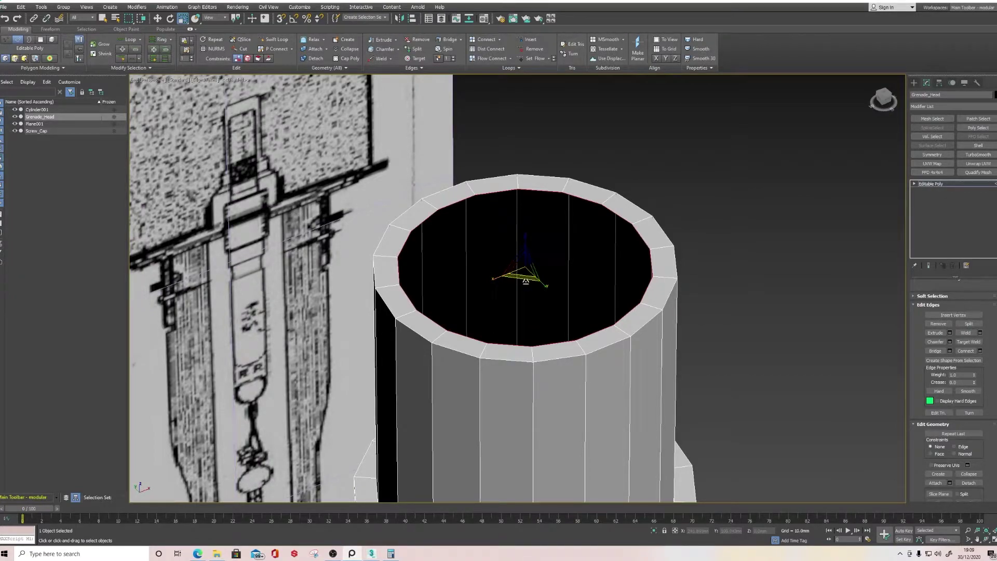
Step: Extrude the head's open top edge loop inward and collapse it to a centre point to close the top
{"action": "left_click_drag", "start_coordinate": [524, 268], "coordinate": [555, 300], "text": "shift"}
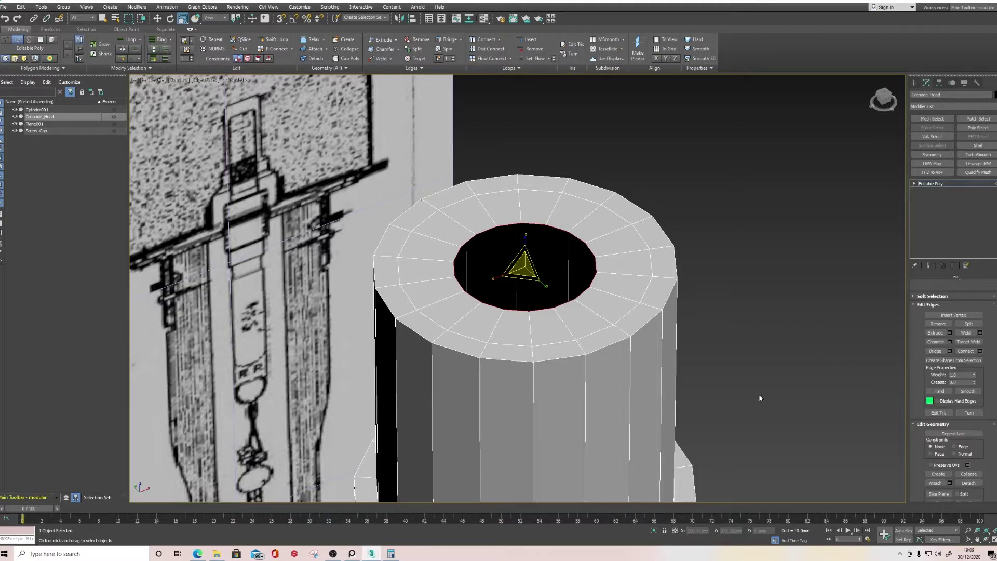
{"action": "left_click", "coordinate": [973, 476]}
{"action": "scroll", "coordinate": [761, 406], "scroll_direction": "down", "scroll_amount": 4}
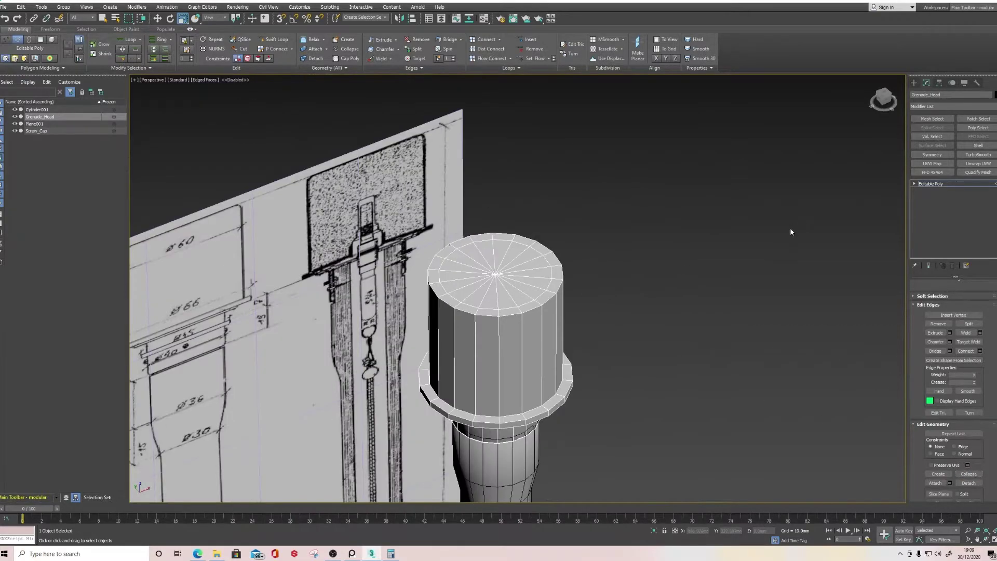
Step: Chamfer the outer edge loop of the head's top, enlarging the chamfer amount to follow the blueprint's rounded corner
{"action": "scroll", "coordinate": [940, 339], "scroll_direction": "up", "scroll_amount": 5}
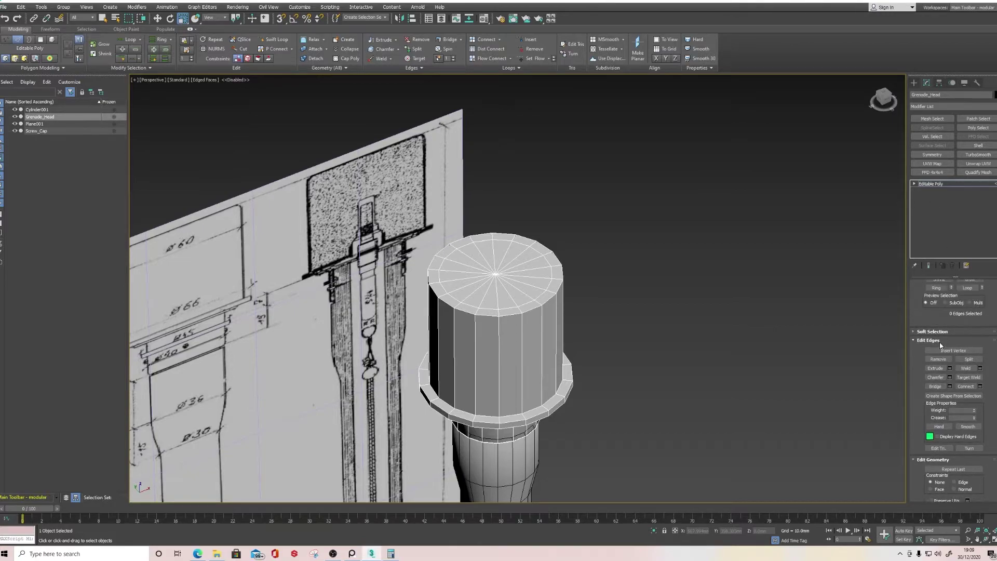
{"action": "double_click", "coordinate": [508, 315]}
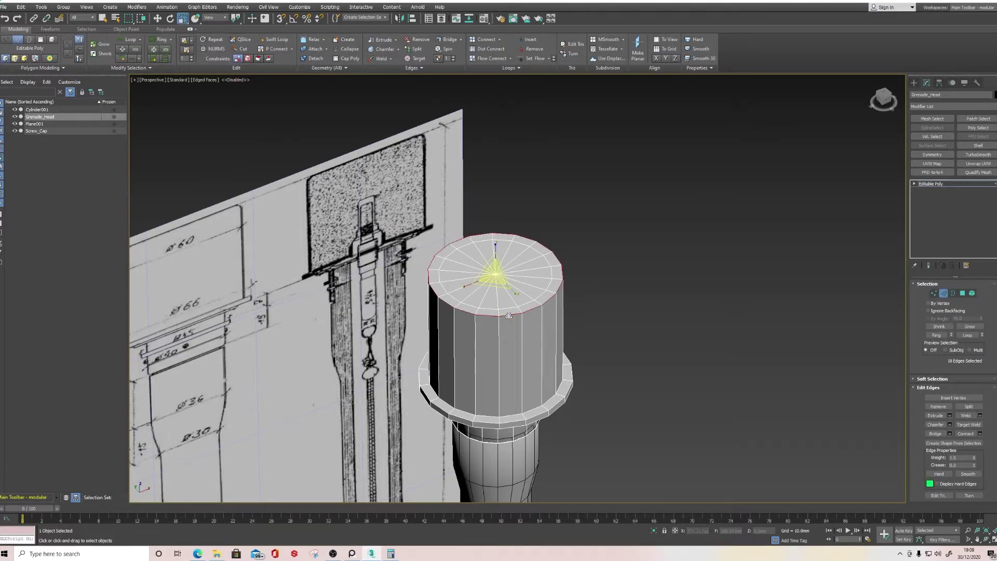
{"action": "left_click", "coordinate": [947, 425]}
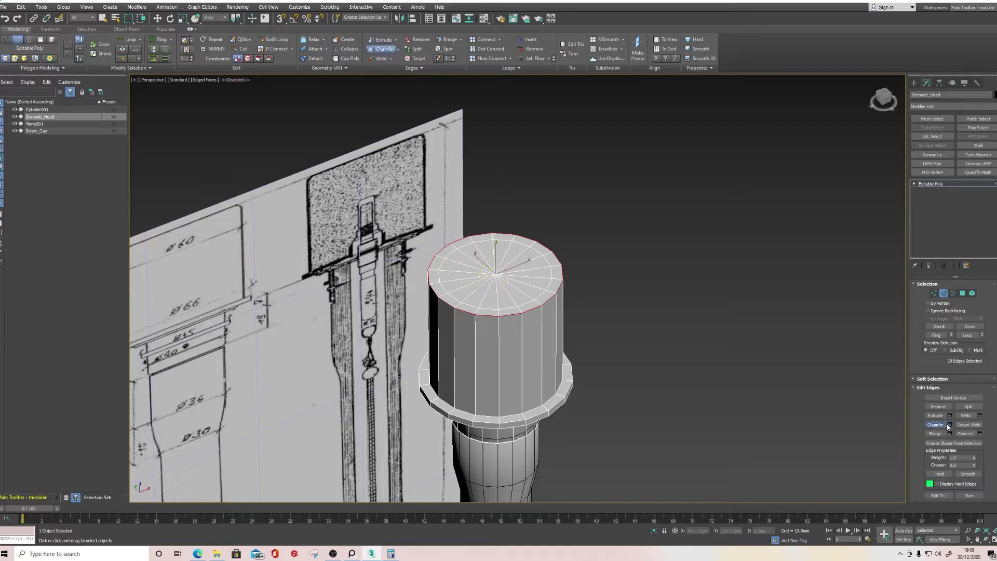
{"action": "left_click", "coordinate": [949, 425]}
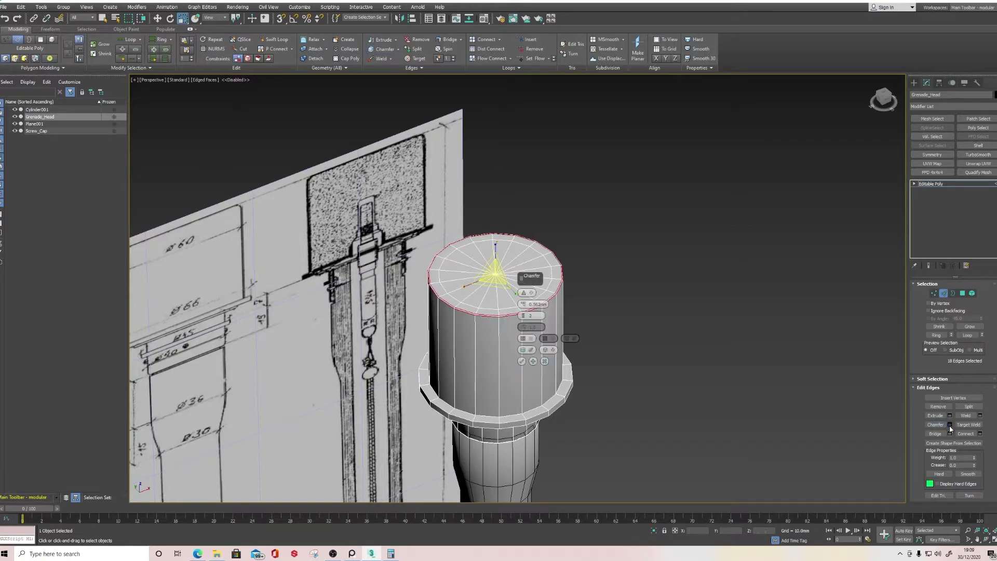
{"action": "scroll", "coordinate": [566, 337], "scroll_direction": "up", "scroll_amount": 3}
{"action": "left_click", "coordinate": [524, 316]}
{"action": "scroll", "coordinate": [525, 317], "scroll_direction": "up", "scroll_amount": 3}
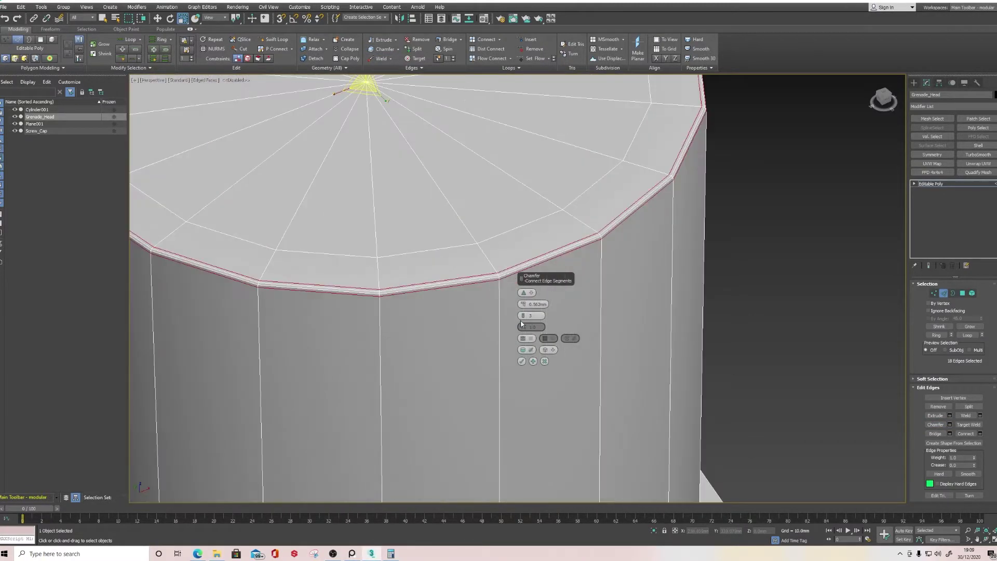
{"action": "left_click", "coordinate": [524, 317]}
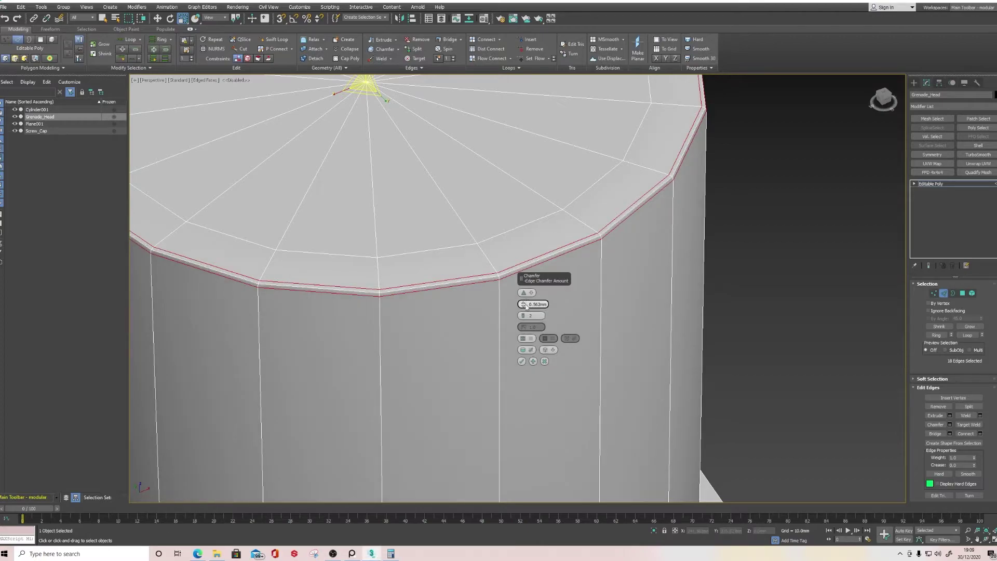
{"action": "left_click_drag", "start_coordinate": [524, 304], "coordinate": [649, 272]}
{"action": "scroll", "coordinate": [648, 275], "scroll_direction": "down", "scroll_amount": 6}
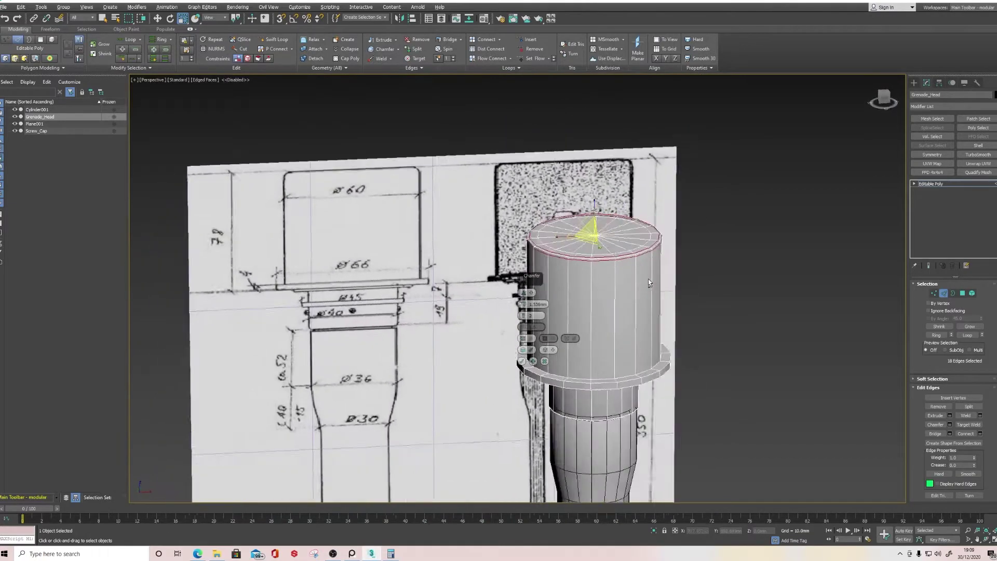
{"action": "left_click", "coordinate": [522, 361]}
Step: Switch the head to polygon level and bring up its smoothing group settings
{"action": "middle_click_drag", "start_coordinate": [602, 275], "coordinate": [495, 237]}
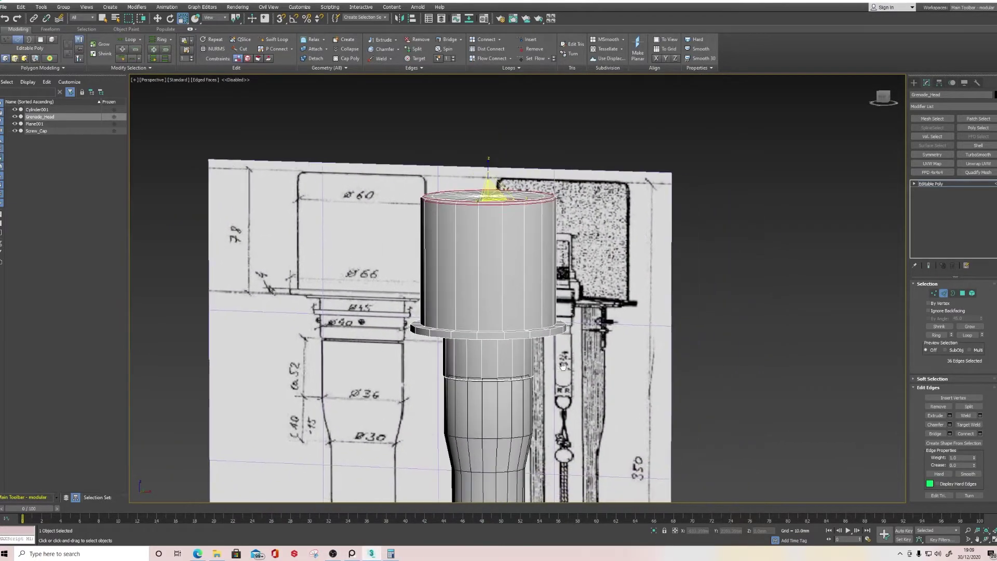
{"action": "left_click", "coordinate": [973, 294]}
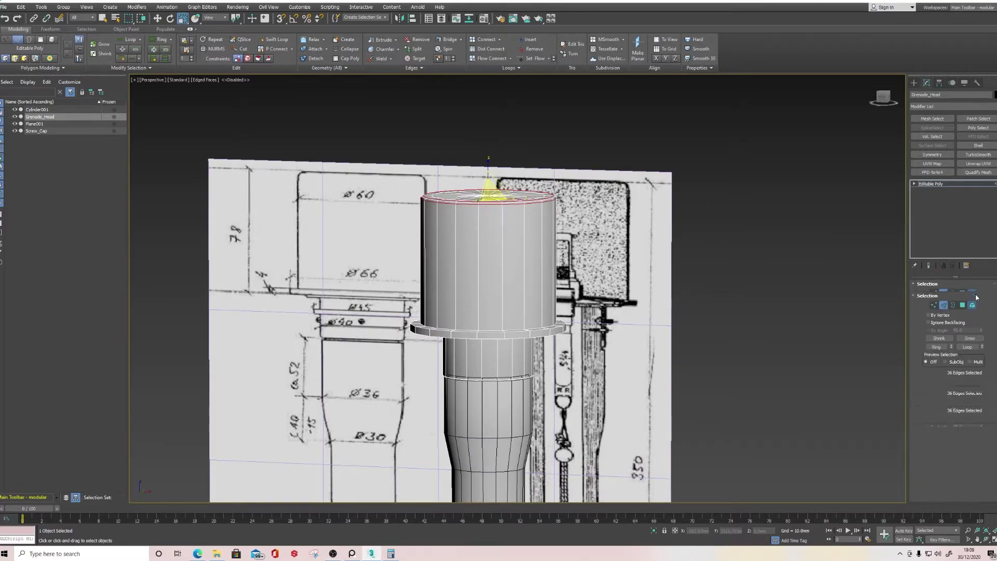
{"action": "left_click", "coordinate": [481, 245]}
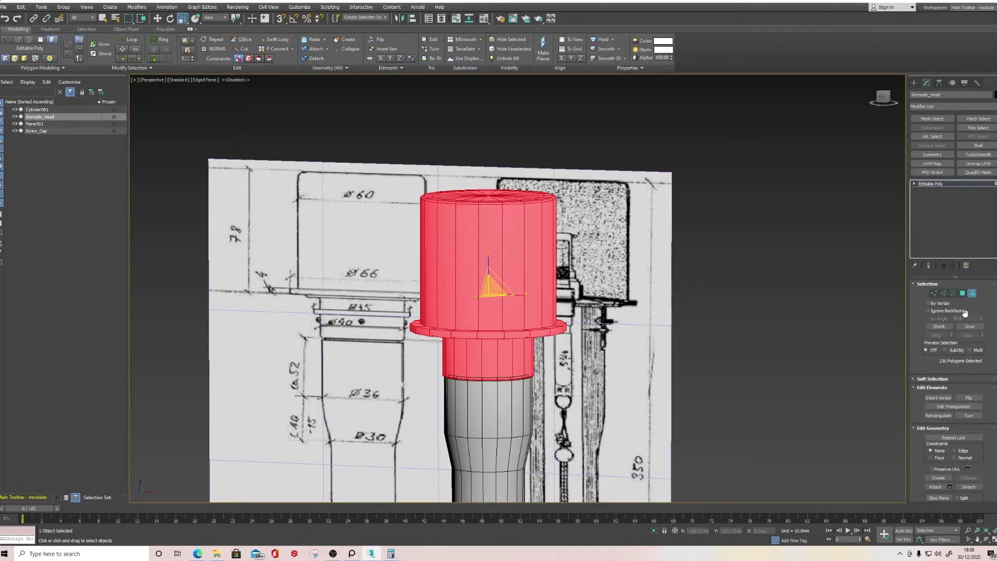
{"action": "left_click", "coordinate": [961, 293]}
{"action": "scroll", "coordinate": [955, 363], "scroll_direction": "down", "scroll_amount": 10}
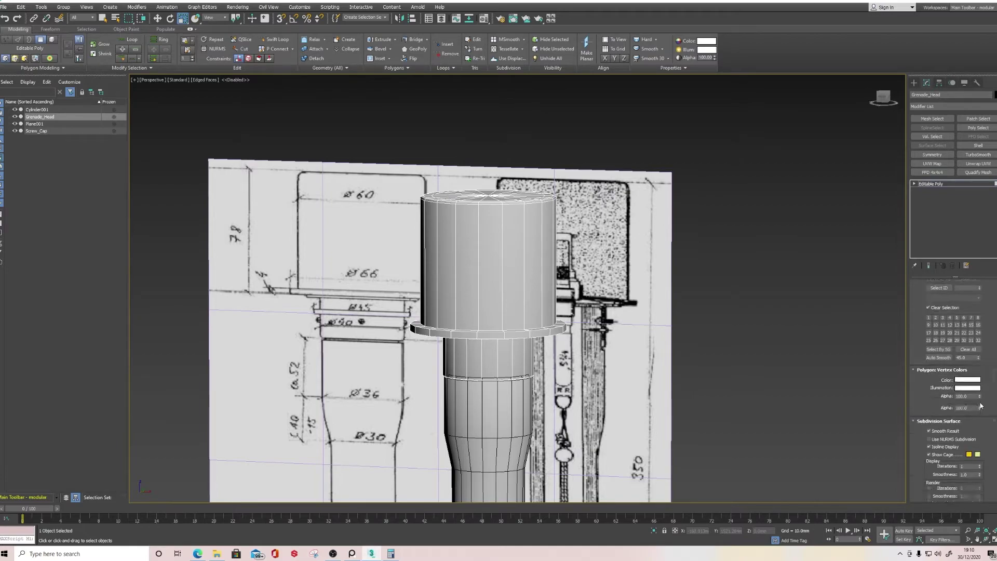
Step: Hide the edged faces and examine the shading of the head's flange and chamfered top edge up close
{"action": "scroll", "coordinate": [475, 315], "scroll_direction": "up", "scroll_amount": 5}
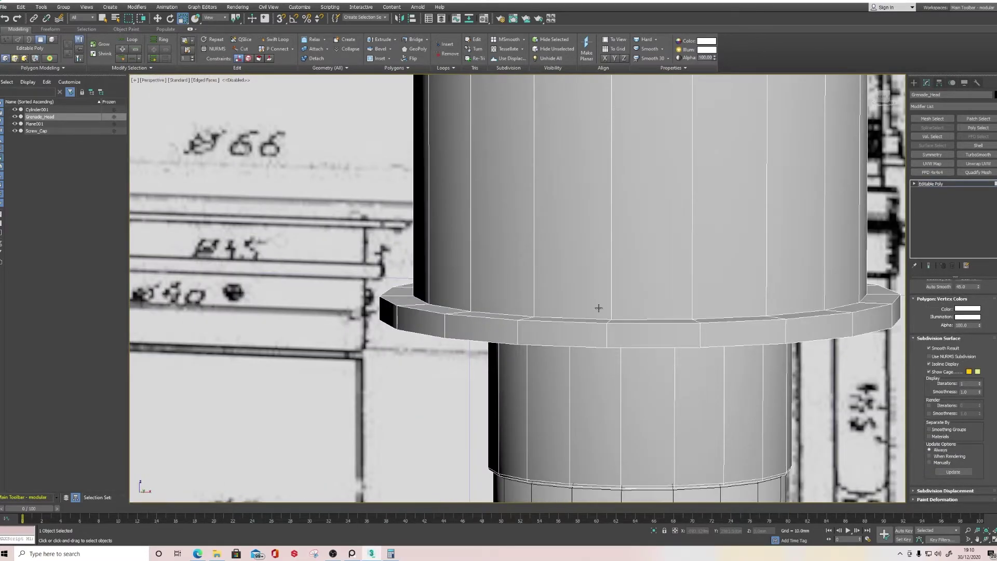
{"action": "mouse_move", "coordinate": [599, 308]}
{"action": "middle_mouse_down"}
{"action": "mouse_move", "coordinate": [571, 315]}
{"action": "mouse_move", "coordinate": [544, 399]}
{"action": "middle_mouse_up"}
{"action": "key", "text": "F4"}
{"action": "scroll", "coordinate": [576, 308], "scroll_direction": "down", "scroll_amount": 4}
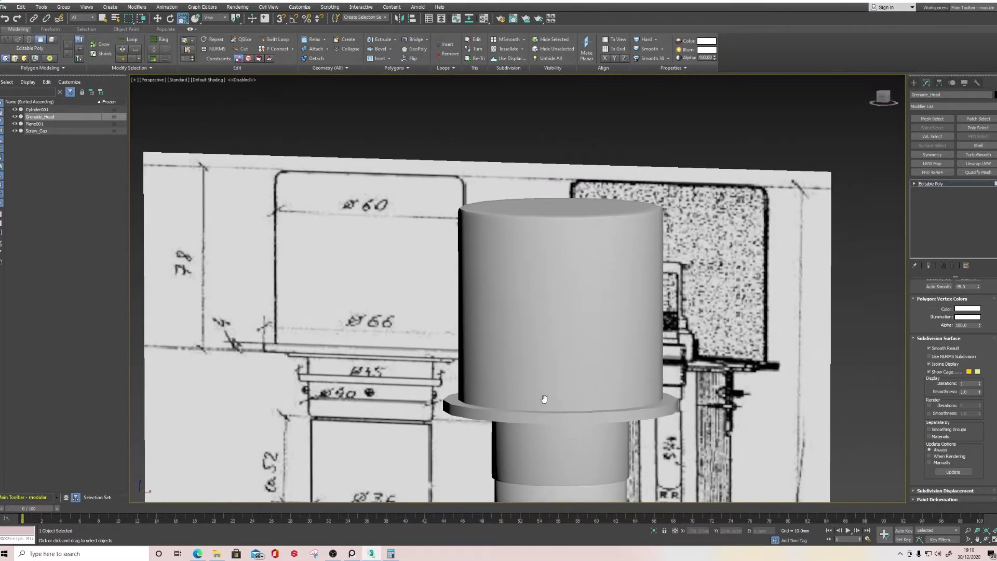
{"action": "middle_click_drag", "start_coordinate": [552, 339], "coordinate": [552, 349], "text": "alt"}
{"action": "scroll", "coordinate": [496, 241], "scroll_direction": "up", "scroll_amount": 5}
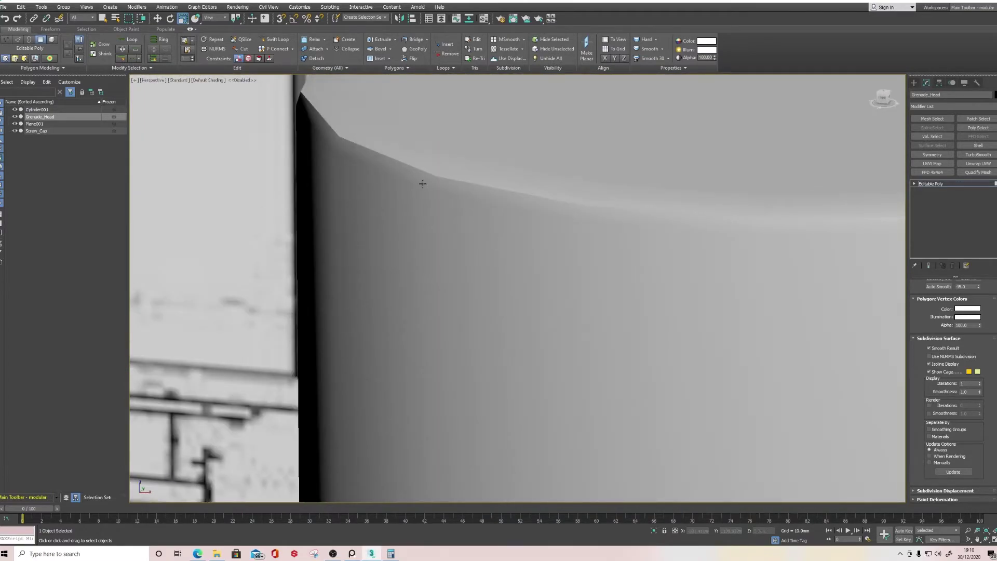
Step: Select all of the head's polygons and apply Auto Smooth to their smoothing groups
{"action": "scroll", "coordinate": [979, 462], "scroll_direction": "up", "scroll_amount": 5}
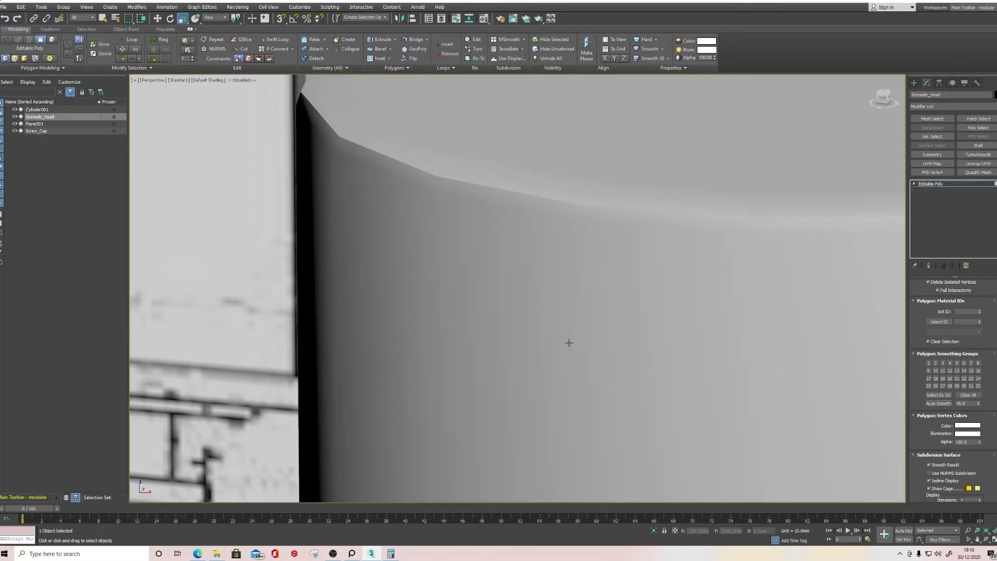
{"action": "scroll", "coordinate": [567, 343], "scroll_direction": "down", "scroll_amount": 10}
{"action": "left_click", "coordinate": [577, 374]}
{"action": "scroll", "coordinate": [652, 405], "scroll_direction": "up", "scroll_amount": 3}
{"action": "left_click_drag", "start_coordinate": [363, 219], "coordinate": [678, 439]}
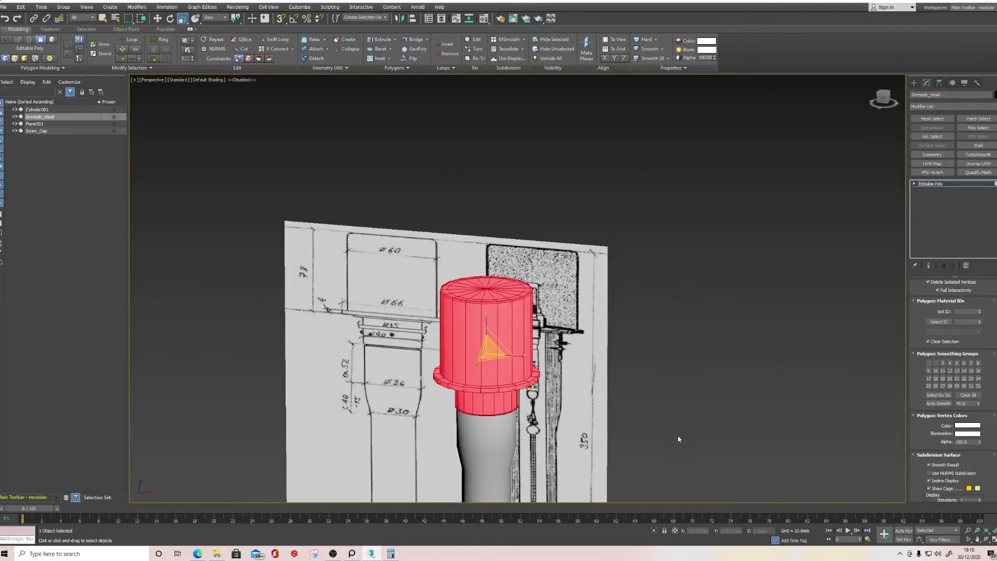
{"action": "middle_click_drag", "start_coordinate": [578, 389], "coordinate": [619, 396], "text": "alt"}
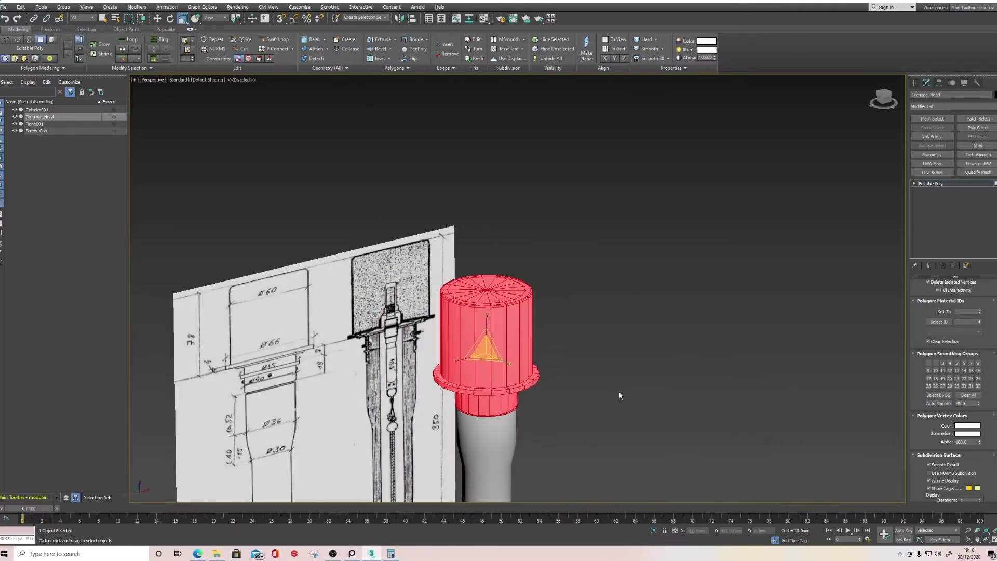
{"action": "left_click", "coordinate": [930, 406]}
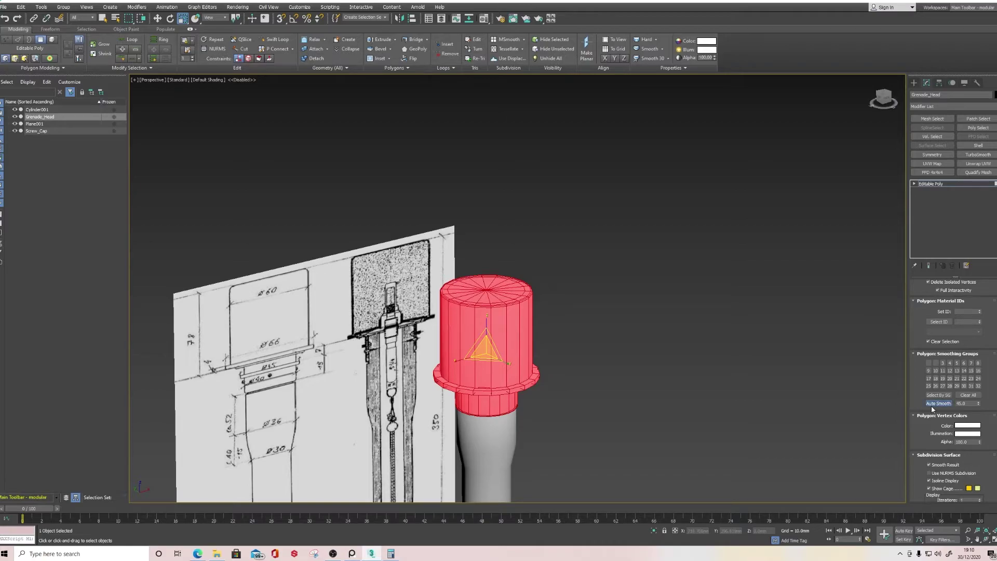
{"action": "left_click", "coordinate": [660, 409]}
{"action": "scroll", "coordinate": [540, 323], "scroll_direction": "up", "scroll_amount": 4}
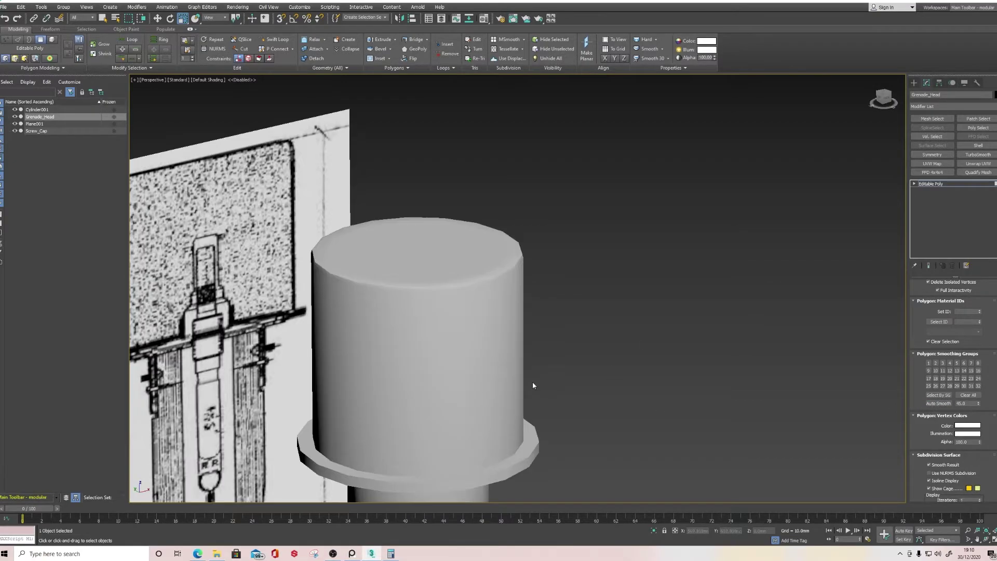
{"action": "middle_click_drag", "start_coordinate": [532, 385], "coordinate": [589, 300], "text": "alt"}
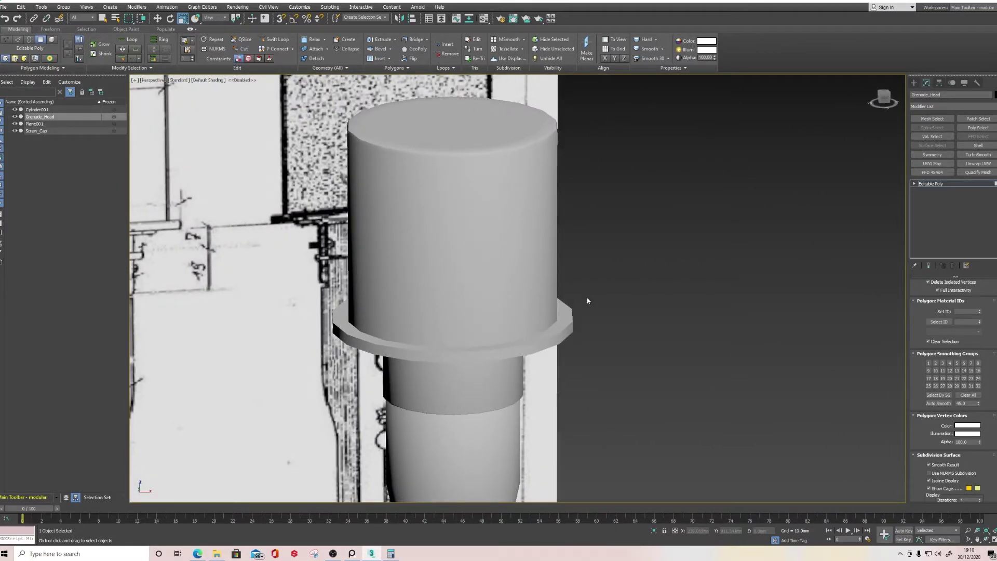
Step: Show the edged faces again and chamfer the flange's outer upper and lower edge loops with a narrow bevel
{"action": "key", "text": "F4"}
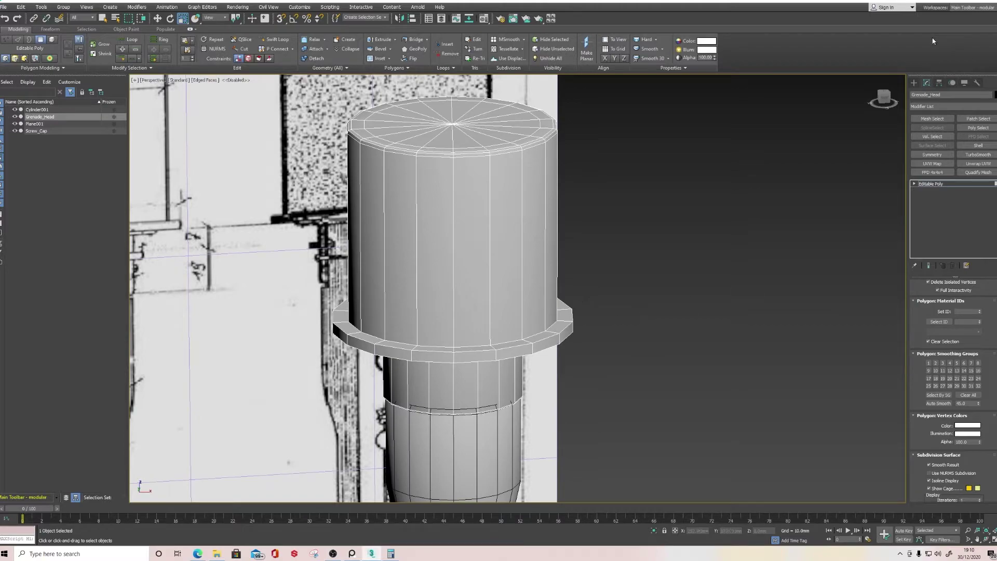
{"action": "scroll", "coordinate": [940, 355], "scroll_direction": "up", "scroll_amount": 9}
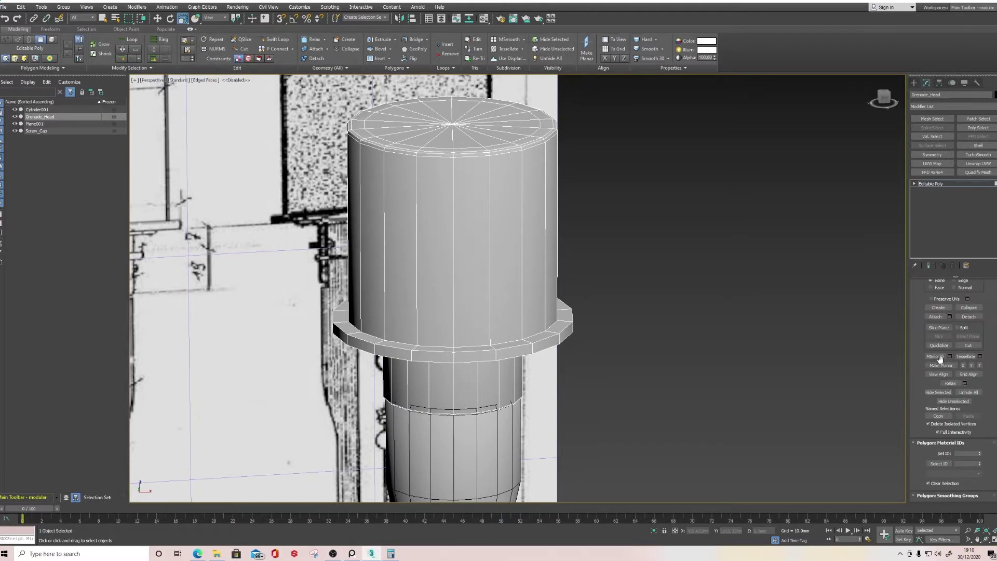
{"action": "left_click", "coordinate": [944, 295]}
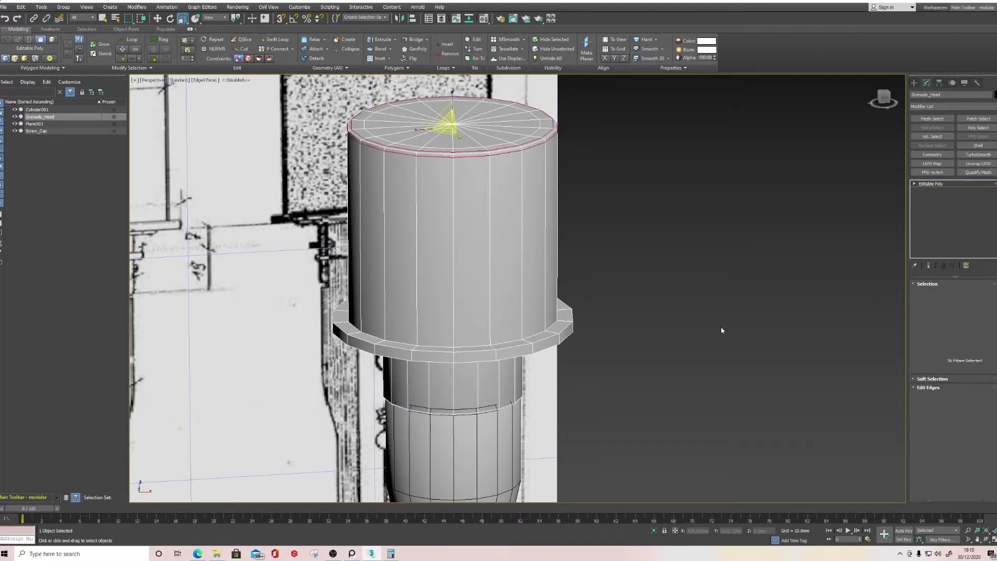
{"action": "scroll", "coordinate": [463, 357], "scroll_direction": "up", "scroll_amount": 4}
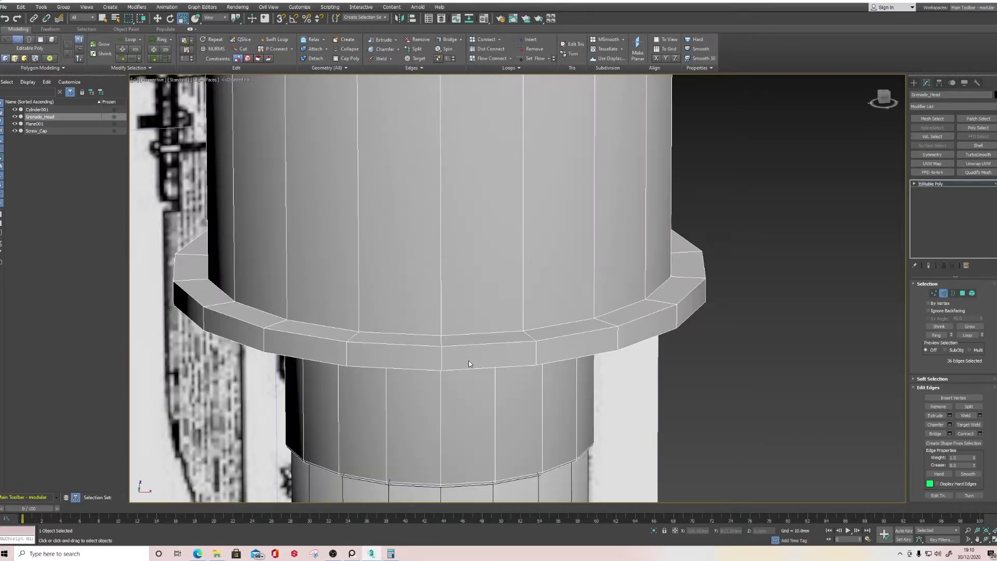
{"action": "double_click", "coordinate": [478, 344]}
{"action": "double_click", "coordinate": [473, 368], "text": "ctrl"}
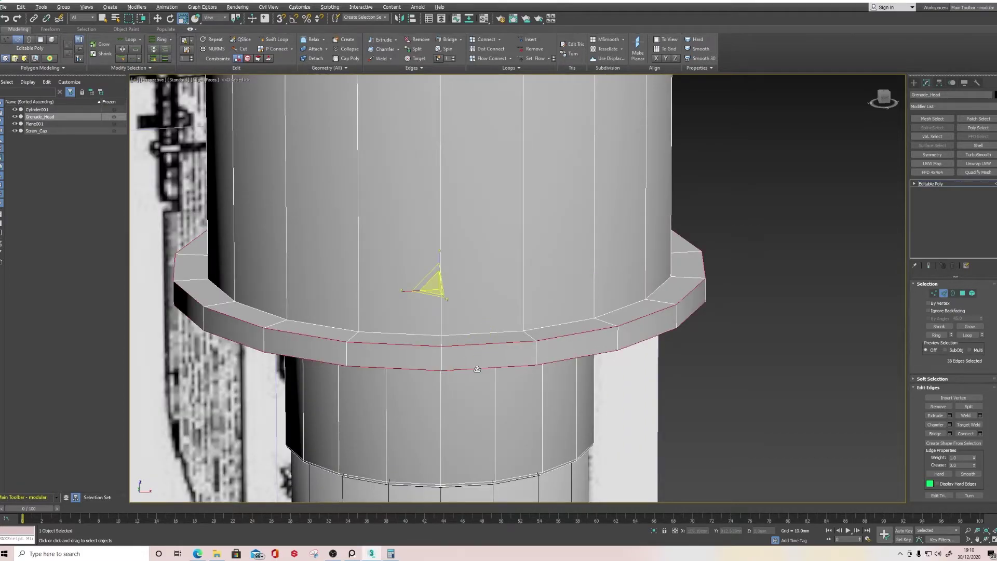
{"action": "middle_click_drag", "start_coordinate": [472, 368], "coordinate": [468, 354], "text": "alt"}
{"action": "left_click", "coordinate": [949, 424]}
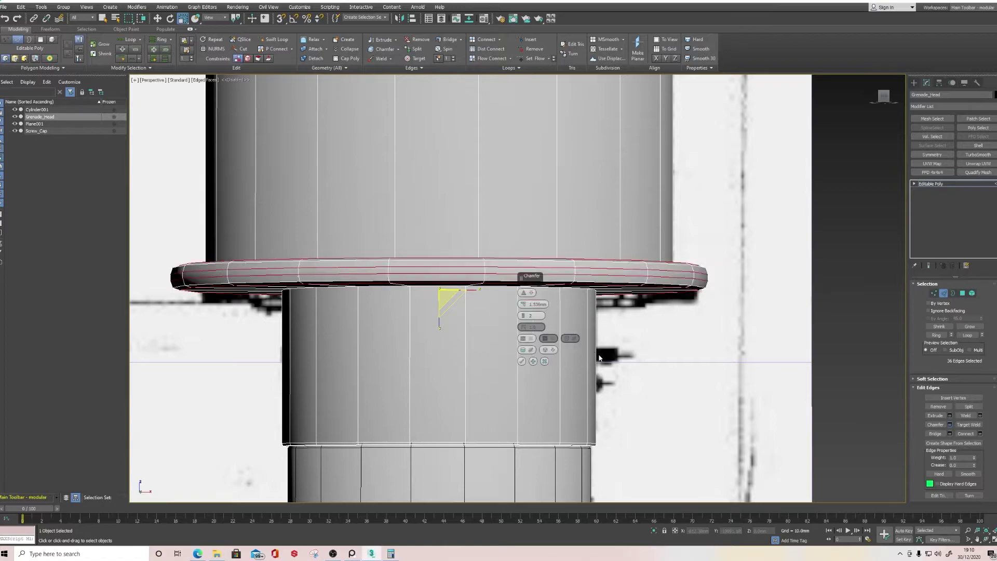
{"action": "middle_click_drag", "start_coordinate": [576, 363], "coordinate": [615, 373], "text": "alt"}
{"action": "left_click_drag", "start_coordinate": [523, 304], "coordinate": [529, 363]}
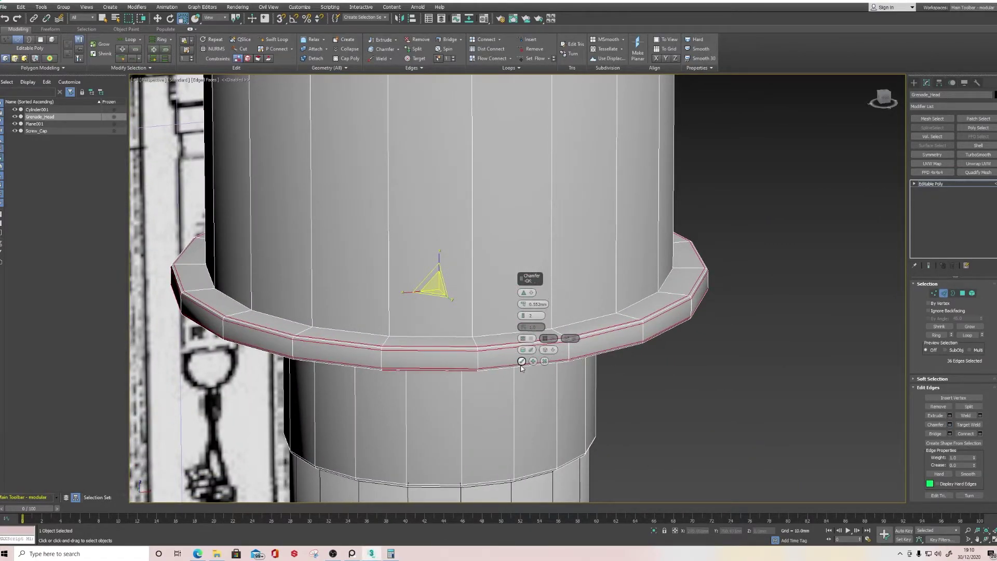
{"action": "left_click", "coordinate": [521, 361]}
Step: Chamfer the edge loop where the cylinder meets the flange, widening it across the flange's top and adding segments
{"action": "double_click", "coordinate": [493, 335]}
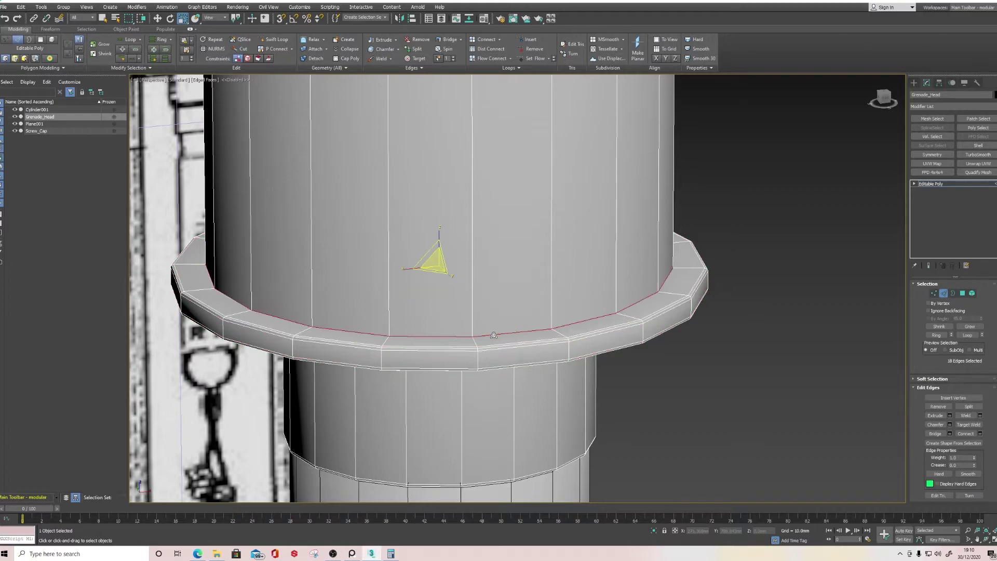
{"action": "left_click", "coordinate": [949, 424]}
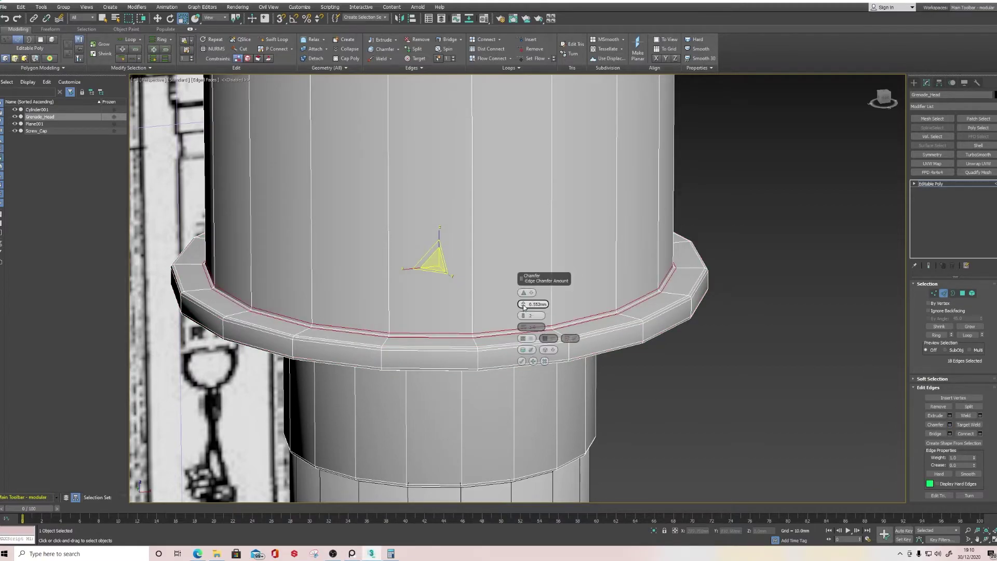
{"action": "left_click_drag", "start_coordinate": [522, 304], "coordinate": [527, 256]}
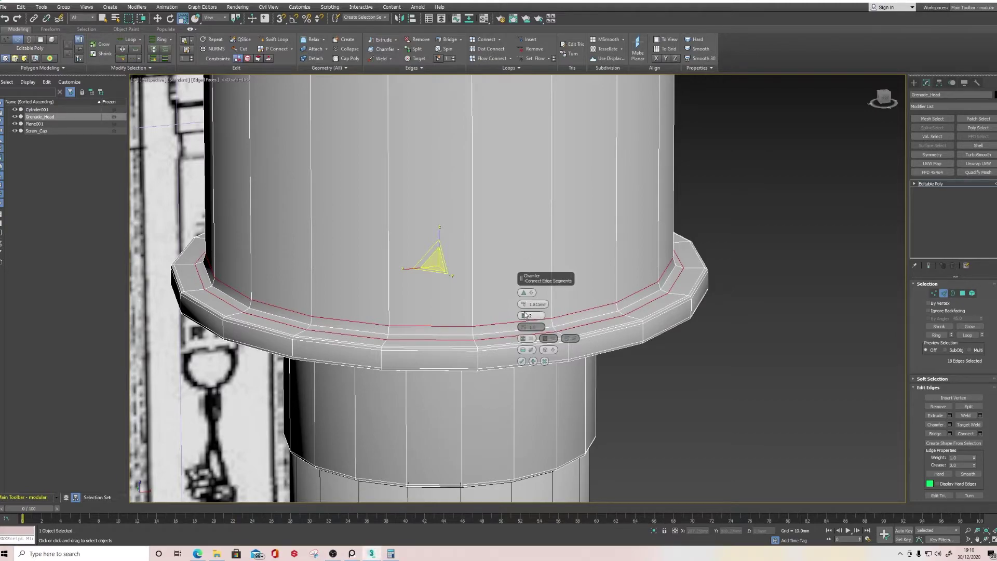
{"action": "left_click_drag", "start_coordinate": [523, 313], "coordinate": [525, 242]}
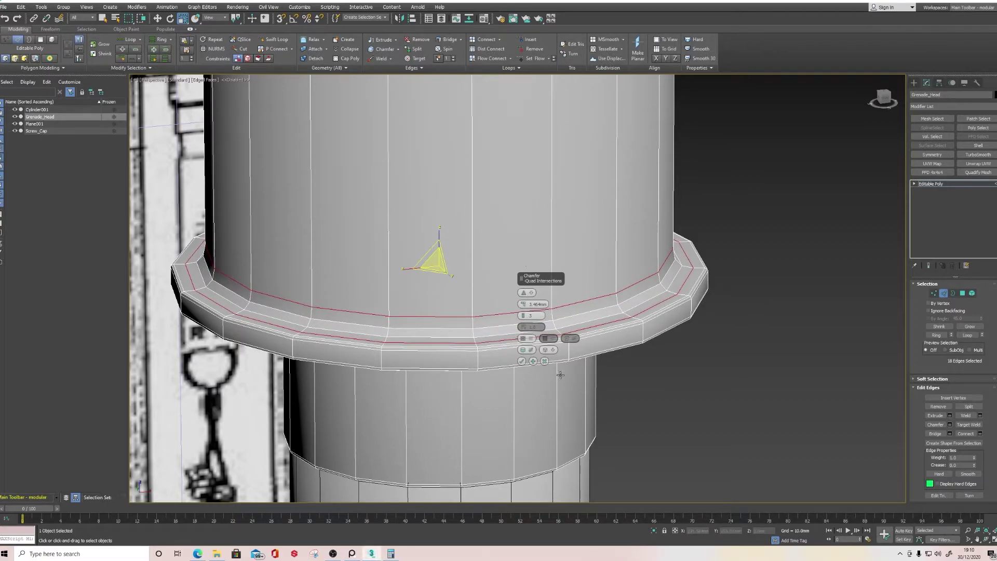
{"action": "left_click", "coordinate": [521, 361]}
{"action": "scroll", "coordinate": [688, 234], "scroll_direction": "down", "scroll_amount": 3}
{"action": "left_click", "coordinate": [688, 234]}
{"action": "scroll", "coordinate": [688, 329], "scroll_direction": "up", "scroll_amount": 3}
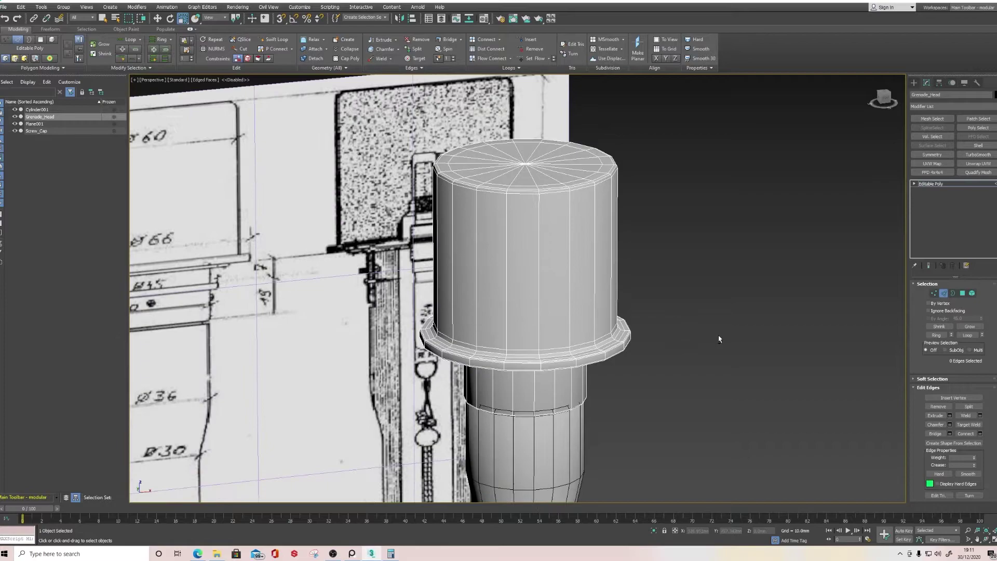
Step: Try a TurboSmooth modifier on the head and toggle it on and off to compare the smoothed and original meshes
{"action": "left_click", "coordinate": [978, 155]}
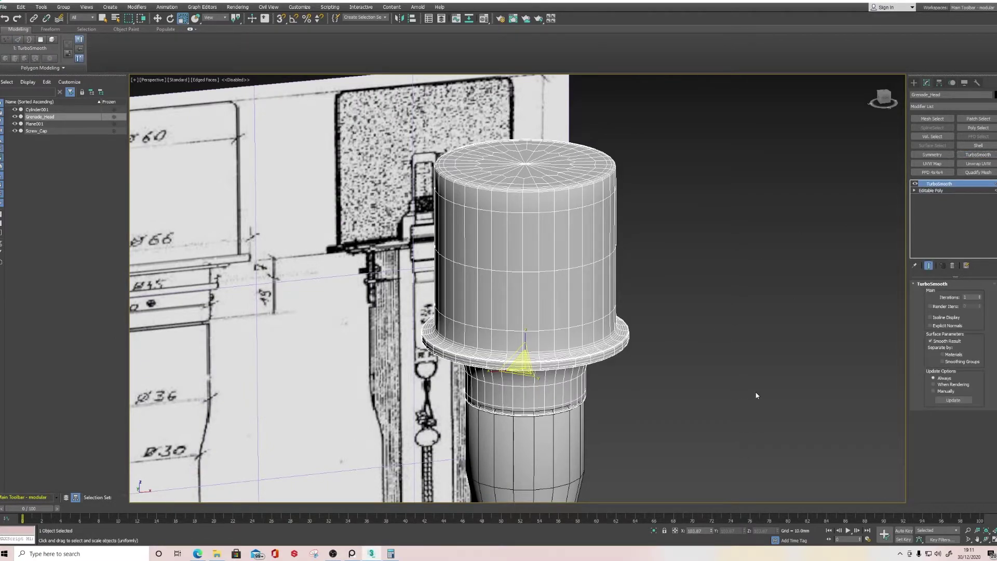
{"action": "mouse_move", "coordinate": [683, 391]}
{"action": "middle_mouse_down", "text": "alt"}
{"action": "mouse_move", "coordinate": [632, 372]}
{"action": "mouse_move", "coordinate": [670, 387]}
{"action": "middle_mouse_up", "text": "alt"}
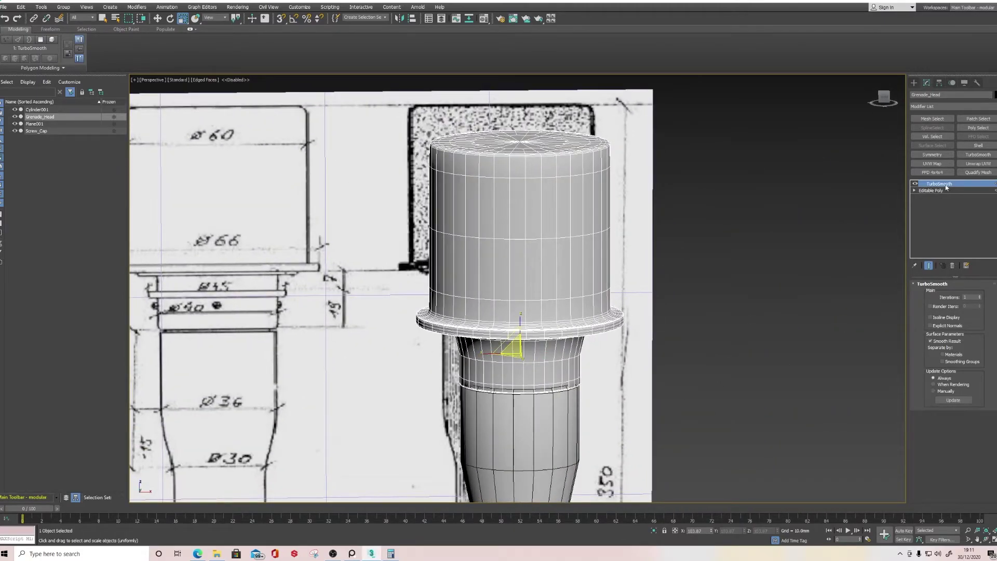
{"action": "left_click", "coordinate": [916, 184]}
{"action": "left_click", "coordinate": [915, 184]}
{"action": "left_click", "coordinate": [916, 183]}
{"action": "left_click", "coordinate": [915, 183]}
{"action": "left_click", "coordinate": [915, 184]}
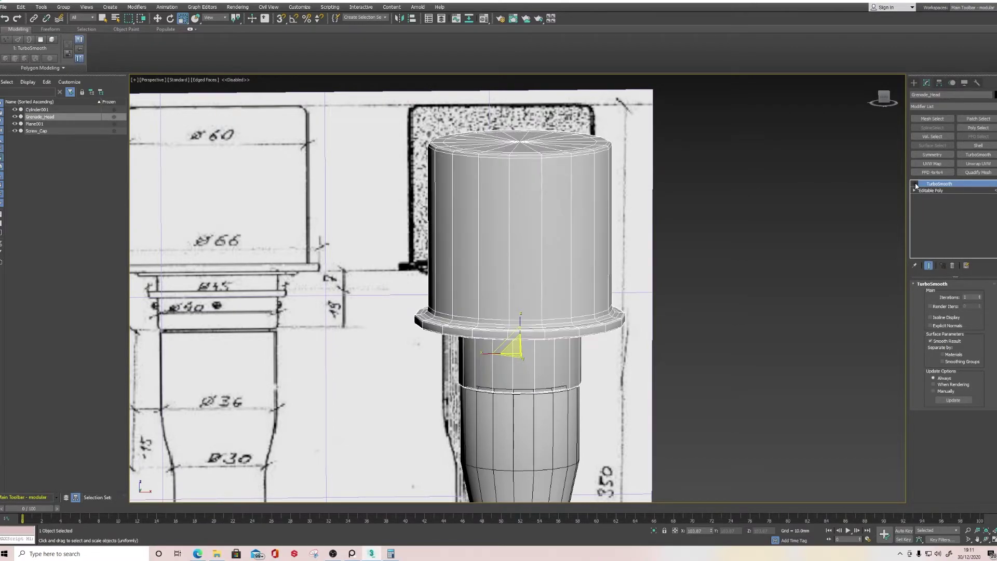
{"action": "left_click", "coordinate": [916, 185]}
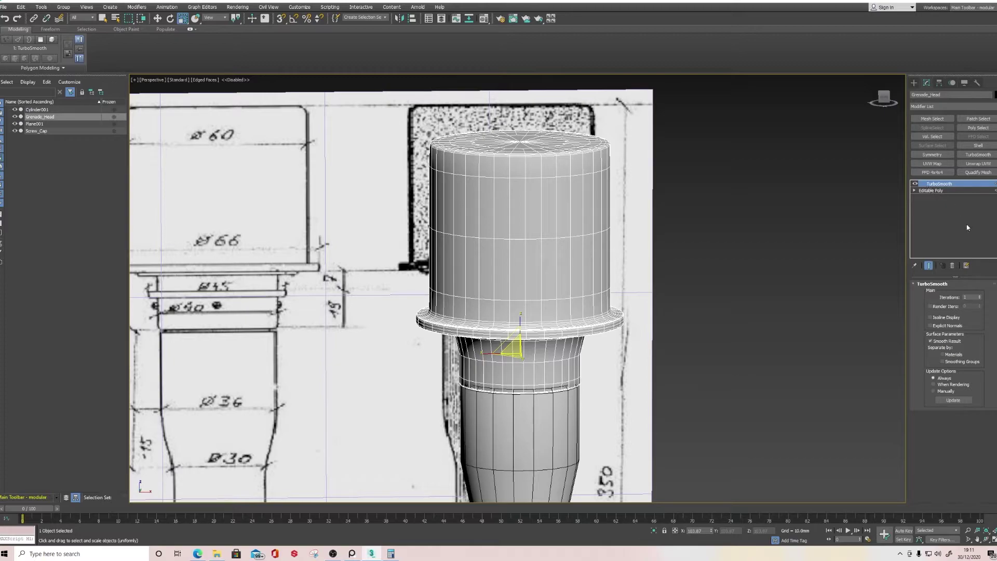
Step: Undo the head's deletion and the TurboSmooth modifier
{"action": "key", "text": "Delete"}
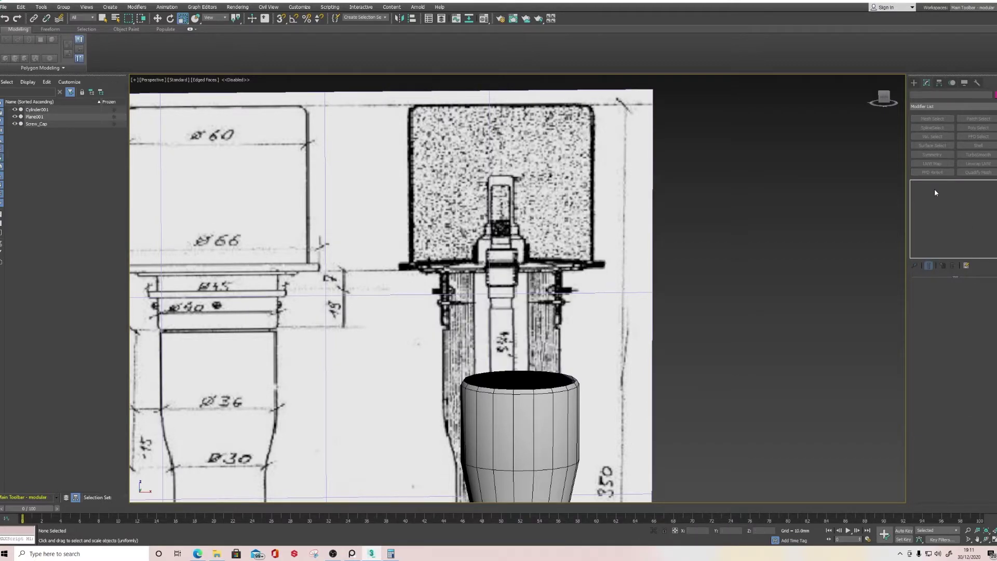
{"action": "key", "text": "ctrl+z"}
{"action": "key", "text": "ctrl+z"}
Step: Hide the edged faces and examine the shading along the flange's new bevels up close
{"action": "key", "text": "2"}
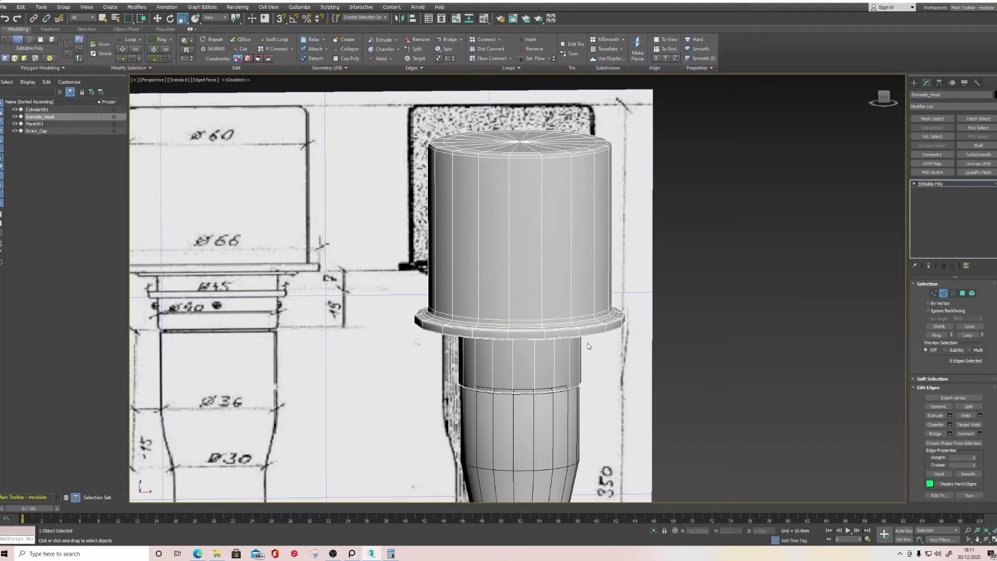
{"action": "middle_click_drag", "start_coordinate": [574, 327], "coordinate": [574, 313]}
{"action": "key", "text": "F4"}
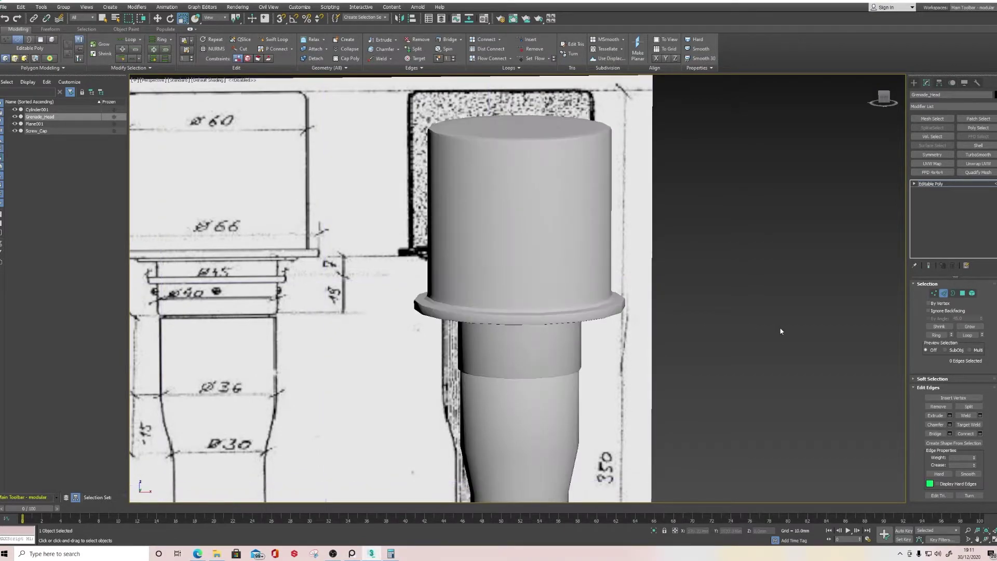
{"action": "scroll", "coordinate": [743, 327], "scroll_direction": "down", "scroll_amount": 5}
{"action": "scroll", "coordinate": [743, 327], "scroll_direction": "up", "scroll_amount": 10}
{"action": "middle_click_drag", "start_coordinate": [587, 261], "coordinate": [591, 324]}
{"action": "scroll", "coordinate": [449, 312], "scroll_direction": "up", "scroll_amount": 4}
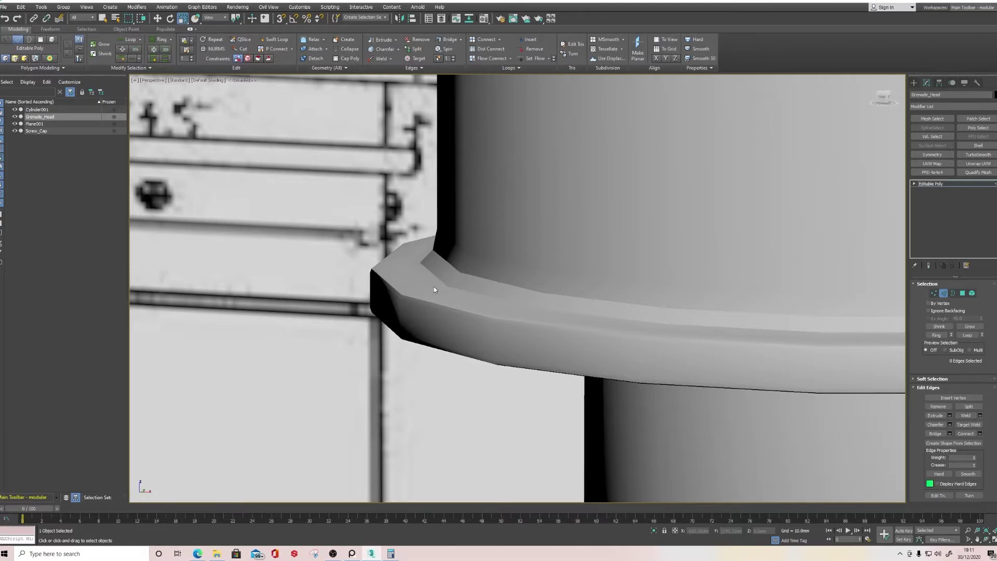
Step: Select all polygons of the head and apply Auto Smooth to regenerate its smoothing groups
{"action": "left_click", "coordinate": [972, 293]}
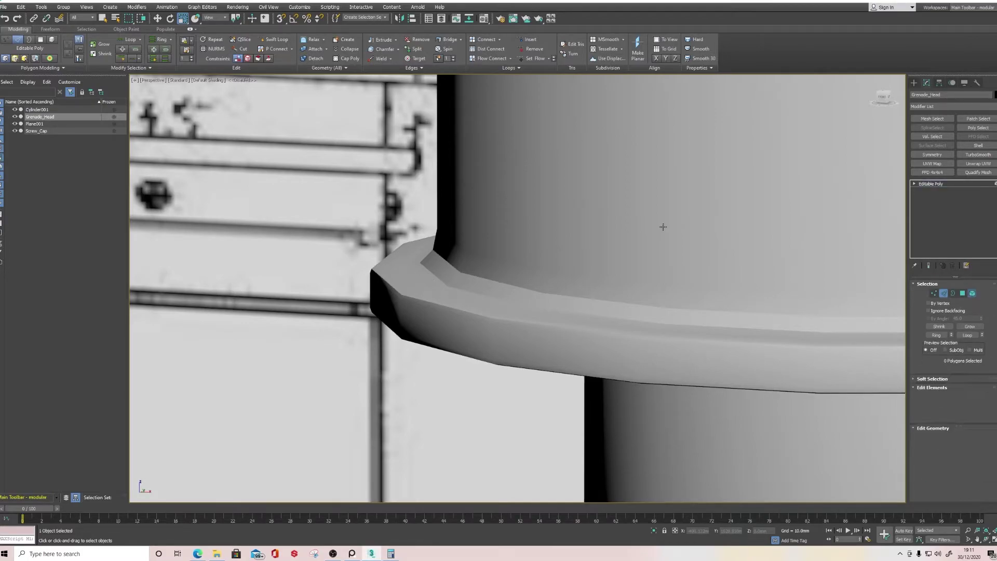
{"action": "left_click", "coordinate": [661, 225]}
{"action": "left_click", "coordinate": [962, 294]}
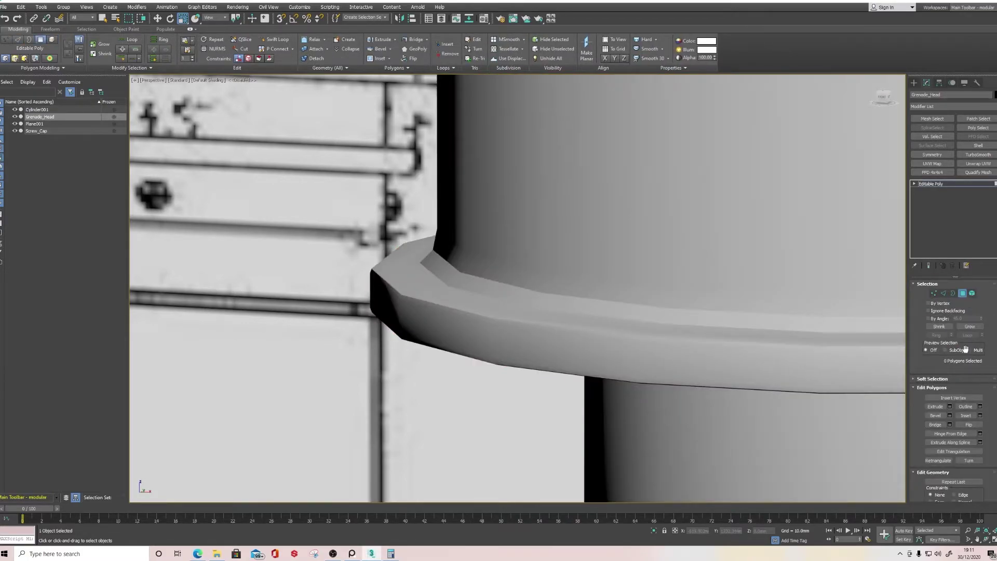
{"action": "scroll", "coordinate": [964, 439], "scroll_direction": "down", "scroll_amount": 5}
{"action": "scroll", "coordinate": [964, 438], "scroll_direction": "down", "scroll_amount": 5}
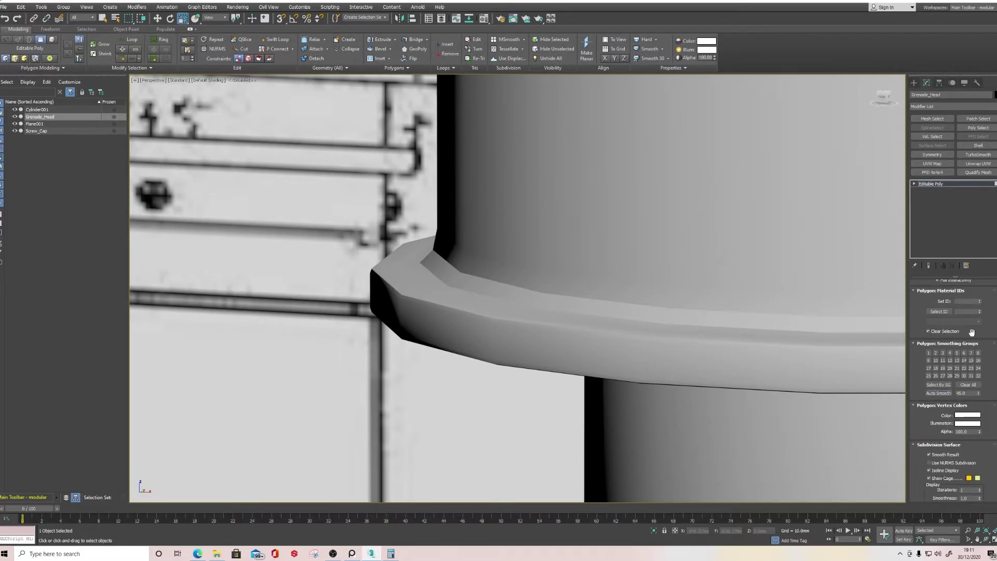
{"action": "scroll", "coordinate": [971, 331], "scroll_direction": "up", "scroll_amount": 10}
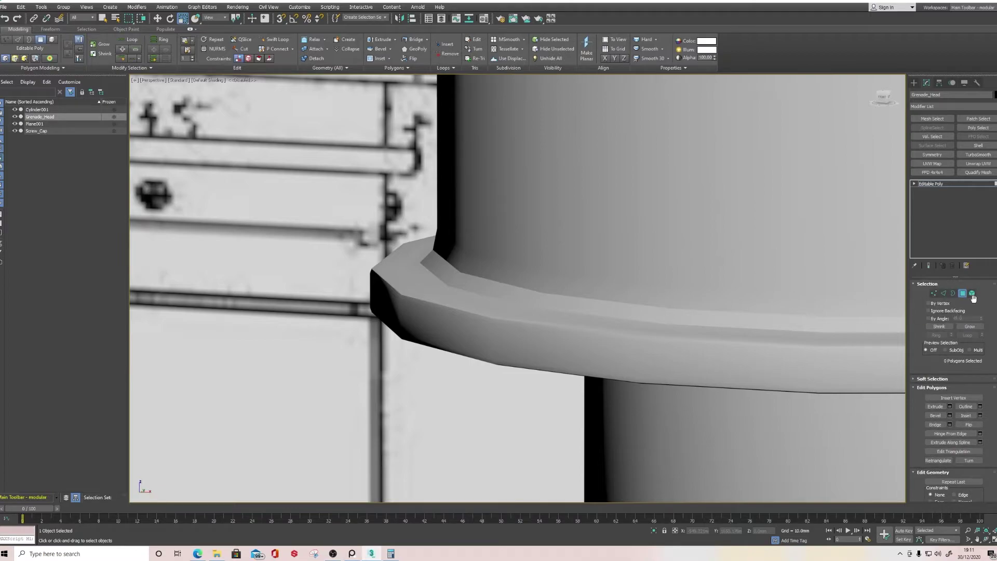
{"action": "left_click", "coordinate": [972, 293]}
{"action": "left_click", "coordinate": [833, 299]}
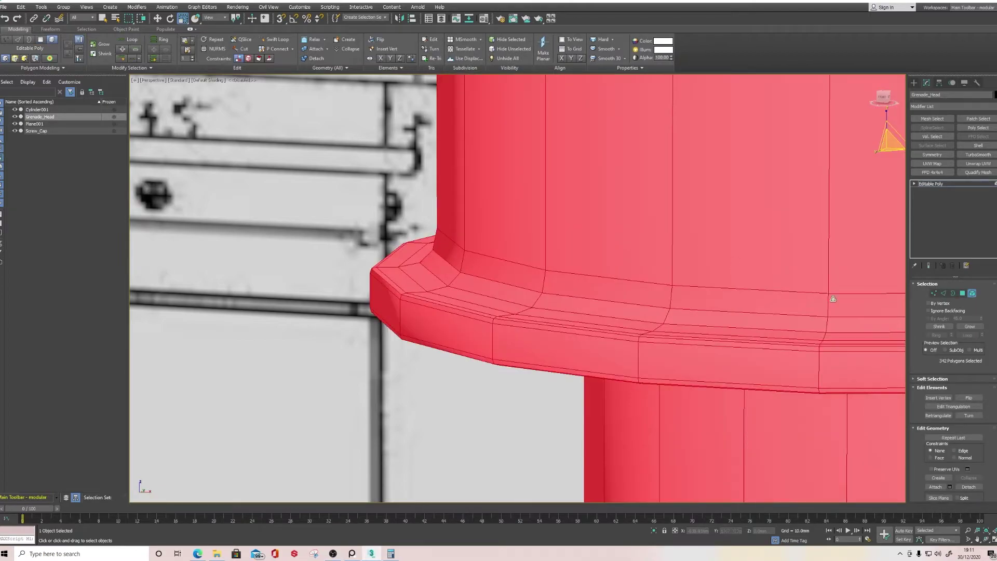
{"action": "left_click", "coordinate": [962, 294]}
{"action": "left_click", "coordinate": [973, 294]}
{"action": "left_click", "coordinate": [872, 283]}
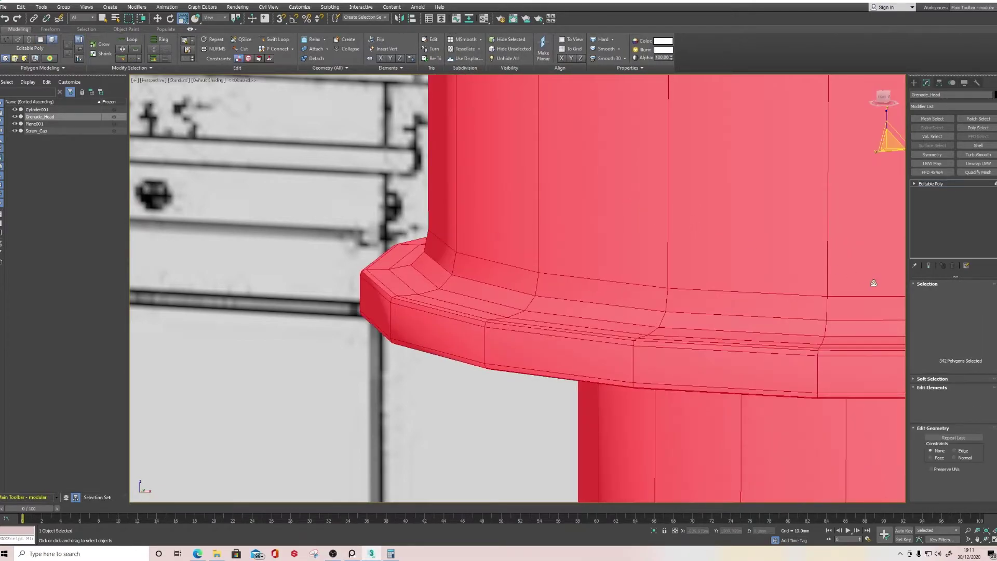
{"action": "left_click", "coordinate": [962, 295]}
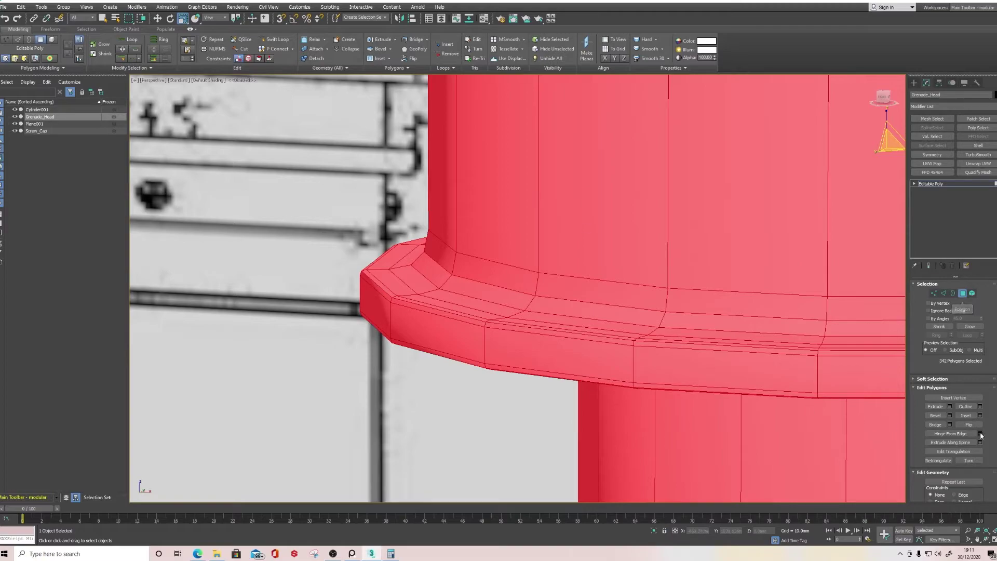
{"action": "scroll", "coordinate": [966, 428], "scroll_direction": "down", "scroll_amount": 10}
{"action": "scroll", "coordinate": [960, 415], "scroll_direction": "down", "scroll_amount": 1}
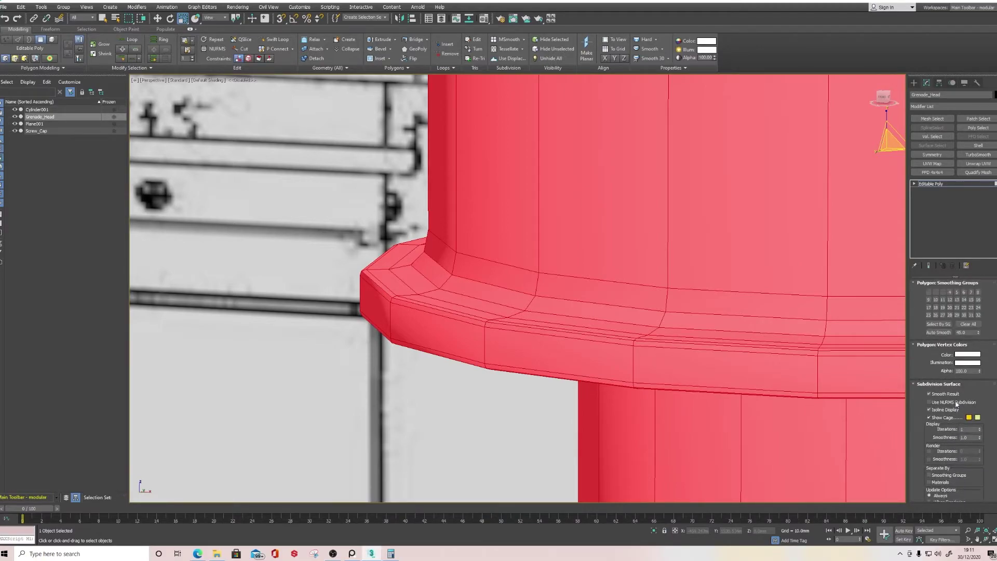
{"action": "left_click", "coordinate": [933, 334]}
{"action": "left_click", "coordinate": [913, 83]}
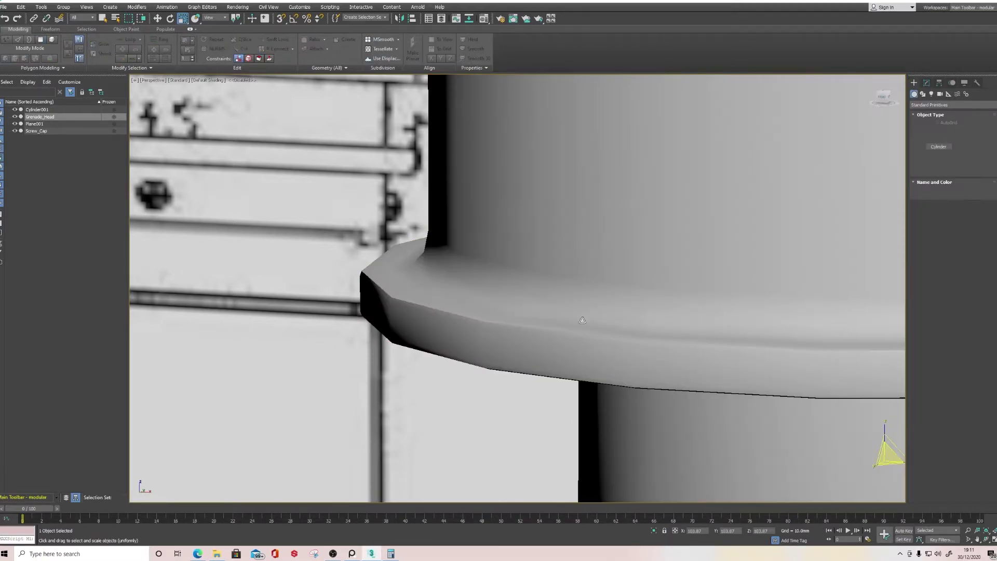
Step: Examine the smoothed flange from several sides and compare the neck below it with the ring drawn on the blueprint
{"action": "scroll", "coordinate": [582, 320], "scroll_direction": "down", "scroll_amount": 10}
{"action": "middle_click_drag", "start_coordinate": [582, 320], "coordinate": [655, 335], "text": "alt"}
{"action": "scroll", "coordinate": [581, 313], "scroll_direction": "up", "scroll_amount": 5}
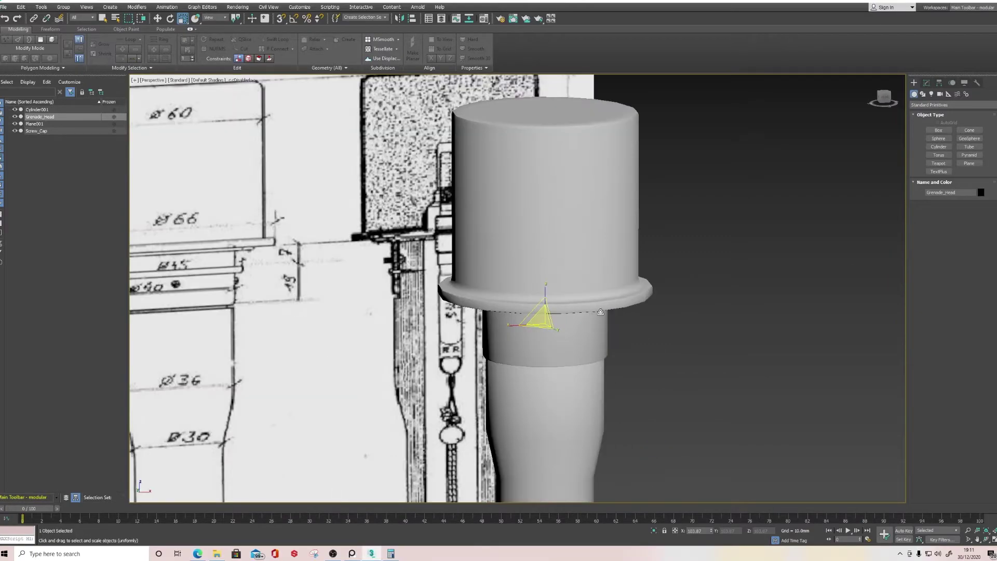
{"action": "scroll", "coordinate": [600, 312], "scroll_direction": "up", "scroll_amount": 4}
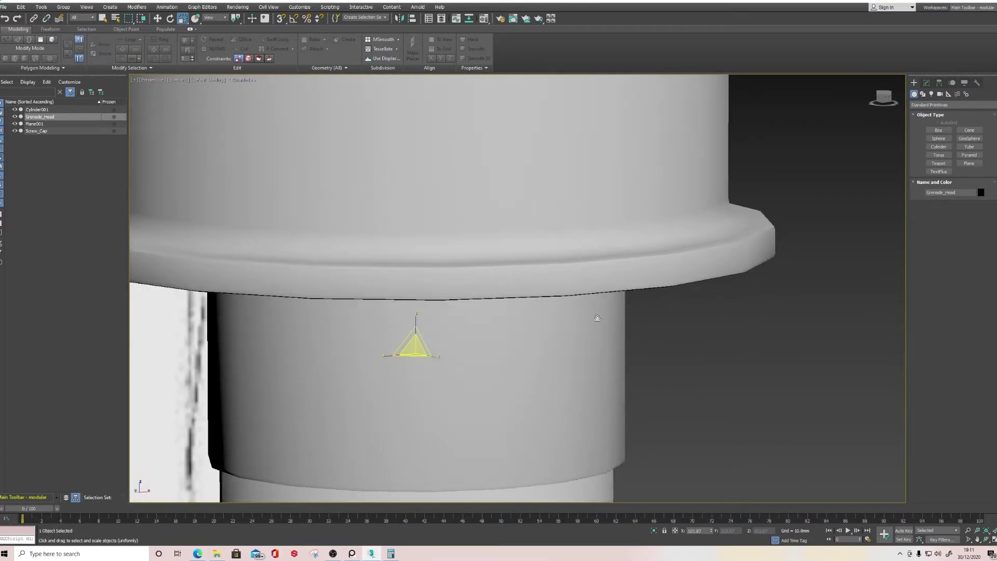
{"action": "key", "text": "r"}
{"action": "key", "text": "r"}
{"action": "scroll", "coordinate": [507, 281], "scroll_direction": "down", "scroll_amount": 5}
{"action": "middle_click_drag", "start_coordinate": [536, 288], "coordinate": [507, 282]}
{"action": "middle_click_drag", "start_coordinate": [470, 278], "coordinate": [445, 267], "text": "alt"}
{"action": "scroll", "coordinate": [466, 262], "scroll_direction": "up", "scroll_amount": 5}
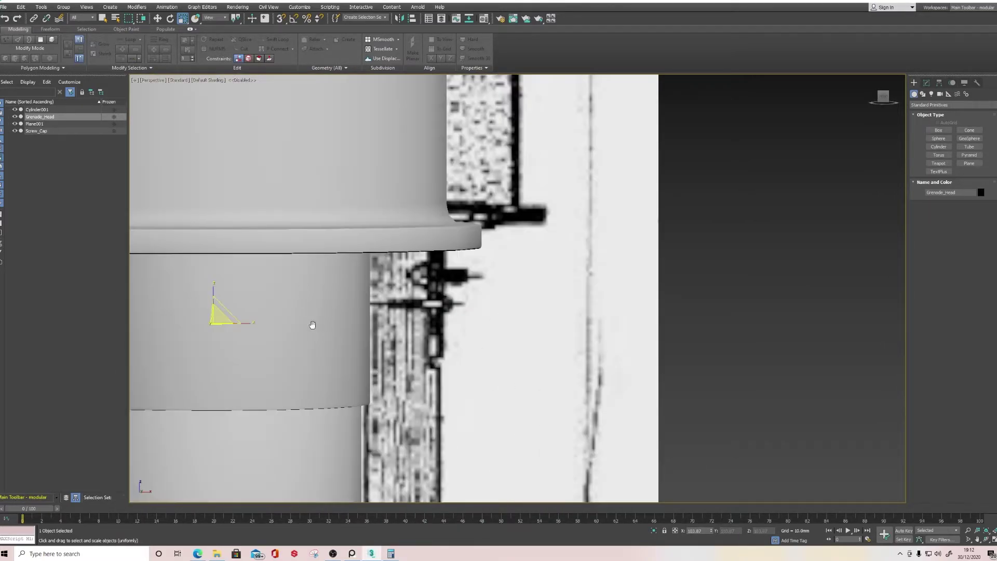
{"action": "middle_click_drag", "start_coordinate": [312, 325], "coordinate": [727, 266]}
{"action": "scroll", "coordinate": [728, 266], "scroll_direction": "down", "scroll_amount": 2}
{"action": "middle_click_drag", "start_coordinate": [354, 251], "coordinate": [507, 229]}
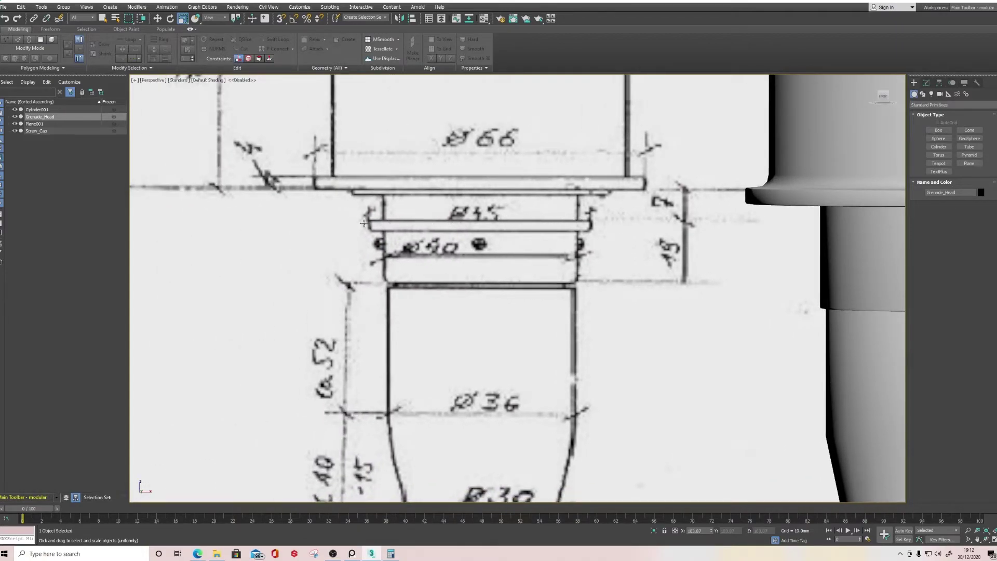
{"action": "middle_click_drag", "start_coordinate": [677, 267], "coordinate": [367, 274]}
{"action": "middle_click_drag", "start_coordinate": [810, 202], "coordinate": [700, 199]}
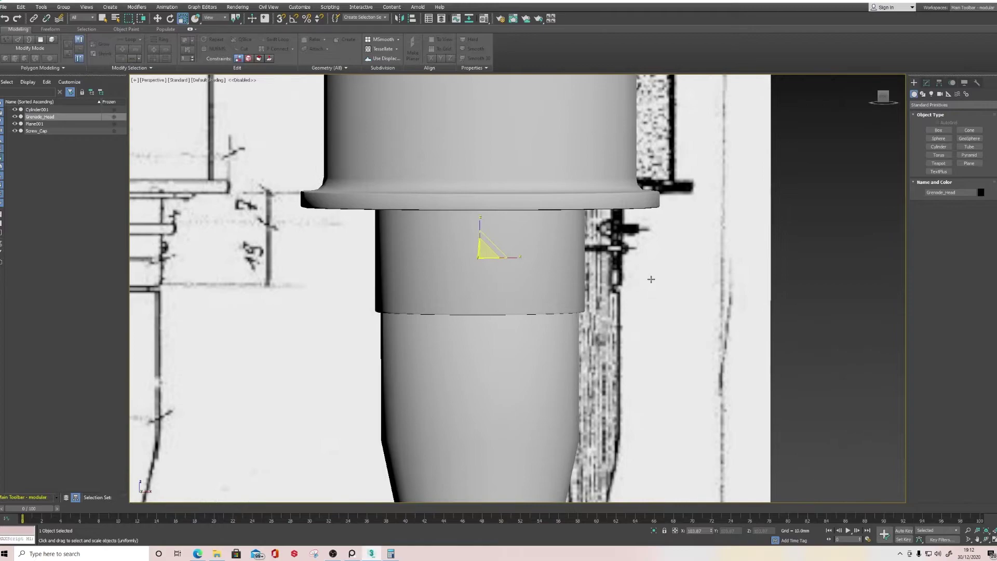
Step: With edged faces shown in the front view, add two Swift Loop edge loops around the neck to bound the blueprint's ring
{"action": "key", "text": "F4"}
{"action": "mouse_move", "coordinate": [597, 296]}
{"action": "middle_mouse_down"}
{"action": "mouse_move", "coordinate": [596, 276]}
{"action": "mouse_move", "coordinate": [596, 303]}
{"action": "middle_mouse_up"}
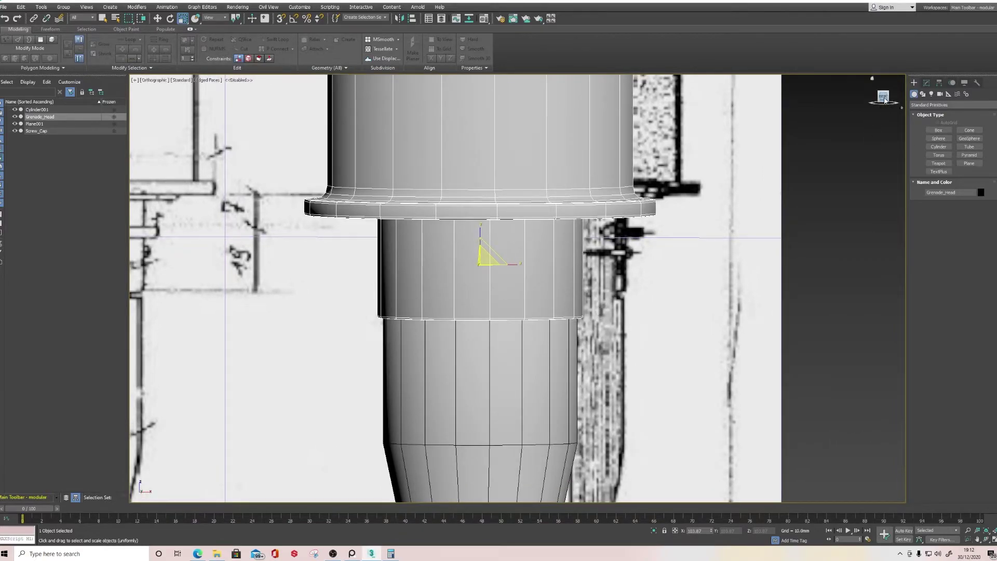
{"action": "left_click", "coordinate": [883, 97]}
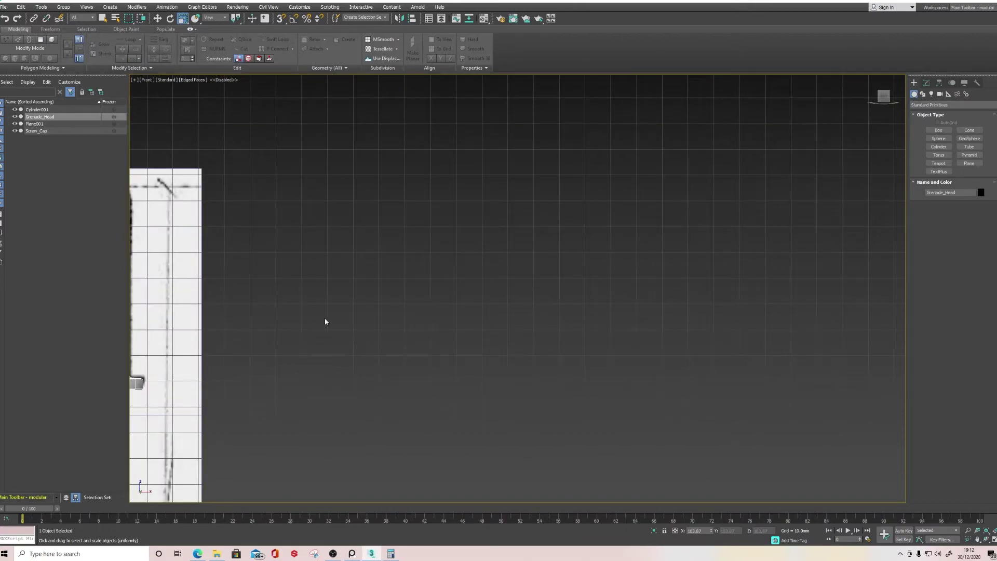
{"action": "key", "text": "z"}
{"action": "middle_click_drag", "start_coordinate": [540, 389], "coordinate": [540, 340]}
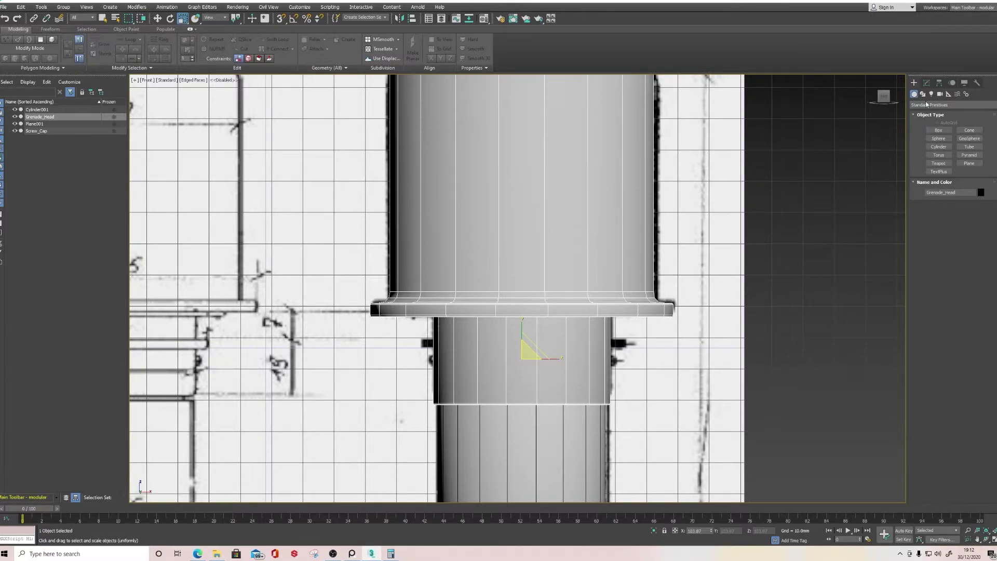
{"action": "left_click", "coordinate": [927, 83]}
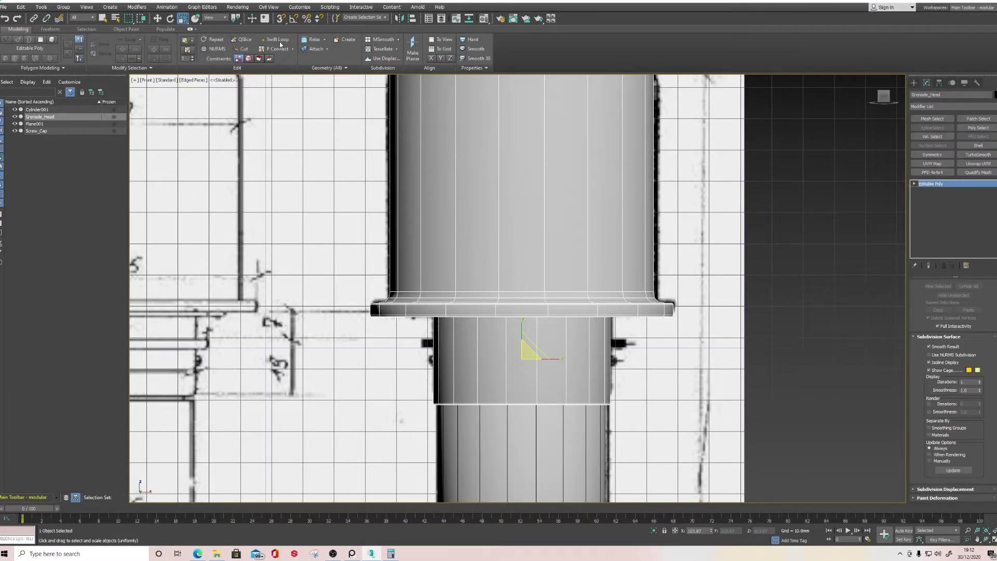
{"action": "left_click", "coordinate": [278, 41]}
{"action": "middle_click_drag", "start_coordinate": [476, 345], "coordinate": [587, 249]}
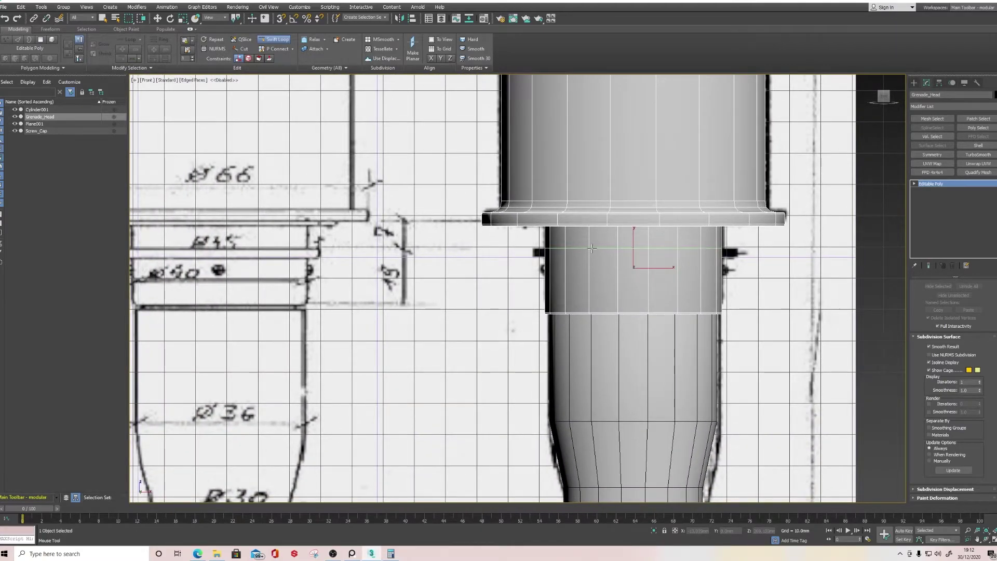
{"action": "scroll", "coordinate": [590, 249], "scroll_direction": "up", "scroll_amount": 4}
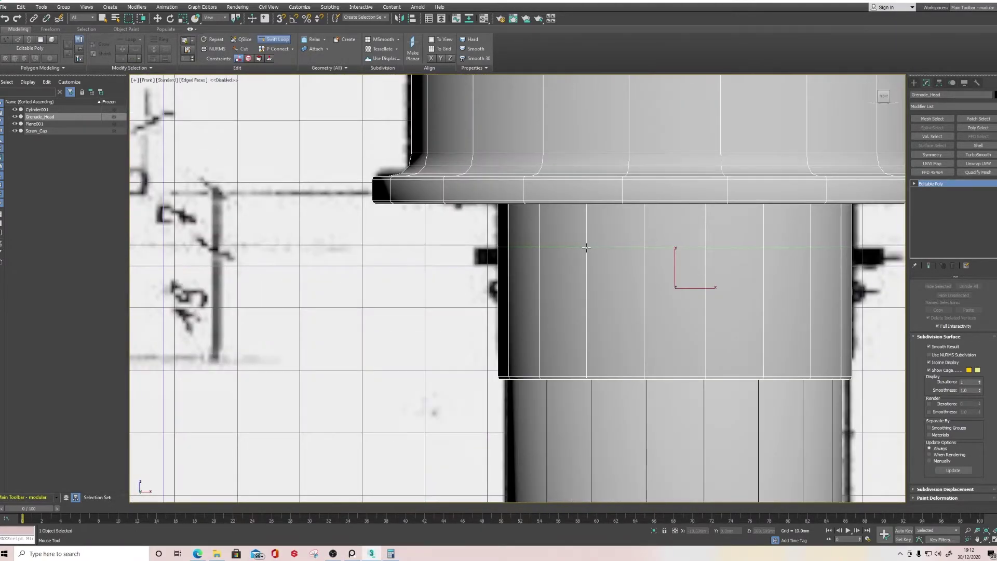
{"action": "left_click", "coordinate": [588, 250]}
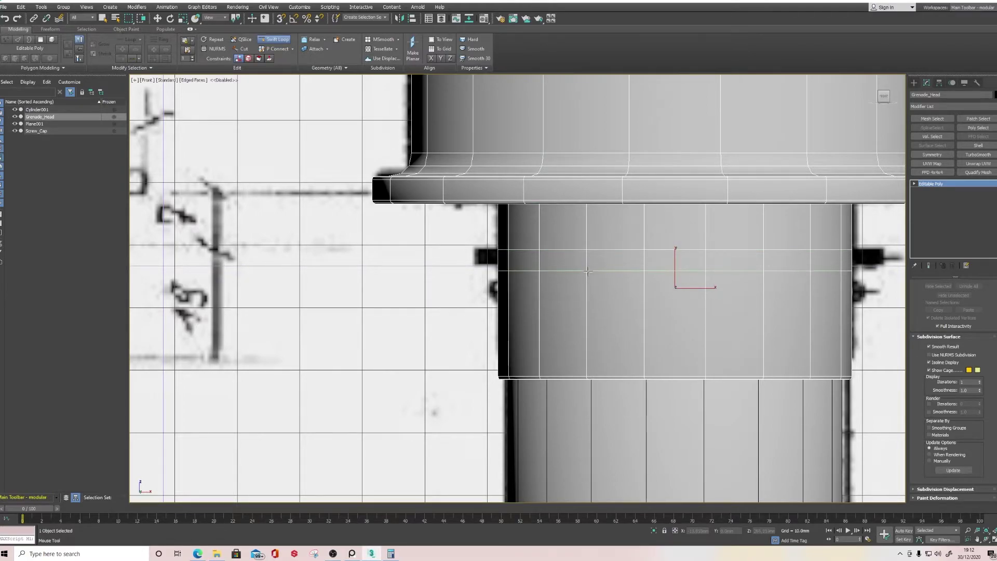
{"action": "key", "text": "w"}
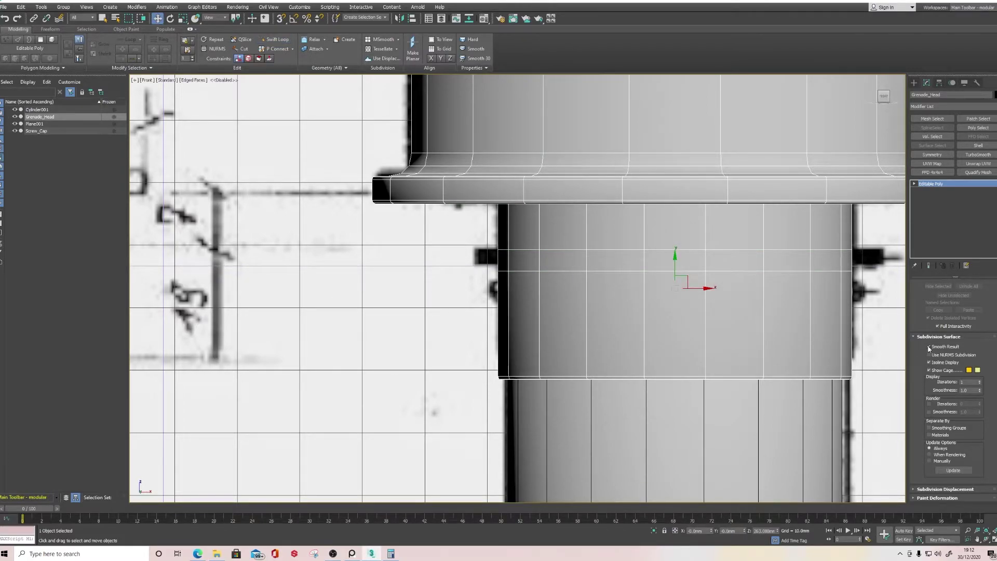
Step: Select the full band of polygons between the two new edge loops on the neck
{"action": "scroll", "coordinate": [928, 348], "scroll_direction": "up", "scroll_amount": 5}
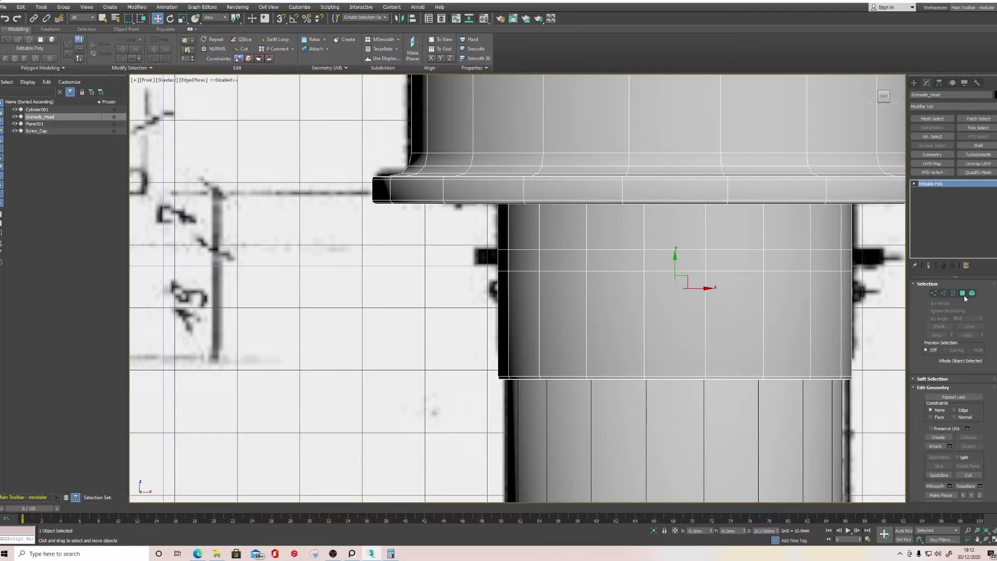
{"action": "left_click", "coordinate": [962, 292]}
{"action": "left_click", "coordinate": [669, 260]}
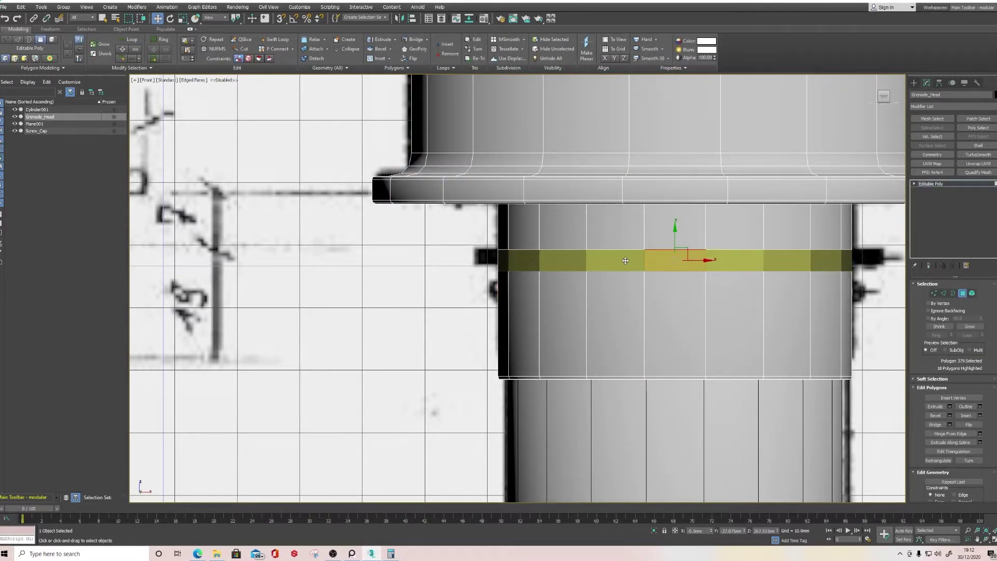
{"action": "left_click", "coordinate": [625, 260], "text": "shift"}
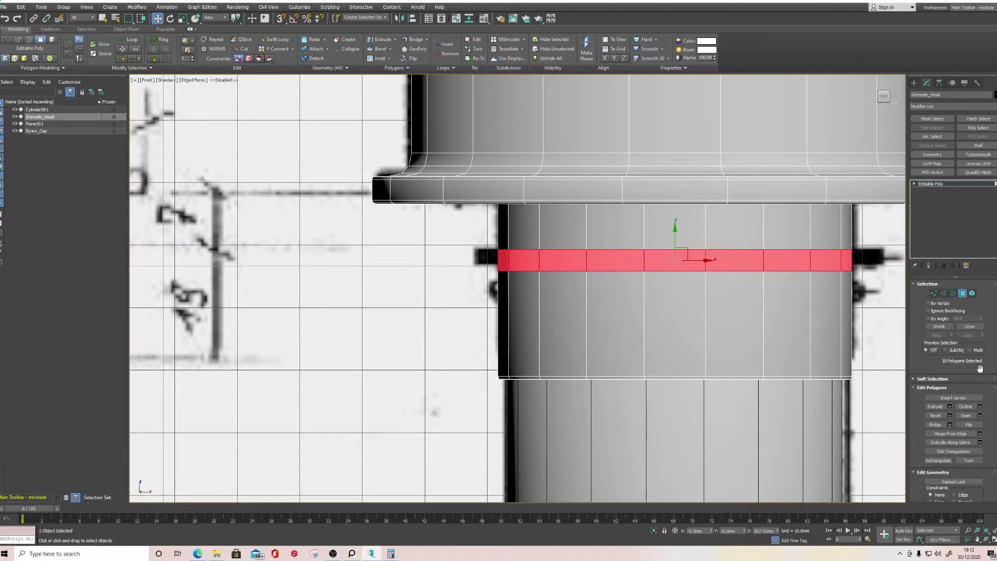
Step: Try the Loop selection from a single polygon of the neck's band and undo each attempt
{"action": "left_click", "coordinate": [656, 260]}
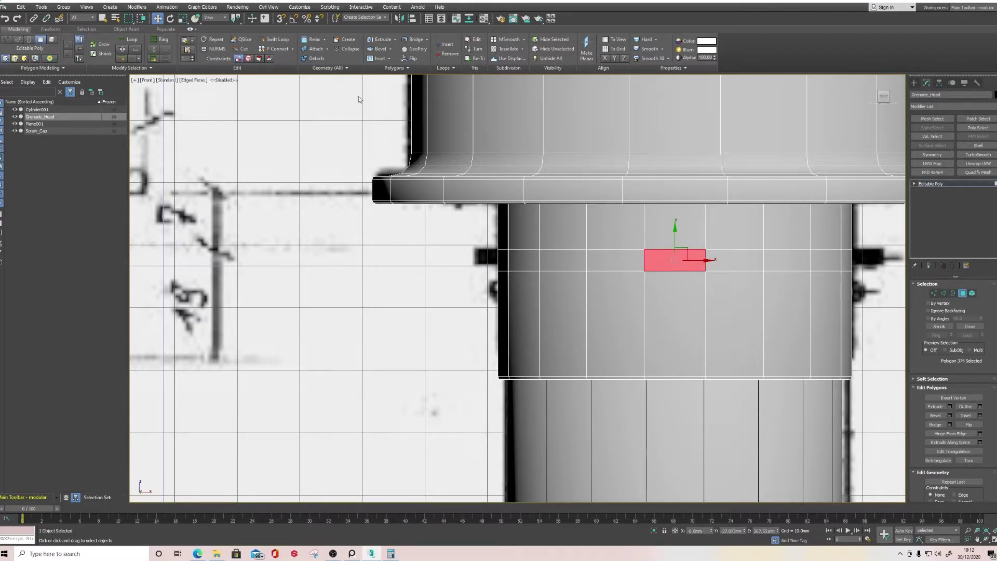
{"action": "left_click", "coordinate": [130, 39]}
{"action": "key", "text": "ctrl+z"}
{"action": "left_click", "coordinate": [128, 40]}
{"action": "key", "text": "ctrl+z"}
{"action": "left_click", "coordinate": [127, 40]}
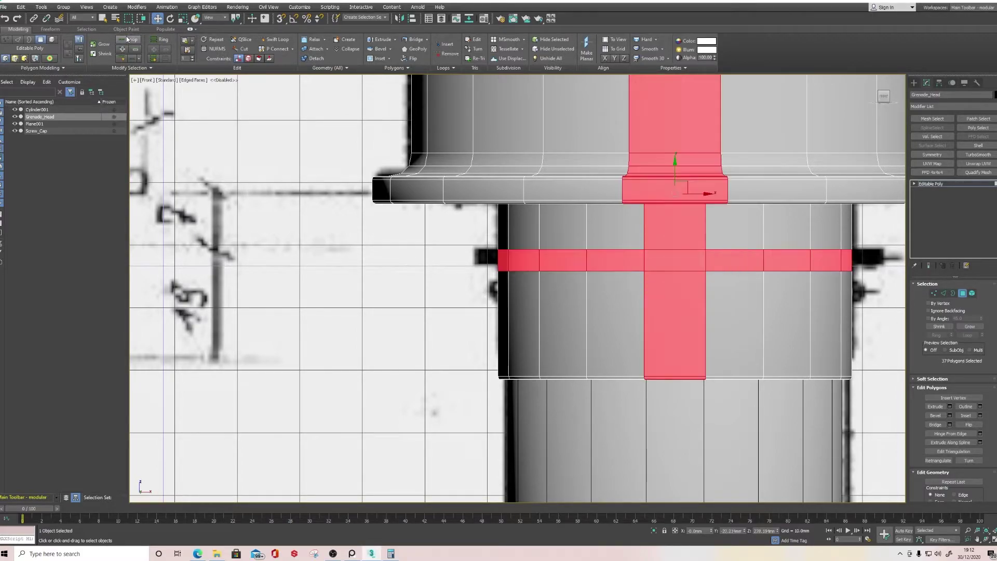
{"action": "key", "text": "ctrl+z"}
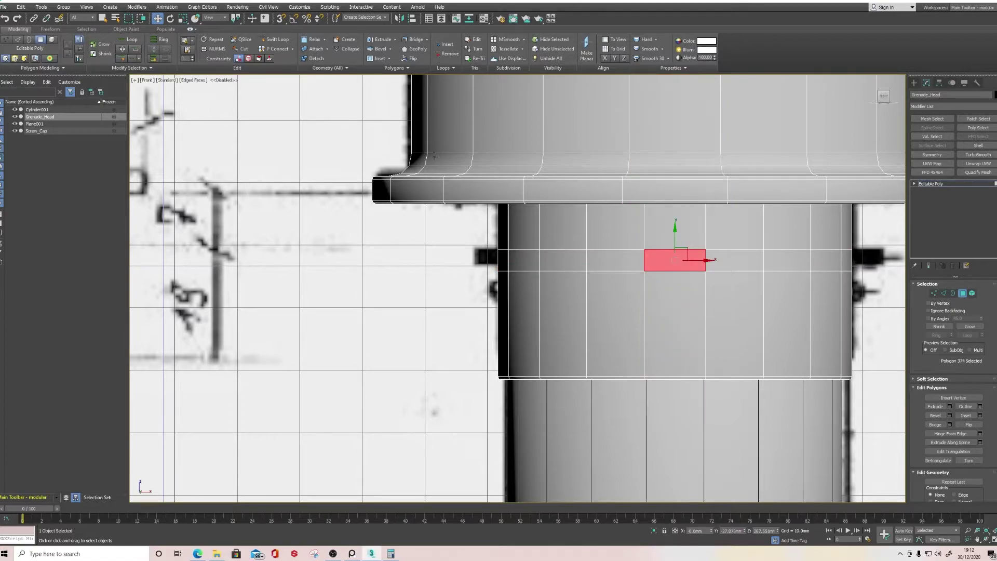
Step: Reselect the neck's polygon band and extrude it outward along local normals to match the ring on the blueprint
{"action": "left_click", "coordinate": [725, 267], "text": "shift"}
{"action": "middle_click_drag", "start_coordinate": [650, 249], "coordinate": [457, 234]}
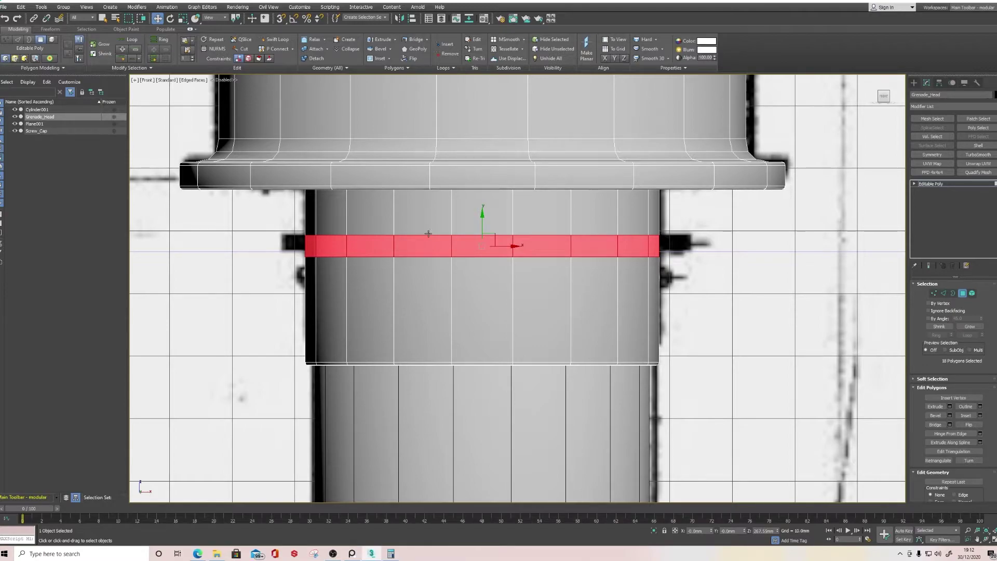
{"action": "left_click", "coordinate": [949, 406]}
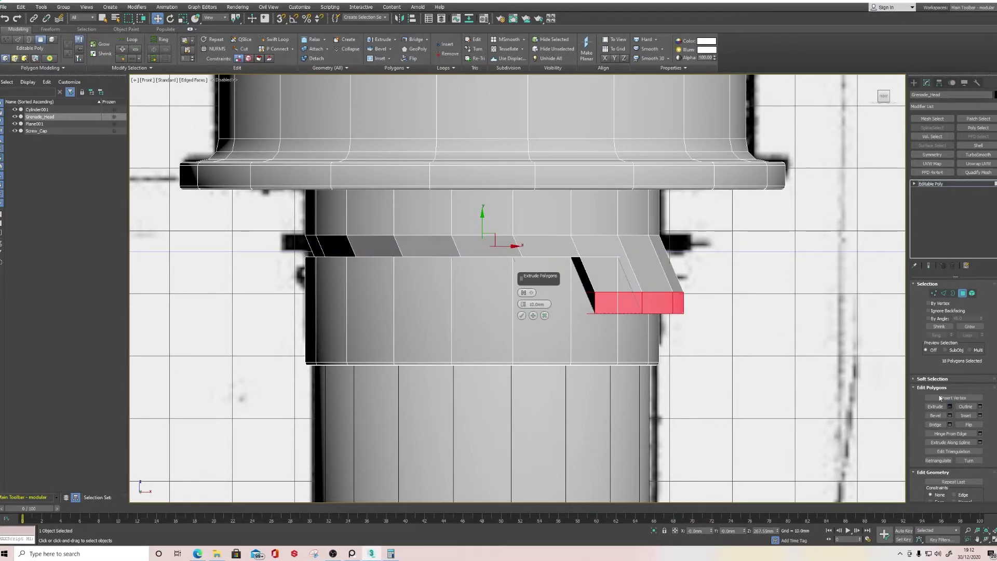
{"action": "left_click", "coordinate": [527, 293]}
{"action": "left_click_drag", "start_coordinate": [552, 304], "coordinate": [531, 342]}
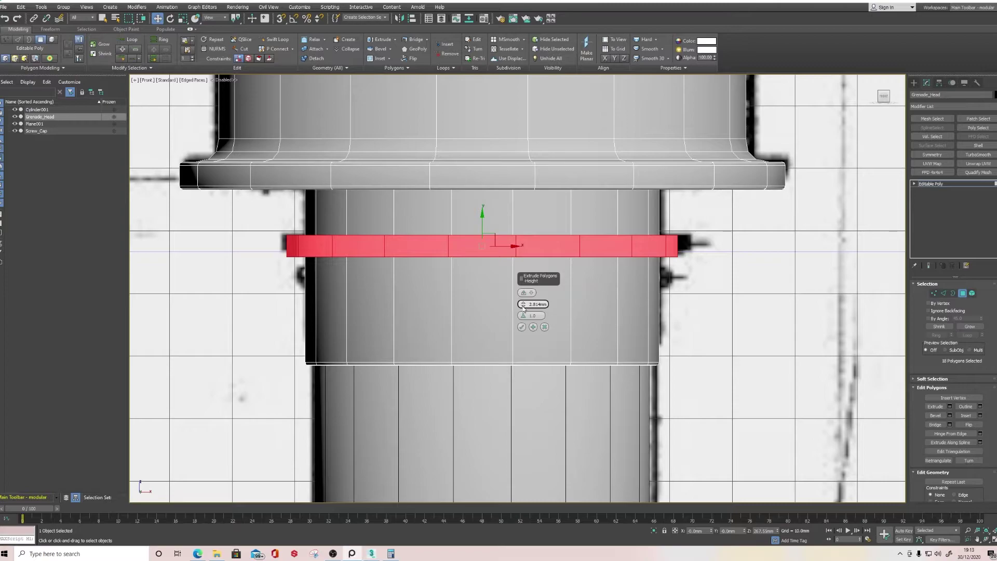
{"action": "left_click_drag", "start_coordinate": [523, 309], "coordinate": [530, 304]}
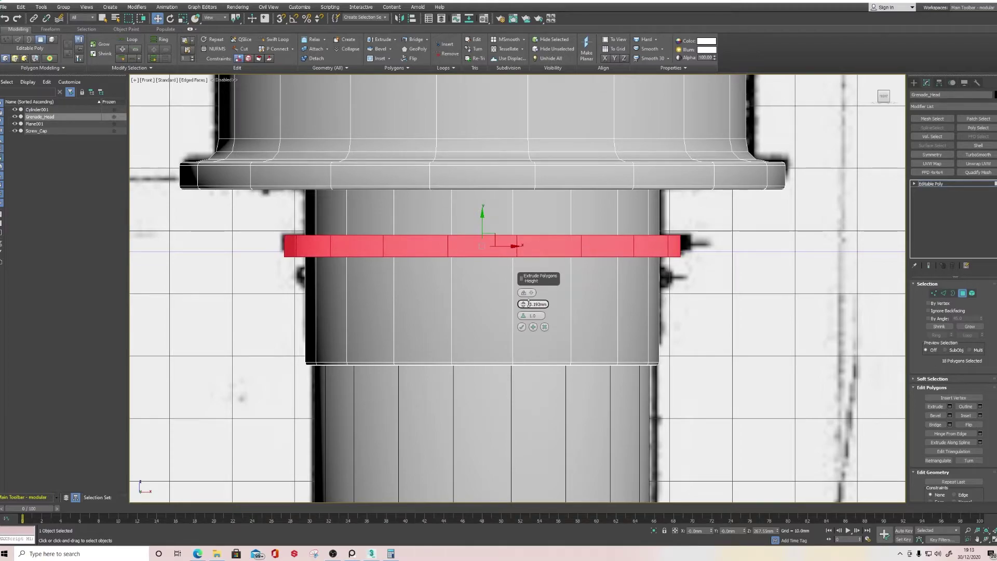
{"action": "left_click", "coordinate": [521, 327]}
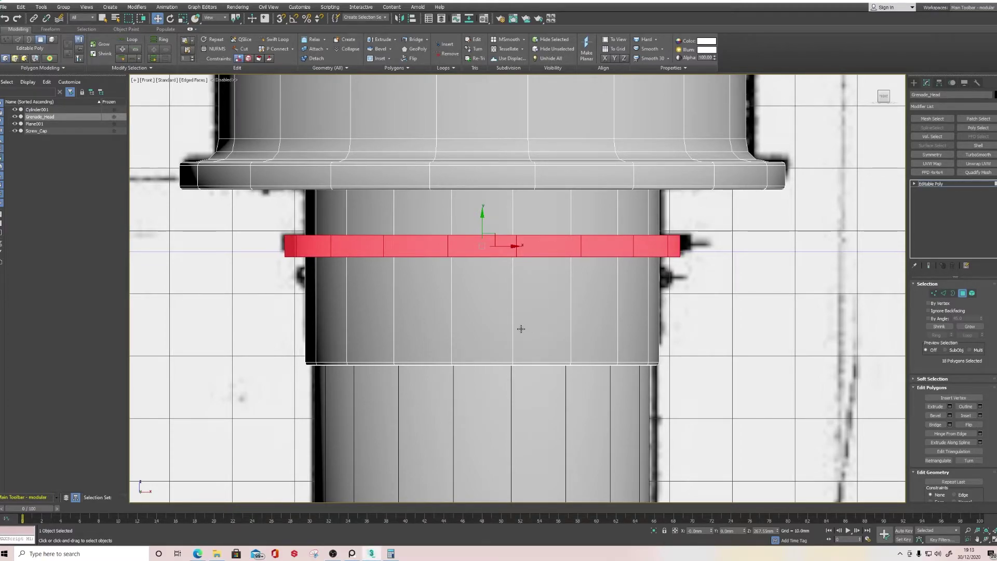
Step: Deselect the polygons and examine the extruded ring up close in the perspective view
{"action": "scroll", "coordinate": [522, 326], "scroll_direction": "down", "scroll_amount": 5}
{"action": "left_click", "coordinate": [606, 351]}
{"action": "middle_click_drag", "start_coordinate": [591, 349], "coordinate": [584, 332]}
{"action": "key", "text": "p"}
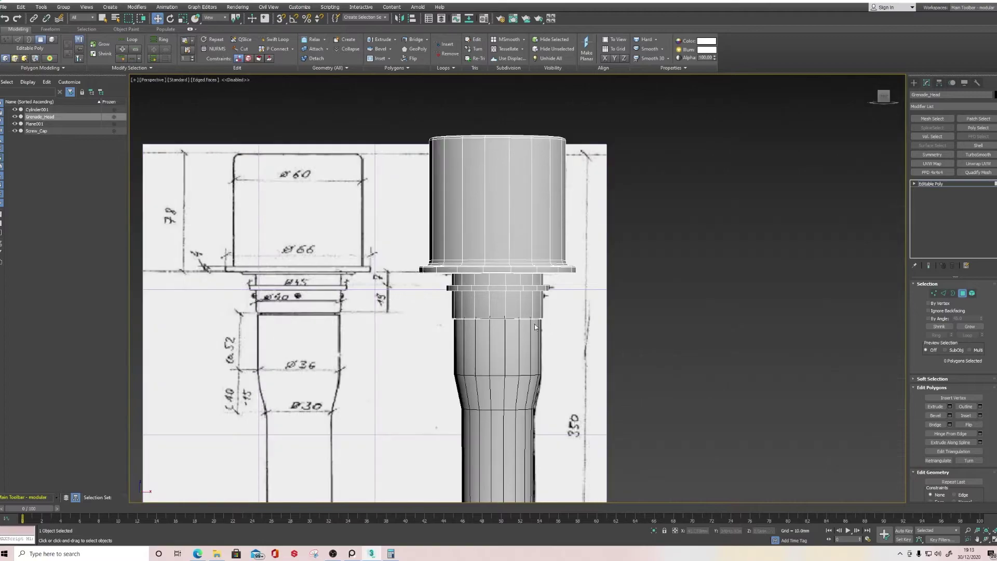
{"action": "scroll", "coordinate": [524, 324], "scroll_direction": "down", "scroll_amount": 3}
{"action": "mouse_move", "coordinate": [522, 324]}
{"action": "middle_mouse_down", "text": "alt"}
{"action": "mouse_move", "coordinate": [581, 326]}
{"action": "mouse_move", "coordinate": [526, 327]}
{"action": "middle_mouse_up", "text": "alt"}
{"action": "scroll", "coordinate": [589, 325], "scroll_direction": "up", "scroll_amount": 10}
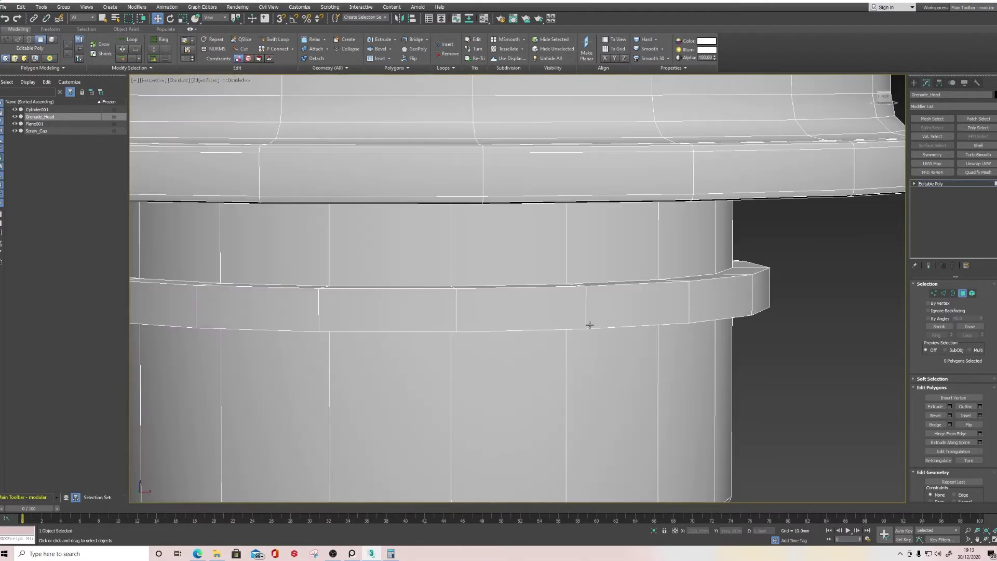
Step: Select the outer and inner edge loops along the upper and lower sides of the neck's raised ring
{"action": "left_click", "coordinate": [942, 293]}
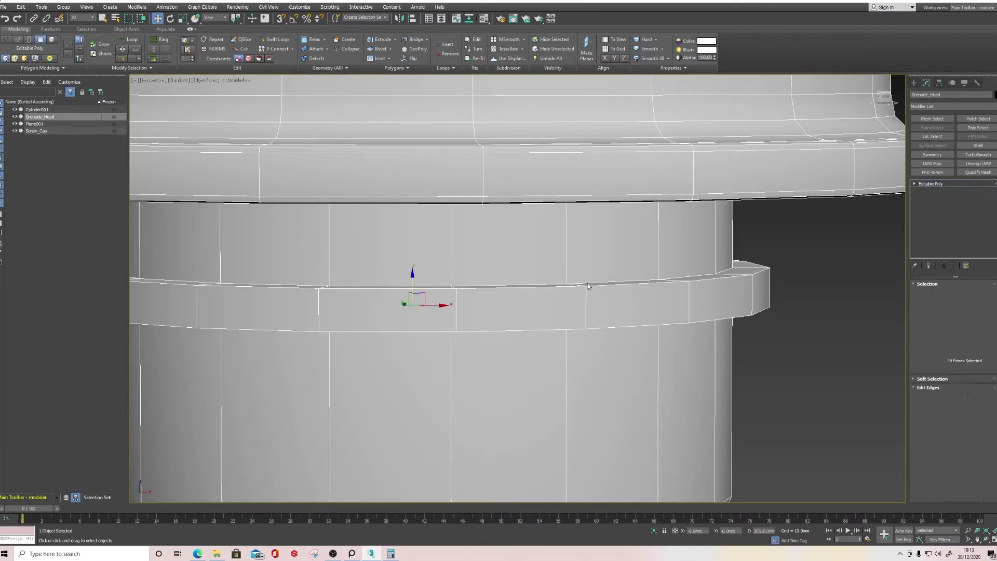
{"action": "double_click", "coordinate": [623, 283]}
{"action": "left_click", "coordinate": [622, 327], "text": "ctrl"}
{"action": "double_click", "coordinate": [622, 327], "text": "ctrl"}
{"action": "double_click", "coordinate": [618, 282], "text": "ctrl"}
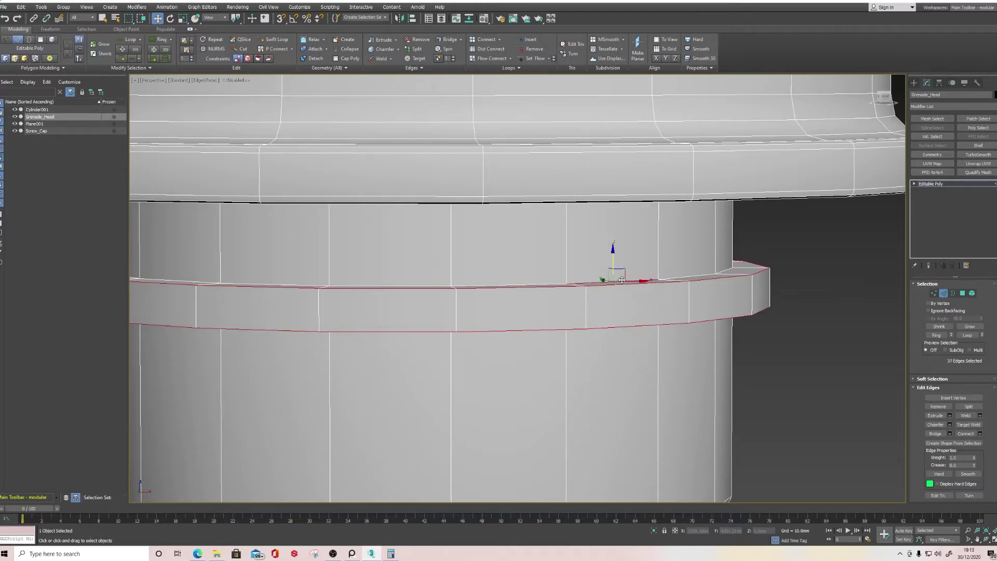
{"action": "middle_click_drag", "start_coordinate": [609, 328], "coordinate": [611, 319], "text": "alt"}
{"action": "double_click", "coordinate": [449, 279], "text": "ctrl"}
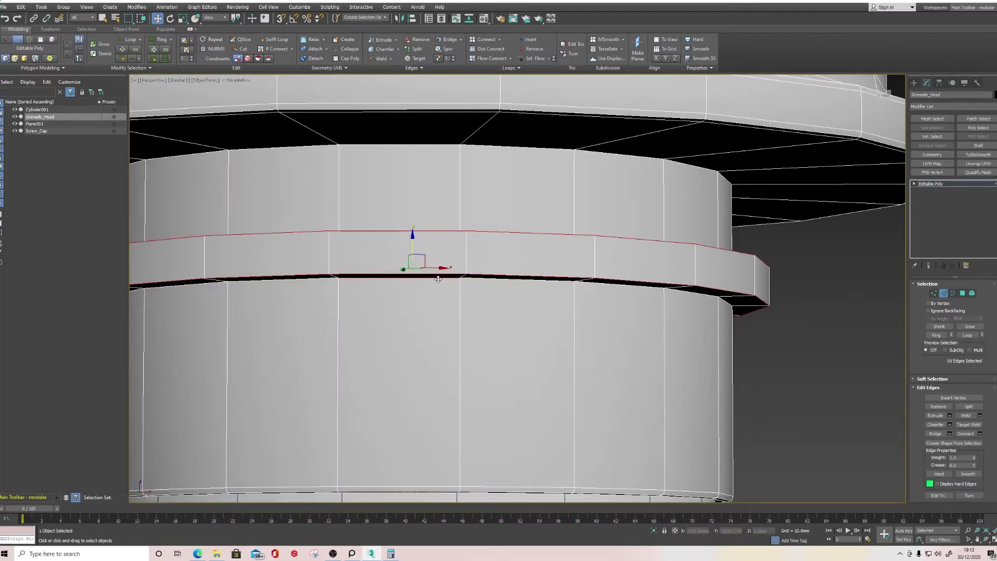
Step: Chamfer the ring's selected edge loops by about 0.78 mm
{"action": "left_click", "coordinate": [949, 425]}
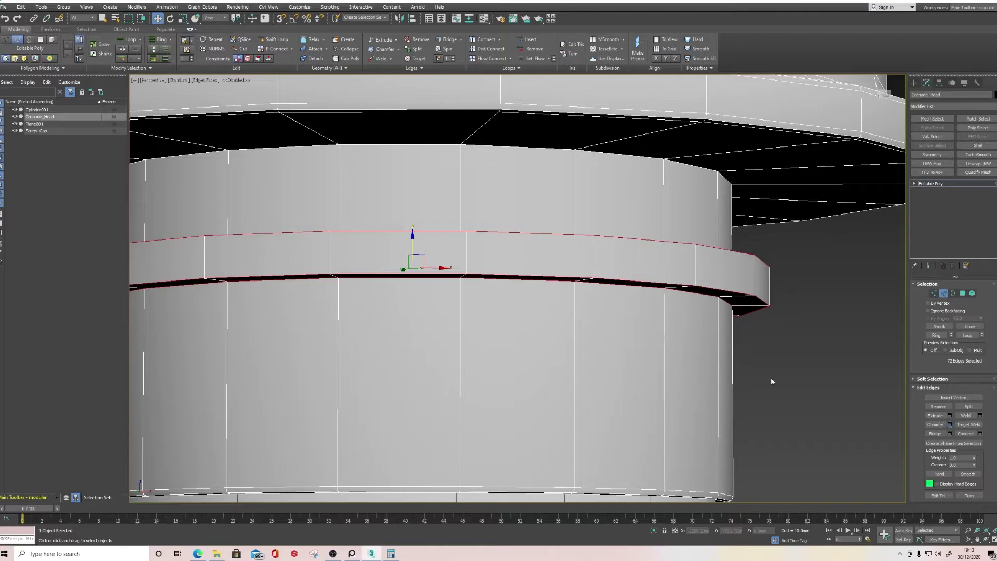
{"action": "left_click_drag", "start_coordinate": [524, 305], "coordinate": [543, 359]}
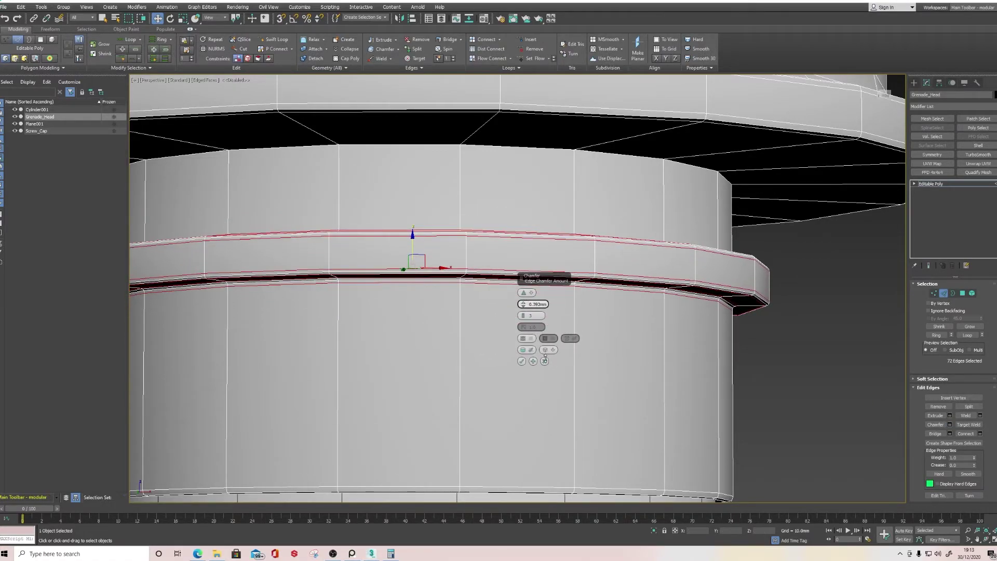
{"action": "left_click", "coordinate": [533, 361]}
{"action": "left_click", "coordinate": [521, 362]}
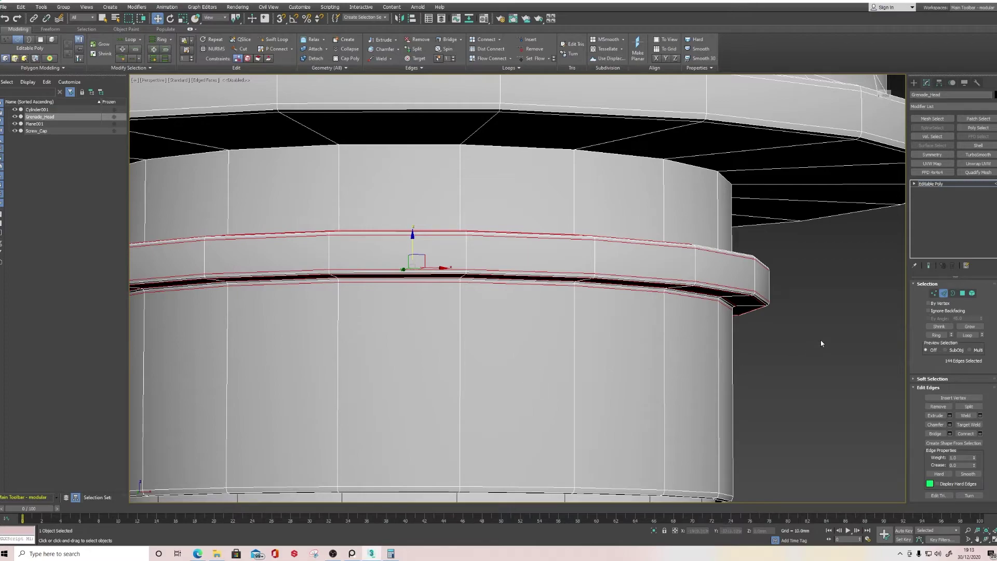
Step: Select the whole grenade head element and auto-smooth its polygons, then clear the selection
{"action": "scroll", "coordinate": [831, 332], "scroll_direction": "down", "scroll_amount": 5}
{"action": "left_click", "coordinate": [972, 293]}
{"action": "left_click", "coordinate": [551, 329]}
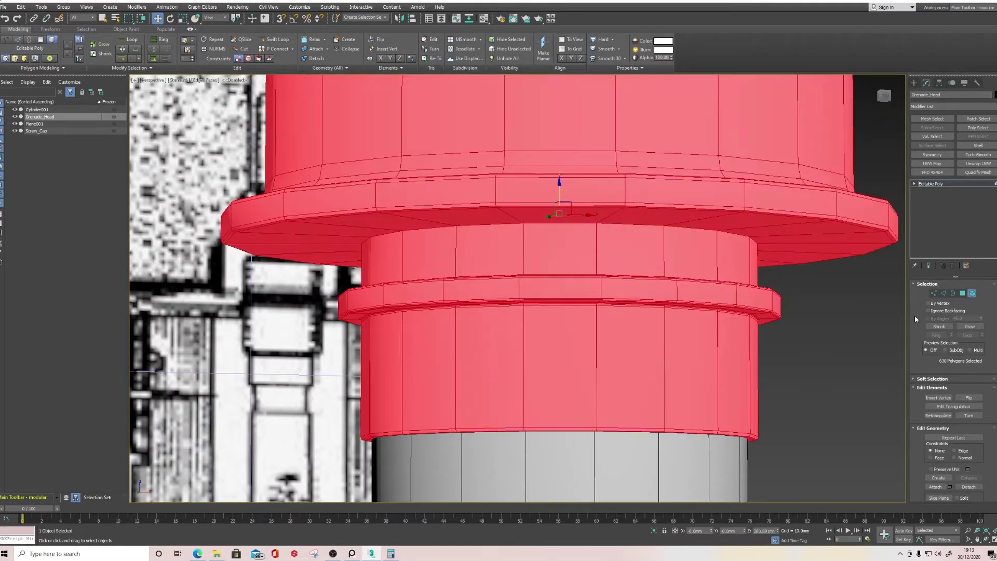
{"action": "left_click", "coordinate": [961, 293]}
{"action": "scroll", "coordinate": [985, 433], "scroll_direction": "down", "scroll_amount": 3}
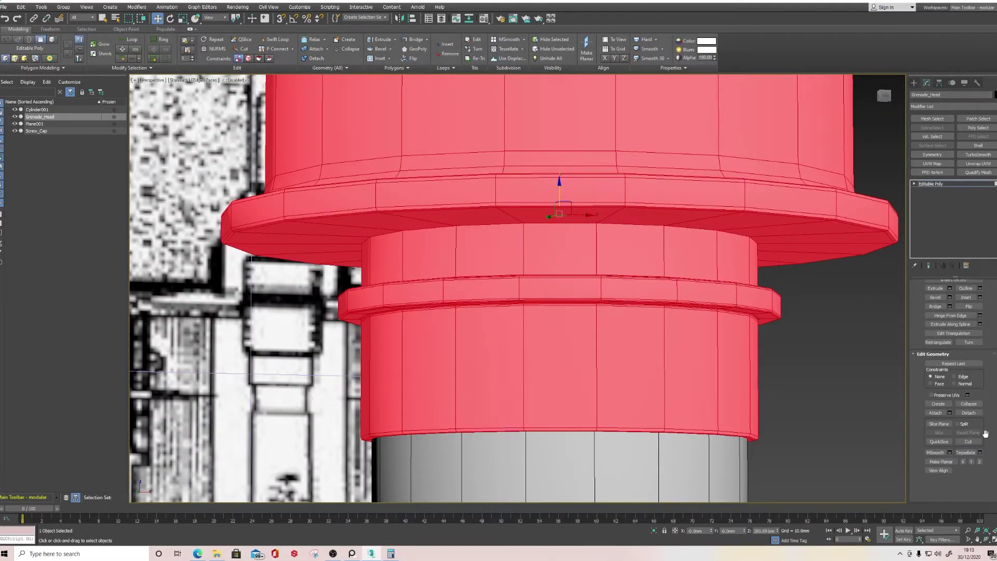
{"action": "scroll", "coordinate": [985, 433], "scroll_direction": "down", "scroll_amount": 5}
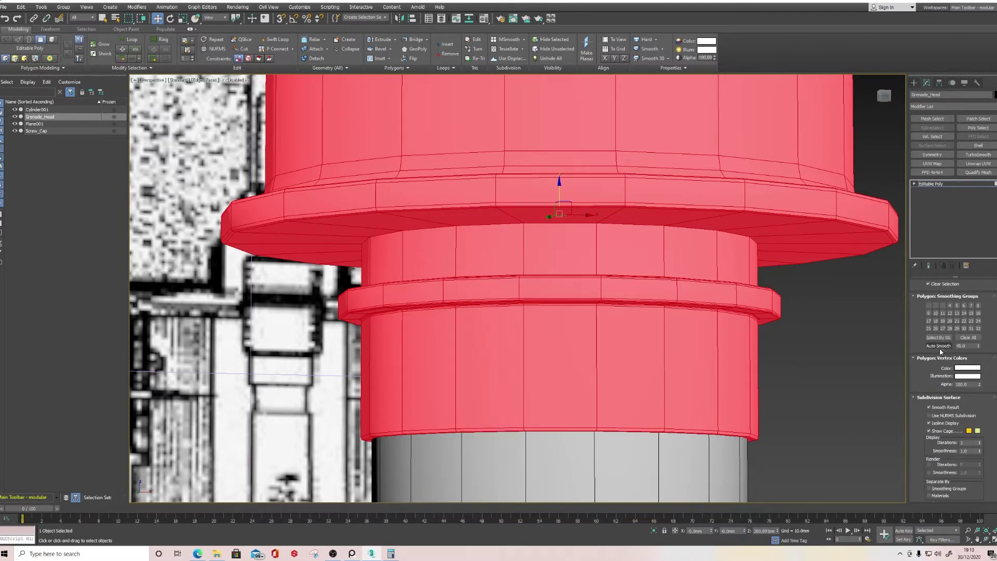
{"action": "left_click", "coordinate": [837, 324]}
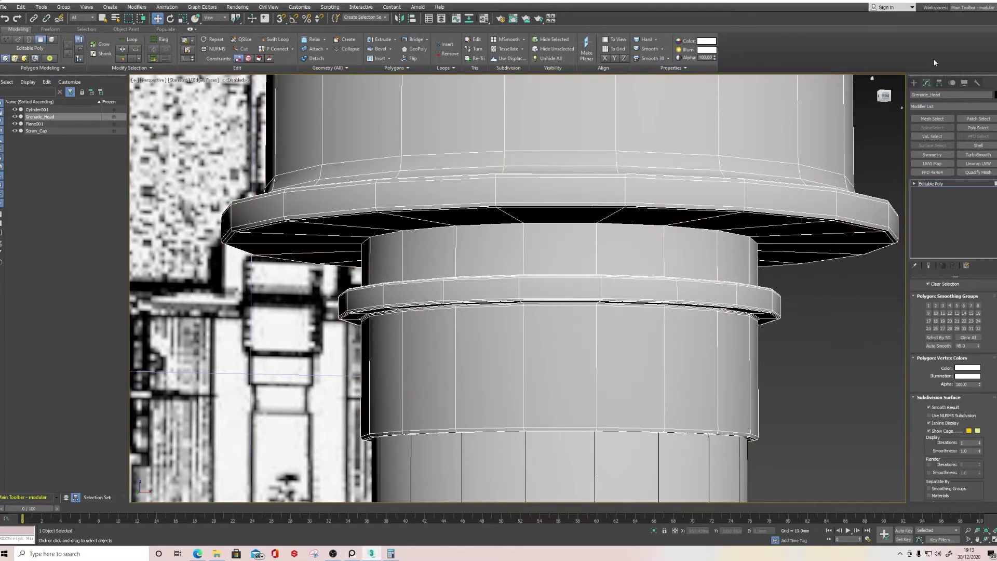
Step: Examine the blueprint's neck area for the small round studs below the ring and compare it with the model
{"action": "left_click", "coordinate": [914, 82]}
{"action": "scroll", "coordinate": [753, 377], "scroll_direction": "down", "scroll_amount": 3}
{"action": "scroll", "coordinate": [753, 377], "scroll_direction": "down", "scroll_amount": 8}
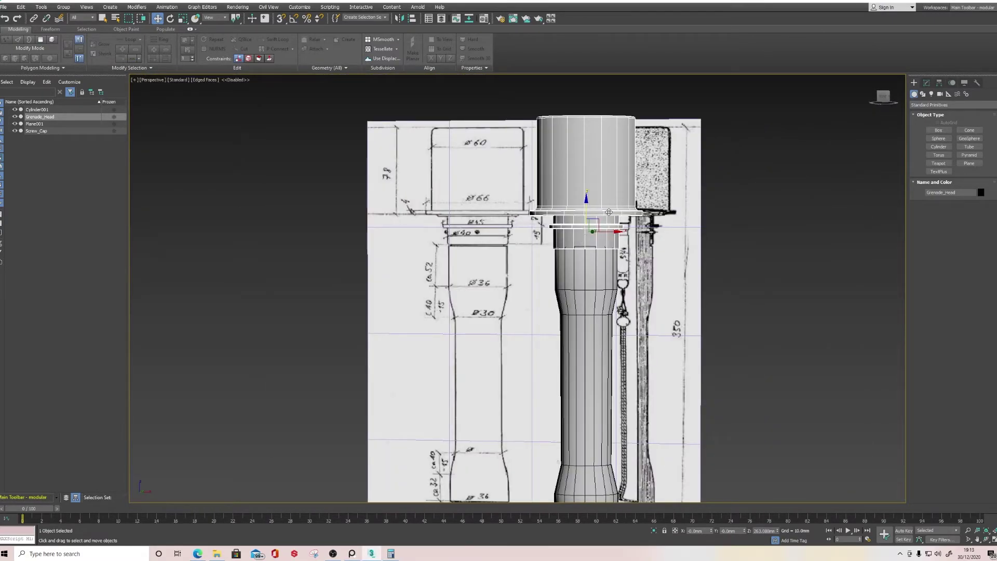
{"action": "scroll", "coordinate": [609, 213], "scroll_direction": "down", "scroll_amount": 3}
{"action": "scroll", "coordinate": [607, 224], "scroll_direction": "up", "scroll_amount": 10}
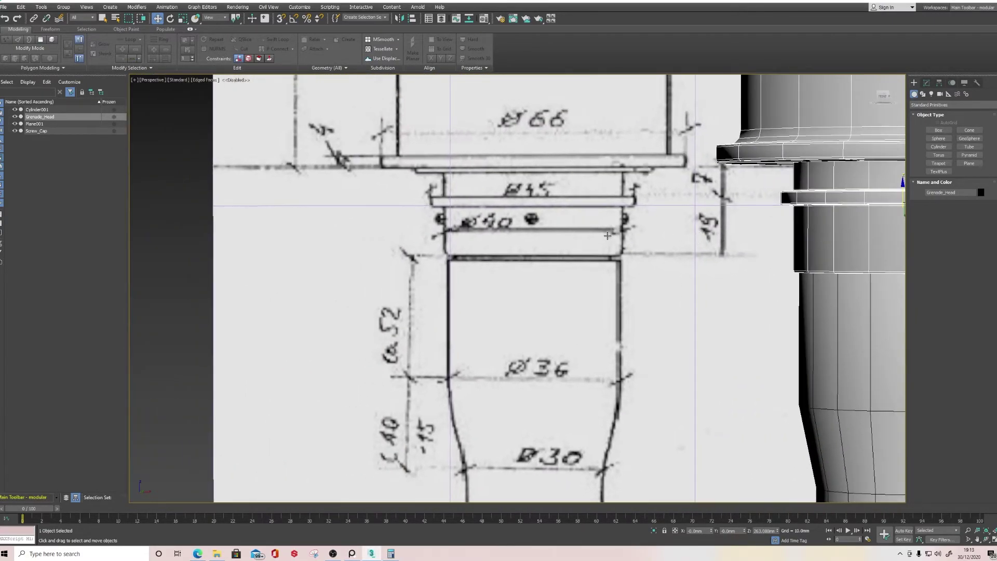
{"action": "middle_click_drag", "start_coordinate": [656, 251], "coordinate": [624, 251]}
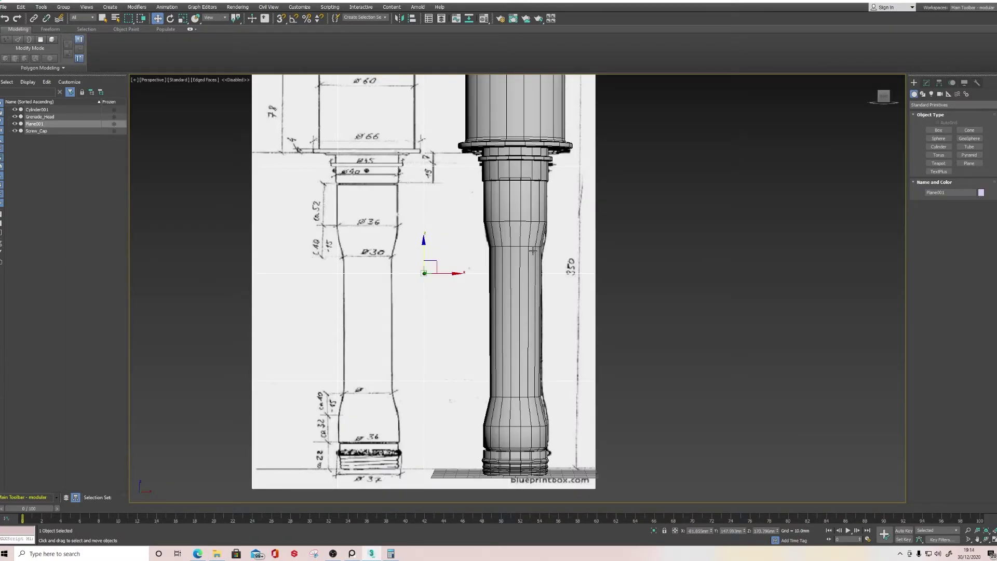
{"action": "middle_click_drag", "start_coordinate": [533, 251], "coordinate": [510, 390]}
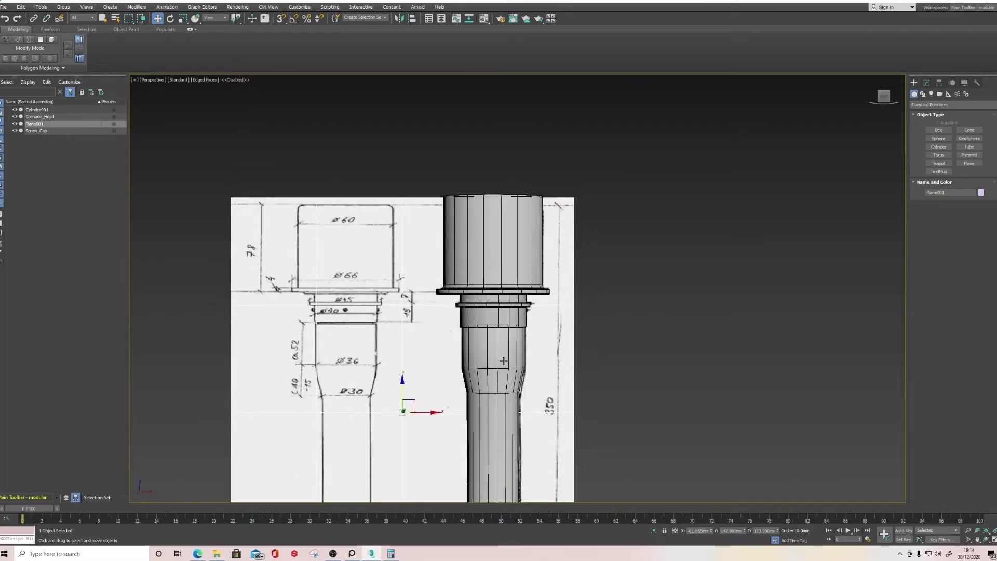
Step: Create a small sphere on the grid in front of the screw cap and reduce it to 10 segments
{"action": "left_click", "coordinate": [938, 139]}
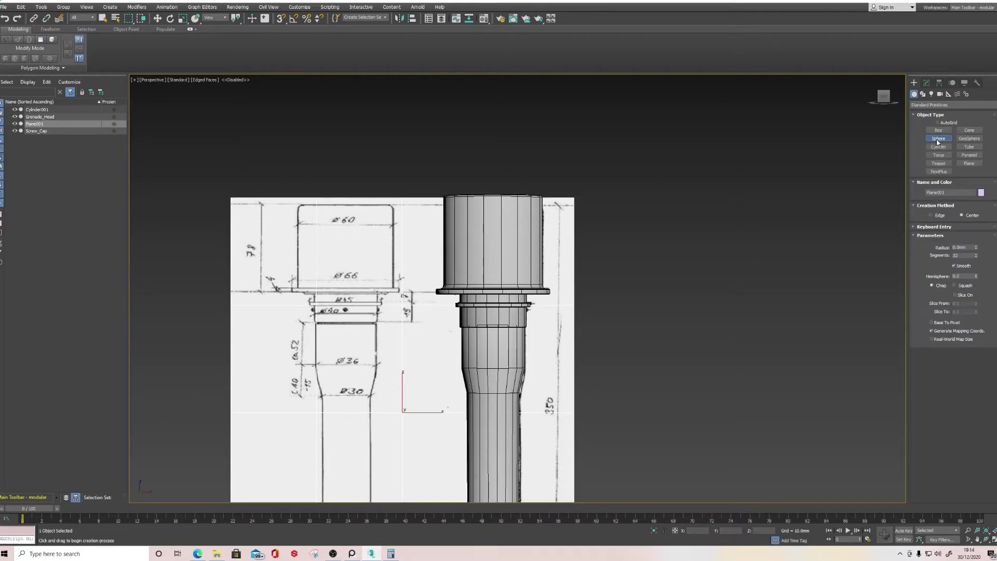
{"action": "middle_click_drag", "start_coordinate": [589, 413], "coordinate": [631, 157], "text": "alt"}
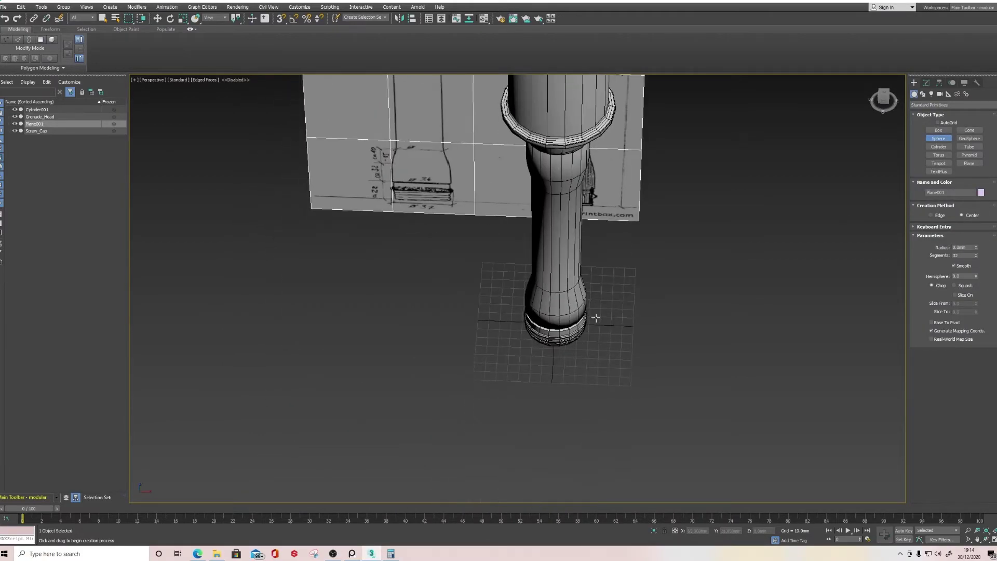
{"action": "scroll", "coordinate": [573, 335], "scroll_direction": "up", "scroll_amount": 6}
{"action": "left_click_drag", "start_coordinate": [494, 362], "coordinate": [516, 362]}
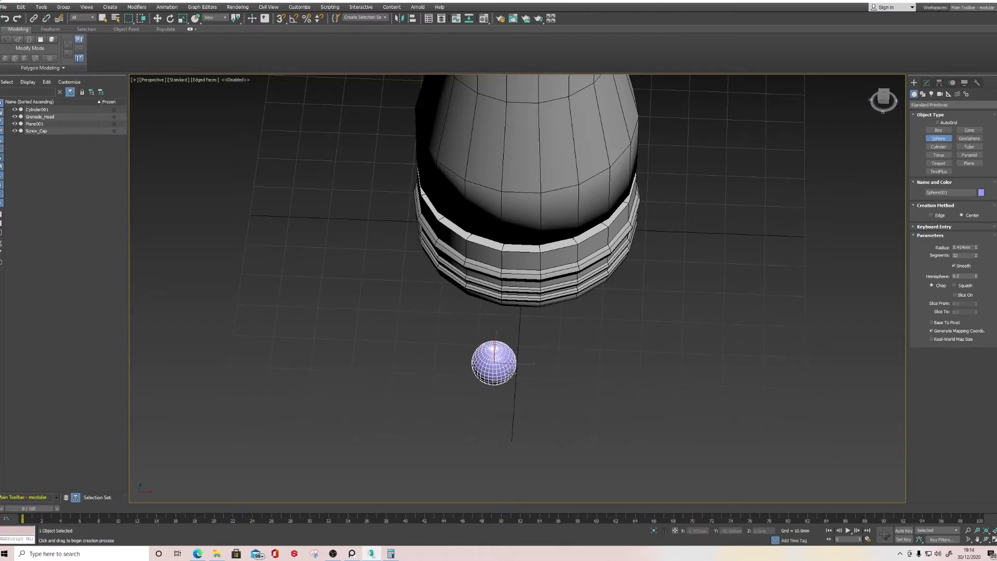
{"action": "mouse_move", "coordinate": [976, 258]}
{"action": "left_mouse_down"}
{"action": "mouse_move", "coordinate": [982, 281]}
{"action": "mouse_move", "coordinate": [984, 264]}
{"action": "left_mouse_up"}
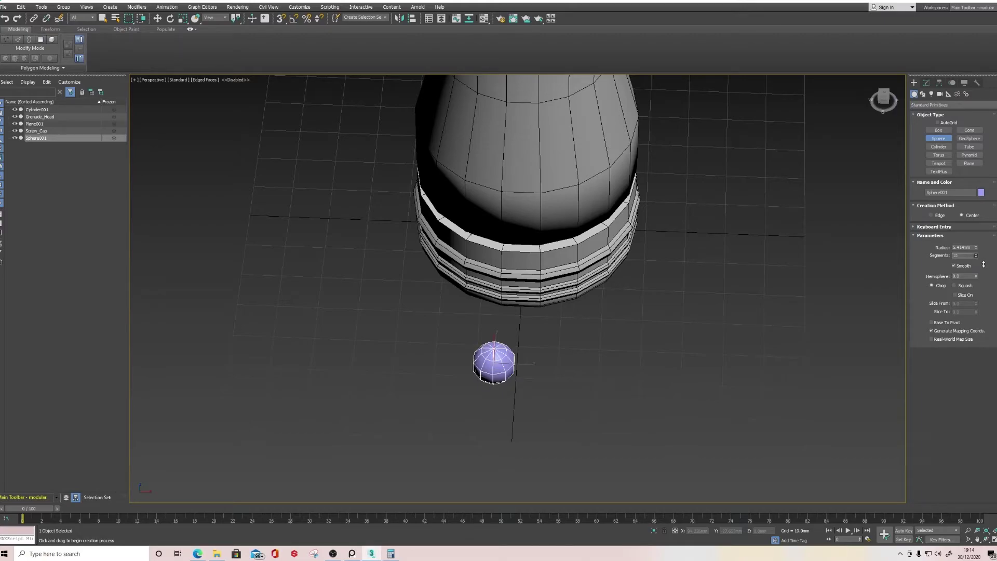
Step: Convert the small sphere to an Editable Poly
{"action": "right_click", "coordinate": [491, 358]}
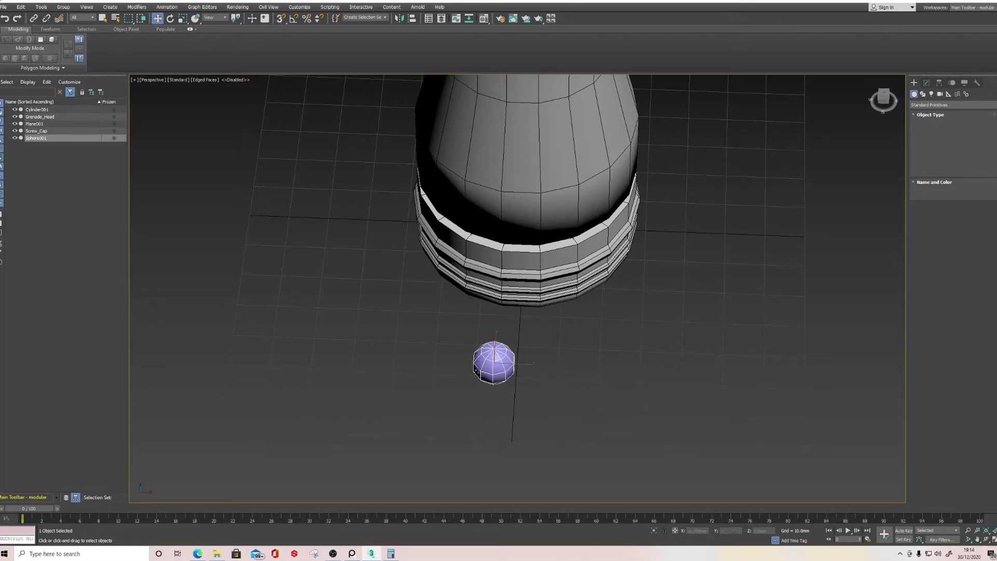
{"action": "right_click", "coordinate": [476, 358]}
{"action": "mouse_move", "coordinate": [511, 440]}
{"action": "left_click", "coordinate": [563, 447]}
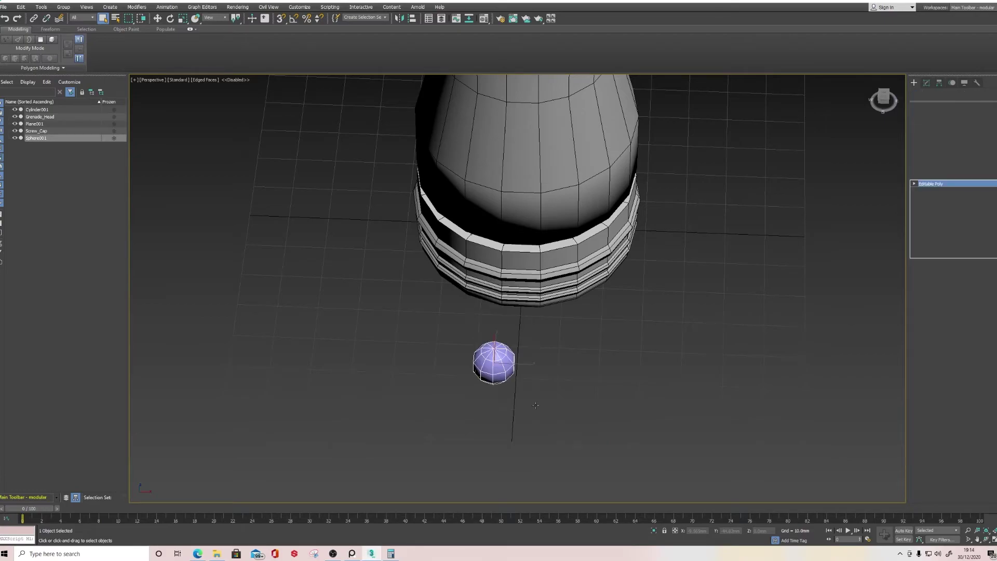
Step: Move the sphere up in front of the neck just below the raised ring and centre it at X 0
{"action": "scroll", "coordinate": [550, 451], "scroll_direction": "down", "scroll_amount": 5}
{"action": "middle_click_drag", "start_coordinate": [534, 401], "coordinate": [591, 360], "text": "alt"}
{"action": "key", "text": "w"}
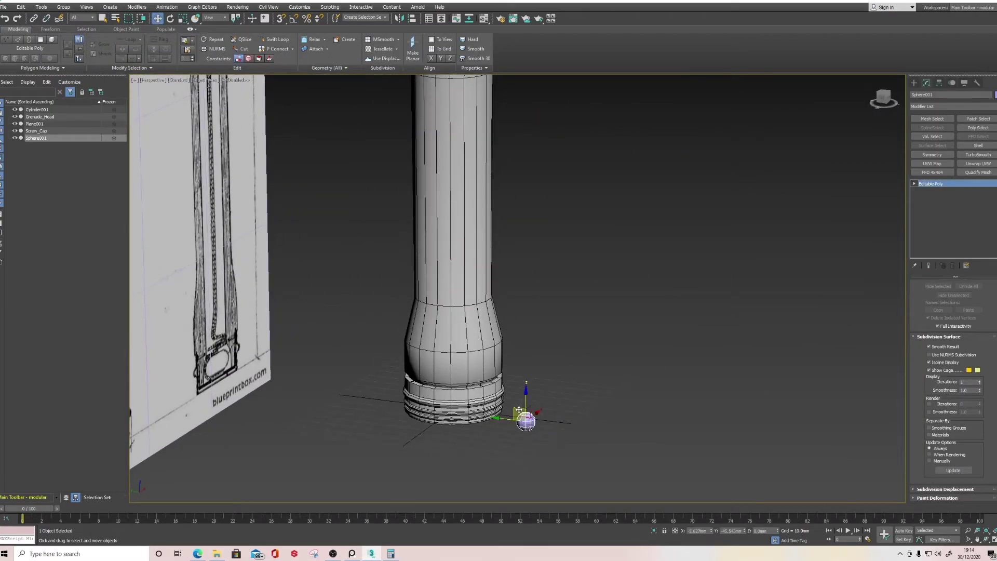
{"action": "left_click_drag", "start_coordinate": [519, 410], "coordinate": [583, 87]}
{"action": "middle_click_drag", "start_coordinate": [605, 142], "coordinate": [642, 383]}
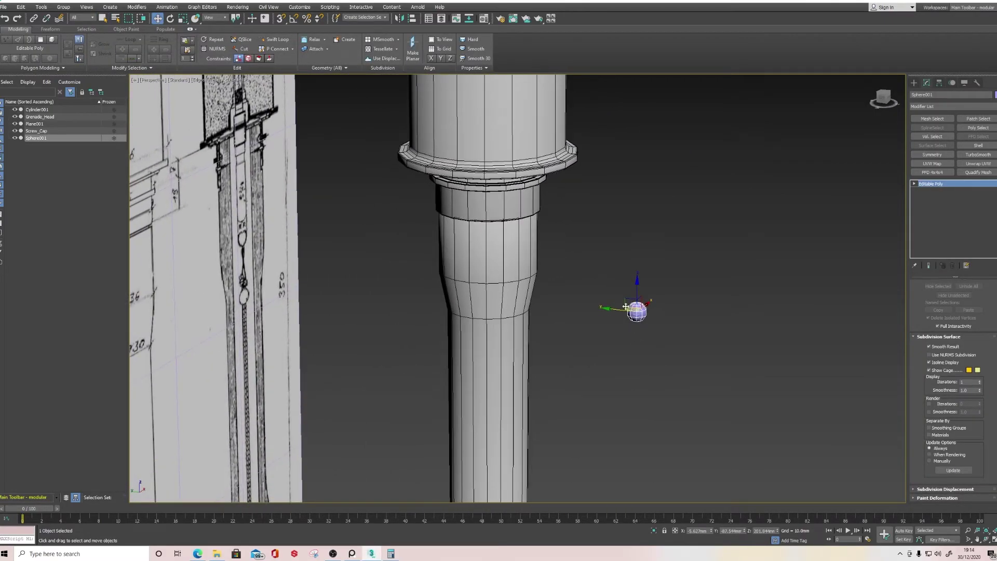
{"action": "left_click_drag", "start_coordinate": [626, 307], "coordinate": [579, 210]}
{"action": "scroll", "coordinate": [576, 203], "scroll_direction": "up", "scroll_amount": 6}
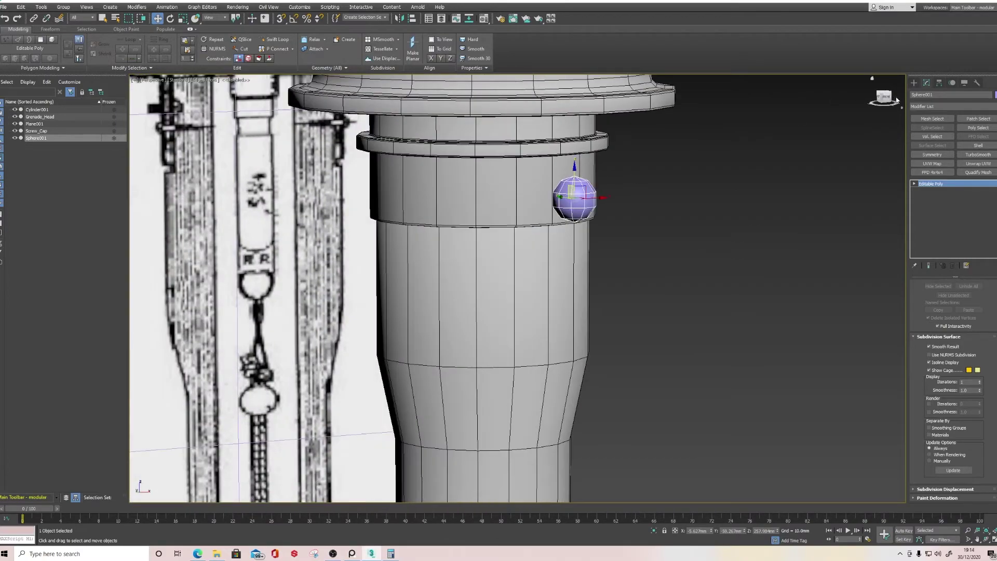
{"action": "left_click", "coordinate": [887, 98]}
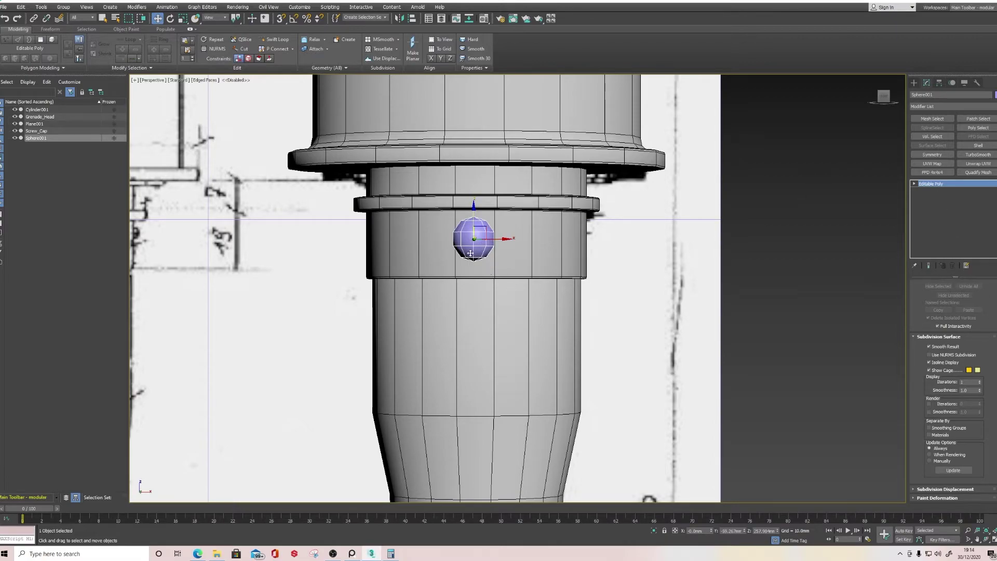
Step: Select the lower polygons of the sphere and delete them to leave a dome
{"action": "scroll", "coordinate": [936, 319], "scroll_direction": "up", "scroll_amount": 5}
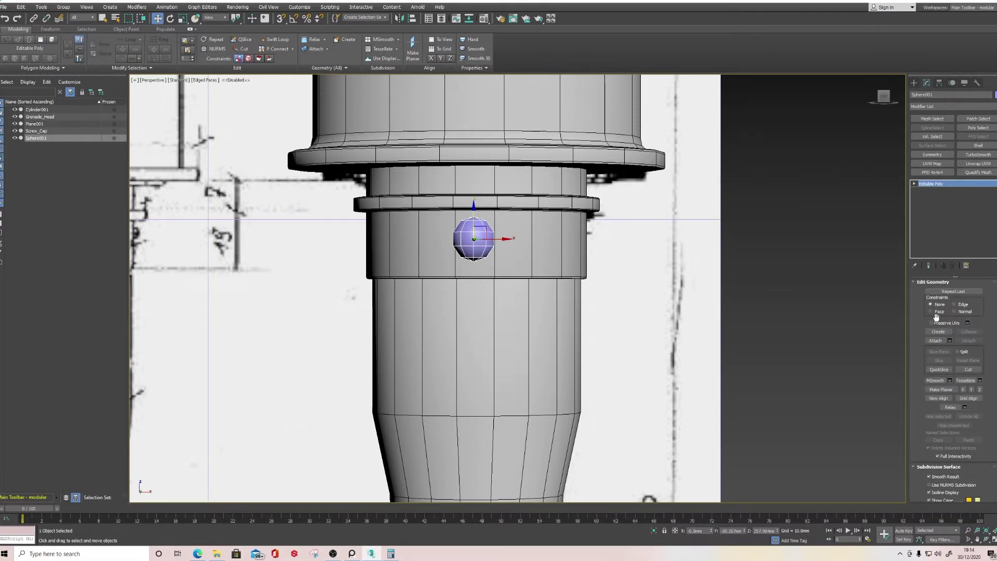
{"action": "scroll", "coordinate": [936, 317], "scroll_direction": "up", "scroll_amount": 4}
{"action": "left_click", "coordinate": [963, 294]}
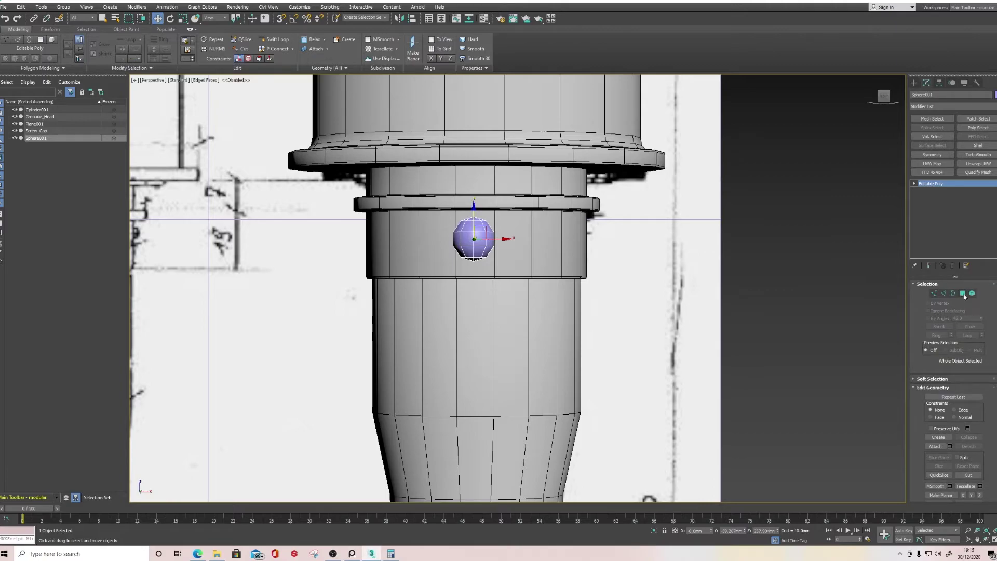
{"action": "left_click_drag", "start_coordinate": [509, 251], "coordinate": [512, 254]}
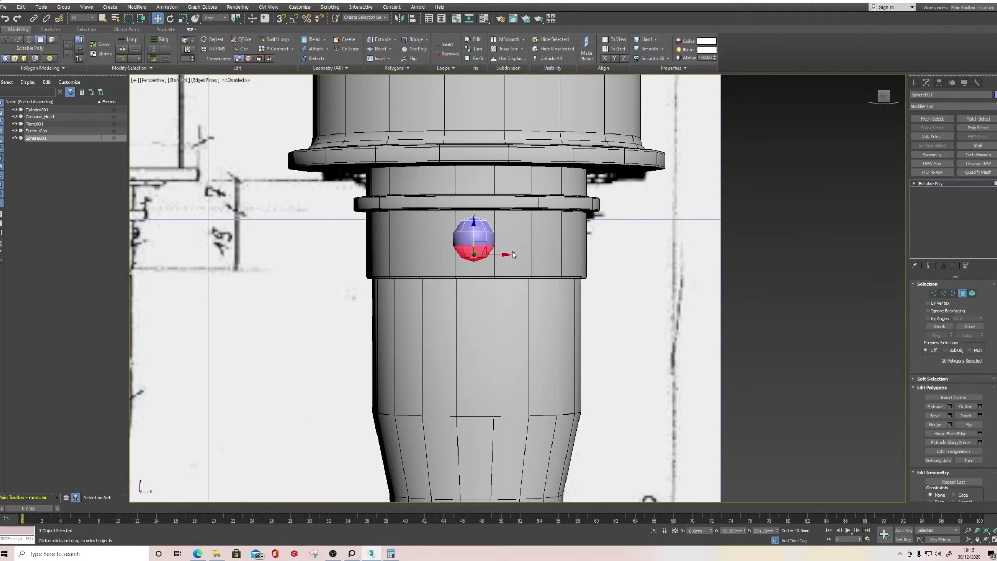
{"action": "key", "text": "Delete"}
Step: Select the dome's open border and raise it along Z to make the dome shallower
{"action": "left_click", "coordinate": [952, 293]}
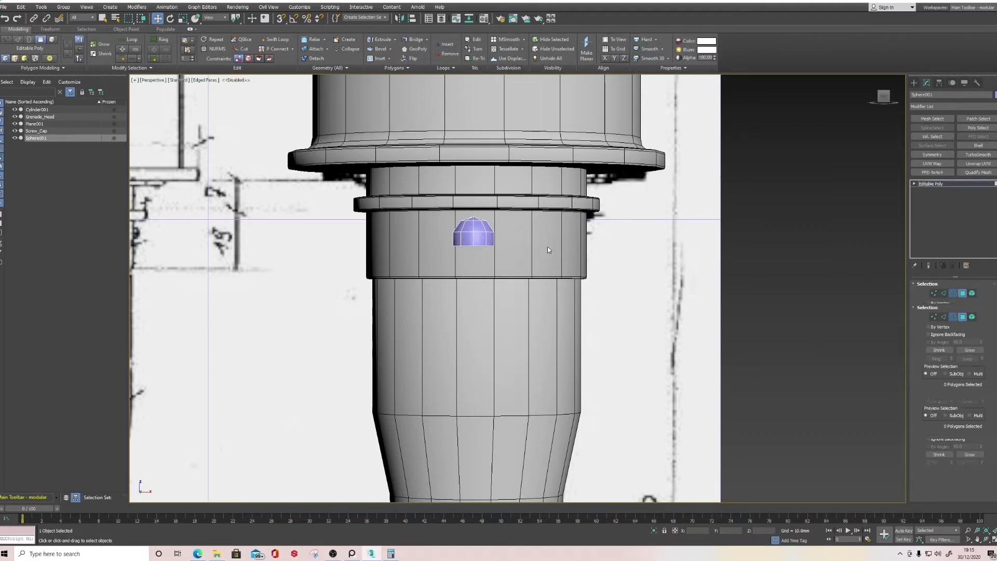
{"action": "left_click", "coordinate": [470, 247]}
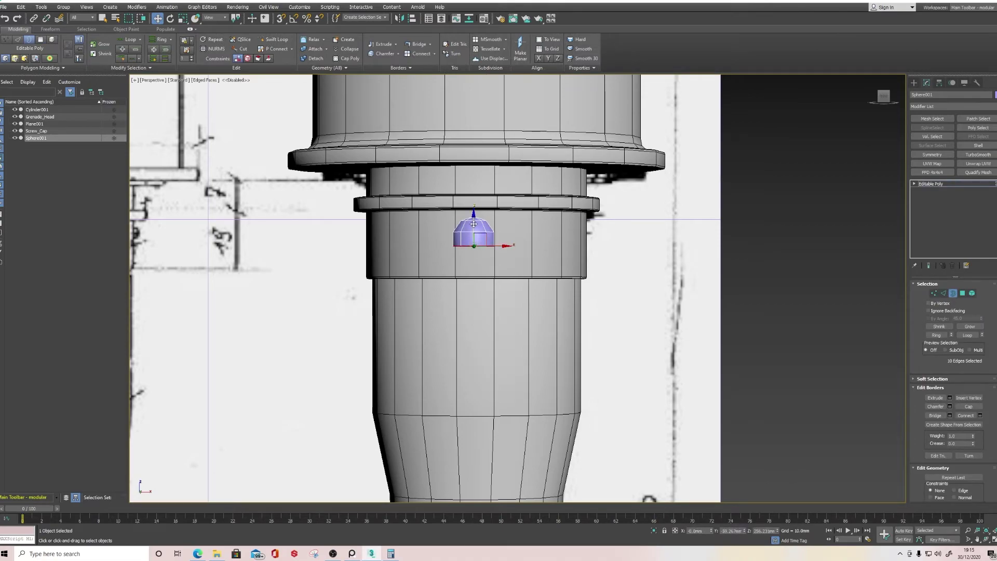
{"action": "left_click_drag", "start_coordinate": [473, 226], "coordinate": [476, 217]}
{"action": "middle_click_drag", "start_coordinate": [530, 219], "coordinate": [537, 245]}
{"action": "left_click", "coordinate": [913, 83]}
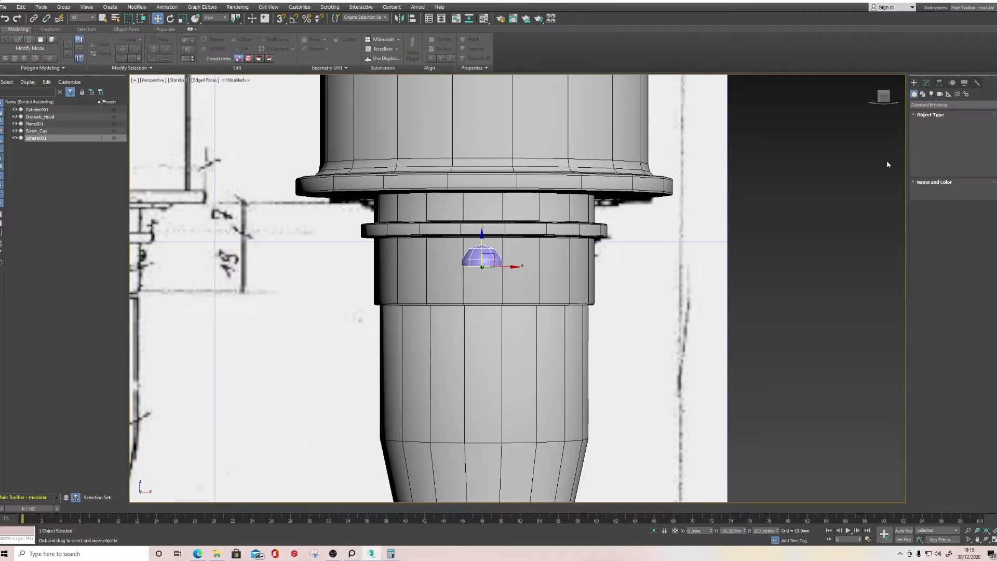
Step: Select the grenade head and attach the small dome to it
{"action": "left_click", "coordinate": [491, 141]}
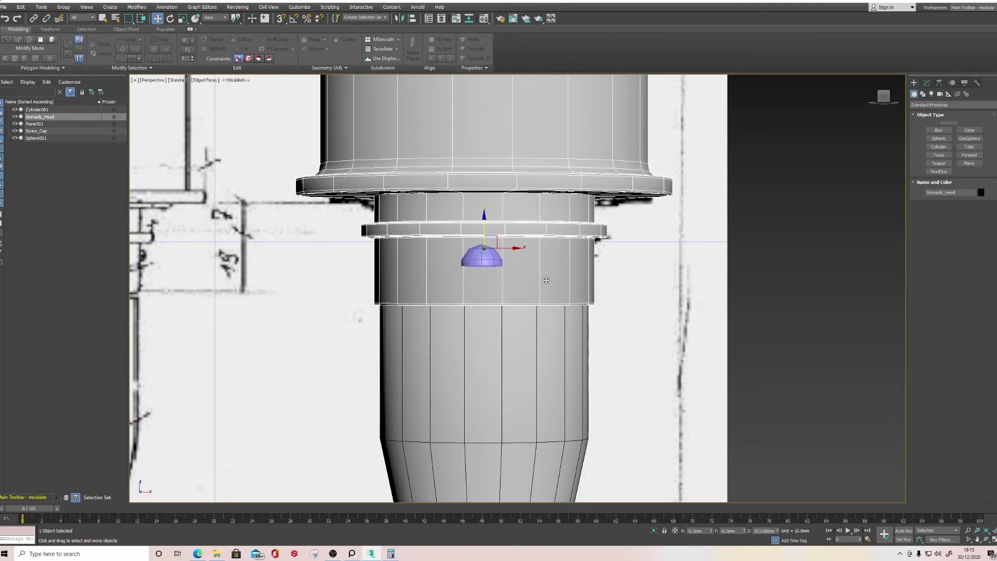
{"action": "middle_click_drag", "start_coordinate": [402, 152], "coordinate": [424, 159], "text": "alt"}
{"action": "middle_click_drag", "start_coordinate": [424, 159], "coordinate": [456, 196]}
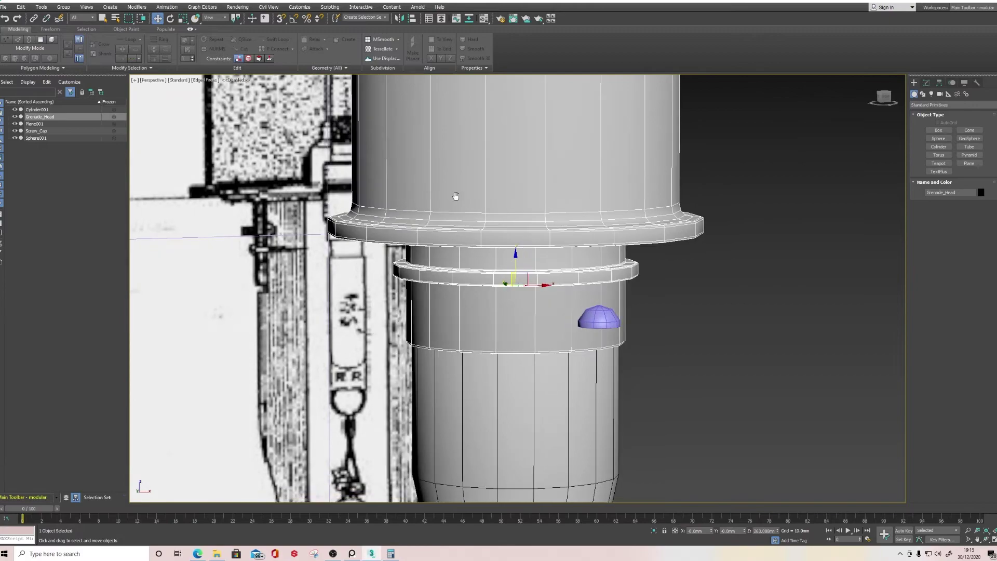
{"action": "left_click", "coordinate": [926, 82]}
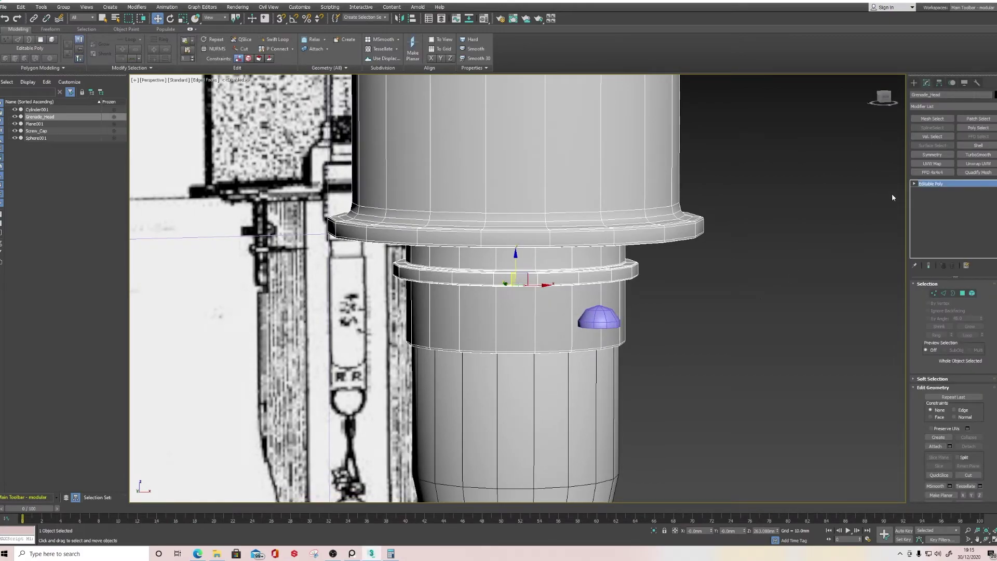
{"action": "left_click", "coordinate": [935, 446]}
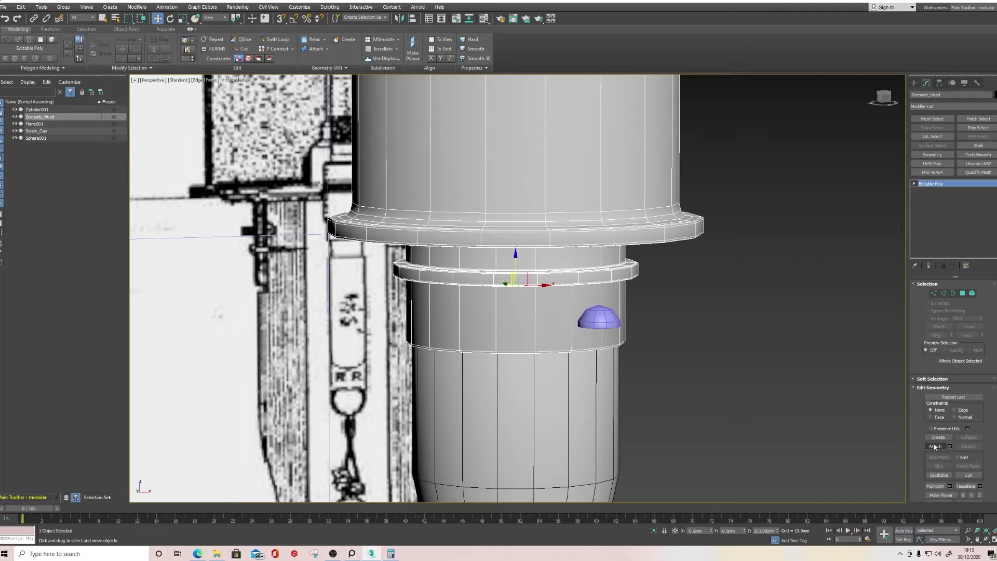
{"action": "left_click", "coordinate": [584, 325]}
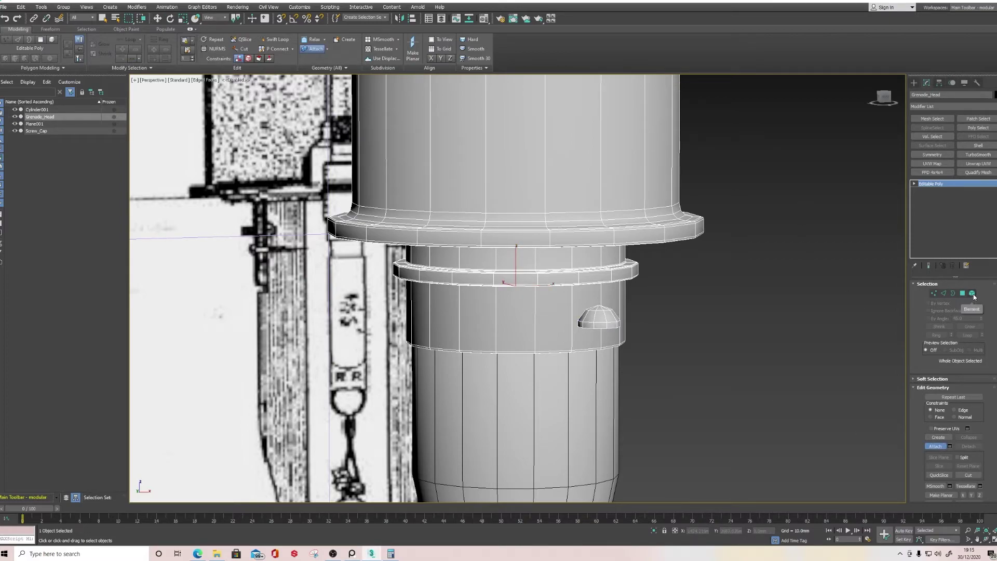
Step: Select the dome element and rotate it 90 degrees with angle snap on so its rounded side faces forward
{"action": "left_click", "coordinate": [971, 293]}
{"action": "left_click", "coordinate": [597, 318]}
{"action": "key", "text": "e"}
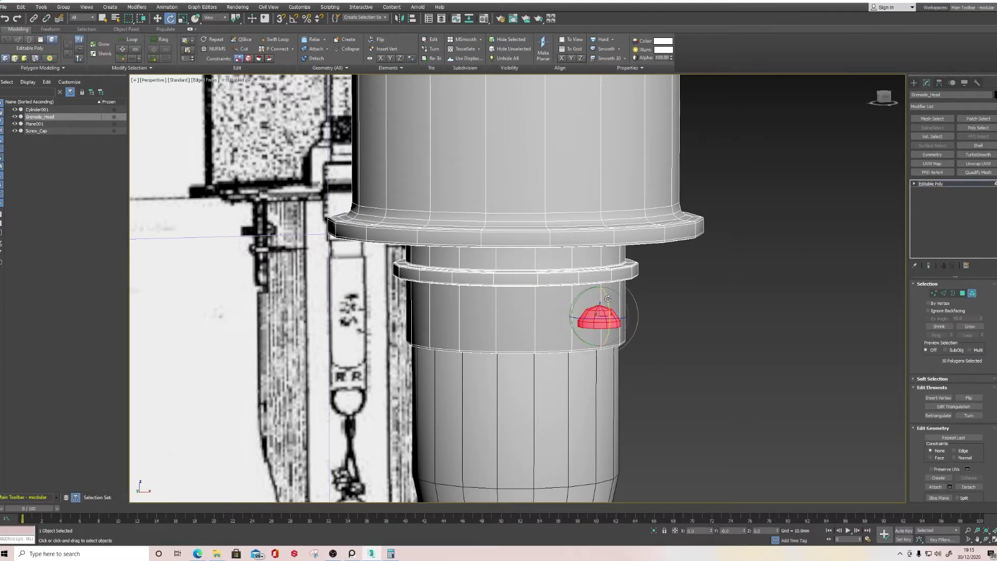
{"action": "left_click_drag", "start_coordinate": [608, 298], "coordinate": [643, 347]}
{"action": "key", "text": "ctrl+z"}
{"action": "left_click", "coordinate": [293, 19]}
{"action": "left_click_drag", "start_coordinate": [606, 298], "coordinate": [616, 330]}
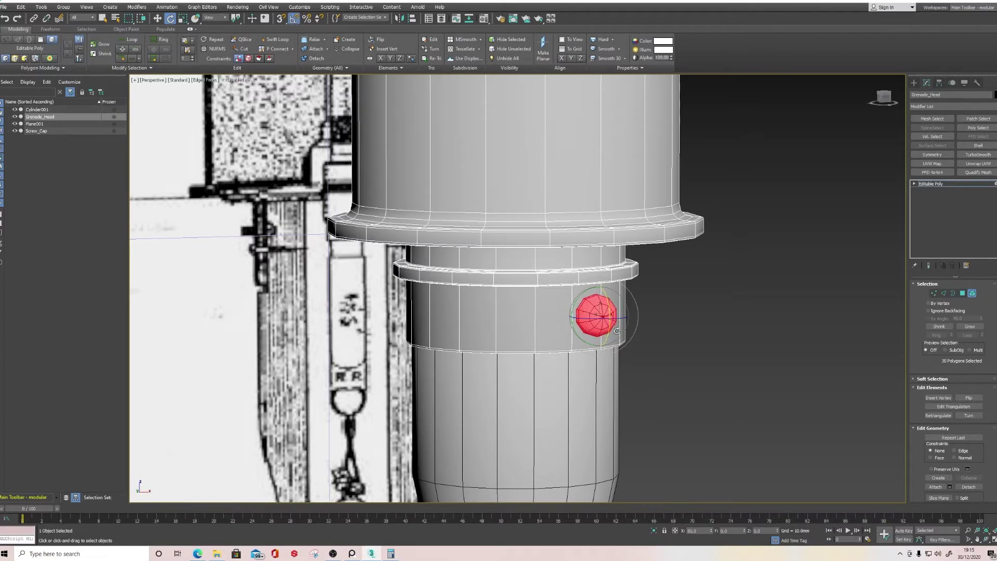
Step: Move the dome back along the depth axis until its flat side sits against the neck wall below the raised ring
{"action": "middle_click_drag", "start_coordinate": [616, 330], "coordinate": [648, 331], "text": "alt"}
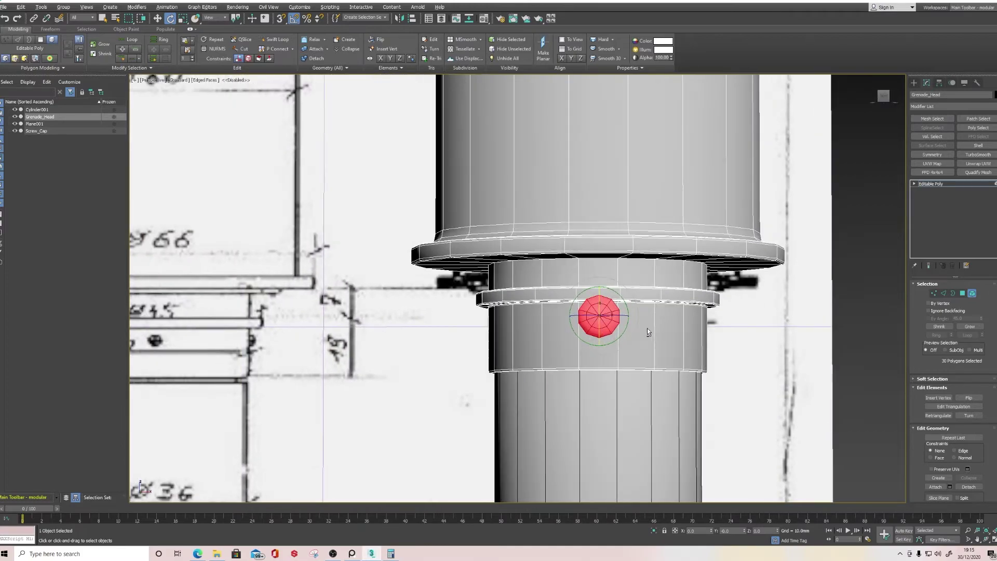
{"action": "left_click", "coordinate": [881, 98]}
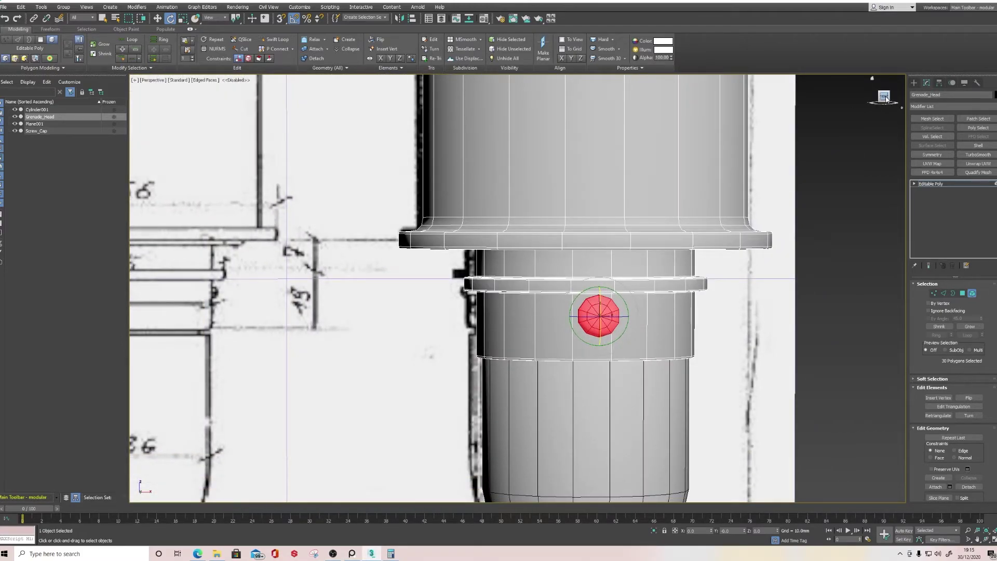
{"action": "scroll", "coordinate": [761, 225], "scroll_direction": "down", "scroll_amount": 3}
{"action": "key", "text": "alt+w"}
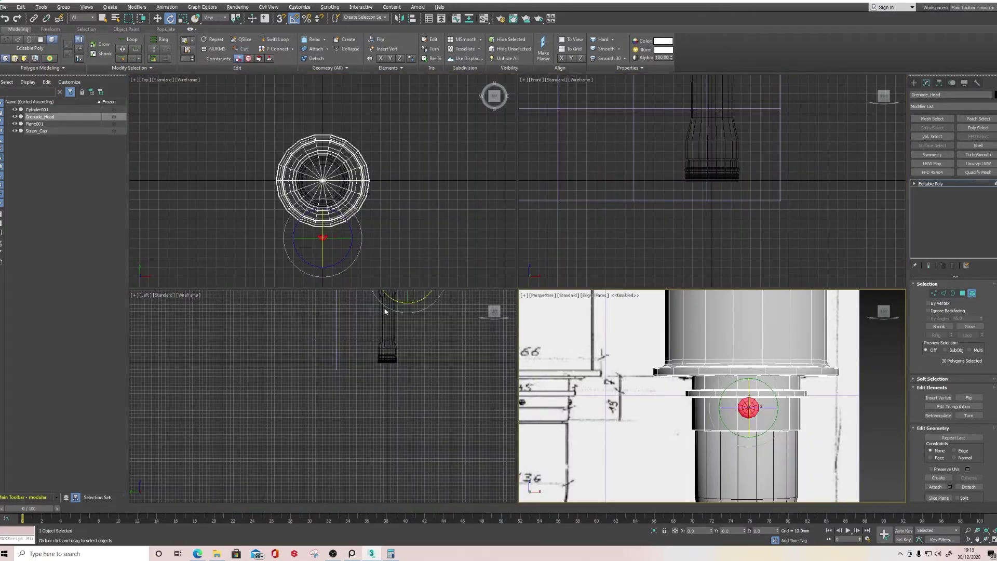
{"action": "scroll", "coordinate": [385, 311], "scroll_direction": "up", "scroll_amount": 10}
{"action": "key", "text": "w"}
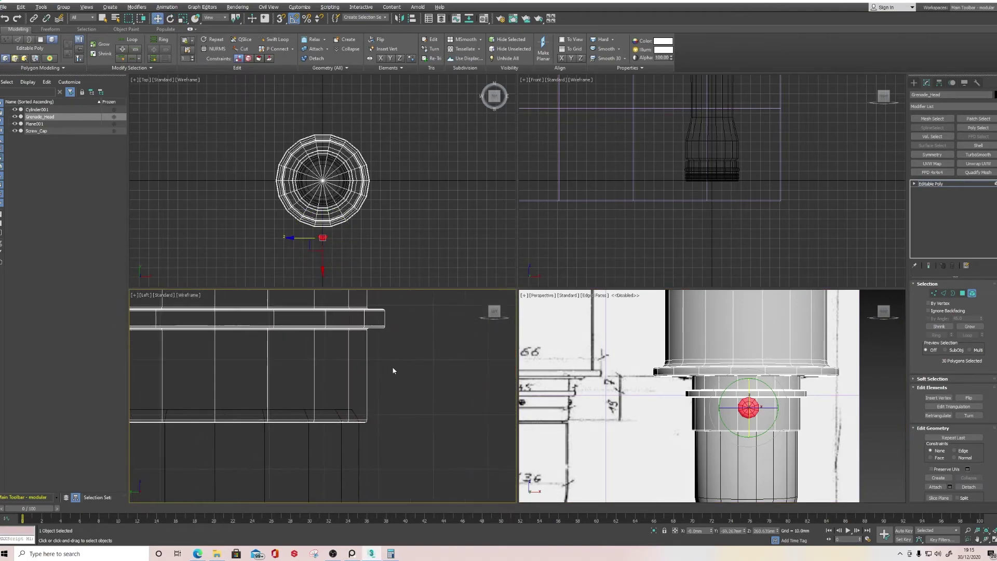
{"action": "middle_click_drag", "start_coordinate": [393, 370], "coordinate": [333, 369]}
{"action": "left_click_drag", "start_coordinate": [449, 358], "coordinate": [284, 394]}
{"action": "key", "text": "r"}
{"action": "key", "text": "w"}
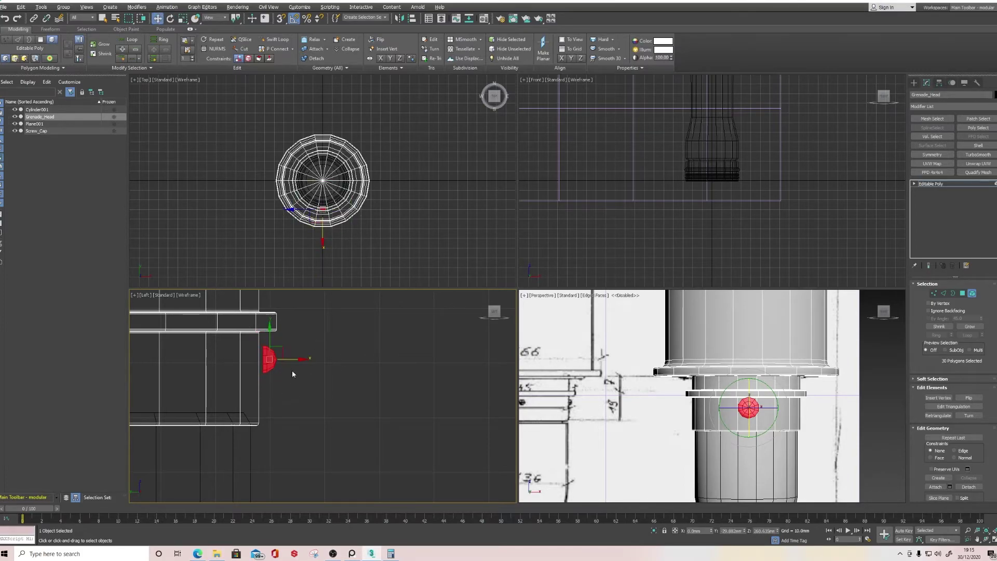
{"action": "left_click_drag", "start_coordinate": [292, 360], "coordinate": [288, 360]}
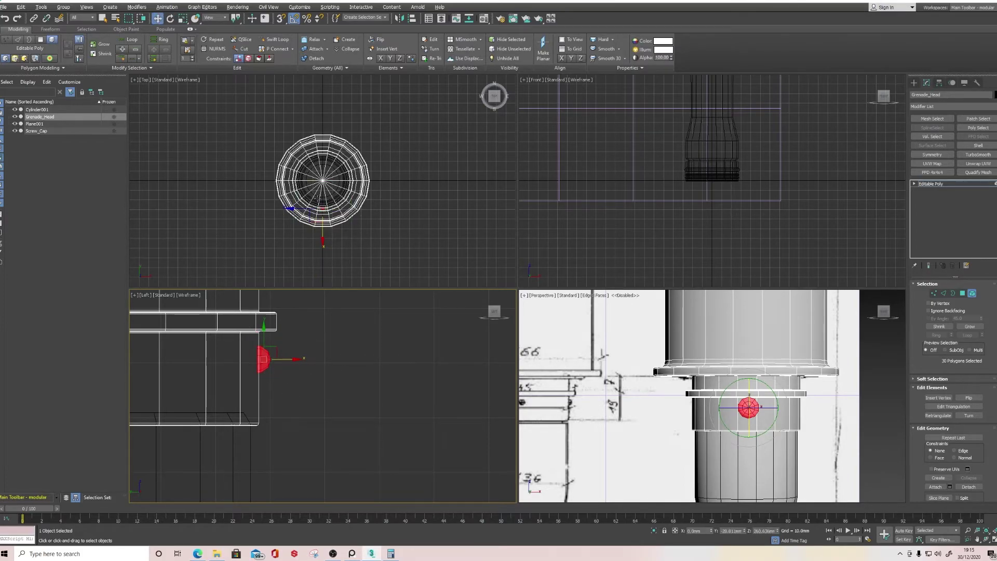
Step: Examine the dome's placement on the neck against the blueprint, using a see-through display and an orthographic view
{"action": "scroll", "coordinate": [321, 201], "scroll_direction": "down", "scroll_amount": 2}
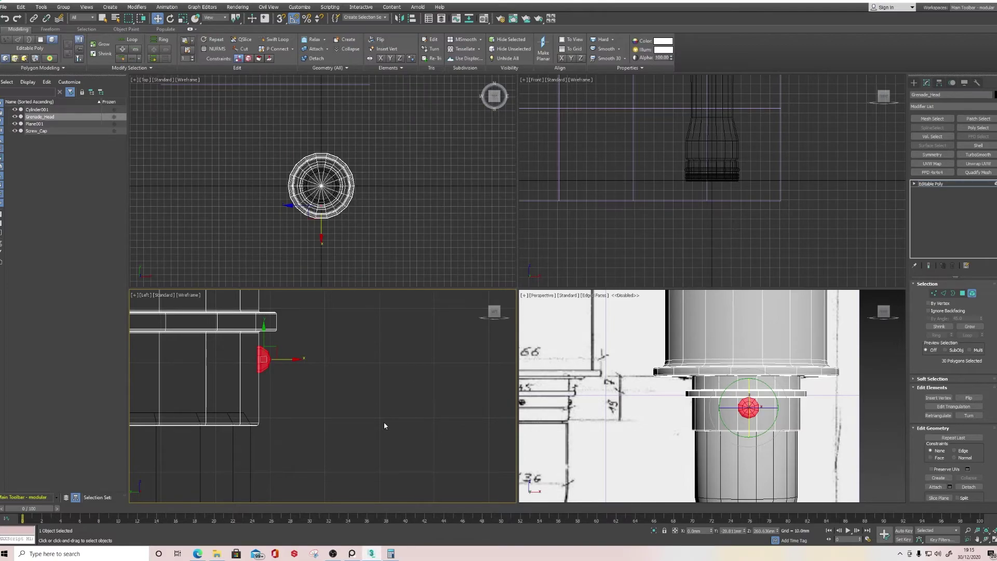
{"action": "key", "text": "alt+w"}
{"action": "key", "text": "alt+w"}
{"action": "key", "text": "alt+w"}
{"action": "key", "text": "alt+w"}
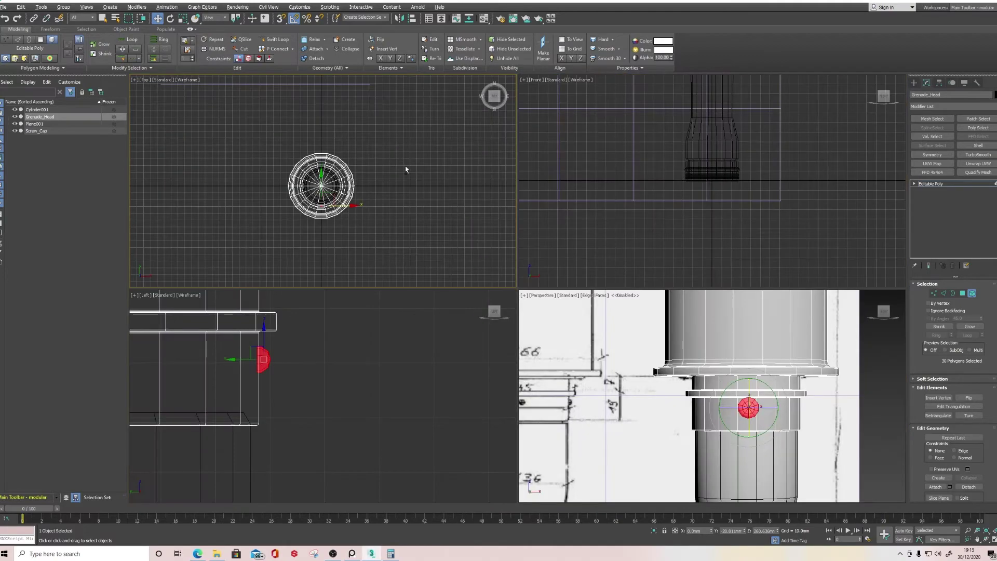
{"action": "scroll", "coordinate": [690, 234], "scroll_direction": "down", "scroll_amount": 4}
{"action": "key", "text": "alt+w"}
{"action": "key", "text": "alt+w"}
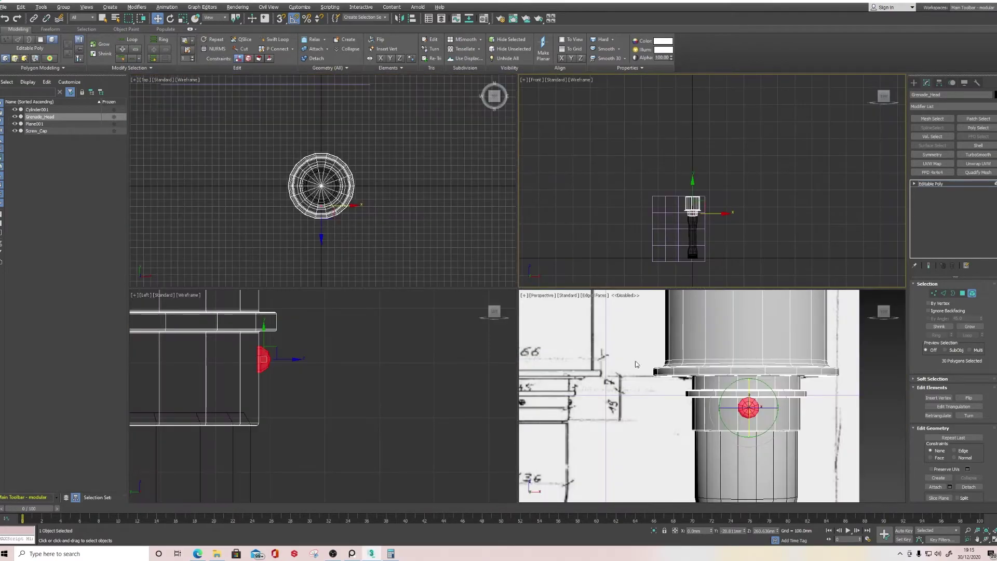
{"action": "scroll", "coordinate": [637, 363], "scroll_direction": "down", "scroll_amount": 5}
{"action": "middle_click_drag", "start_coordinate": [557, 359], "coordinate": [638, 393]}
{"action": "scroll", "coordinate": [373, 223], "scroll_direction": "up", "scroll_amount": 4}
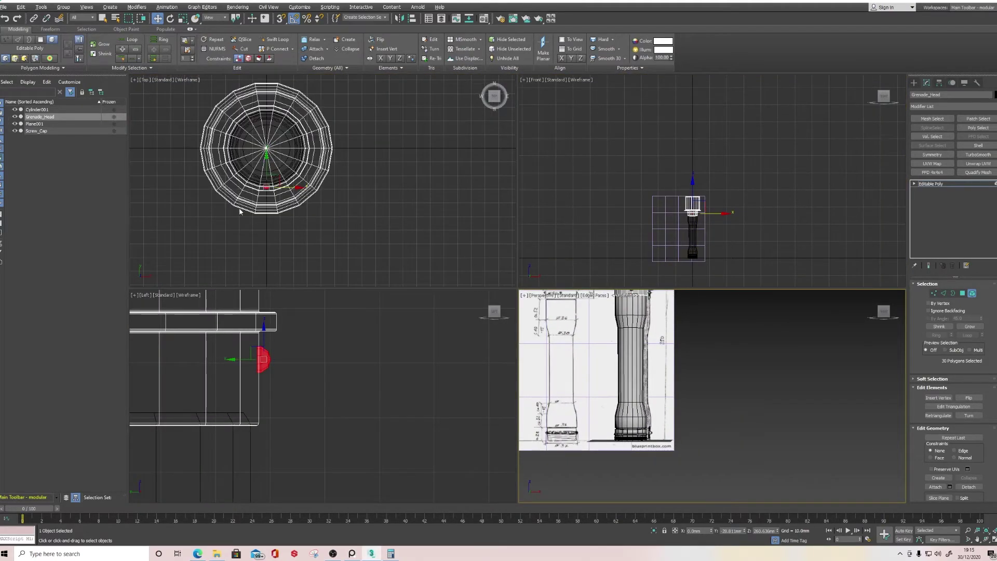
{"action": "key", "text": "alt+w"}
{"action": "key", "text": "alt+w"}
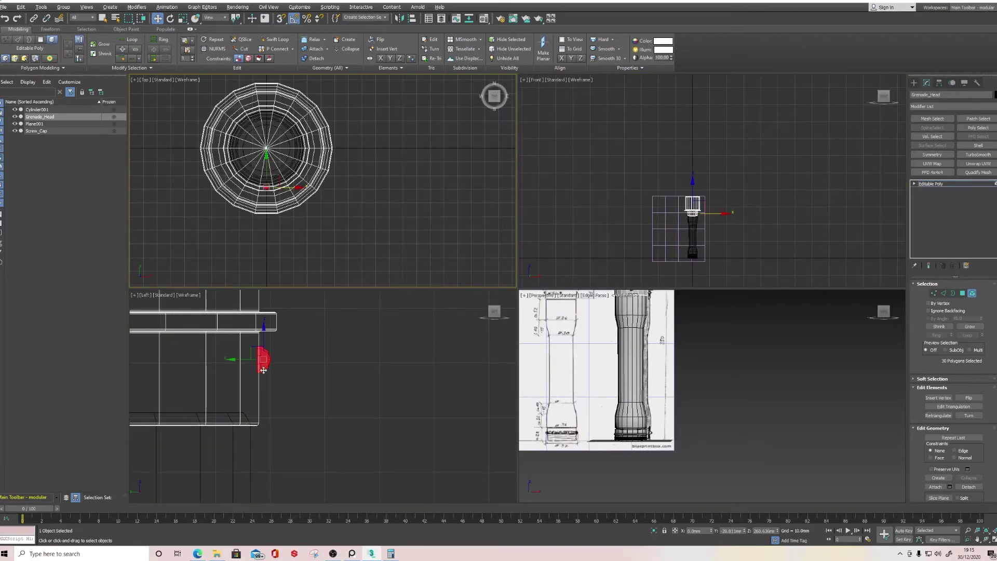
{"action": "scroll", "coordinate": [693, 359], "scroll_direction": "up", "scroll_amount": 5}
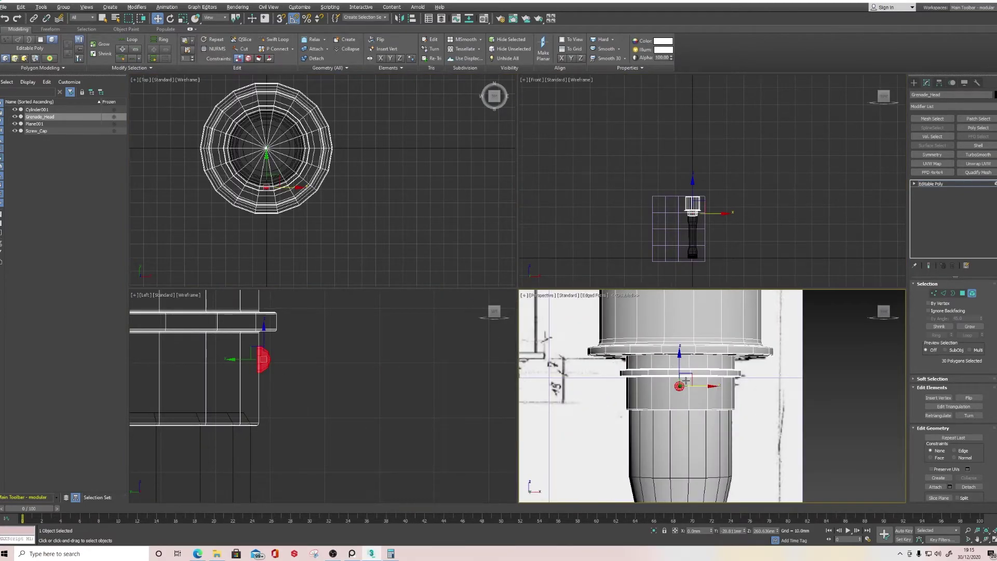
{"action": "scroll", "coordinate": [686, 381], "scroll_direction": "up", "scroll_amount": 6}
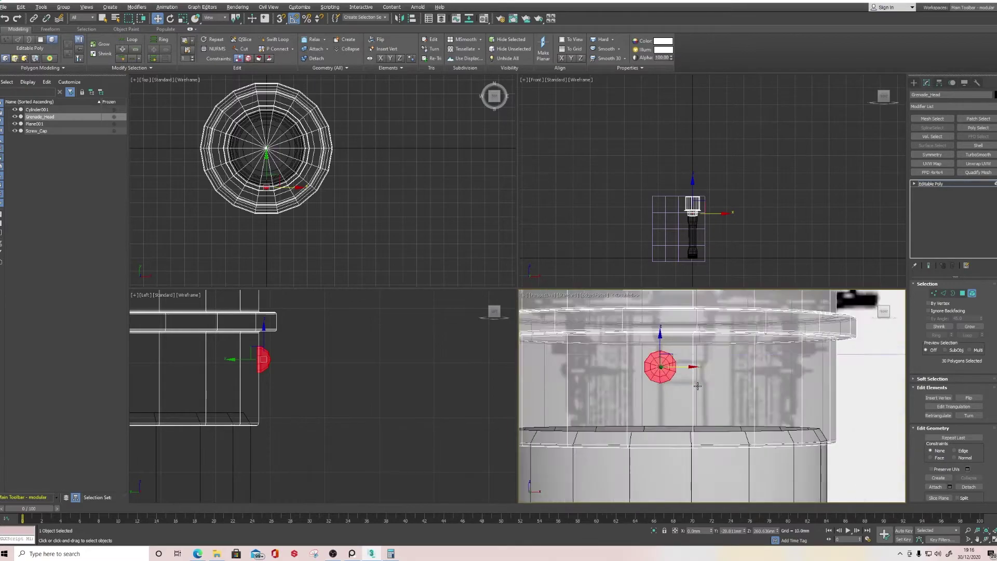
{"action": "scroll", "coordinate": [697, 386], "scroll_direction": "down", "scroll_amount": 4}
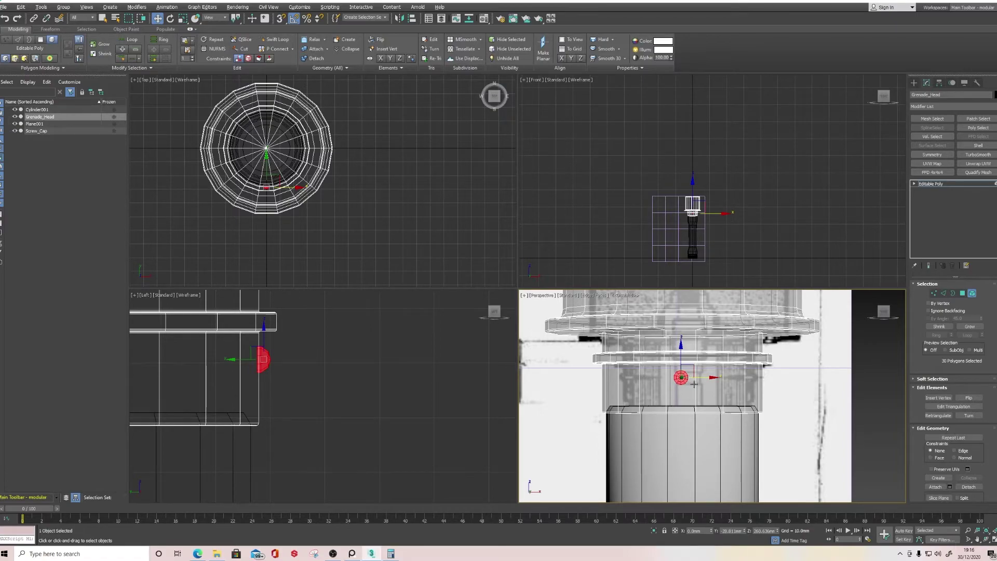
{"action": "key", "text": "u"}
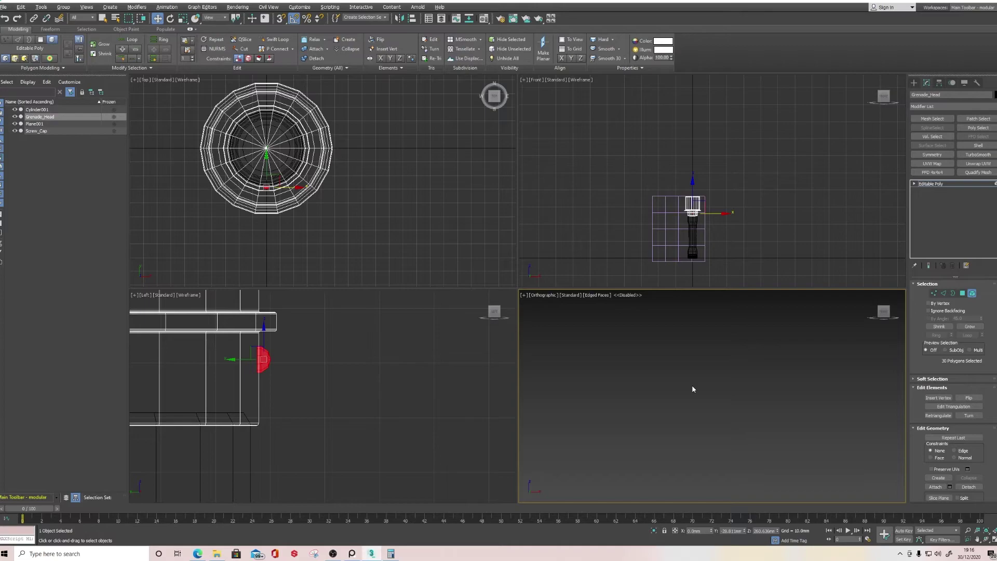
{"action": "key", "text": "z"}
{"action": "scroll", "coordinate": [695, 388], "scroll_direction": "down", "scroll_amount": 6}
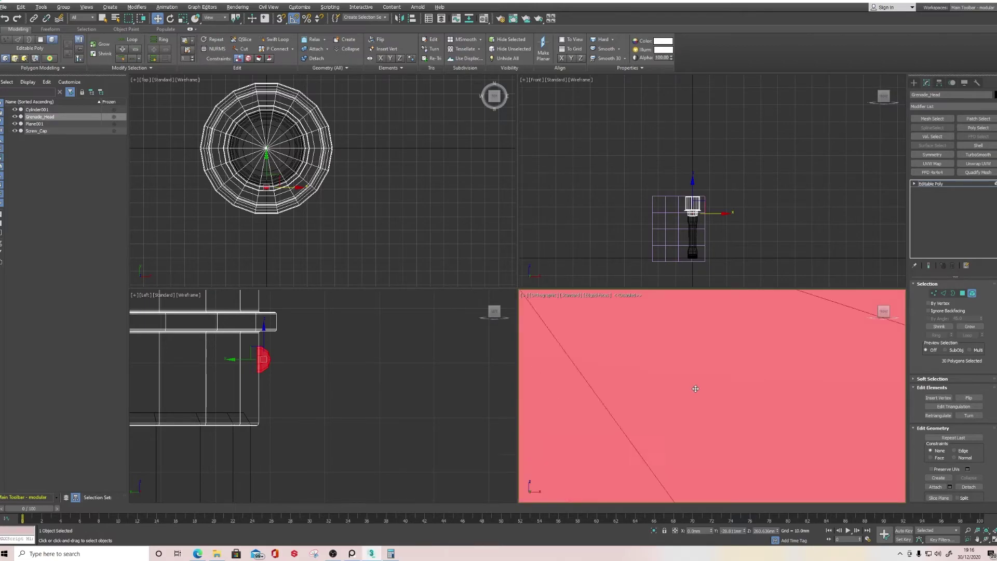
{"action": "scroll", "coordinate": [695, 388], "scroll_direction": "up", "scroll_amount": 5}
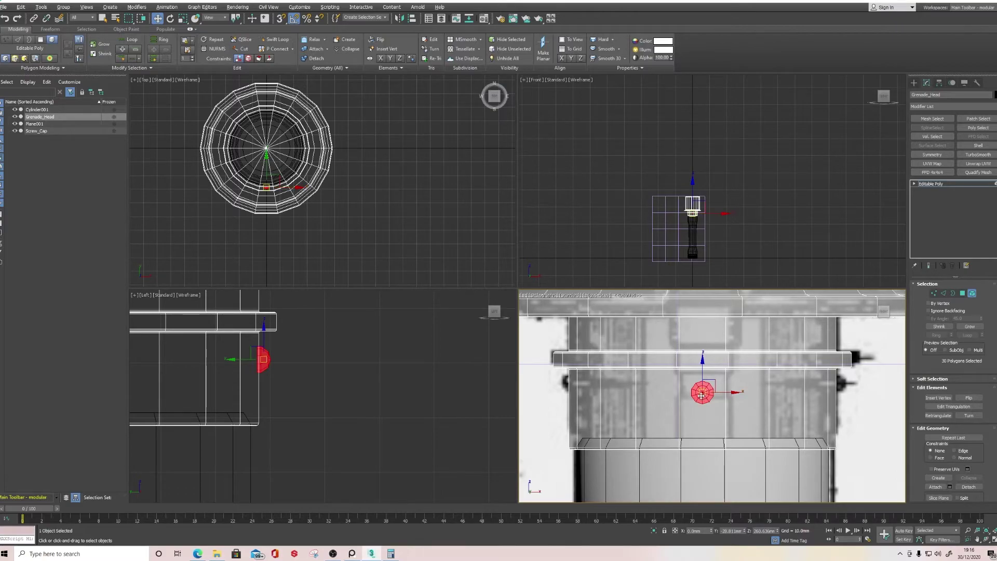
{"action": "middle_click_drag", "start_coordinate": [627, 437], "coordinate": [643, 421]}
{"action": "scroll", "coordinate": [608, 432], "scroll_direction": "down", "scroll_amount": 1}
Step: Clone the dome as an element of the same mesh, rotated to face the opposite direction
{"action": "key", "text": "p"}
{"action": "key", "text": "alt+w"}
{"action": "middle_click_drag", "start_coordinate": [483, 376], "coordinate": [554, 398], "text": "alt"}
{"action": "scroll", "coordinate": [551, 342], "scroll_direction": "up", "scroll_amount": 5}
{"action": "key", "text": "e"}
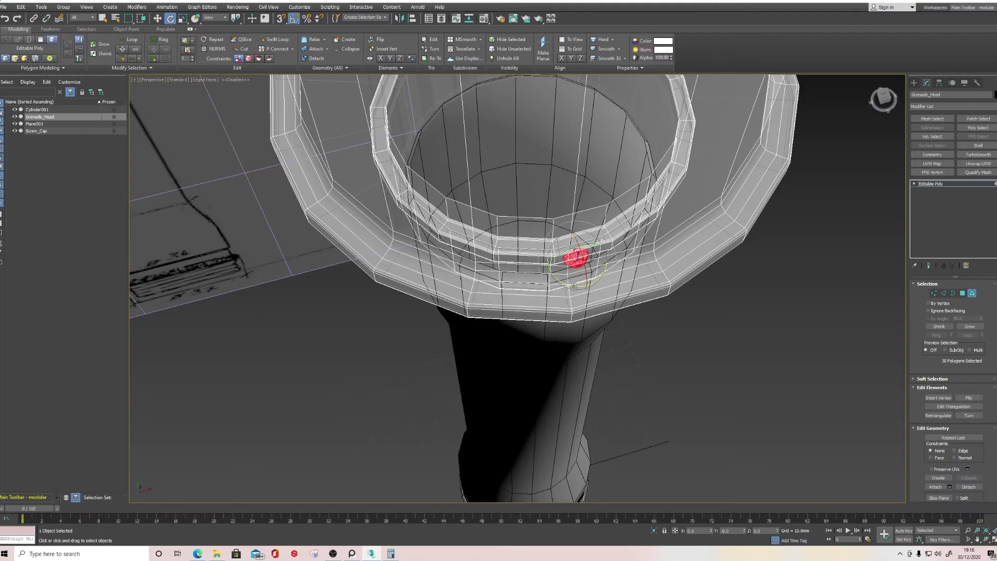
{"action": "left_click_drag", "start_coordinate": [573, 286], "coordinate": [504, 278]}
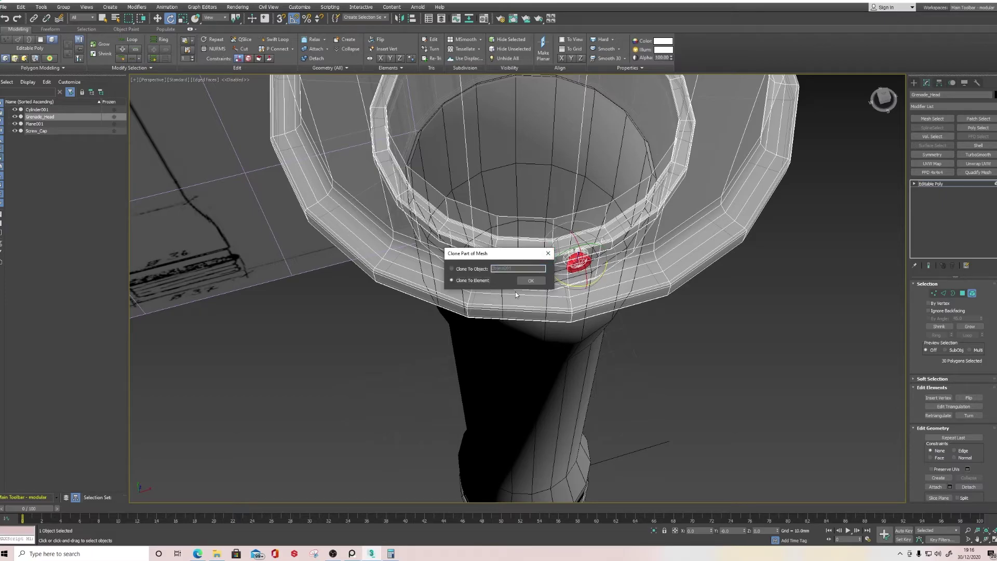
{"action": "left_click", "coordinate": [538, 283]}
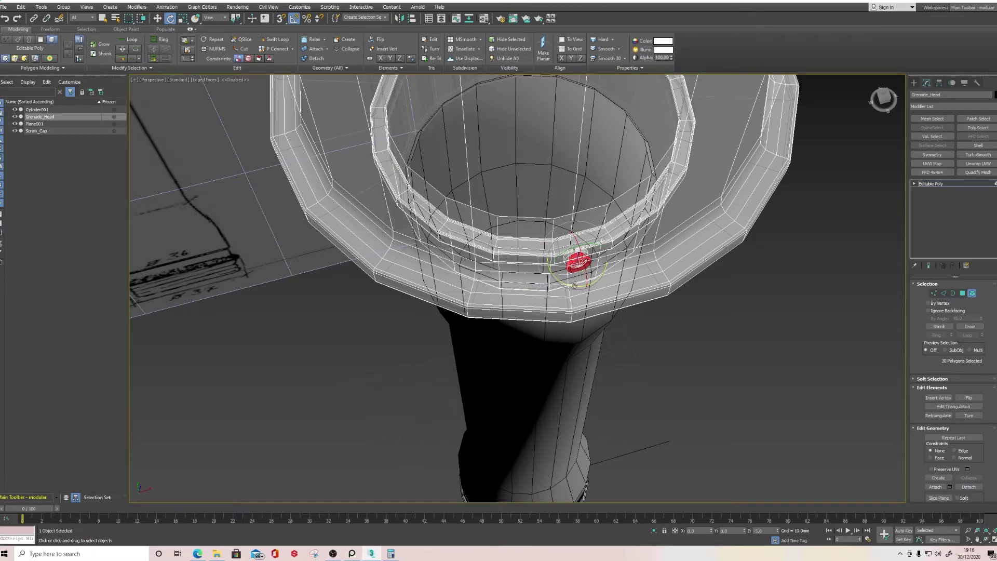
Step: Move the cloned dome to the back of the neck and seat its flat side against the wall opposite the first dome
{"action": "key", "text": "w"}
{"action": "middle_click_drag", "start_coordinate": [573, 285], "coordinate": [652, 342], "text": "alt"}
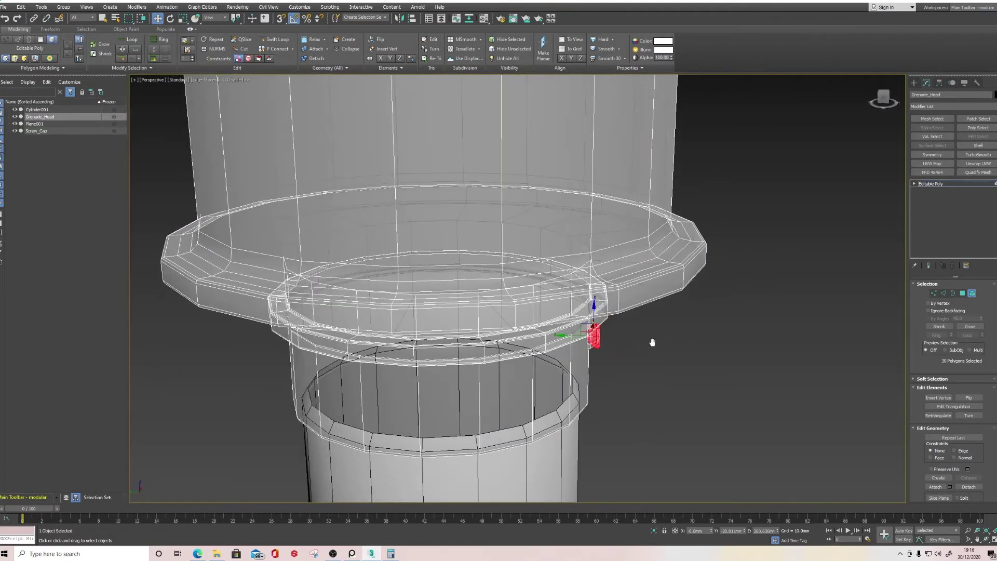
{"action": "key", "text": "alt+w"}
{"action": "middle_click_drag", "start_coordinate": [704, 222], "coordinate": [736, 210]}
{"action": "middle_click_drag", "start_coordinate": [257, 251], "coordinate": [449, 223]}
{"action": "scroll", "coordinate": [477, 116], "scroll_direction": "up", "scroll_amount": 5}
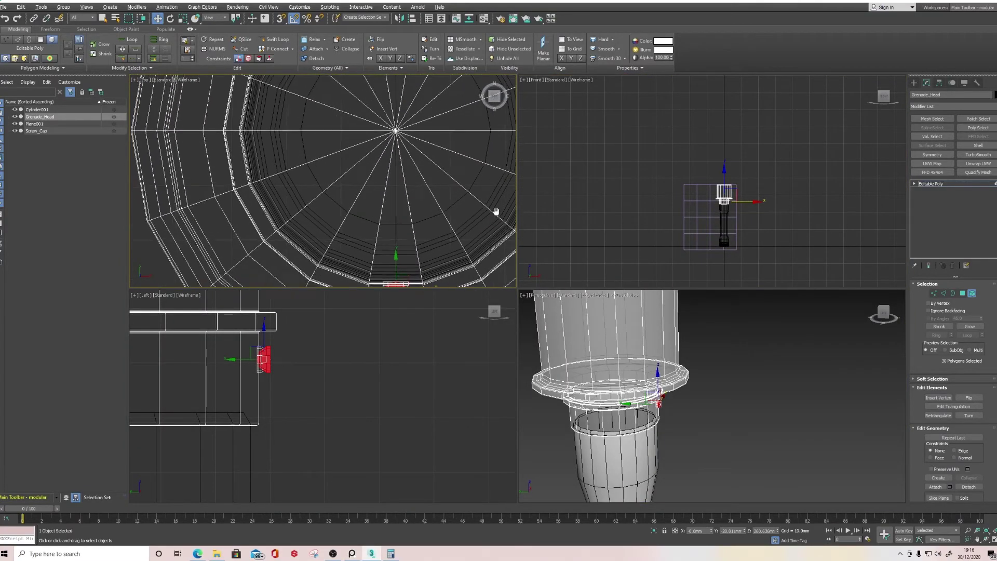
{"action": "left_click", "coordinate": [394, 91]}
{"action": "scroll", "coordinate": [306, 417], "scroll_direction": "down", "scroll_amount": 5}
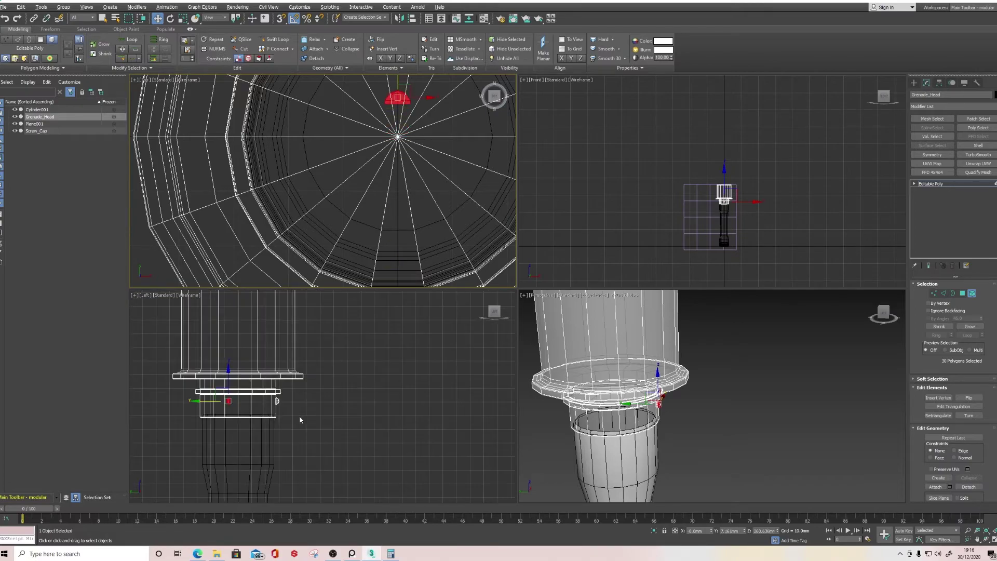
{"action": "middle_click_drag", "start_coordinate": [203, 408], "coordinate": [327, 373]}
{"action": "scroll", "coordinate": [321, 374], "scroll_direction": "up", "scroll_amount": 5}
{"action": "left_click_drag", "start_coordinate": [470, 345], "coordinate": [352, 341]}
{"action": "middle_click_drag", "start_coordinate": [441, 357], "coordinate": [303, 356]}
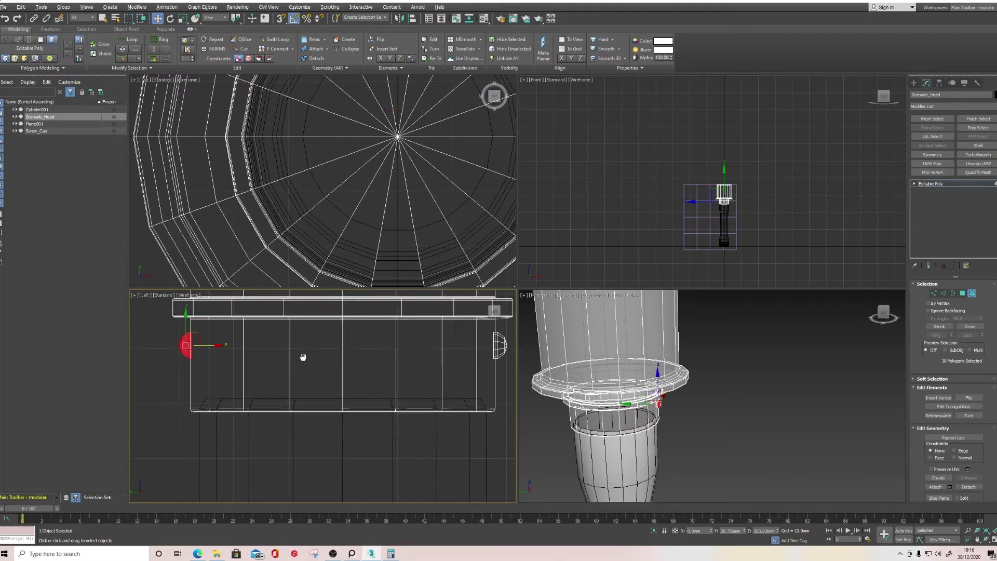
Step: Select both domes, front and back, together
{"action": "scroll", "coordinate": [295, 366], "scroll_direction": "down", "scroll_amount": 2}
{"action": "scroll", "coordinate": [385, 155], "scroll_direction": "down", "scroll_amount": 6}
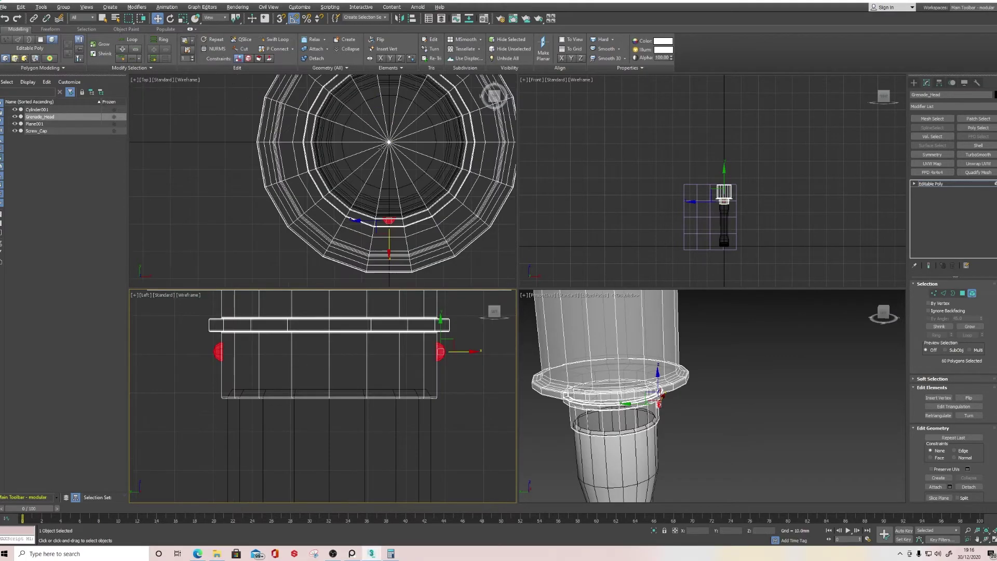
{"action": "middle_click_drag", "start_coordinate": [404, 195], "coordinate": [363, 209]}
Step: Try to clone the two domes as elements by rotating them around the neck
{"action": "key", "text": "e"}
{"action": "key", "text": "r"}
{"action": "key", "text": "e"}
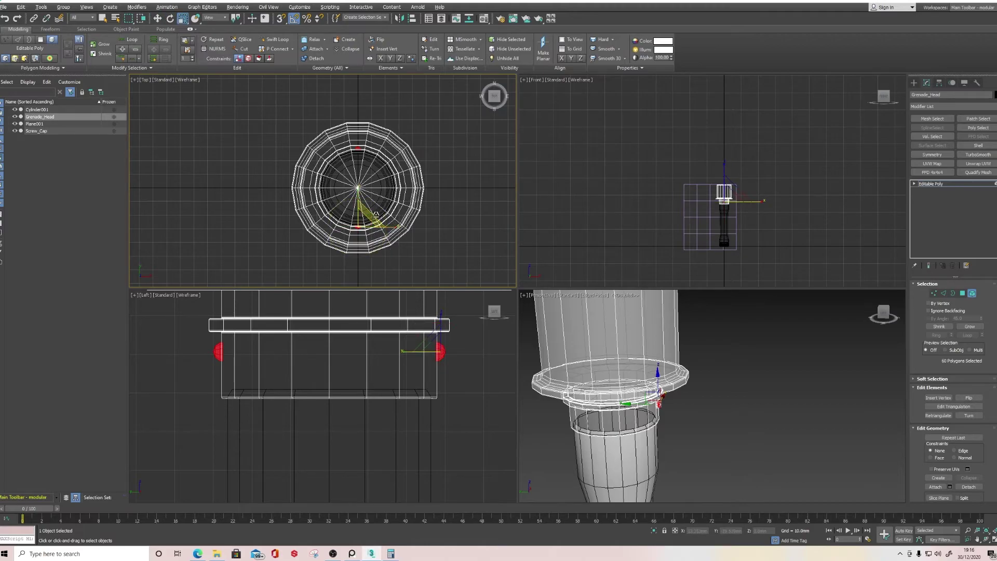
{"action": "mouse_move", "coordinate": [378, 204]}
{"action": "left_mouse_down", "text": "shift"}
{"action": "mouse_move", "coordinate": [425, 212]}
{"action": "mouse_move", "coordinate": [397, 201]}
{"action": "left_mouse_up", "text": "shift"}
{"action": "left_click", "coordinate": [537, 283]}
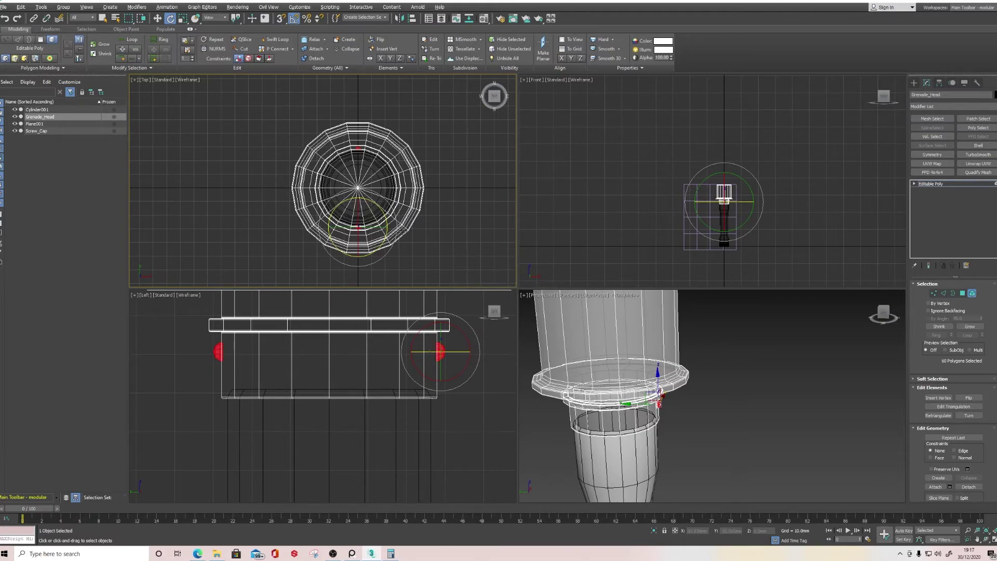
{"action": "key", "text": "w"}
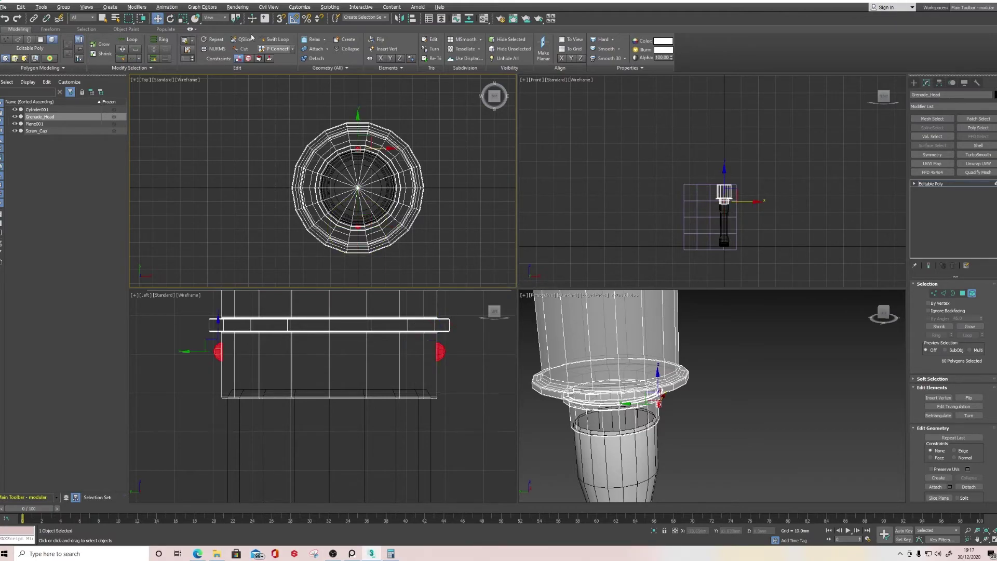
{"action": "left_click_drag", "start_coordinate": [235, 19], "coordinate": [237, 44]}
{"action": "key", "text": "e"}
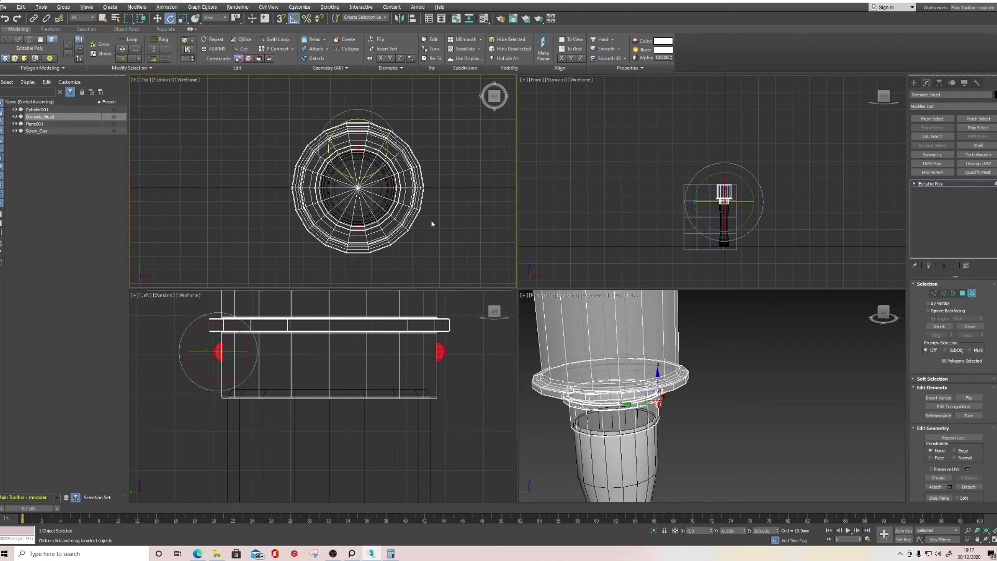
{"action": "mouse_move", "coordinate": [384, 162]}
{"action": "left_mouse_down", "text": "shift"}
{"action": "mouse_move", "coordinate": [375, 170]}
{"action": "mouse_move", "coordinate": [402, 175]}
{"action": "left_mouse_up", "text": "shift"}
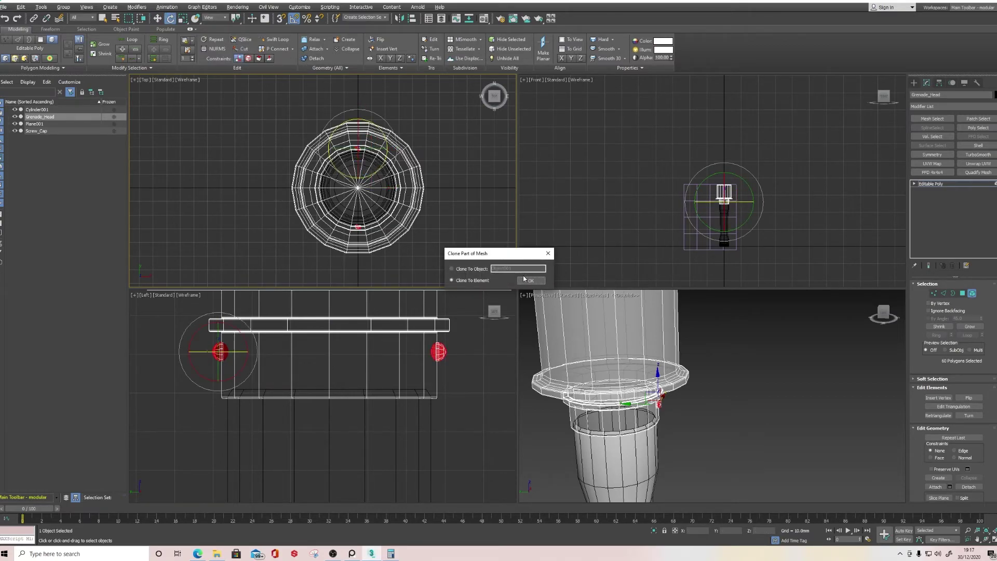
{"action": "left_click", "coordinate": [547, 254]}
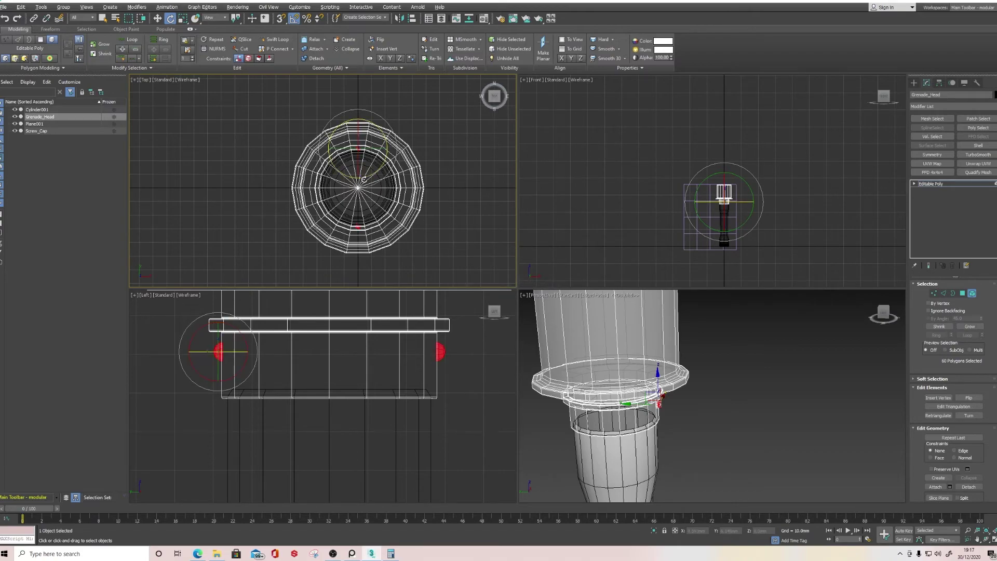
Step: Clone both domes as elements, rotated a quarter turn around the neck with the shared selection centre as pivot
{"action": "key", "text": "w"}
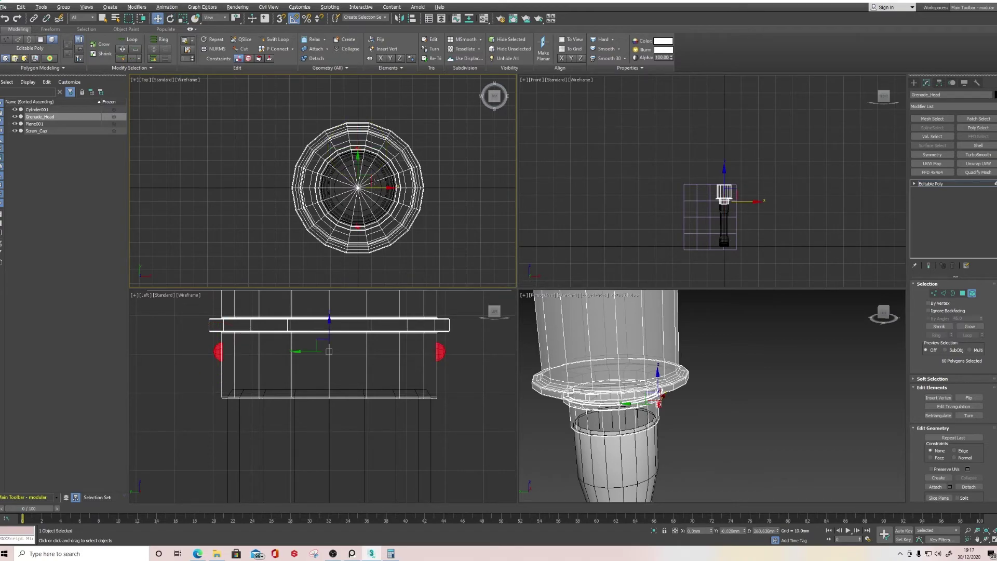
{"action": "key", "text": "e"}
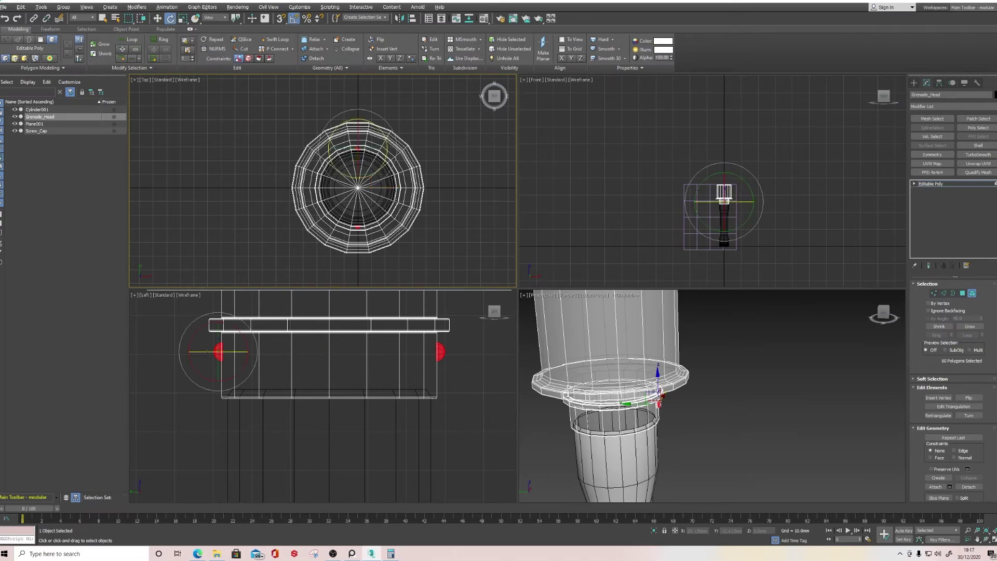
{"action": "left_click_drag", "start_coordinate": [236, 19], "coordinate": [237, 45]}
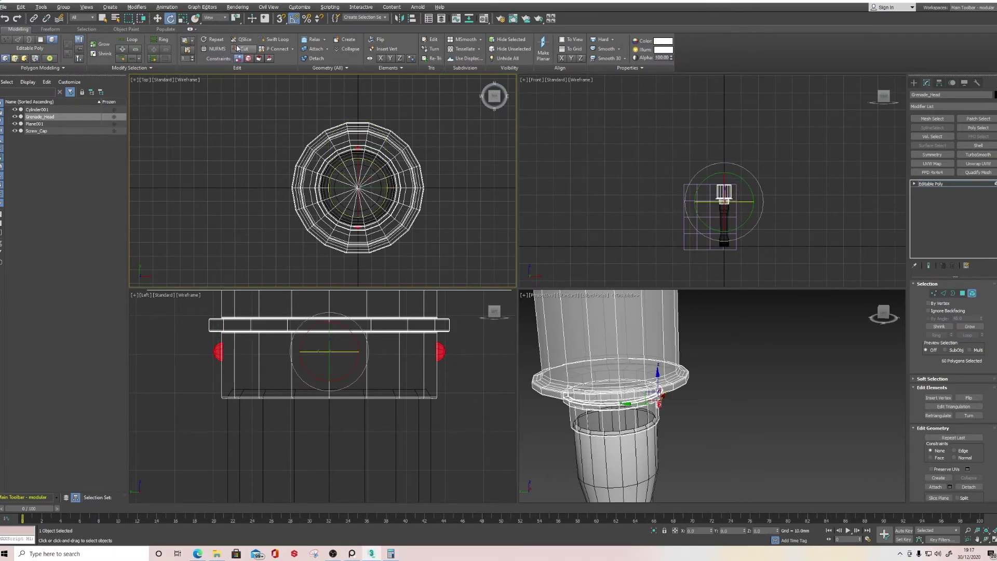
{"action": "left_click_drag", "start_coordinate": [378, 210], "coordinate": [341, 223]}
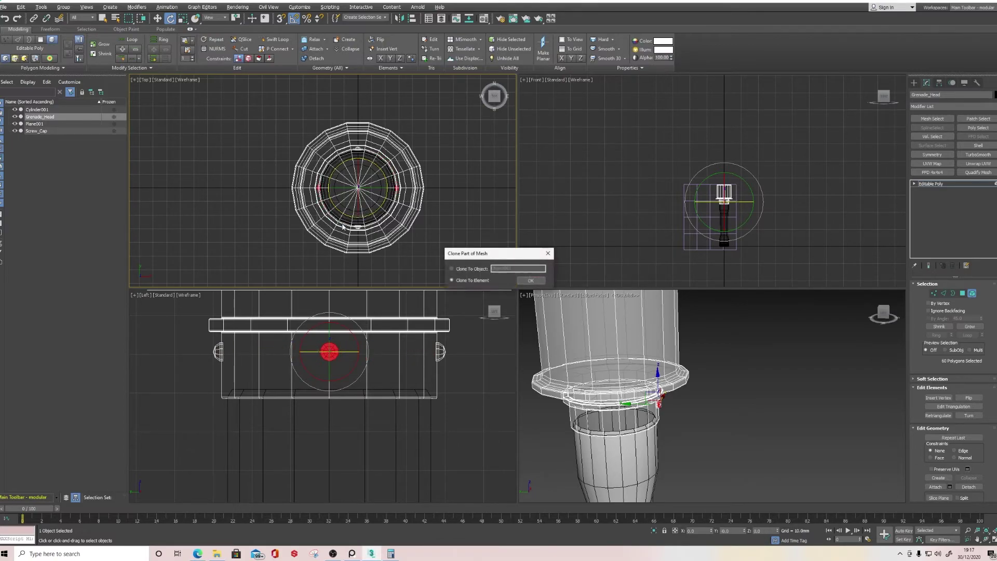
{"action": "left_click", "coordinate": [530, 281]}
Step: Leave element editing on the grenade head and deselect it in the maximised perspective view
{"action": "middle_click_drag", "start_coordinate": [708, 419], "coordinate": [733, 423]}
{"action": "key", "text": "alt+w"}
{"action": "middle_click_drag", "start_coordinate": [506, 287], "coordinate": [611, 291]}
{"action": "scroll", "coordinate": [542, 168], "scroll_direction": "down", "scroll_amount": 6}
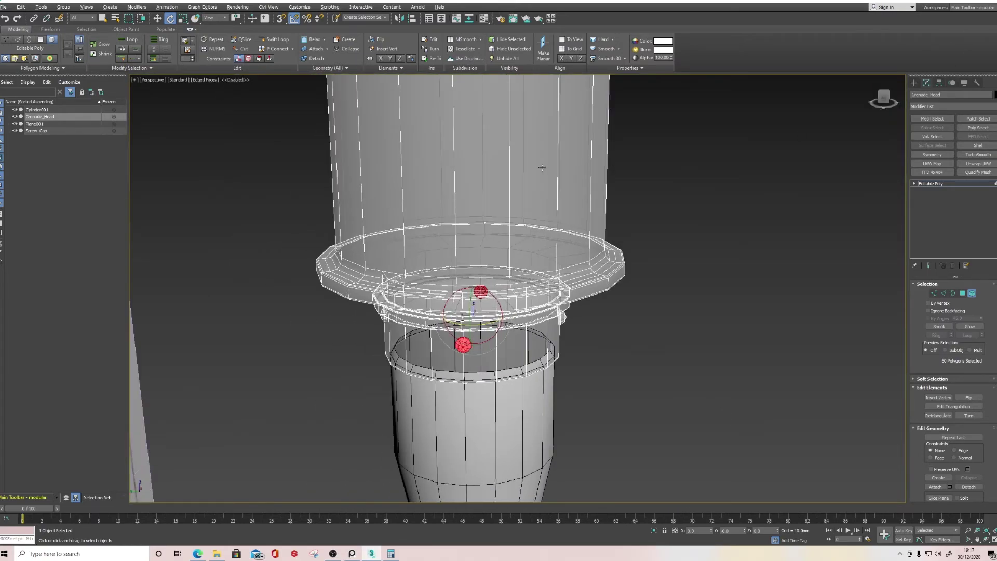
{"action": "middle_click_drag", "start_coordinate": [627, 341], "coordinate": [570, 328]}
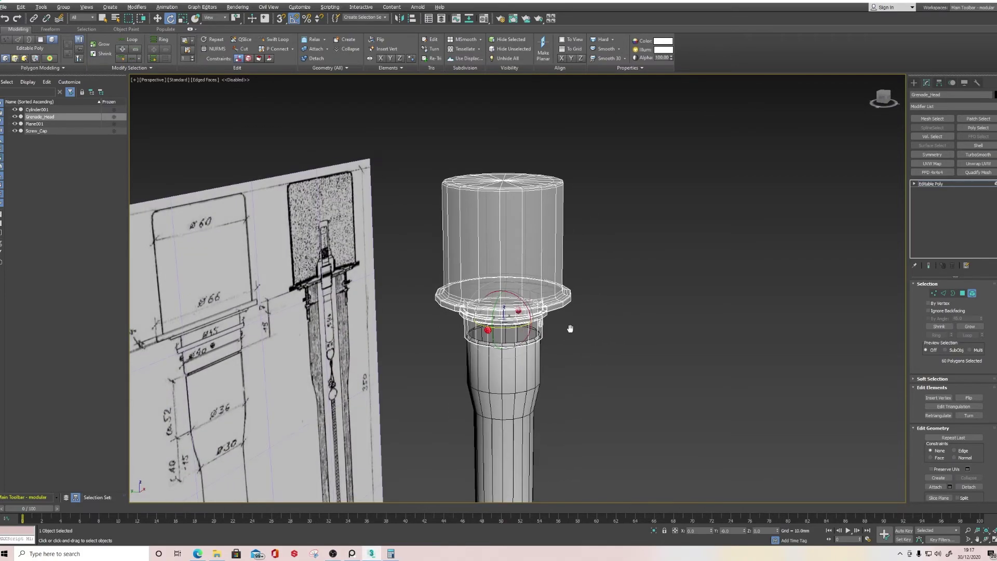
{"action": "left_click", "coordinate": [602, 349]}
{"action": "left_click", "coordinate": [915, 88]}
{"action": "scroll", "coordinate": [566, 362], "scroll_direction": "up", "scroll_amount": 3}
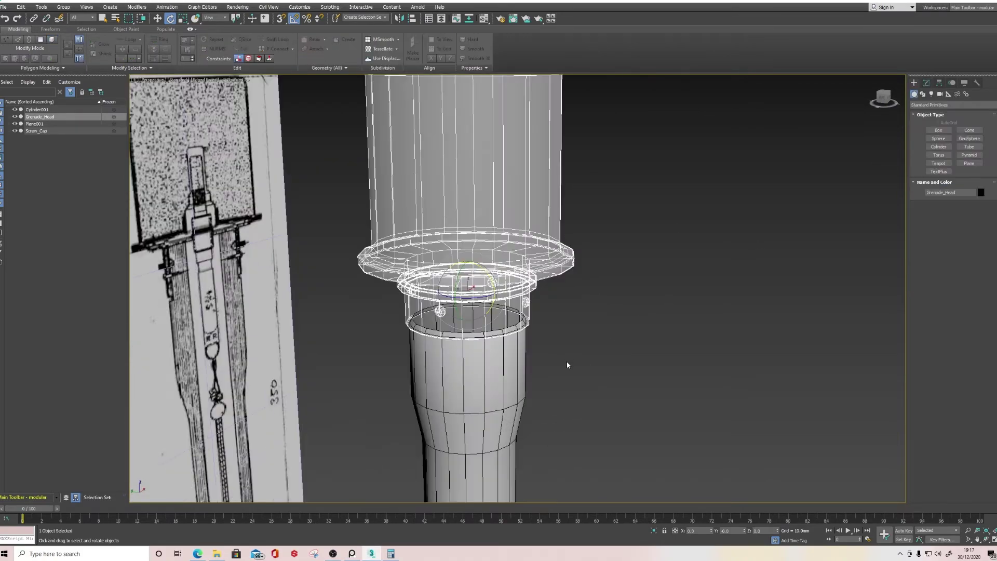
{"action": "left_click", "coordinate": [575, 364]}
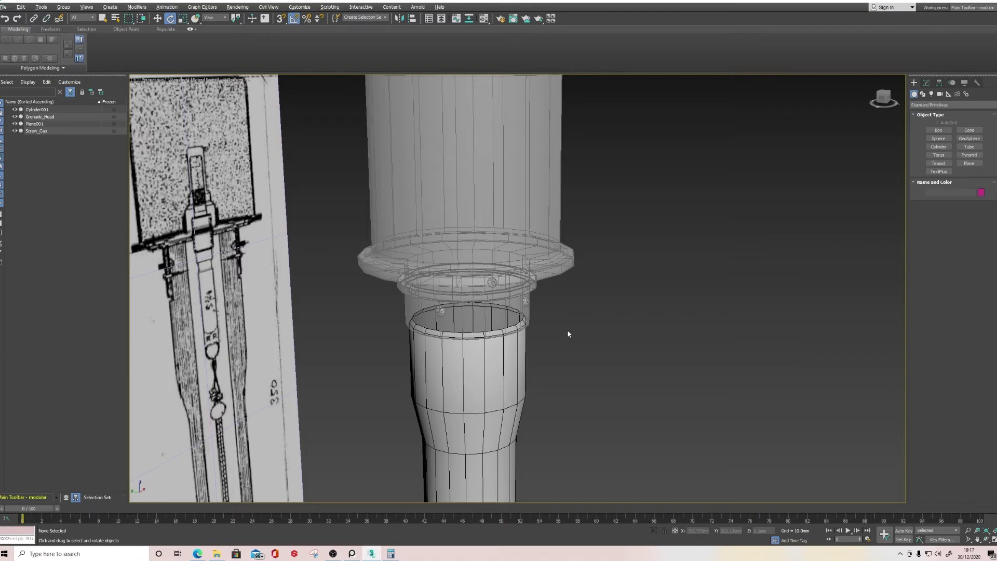
Step: Turn off the see-through display of the grenade head and clear the selection
{"action": "middle_click_drag", "start_coordinate": [557, 337], "coordinate": [582, 321]}
{"action": "left_click", "coordinate": [539, 236]}
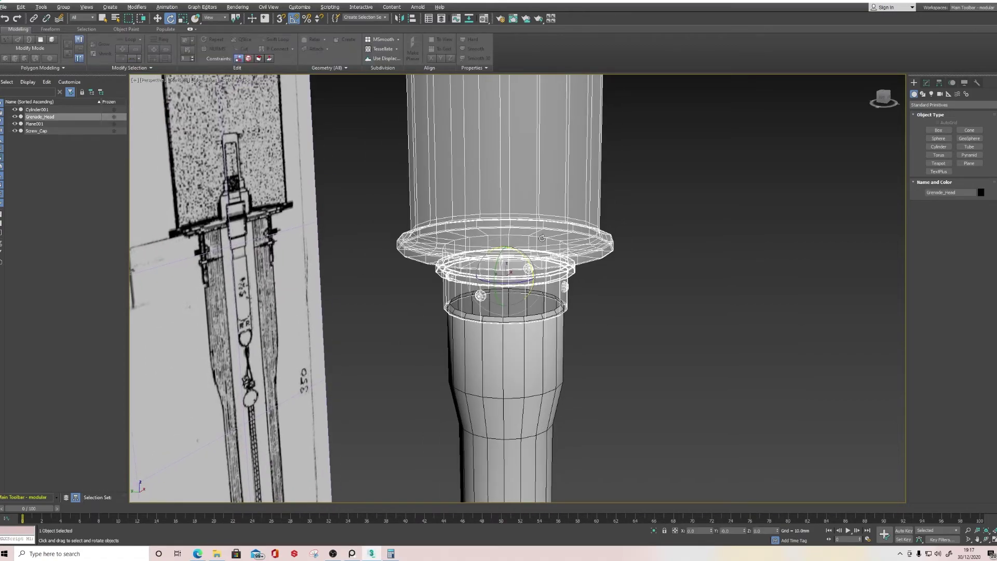
{"action": "key", "text": "alt+x"}
{"action": "scroll", "coordinate": [615, 275], "scroll_direction": "down", "scroll_amount": 5}
{"action": "middle_click_drag", "start_coordinate": [655, 311], "coordinate": [585, 294], "text": "alt"}
{"action": "left_click", "coordinate": [638, 314]}
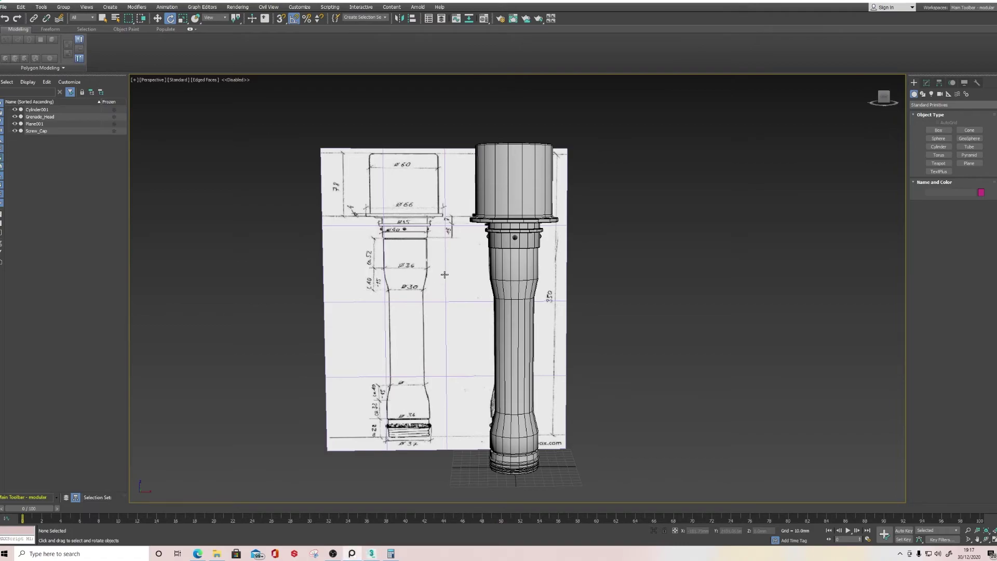
{"action": "scroll", "coordinate": [513, 239], "scroll_direction": "up", "scroll_amount": 4}
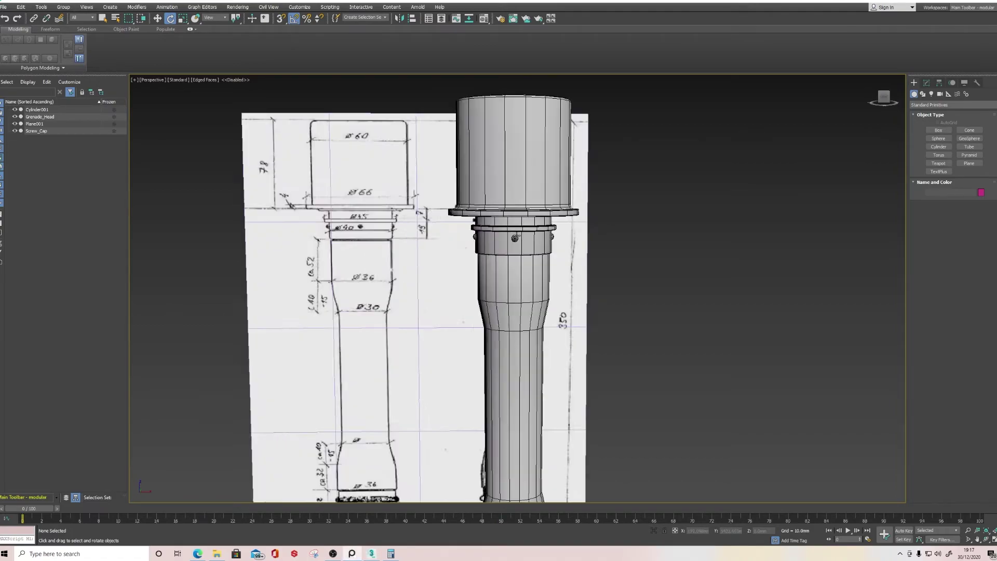
{"action": "scroll", "coordinate": [518, 237], "scroll_direction": "down", "scroll_amount": 6}
{"action": "middle_click_drag", "start_coordinate": [542, 260], "coordinate": [510, 263], "text": "alt"}
{"action": "scroll", "coordinate": [525, 214], "scroll_direction": "up", "scroll_amount": 5}
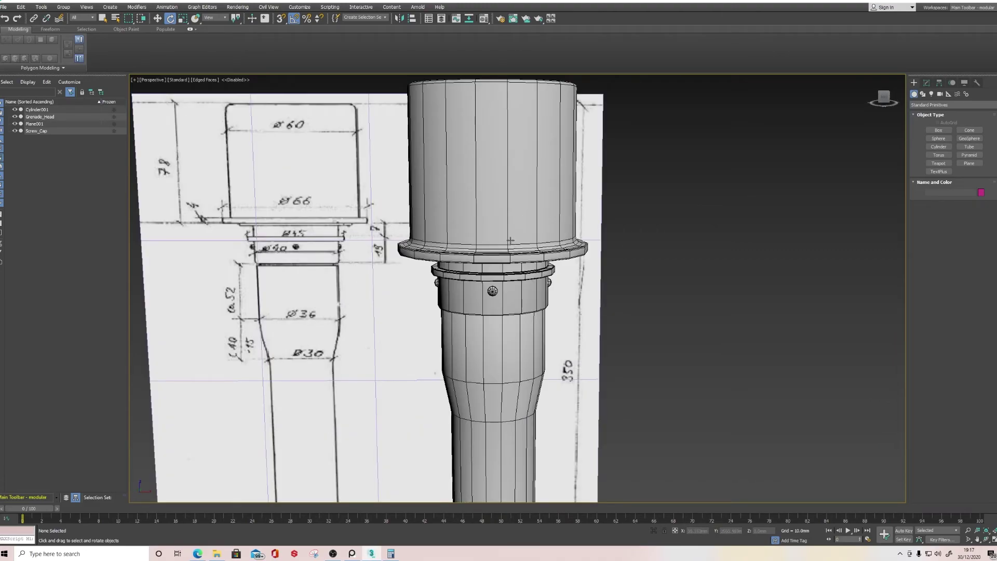
{"action": "left_click", "coordinate": [926, 83]}
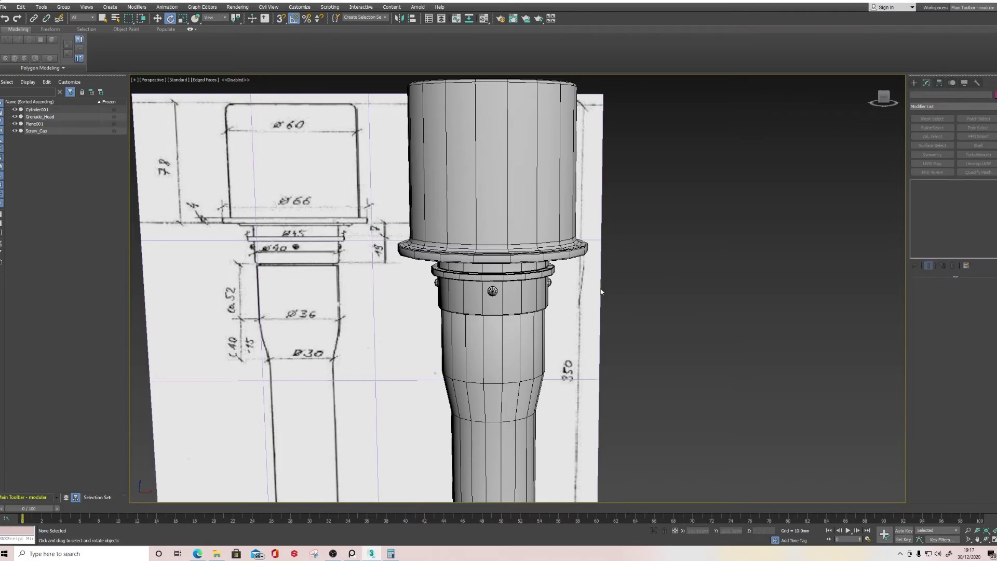
{"action": "left_click", "coordinate": [513, 310]}
{"action": "left_click", "coordinate": [944, 293]}
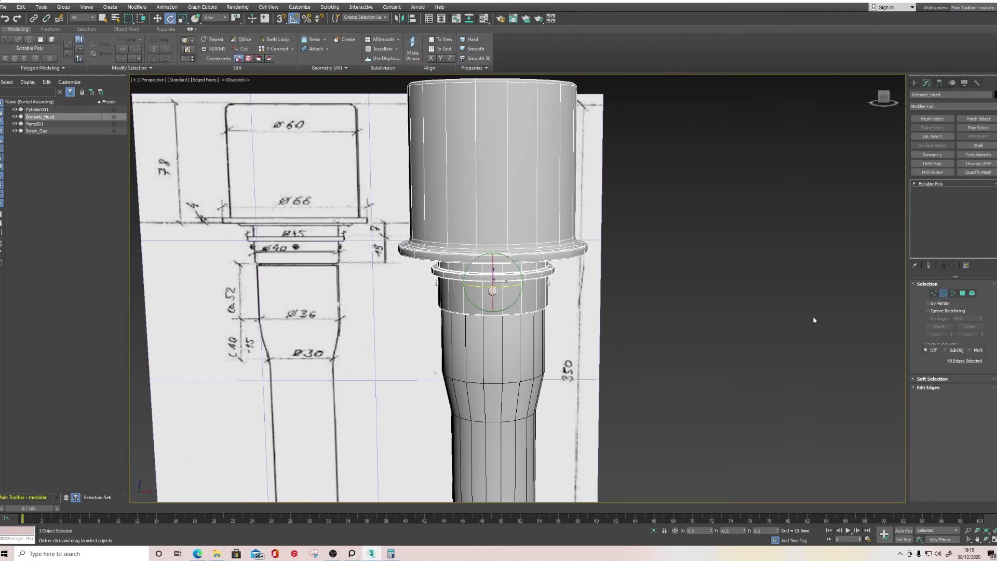
{"action": "middle_click_drag", "start_coordinate": [432, 367], "coordinate": [491, 265], "text": "alt"}
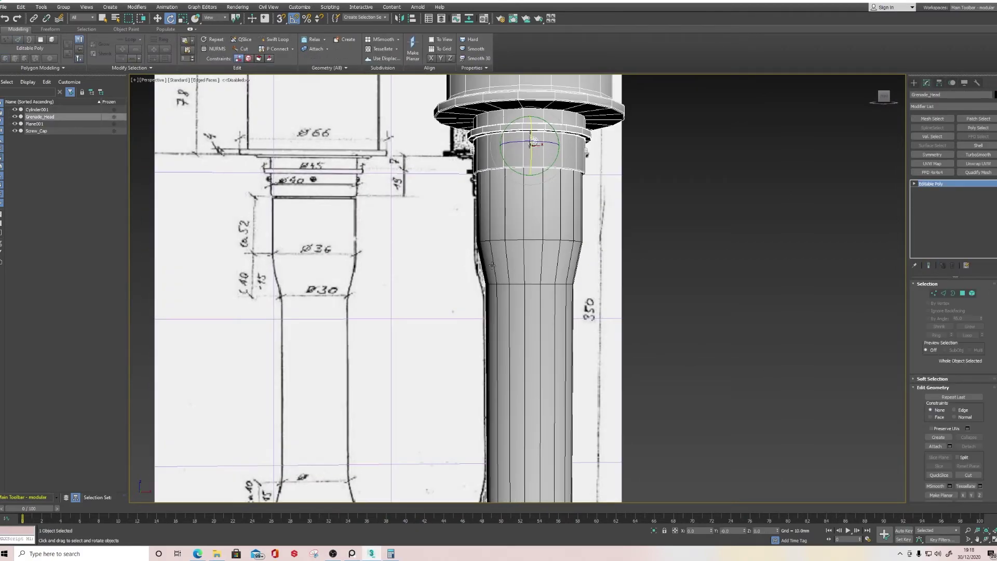
Step: Try to chamfer only the edge loop at the top of the handle's upper taper
{"action": "left_click", "coordinate": [530, 240]}
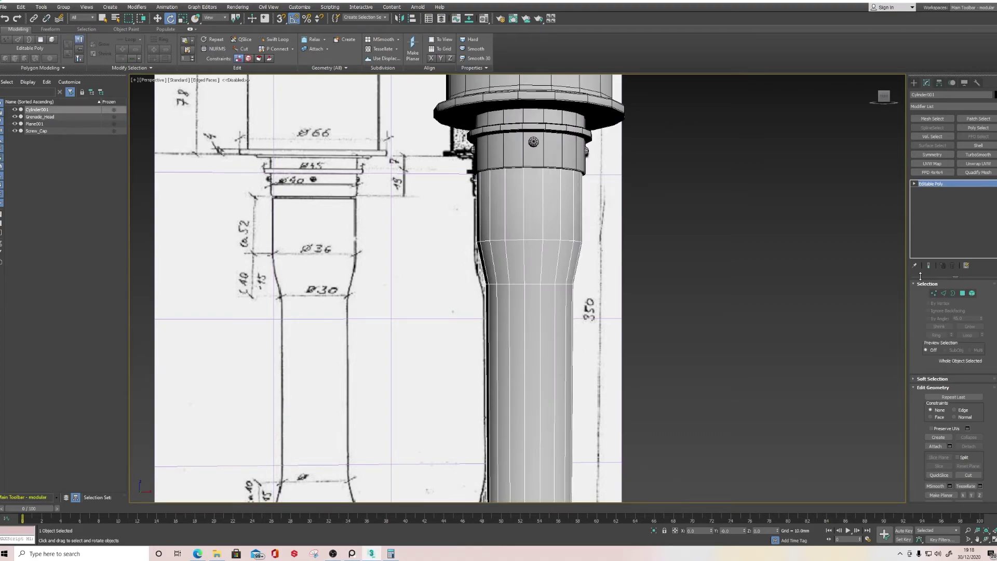
{"action": "left_click", "coordinate": [943, 293]}
{"action": "double_click", "coordinate": [528, 240]}
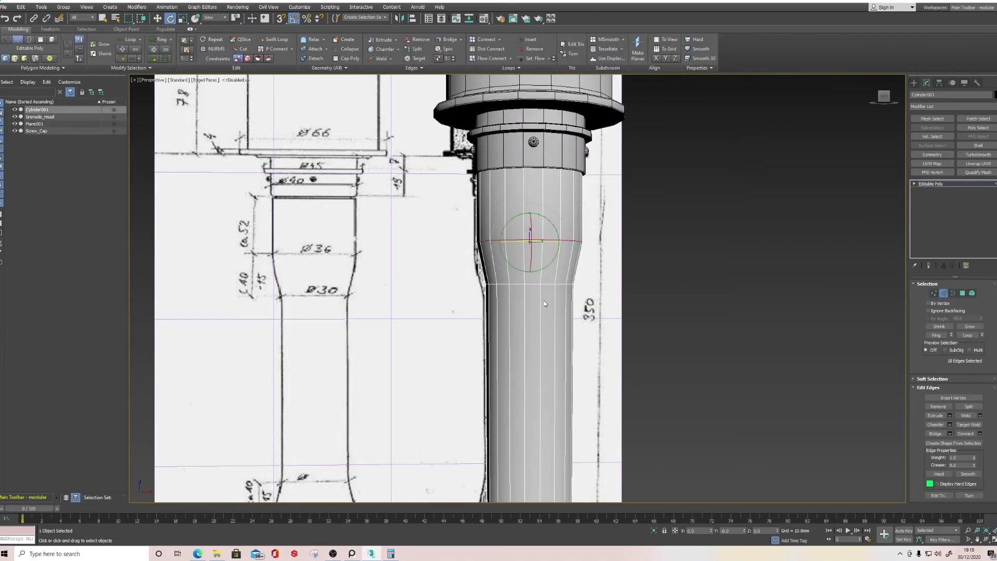
{"action": "right_click", "coordinate": [532, 287], "text": "shift"}
{"action": "left_click", "coordinate": [518, 323]}
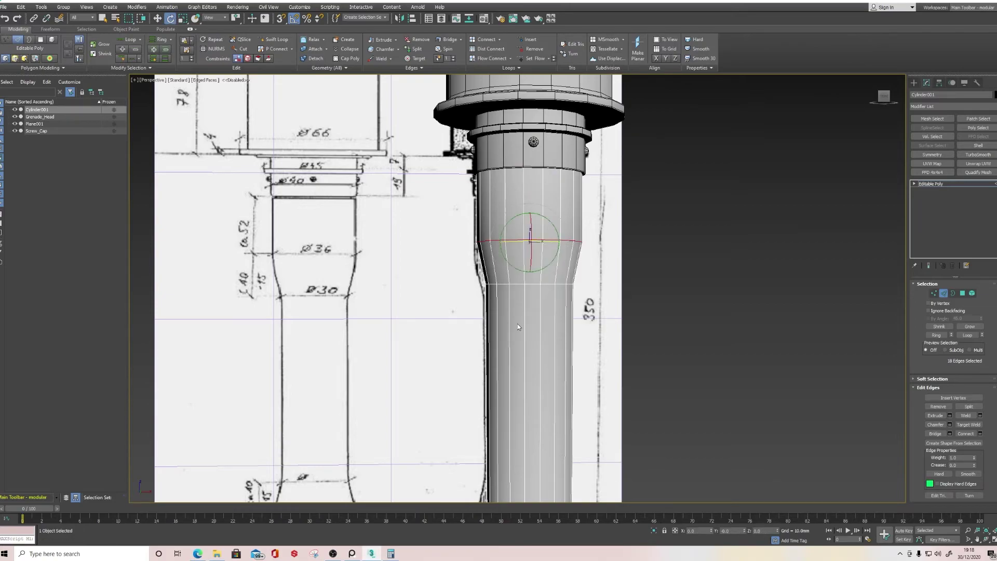
{"action": "right_click", "coordinate": [531, 284], "text": "shift"}
{"action": "left_click", "coordinate": [531, 284]}
{"action": "left_click", "coordinate": [949, 424]}
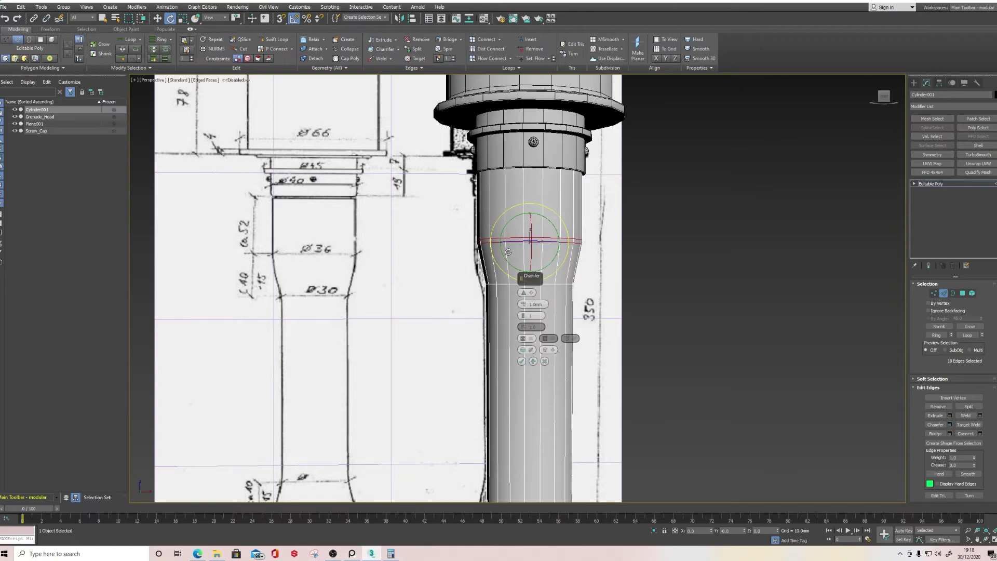
{"action": "scroll", "coordinate": [495, 297], "scroll_direction": "up", "scroll_amount": 4}
{"action": "right_click", "coordinate": [494, 298], "text": "shift"}
{"action": "left_click", "coordinate": [516, 322]}
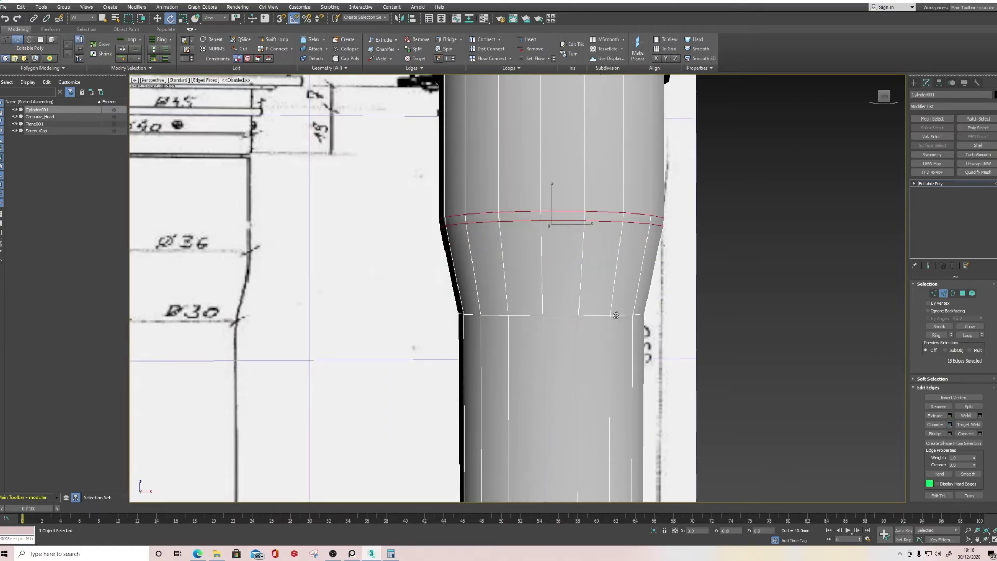
{"action": "right_click", "coordinate": [563, 313], "text": "shift"}
{"action": "left_click", "coordinate": [739, 256]}
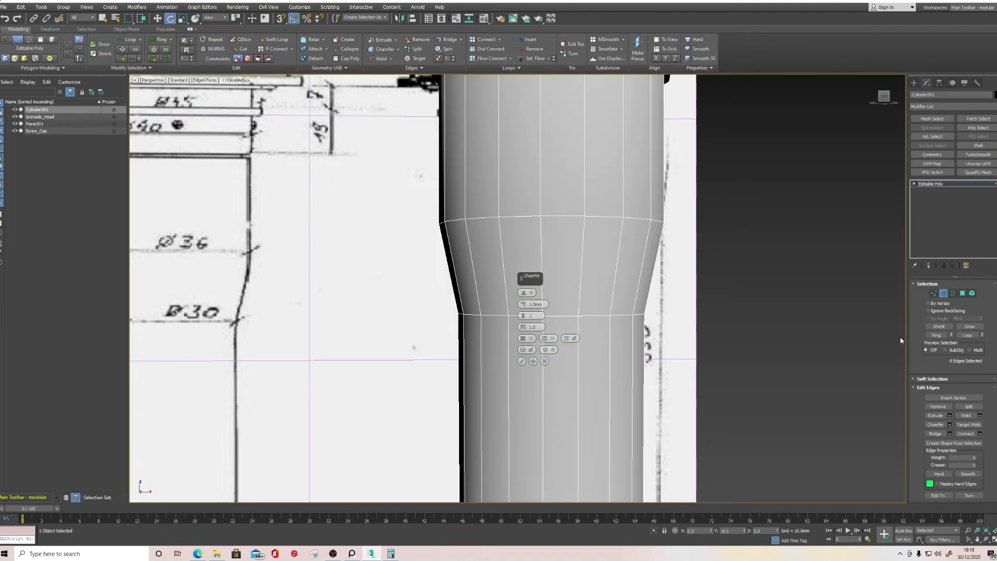
{"action": "left_click", "coordinate": [944, 293]}
{"action": "left_click", "coordinate": [787, 347]}
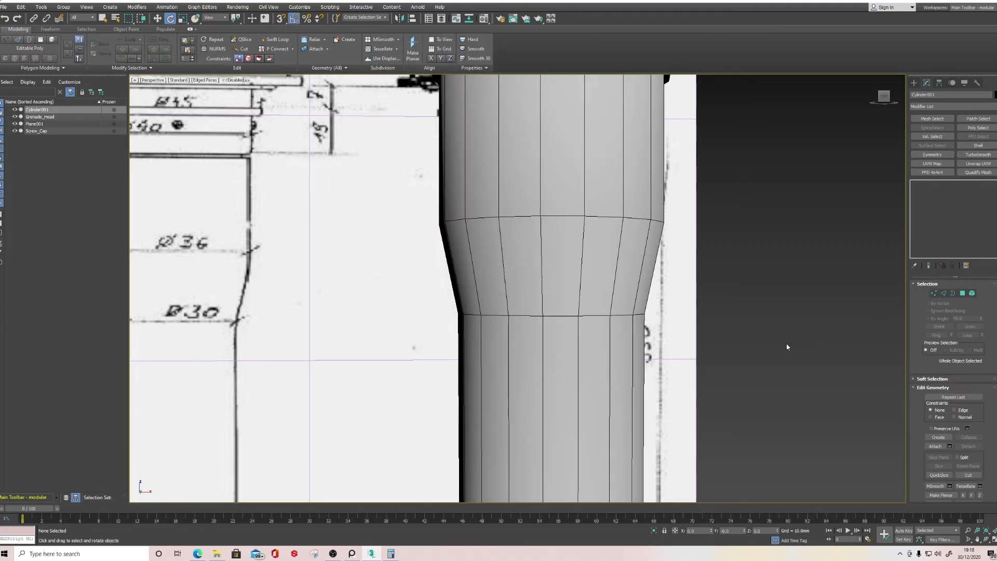
Step: Select the four edge loops where the handle's upper and lower tapers begin and end
{"action": "left_click", "coordinate": [554, 322]}
{"action": "key", "text": "2"}
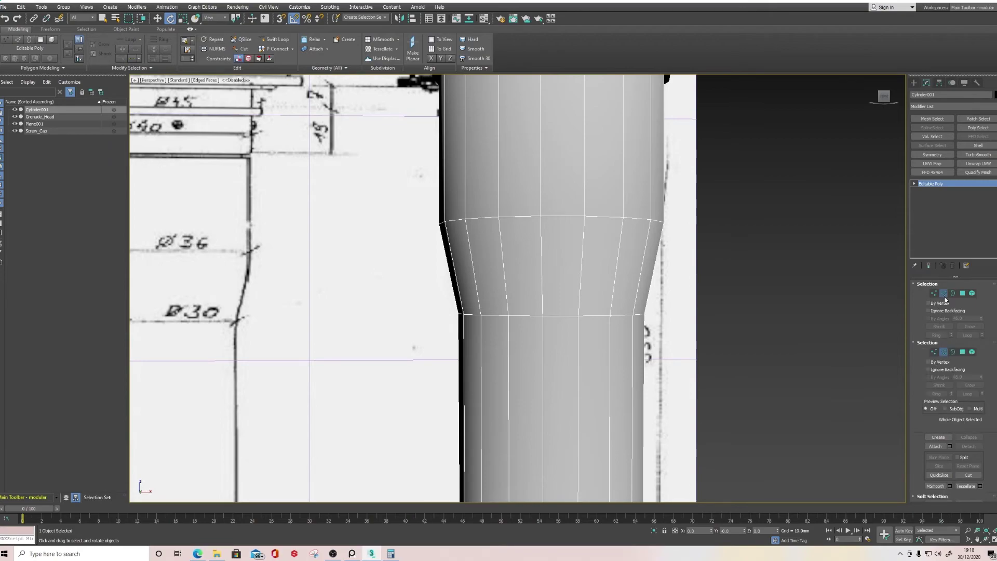
{"action": "double_click", "coordinate": [563, 216]}
{"action": "double_click", "coordinate": [561, 315], "text": "ctrl"}
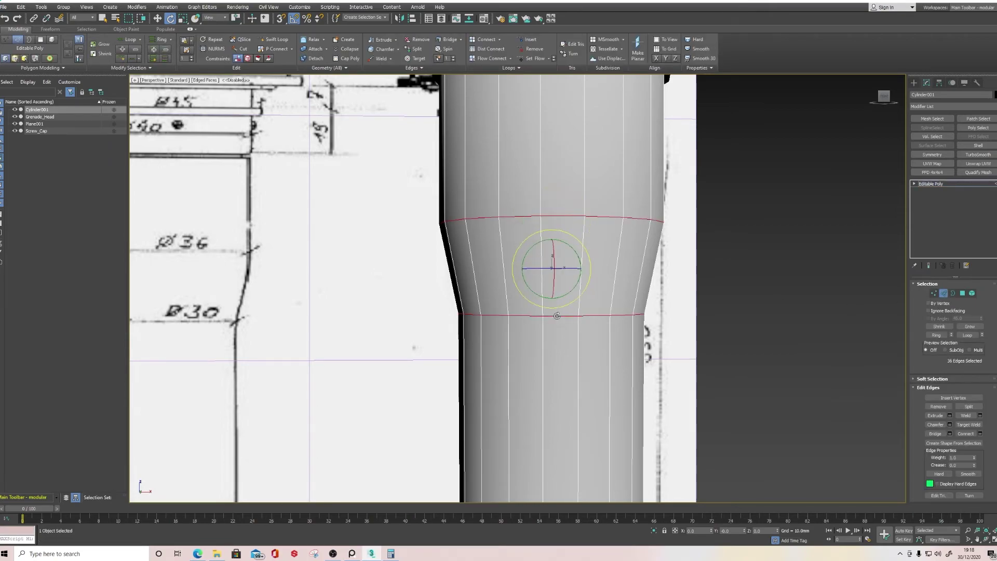
{"action": "scroll", "coordinate": [556, 270], "scroll_direction": "down", "scroll_amount": 6}
{"action": "scroll", "coordinate": [547, 230], "scroll_direction": "up", "scroll_amount": 4}
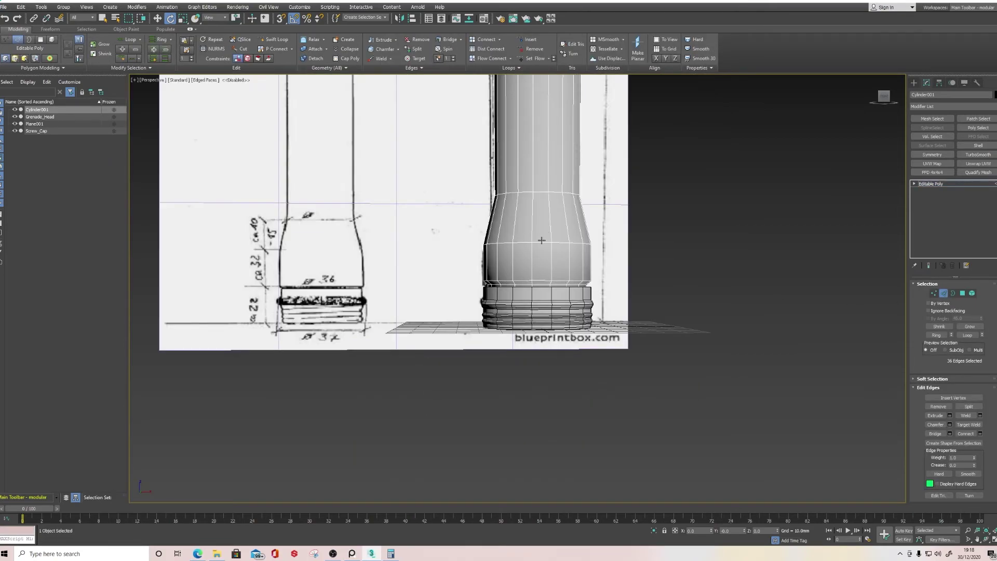
{"action": "double_click", "coordinate": [543, 241], "text": "ctrl"}
{"action": "double_click", "coordinate": [534, 192], "text": "ctrl"}
Step: Chamfer the four selected handle loops by about 3.3 mm to soften the taper transitions
{"action": "left_click", "coordinate": [948, 424]}
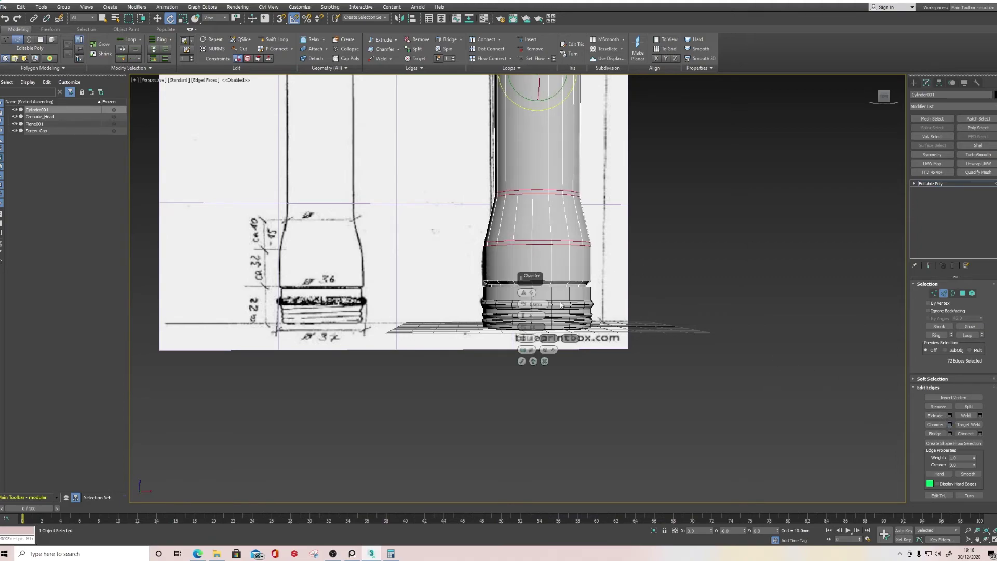
{"action": "left_click_drag", "start_coordinate": [523, 304], "coordinate": [531, 288]}
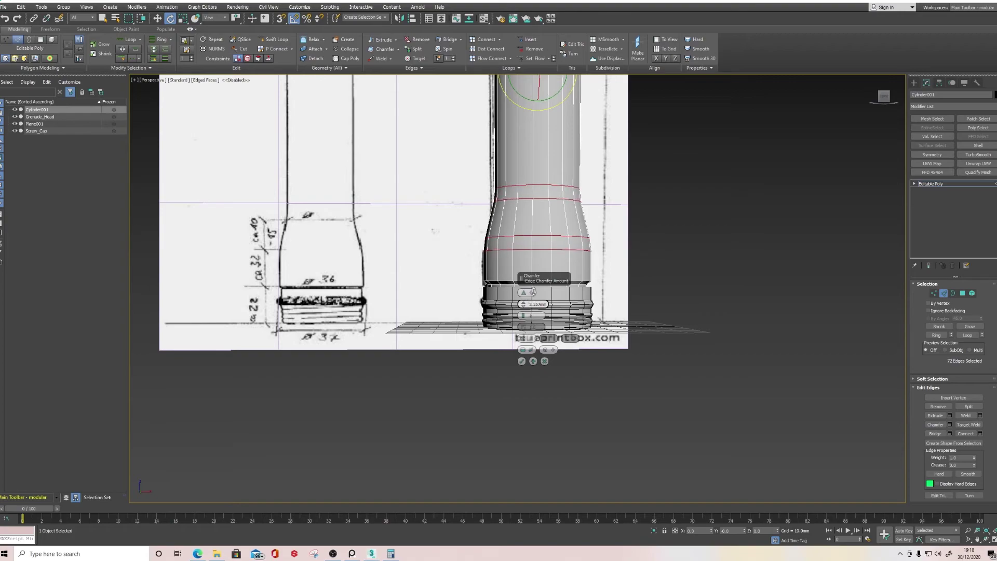
{"action": "scroll", "coordinate": [545, 281], "scroll_direction": "down", "scroll_amount": 3}
{"action": "middle_click_drag", "start_coordinate": [537, 250], "coordinate": [532, 331]}
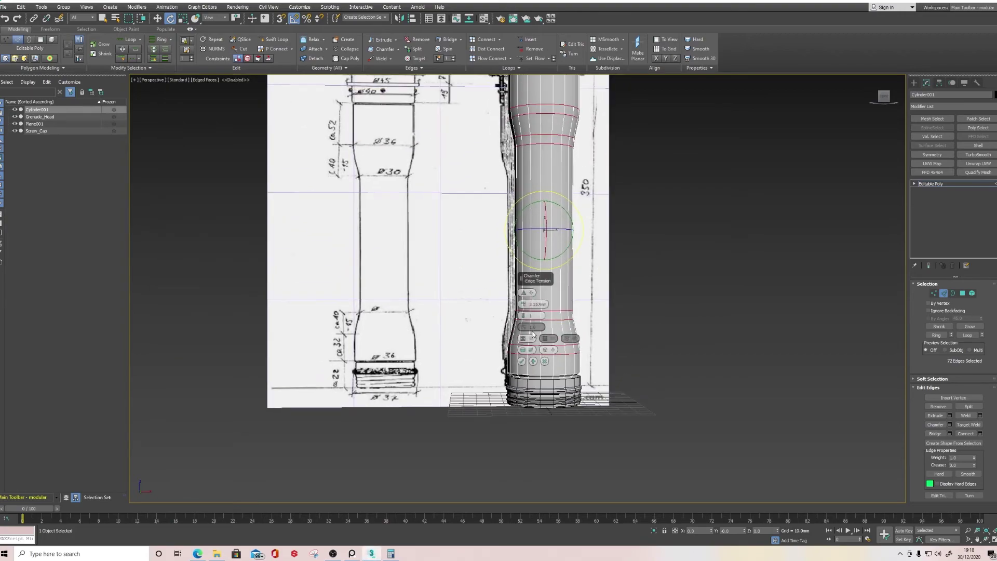
{"action": "left_click", "coordinate": [522, 362]}
{"action": "key", "text": "ctrl+z"}
{"action": "left_click", "coordinate": [521, 362]}
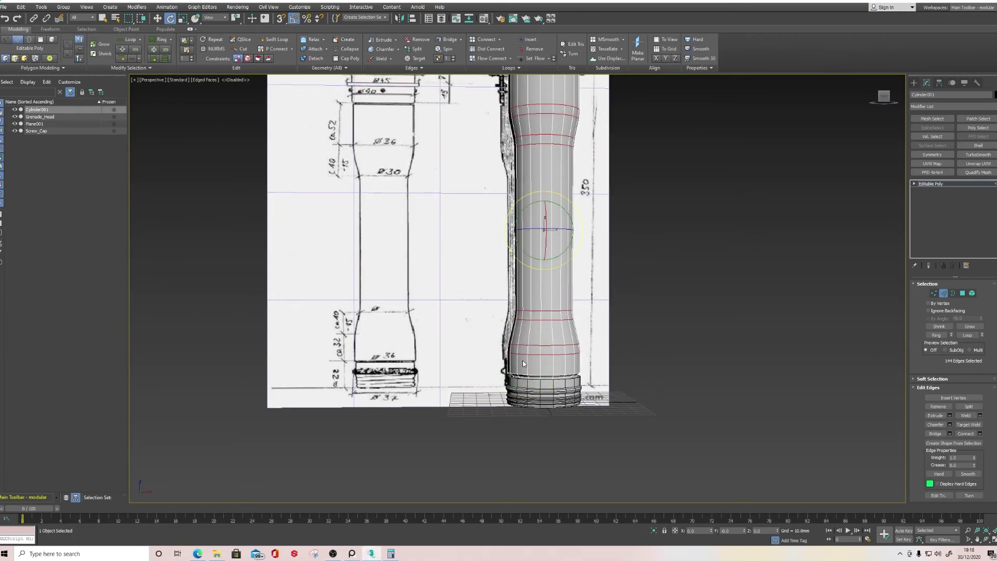
Step: Lower the edge loops at the handle's base to narrow the gap above the screw cap
{"action": "scroll", "coordinate": [558, 376], "scroll_direction": "up", "scroll_amount": 7}
{"action": "middle_click_drag", "start_coordinate": [560, 377], "coordinate": [571, 362]}
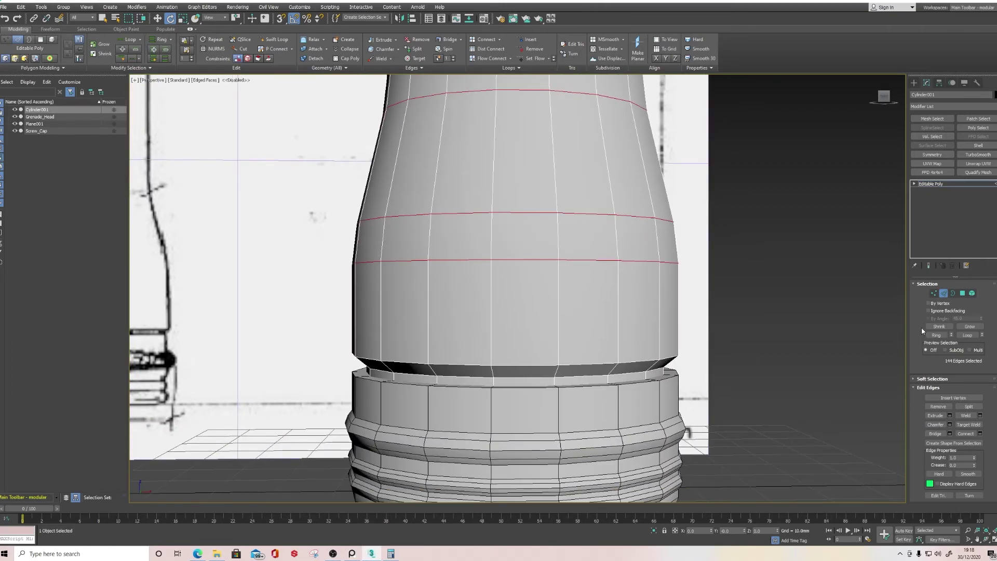
{"action": "double_click", "coordinate": [505, 366]}
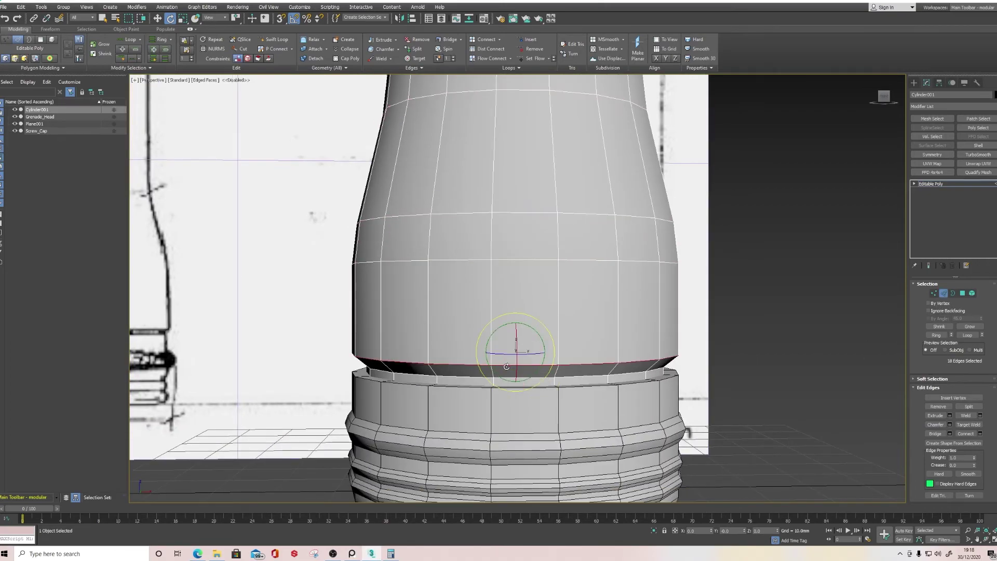
{"action": "key", "text": "w"}
{"action": "mouse_move", "coordinate": [515, 326]}
{"action": "left_mouse_down"}
{"action": "mouse_move", "coordinate": [518, 360]}
{"action": "mouse_move", "coordinate": [520, 331]}
{"action": "mouse_move", "coordinate": [515, 340]}
{"action": "left_mouse_up"}
{"action": "scroll", "coordinate": [518, 361], "scroll_direction": "up", "scroll_amount": 3}
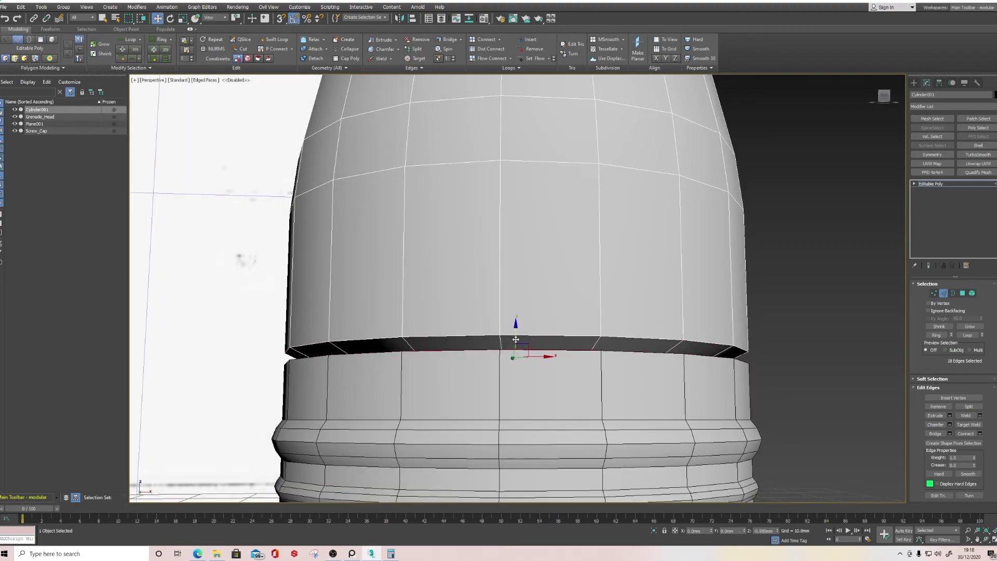
{"action": "middle_click_drag", "start_coordinate": [516, 341], "coordinate": [518, 346], "text": "alt"}
{"action": "left_click_drag", "start_coordinate": [515, 343], "coordinate": [516, 341]}
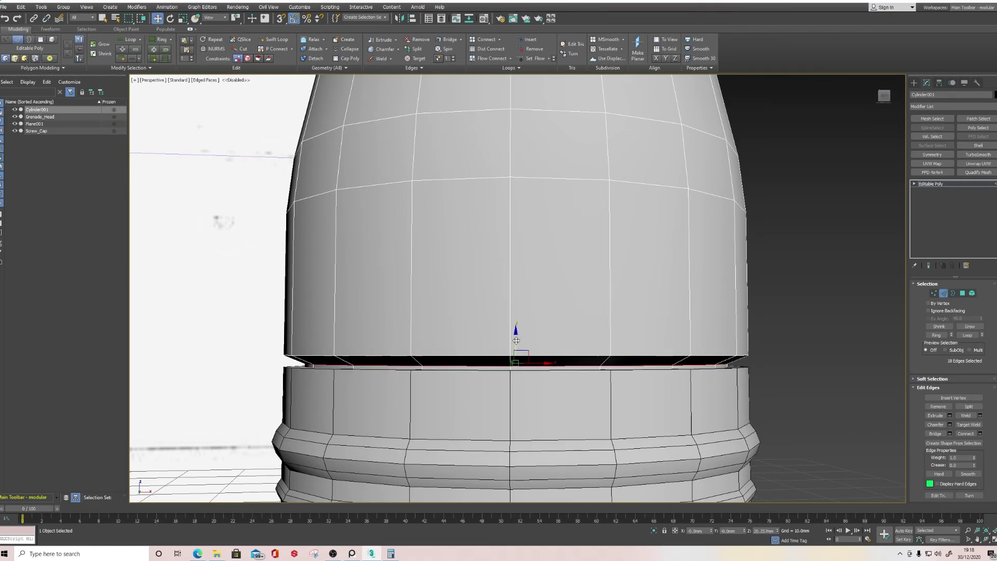
Step: Chamfer the outer edge loop at the handle's base by about 0.58 mm
{"action": "left_click_drag", "start_coordinate": [487, 359], "coordinate": [480, 355]}
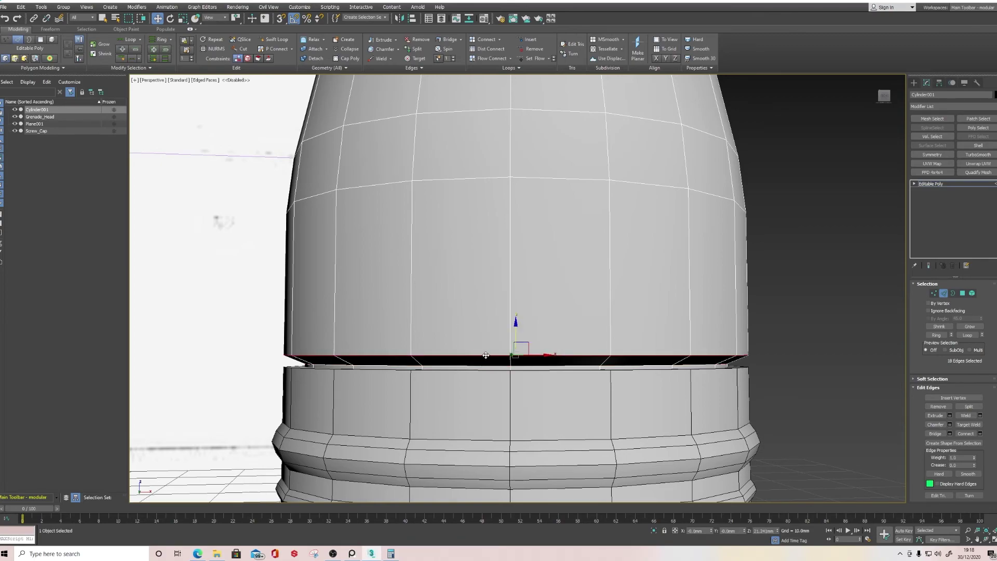
{"action": "left_click", "coordinate": [950, 424]}
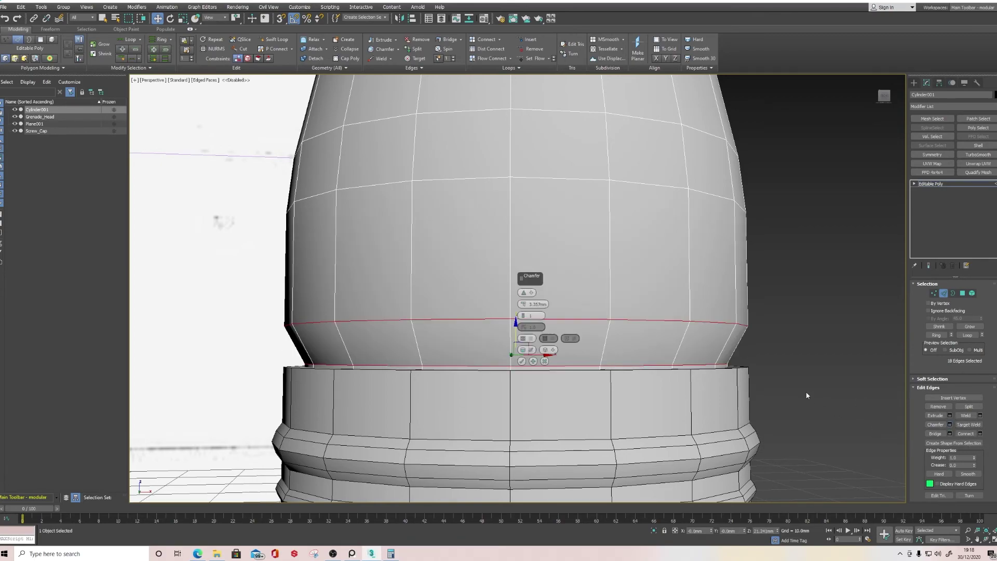
{"action": "left_click", "coordinate": [522, 314]}
{"action": "left_click_drag", "start_coordinate": [525, 304], "coordinate": [529, 316]}
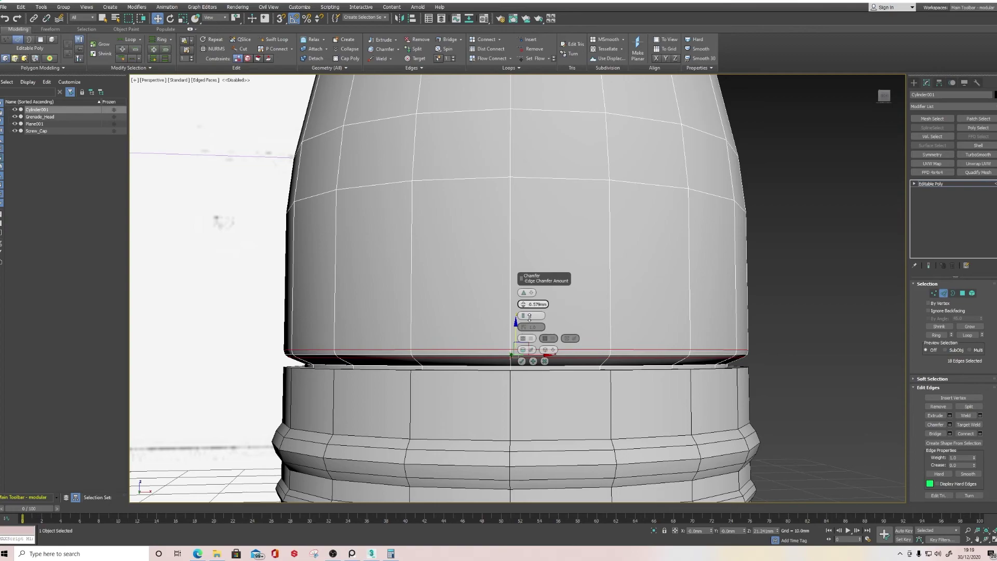
{"action": "left_click", "coordinate": [521, 362]}
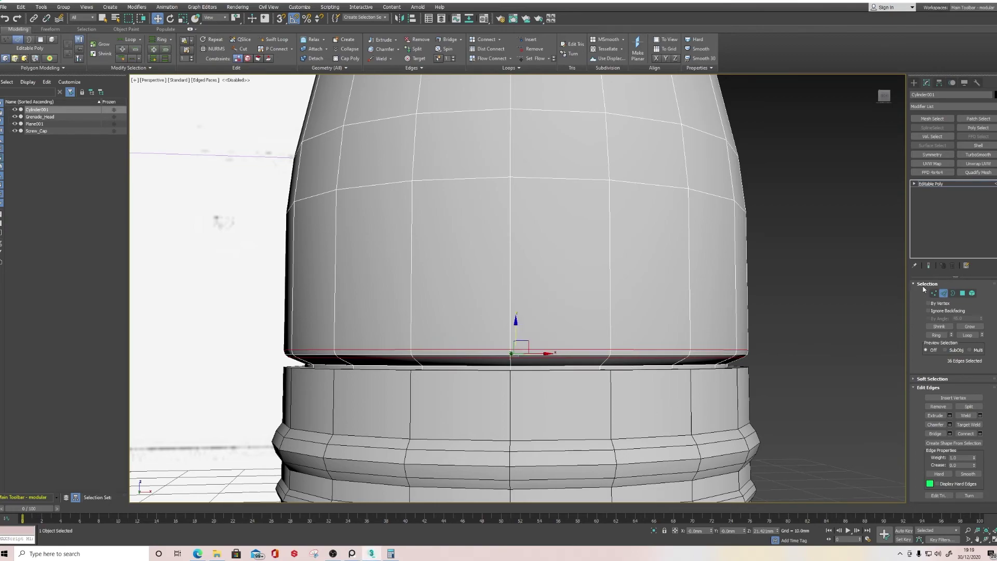
Step: Add the remaining base loops to the chamfered ones, lower them together toward the screw cap, and clear the edge selection
{"action": "double_click", "coordinate": [565, 354], "text": "ctrl"}
{"action": "double_click", "coordinate": [517, 359], "text": "ctrl"}
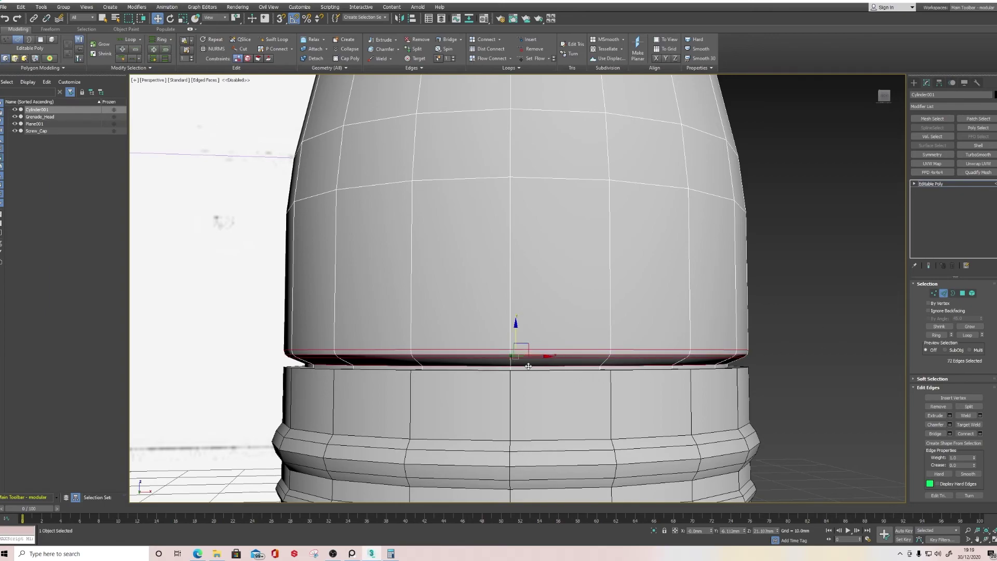
{"action": "left_click_drag", "start_coordinate": [517, 338], "coordinate": [519, 339]}
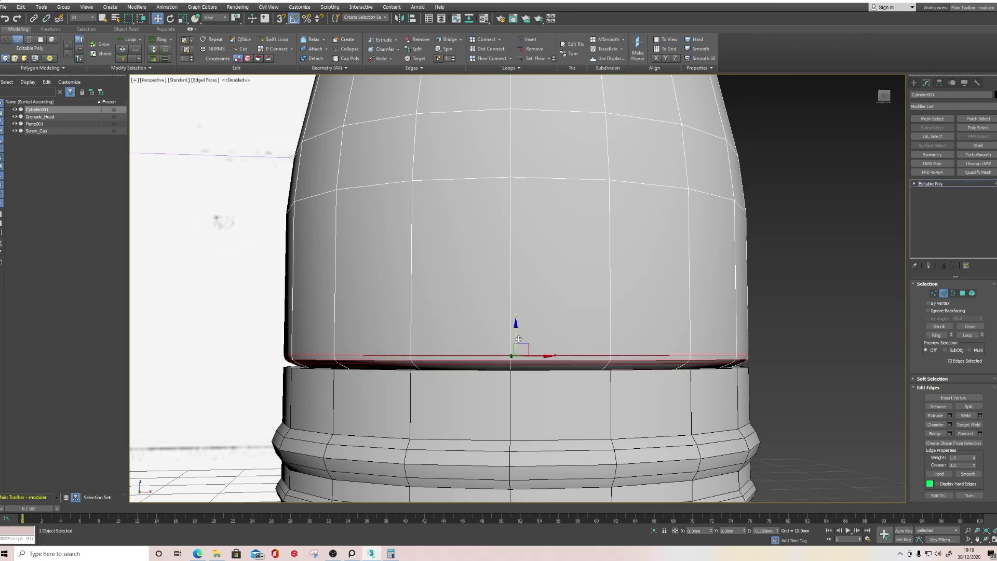
{"action": "left_click", "coordinate": [819, 265]}
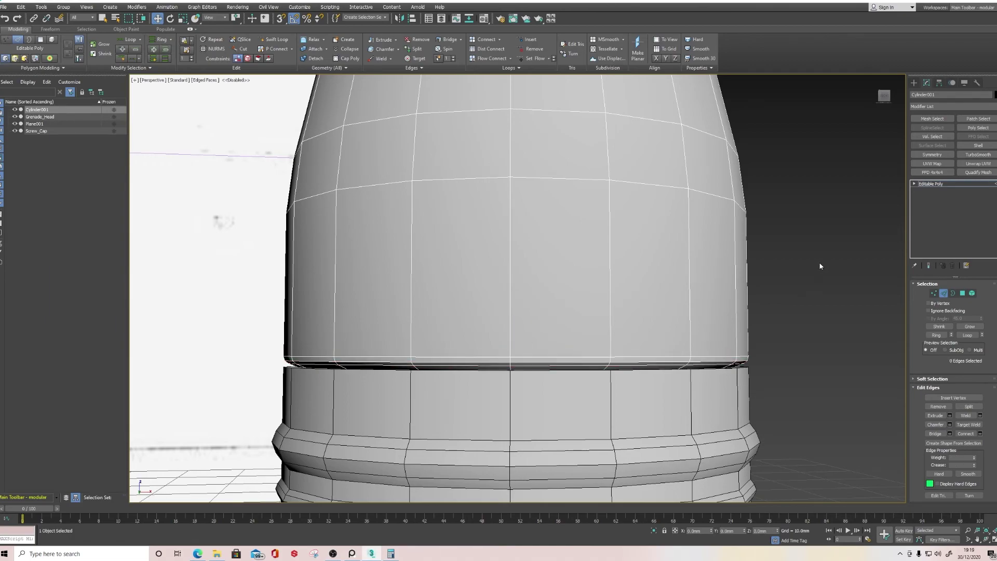
Step: Finish editing the handle's edges and deselect the handle with the whole grenade in view
{"action": "scroll", "coordinate": [819, 265], "scroll_direction": "down", "scroll_amount": 5}
{"action": "middle_click_drag", "start_coordinate": [819, 265], "coordinate": [623, 380]}
{"action": "scroll", "coordinate": [550, 363], "scroll_direction": "down", "scroll_amount": 5}
{"action": "middle_click_drag", "start_coordinate": [541, 357], "coordinate": [545, 404]}
{"action": "scroll", "coordinate": [512, 365], "scroll_direction": "down", "scroll_amount": 3}
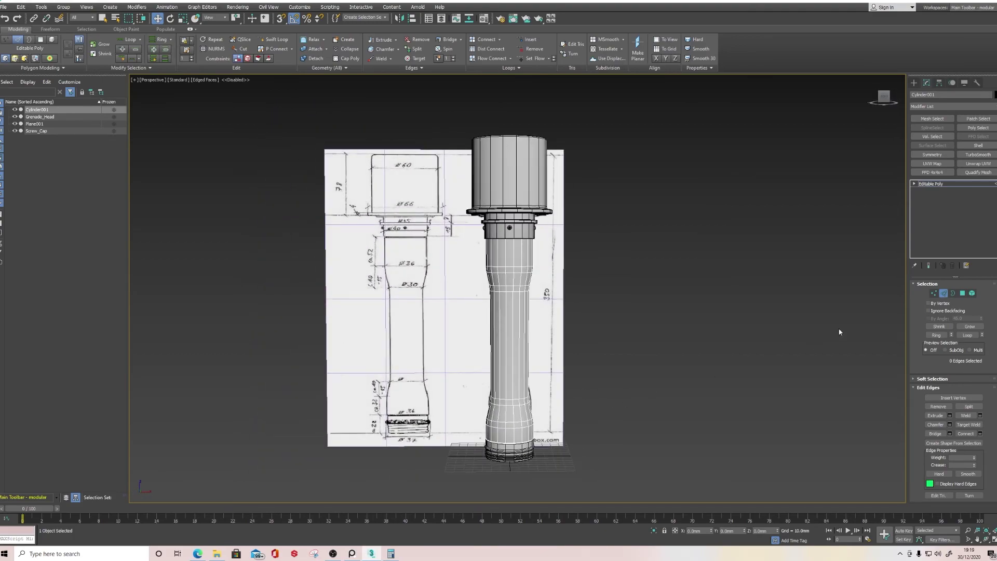
{"action": "left_click", "coordinate": [914, 83]}
{"action": "left_click", "coordinate": [687, 346]}
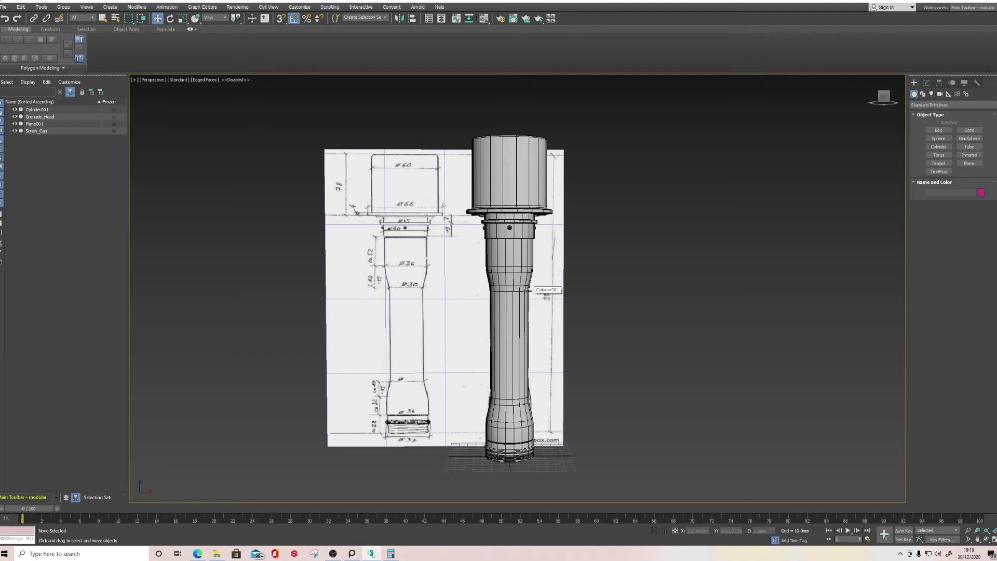
Step: Inspect the complete grenade at an angle against the blueprint and select the grenade head
{"action": "middle_click_drag", "start_coordinate": [515, 299], "coordinate": [556, 335], "text": "alt"}
{"action": "left_click", "coordinate": [617, 334]}
{"action": "middle_click_drag", "start_coordinate": [618, 335], "coordinate": [534, 312]}
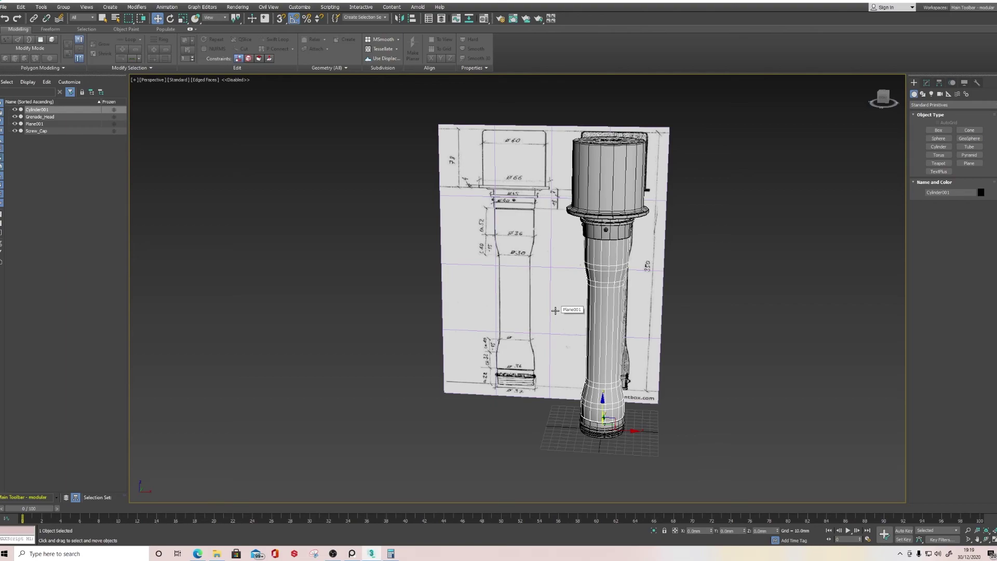
{"action": "left_click", "coordinate": [618, 232]}
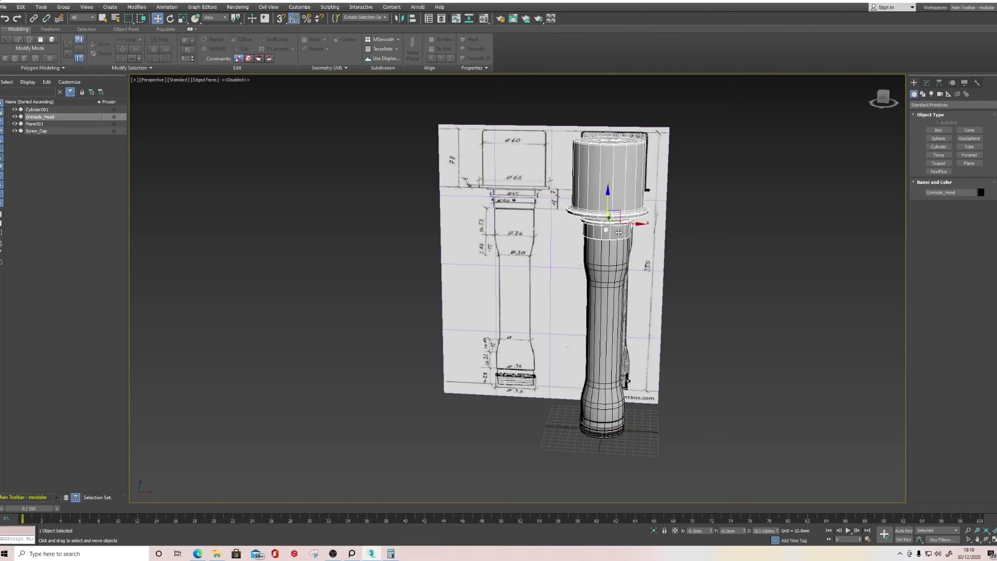